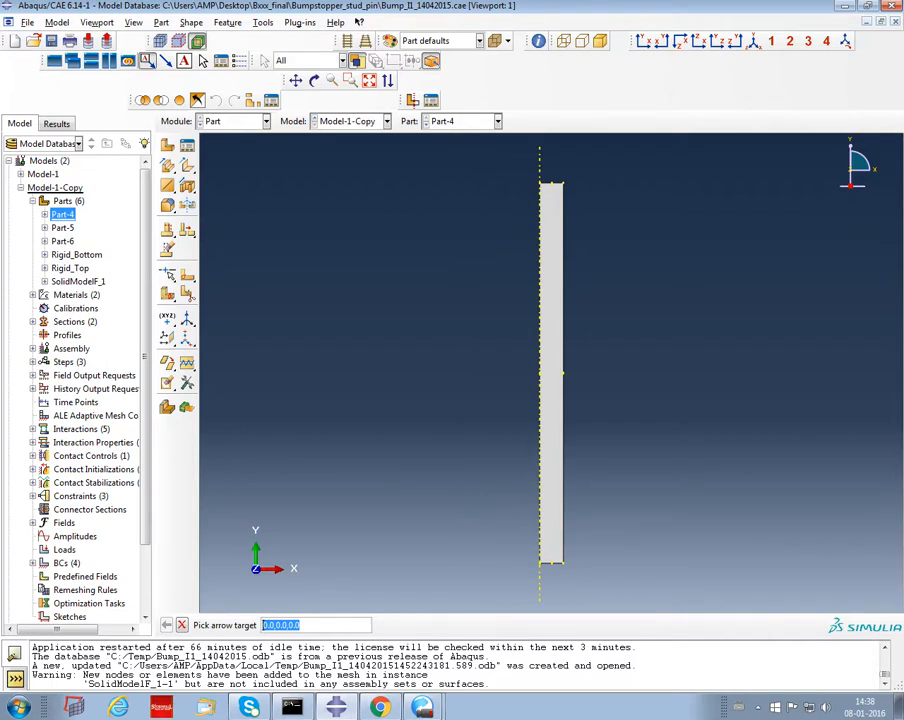
Add an arrow annotation reading "Axisymmetric Rigid Rod" beside Part-4, with its arrow targeting the rod's axis edge
click(540, 390)
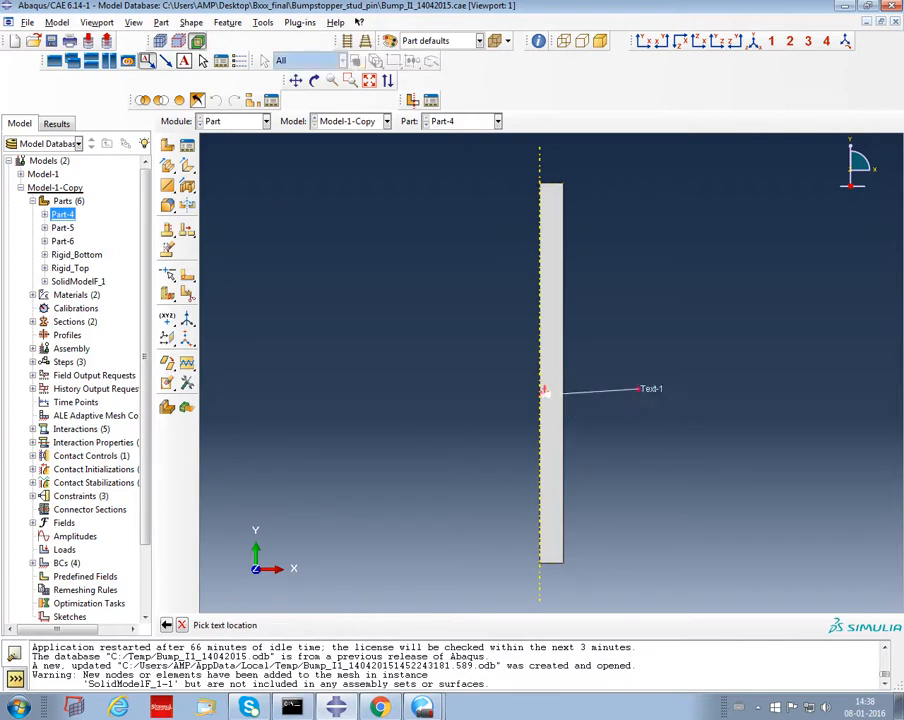
click(676, 336)
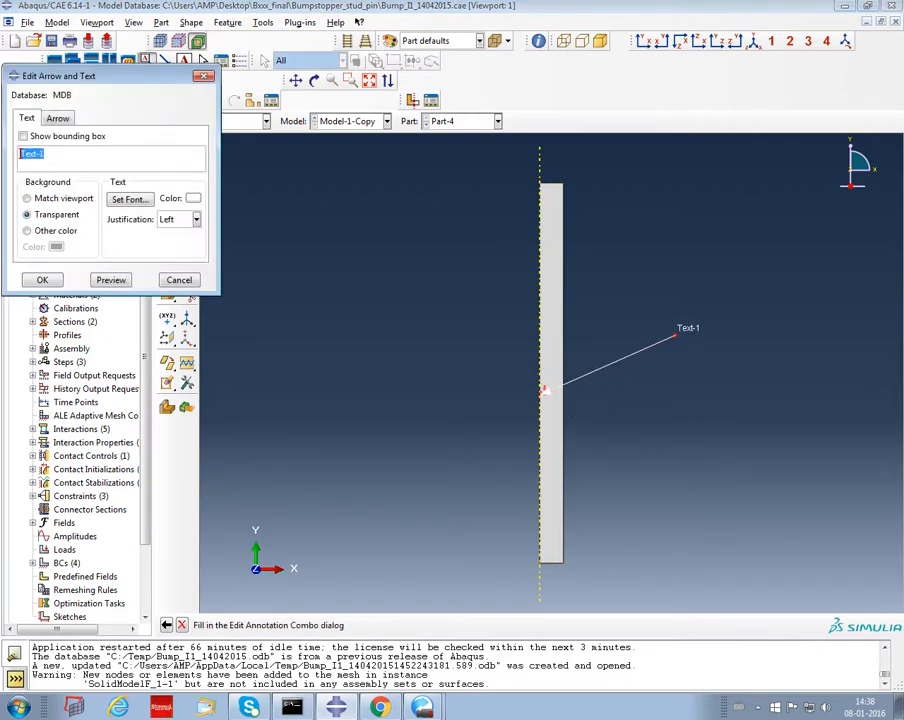
click(45, 154)
key(BackSpace)
key(BackSpace)
key(BackSpace)
key(BackSpace)
key(BackSpace)
key(BackSpace)
drag(122, 76, 362, 142)
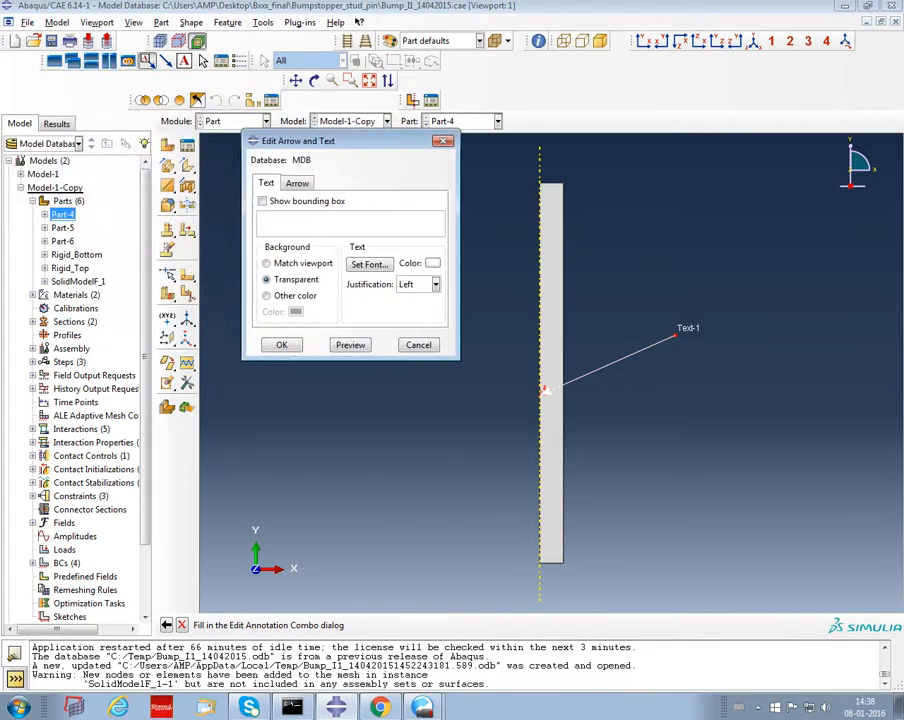
text(Axisymmetric R)
text(od)
key(Left)
key(Left)
key(Left)
text(Rigid)
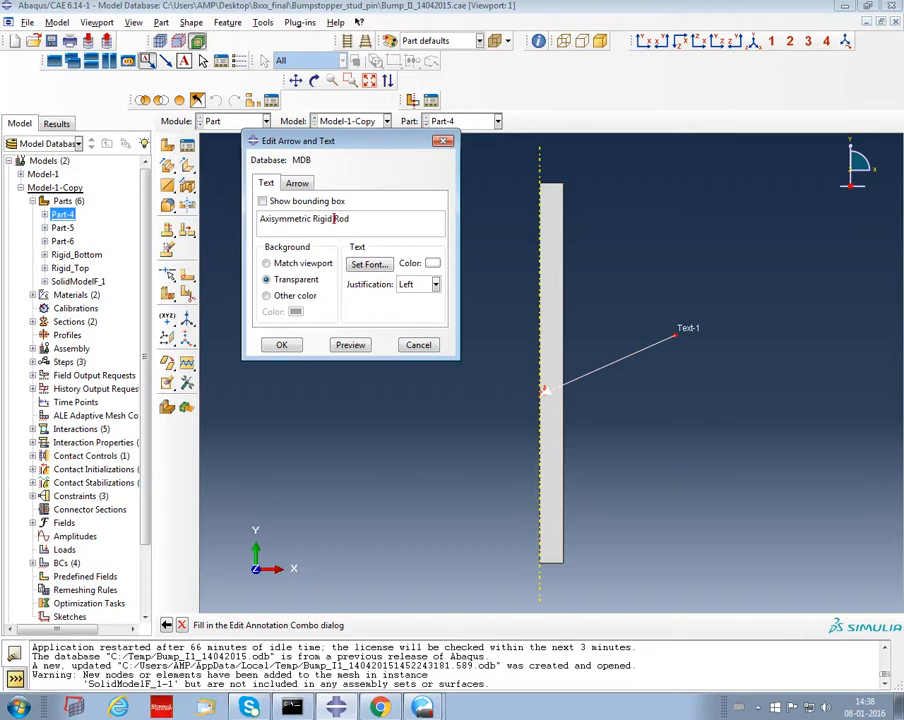
click(282, 345)
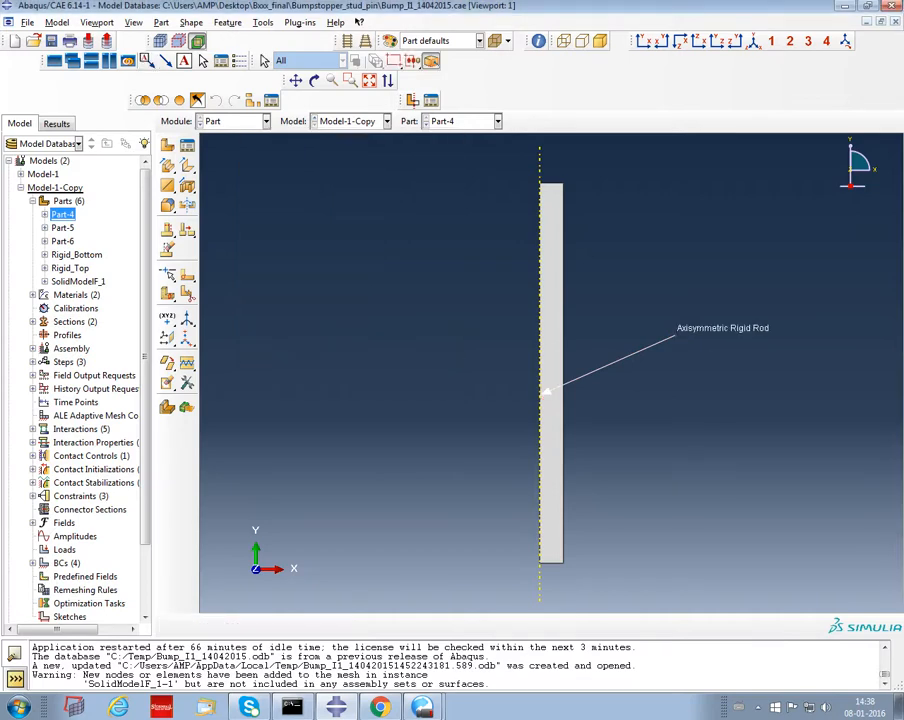
Open the section sketch of Part-4's planar shell feature to check its dimensions, and leave it without changes
click(45, 215)
click(57, 228)
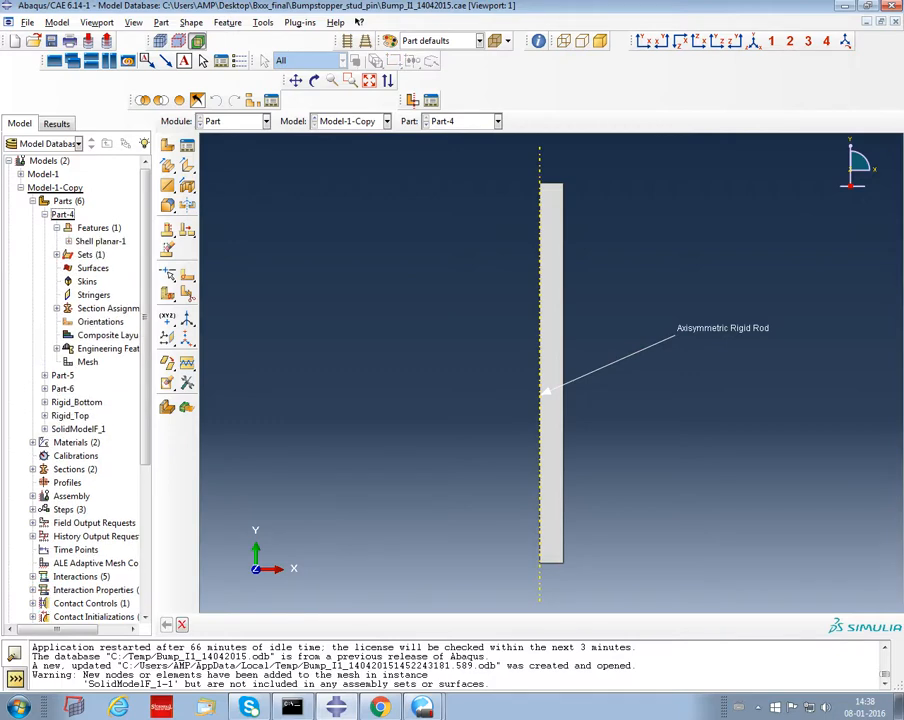
click(69, 241)
double_click(112, 255)
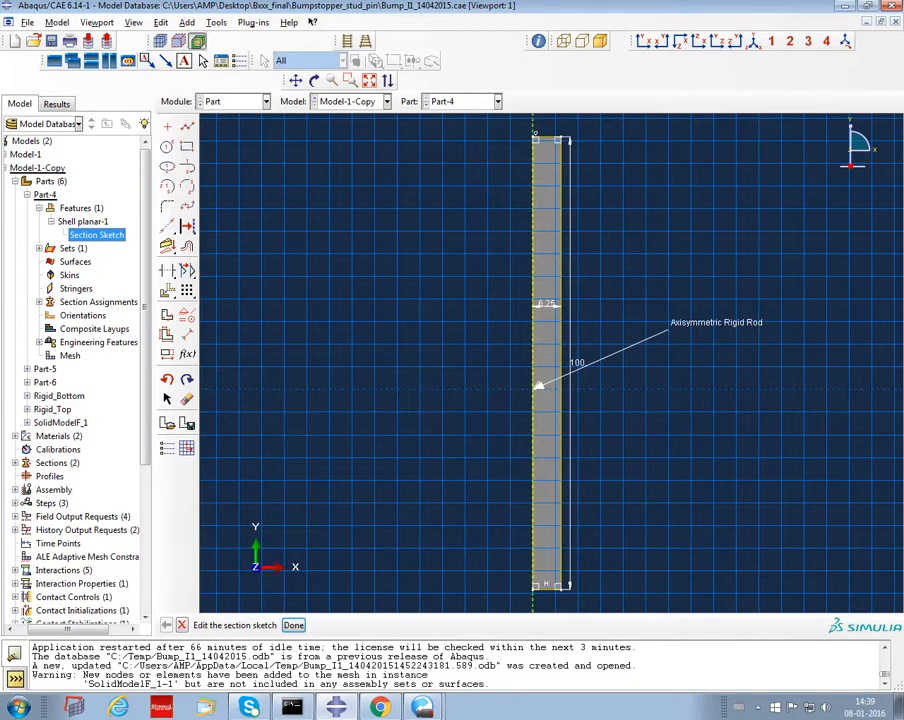
key(Escape)
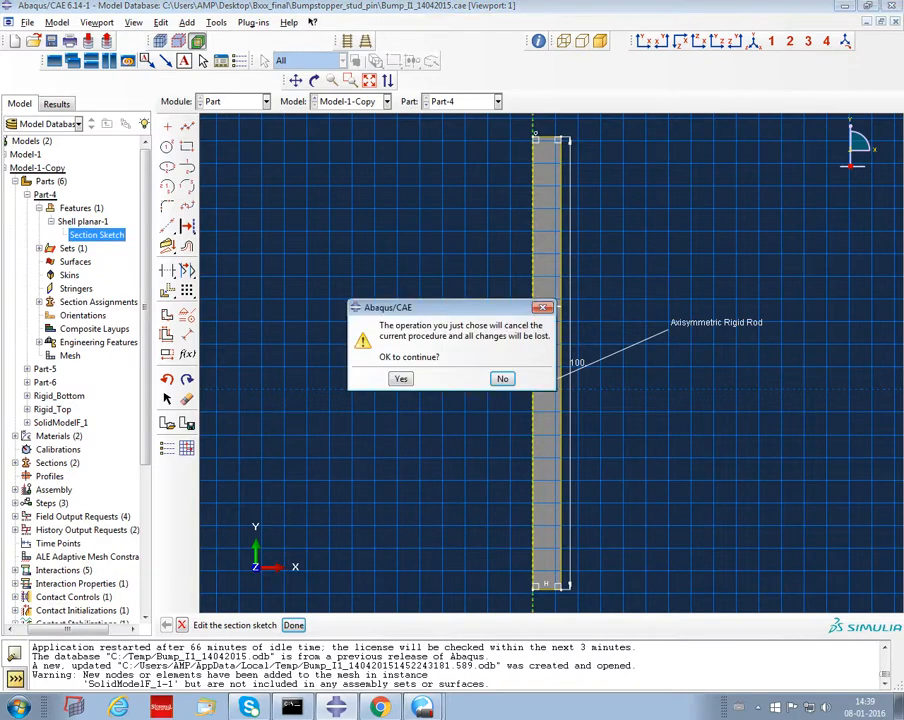
key(Return)
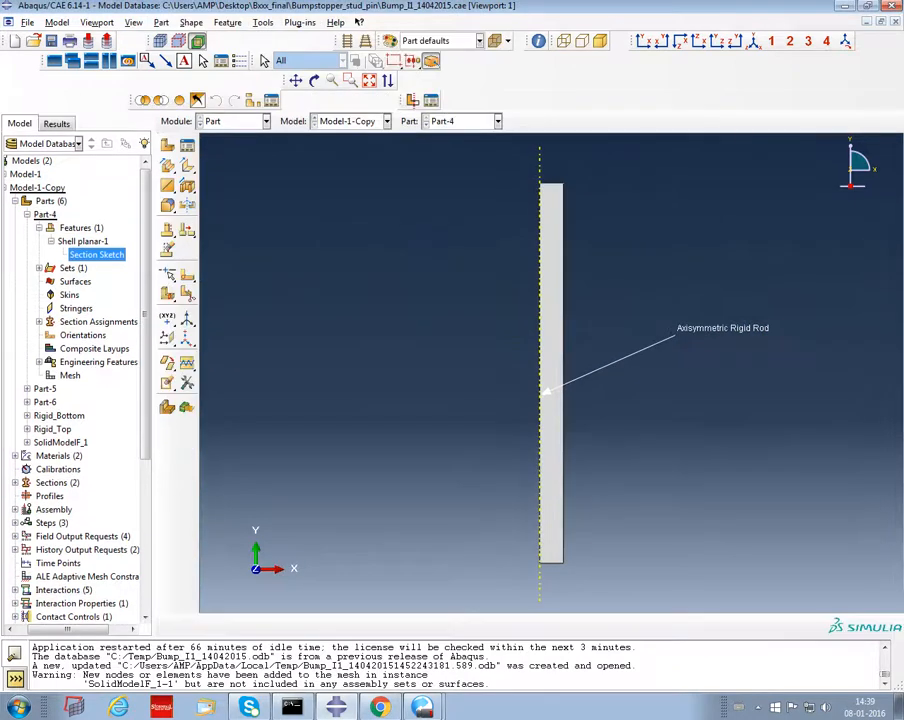
Check Part-4's modeling space and type in its part definition, cancel without changes, and collapse the part in the model tree
right_click(72, 226)
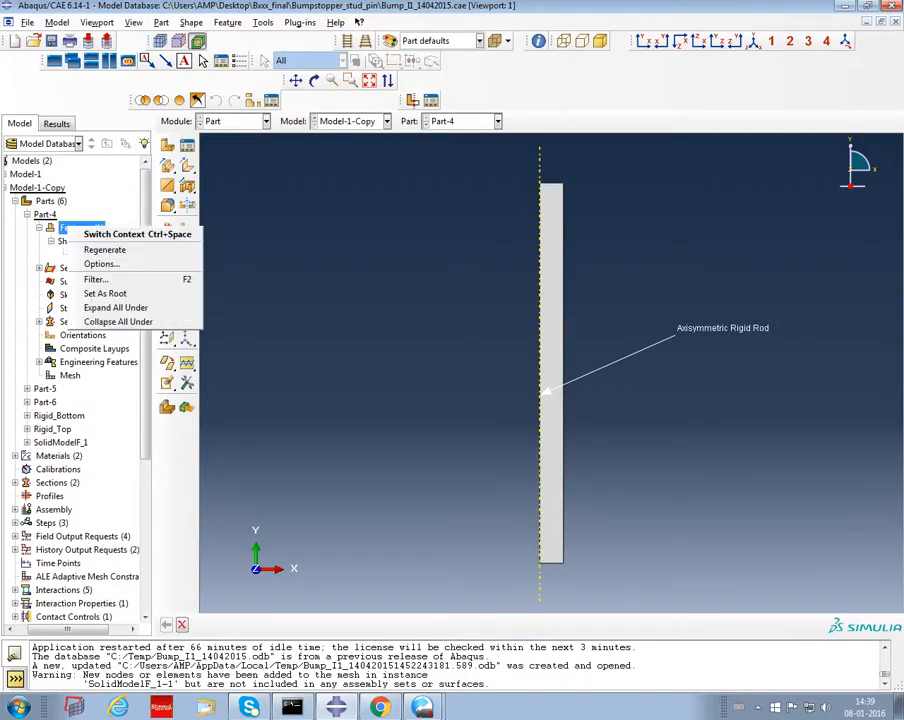
right_click(70, 218)
click(62, 252)
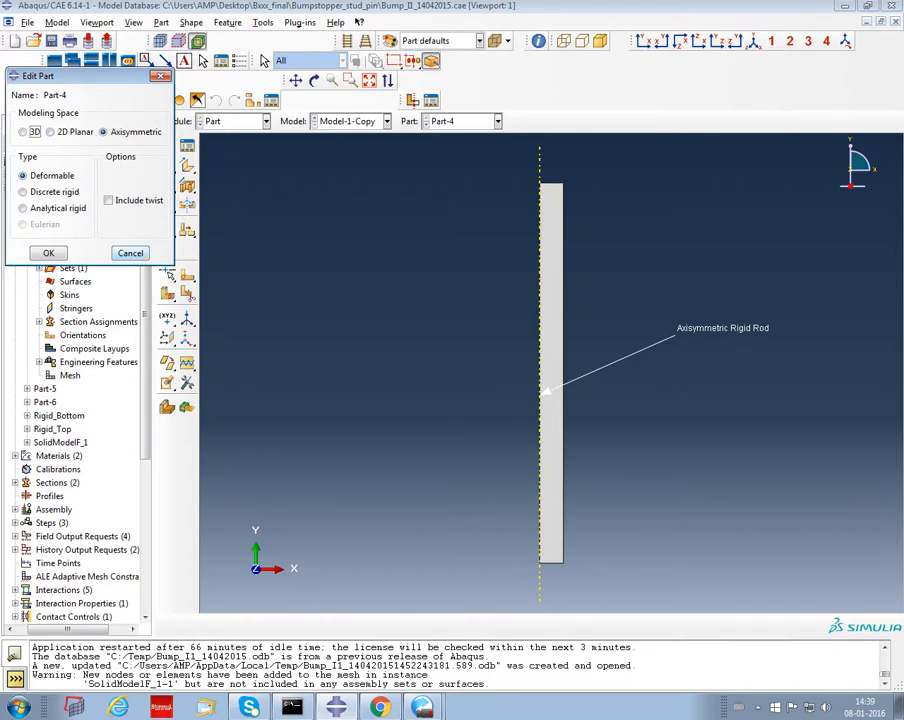
key(Escape)
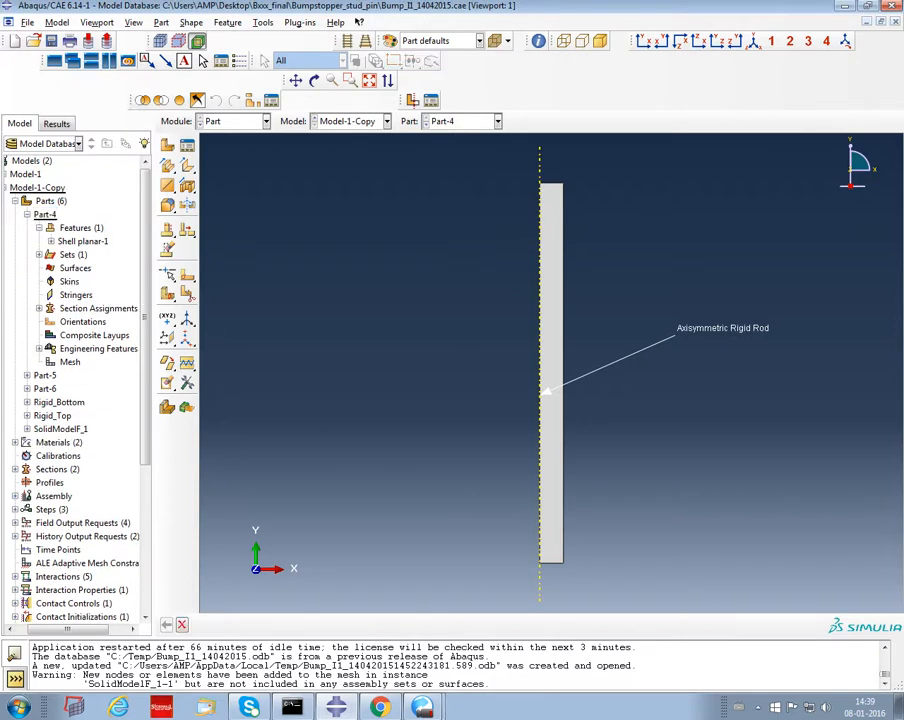
click(39, 228)
click(27, 214)
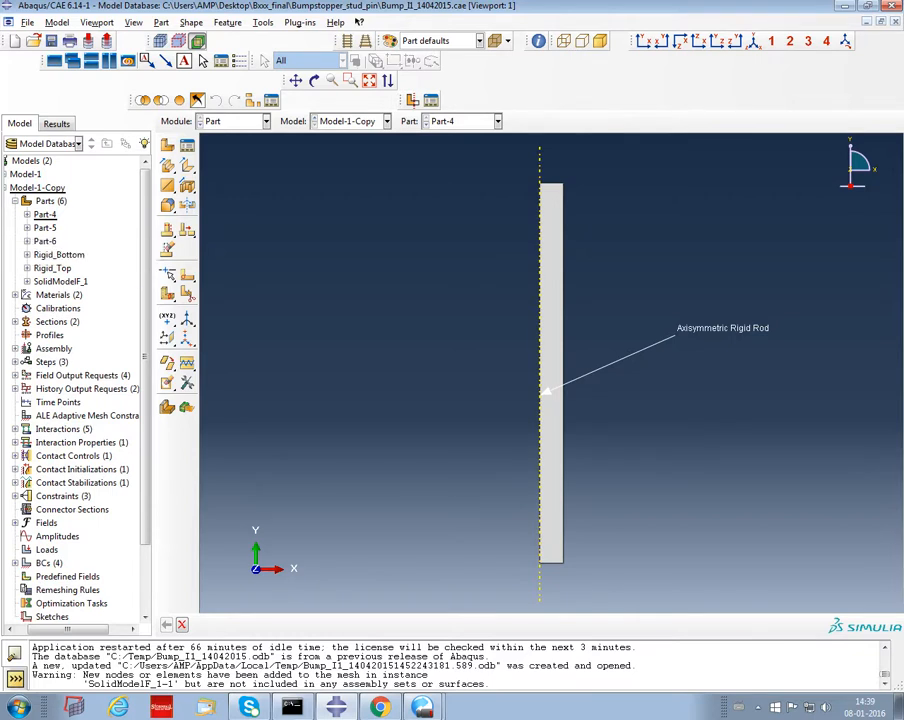
right_click(741, 328)
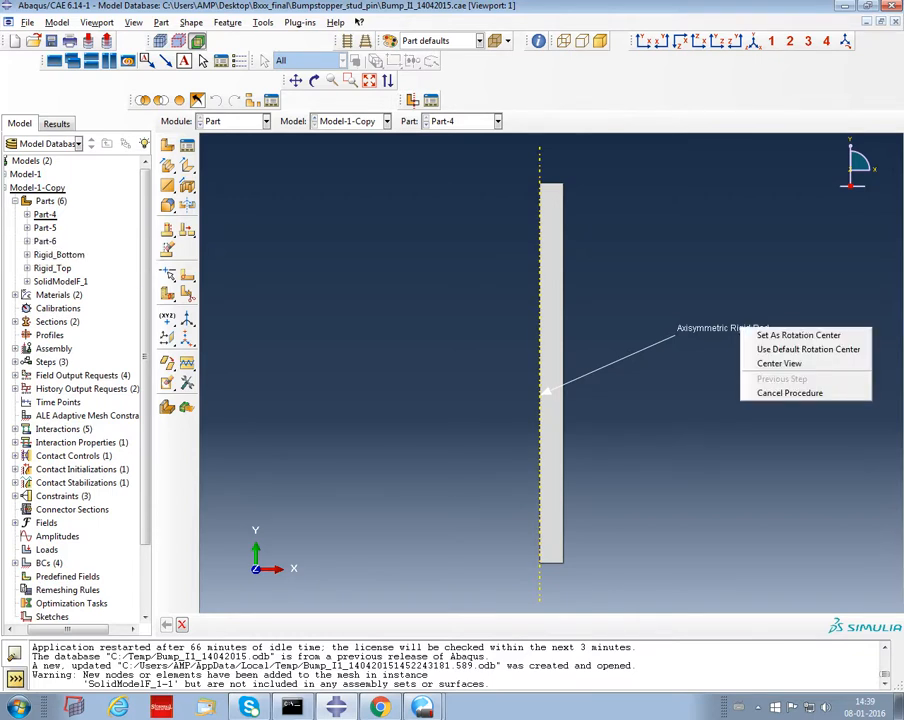
key(Escape)
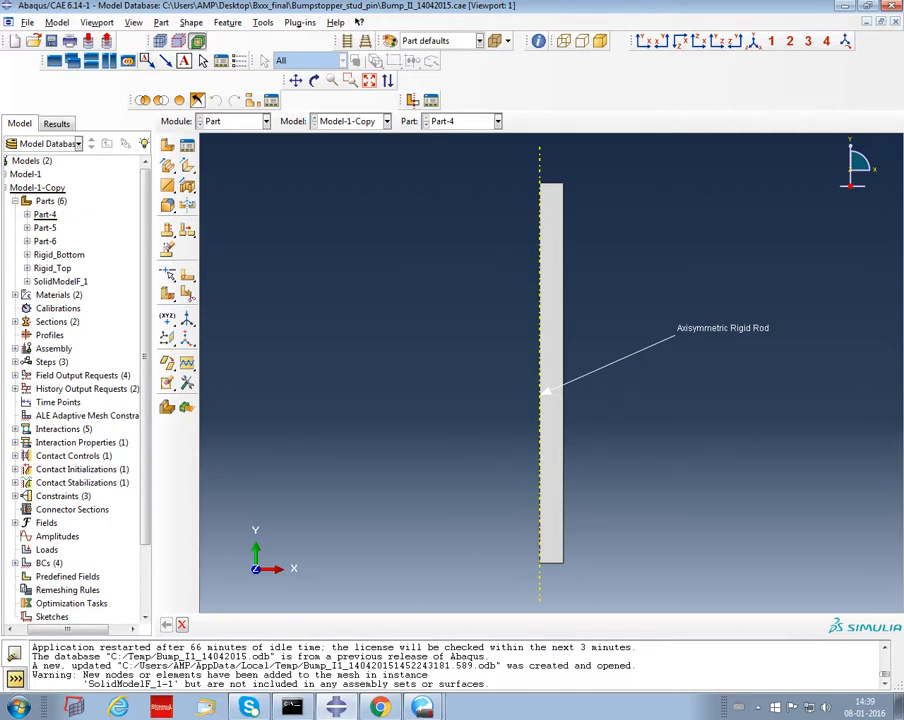
key(Right)
key(Right)
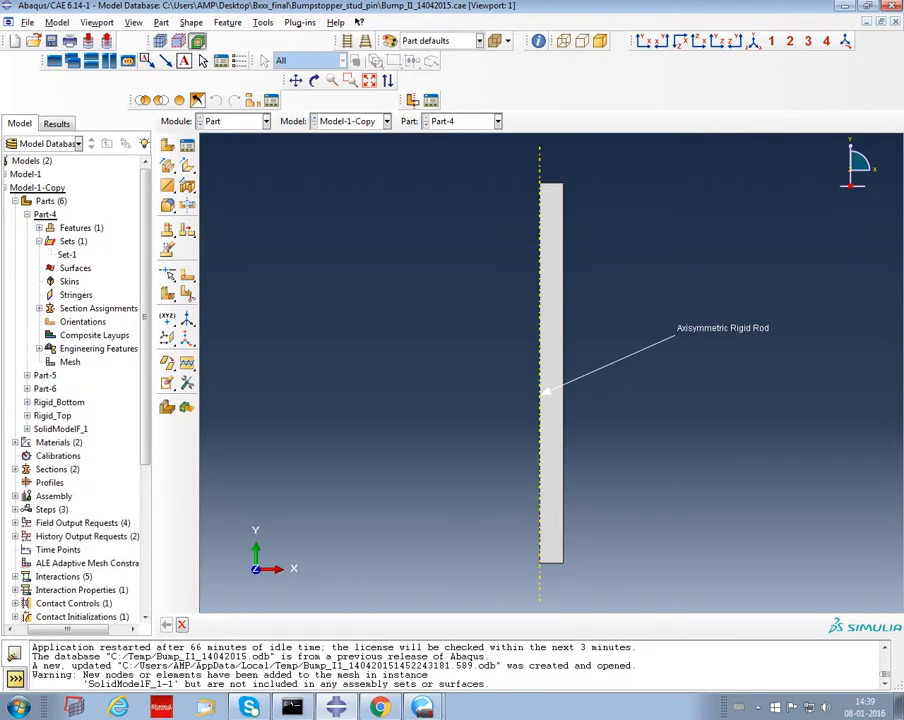
key(Left)
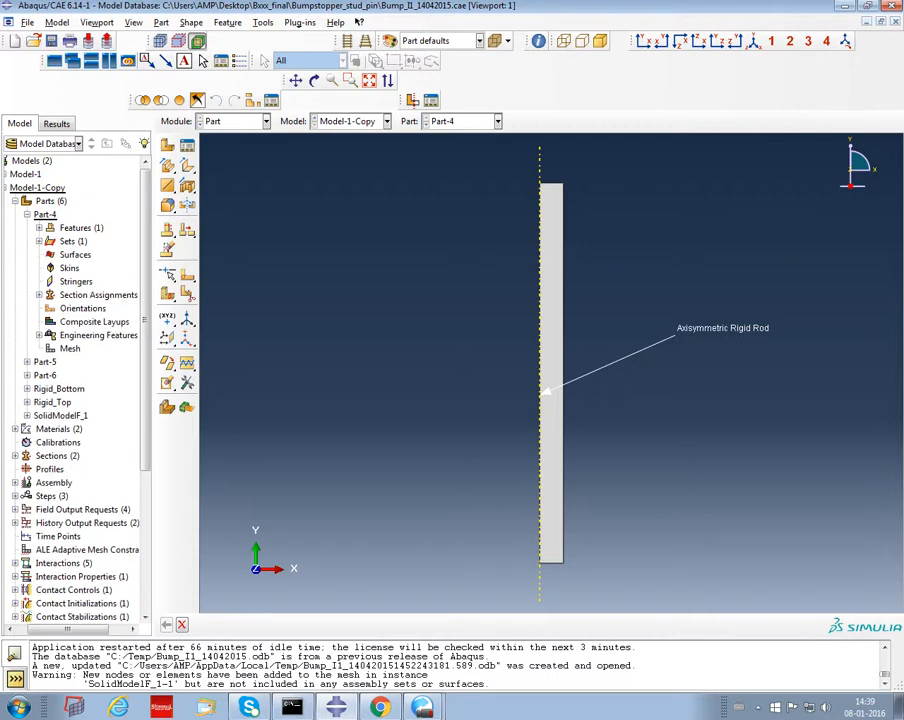
key(Right)
key(Left)
click(146, 60)
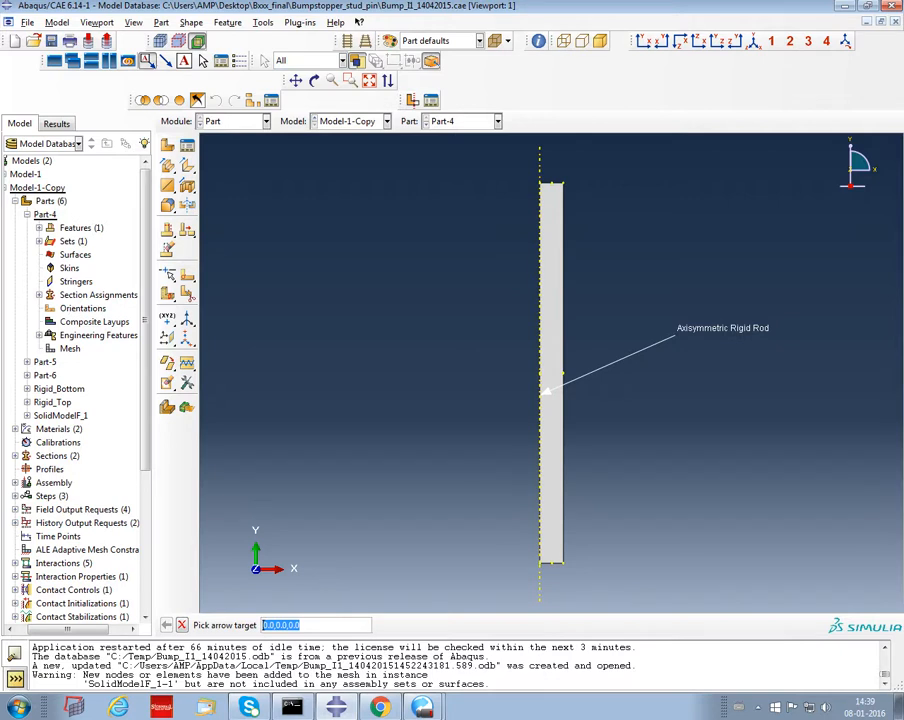
key(Escape)
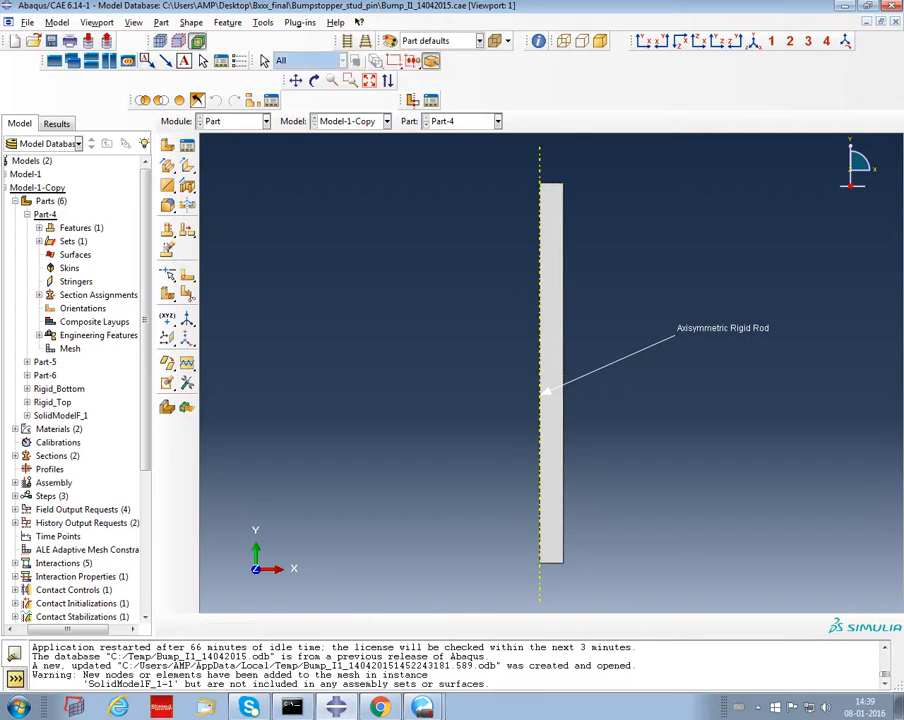
key(Left)
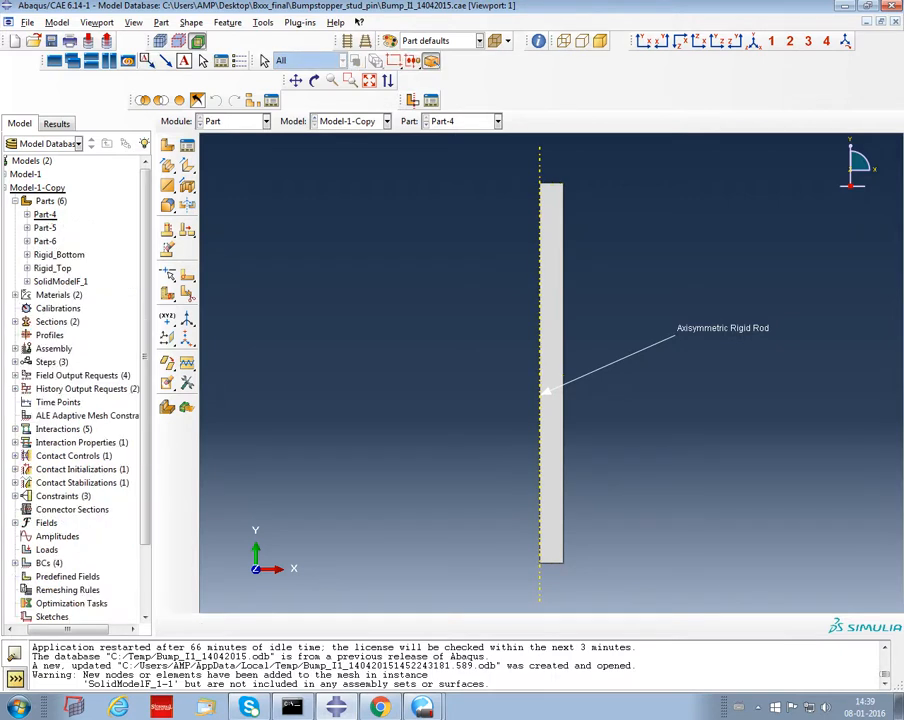
Display Part-5 in the viewport
key(Down)
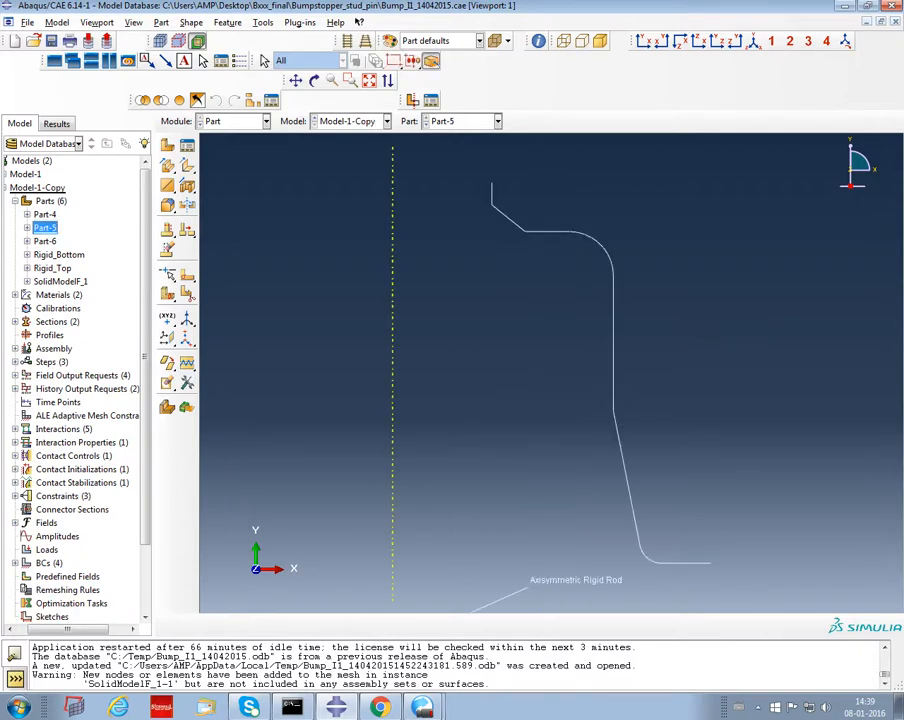
click(295, 80)
mouse_move(550, 380)
mouse_down()
mouse_move(567, 317)
mouse_move(571, 354)
mouse_up()
key(Escape)
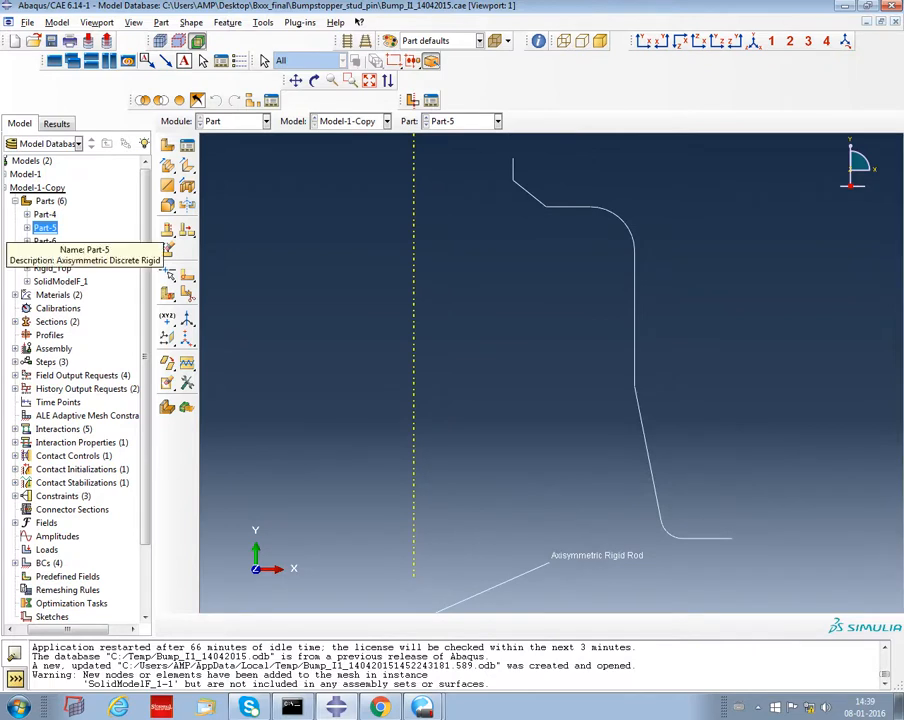
Open the definition of Part-5's wire feature for review and close it without changes
click(27, 228)
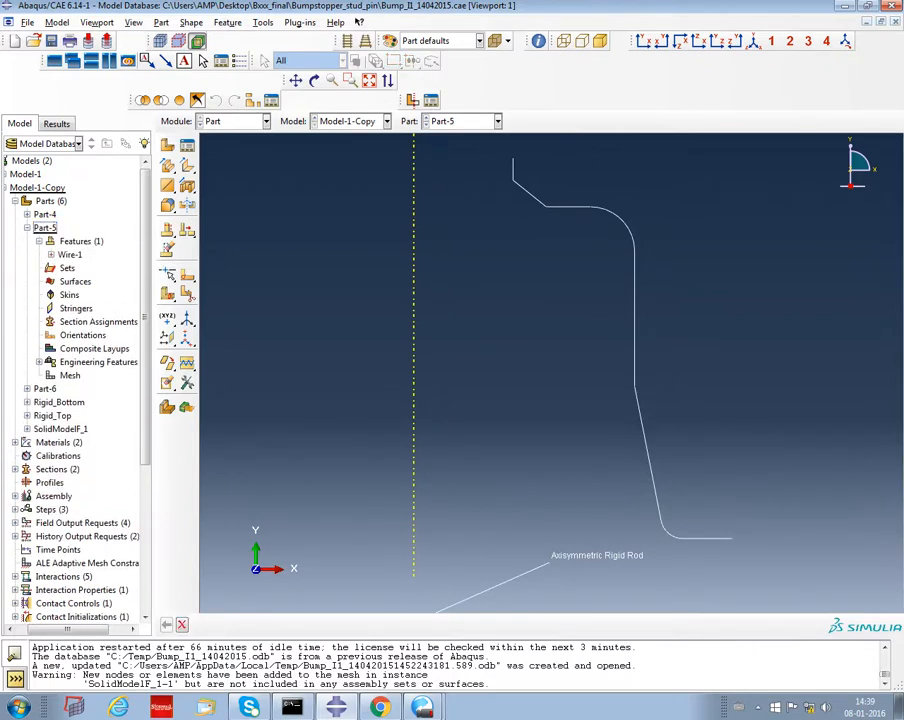
double_click(70, 255)
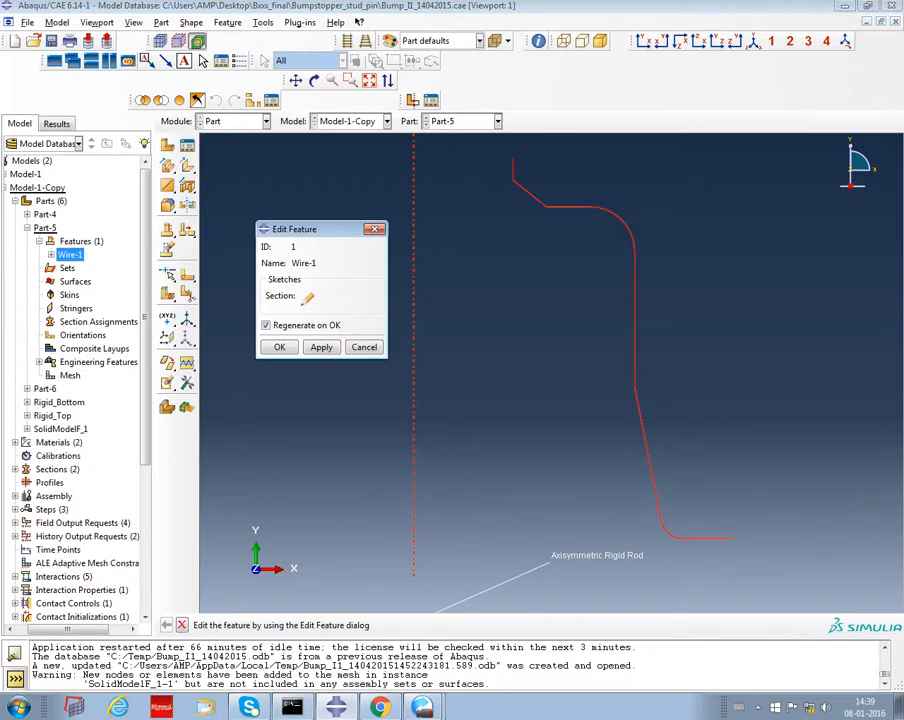
key(Escape)
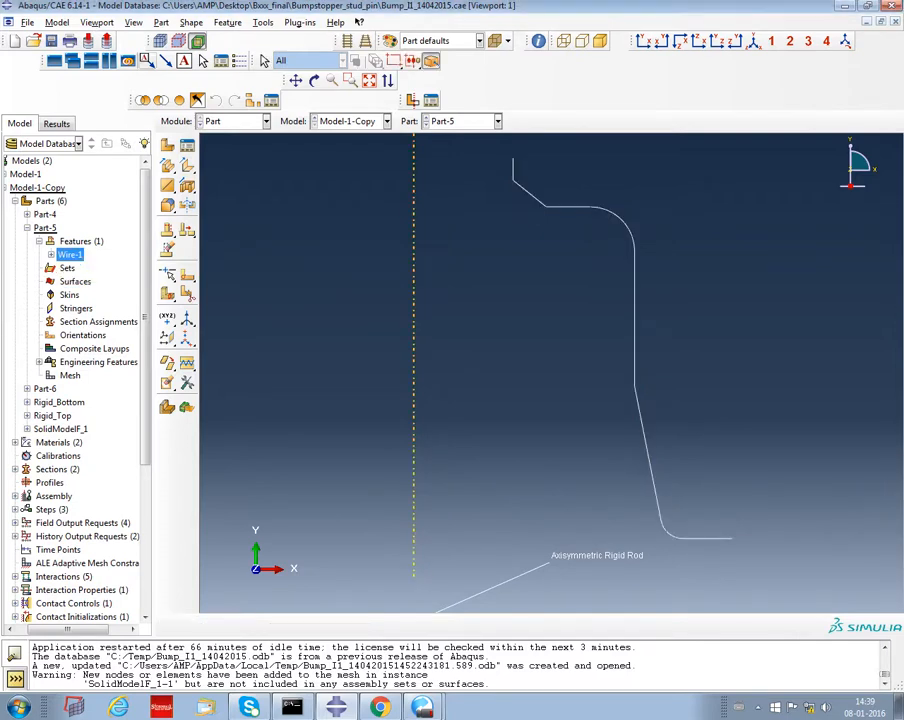
Add an arrow annotation with a bounding box reading "Axisymmtric model of cup section", targeting the midpoint of Part-5's vertical line
click(147, 61)
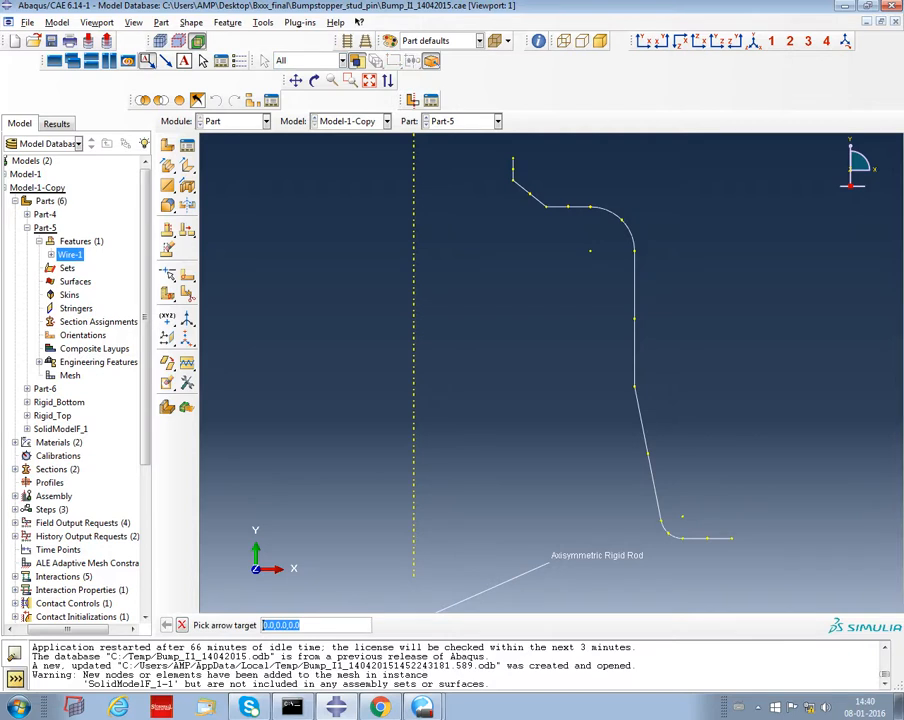
click(640, 316)
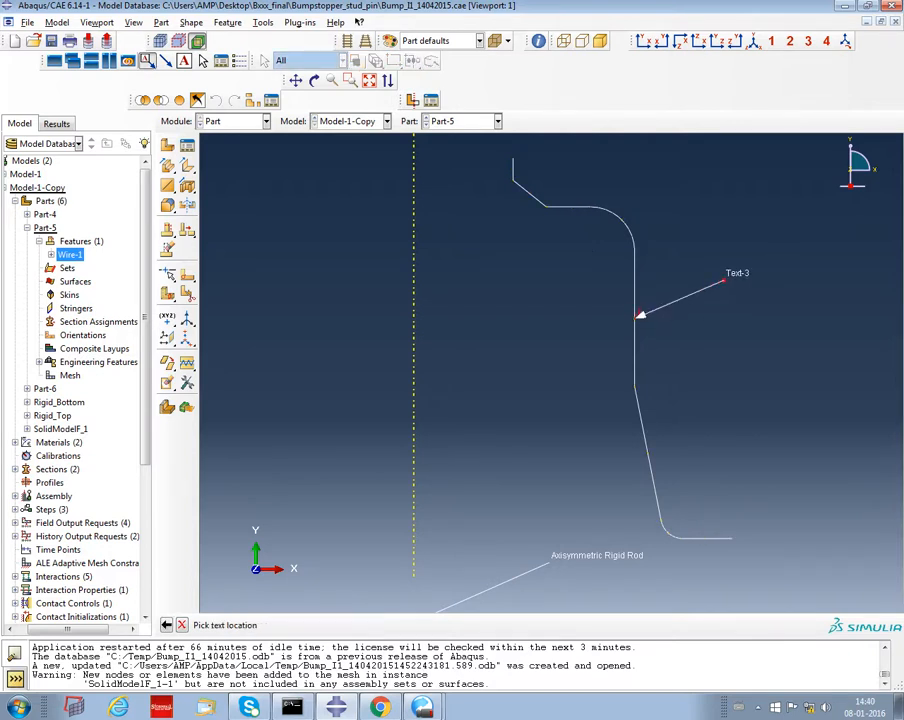
click(723, 283)
click(283, 218)
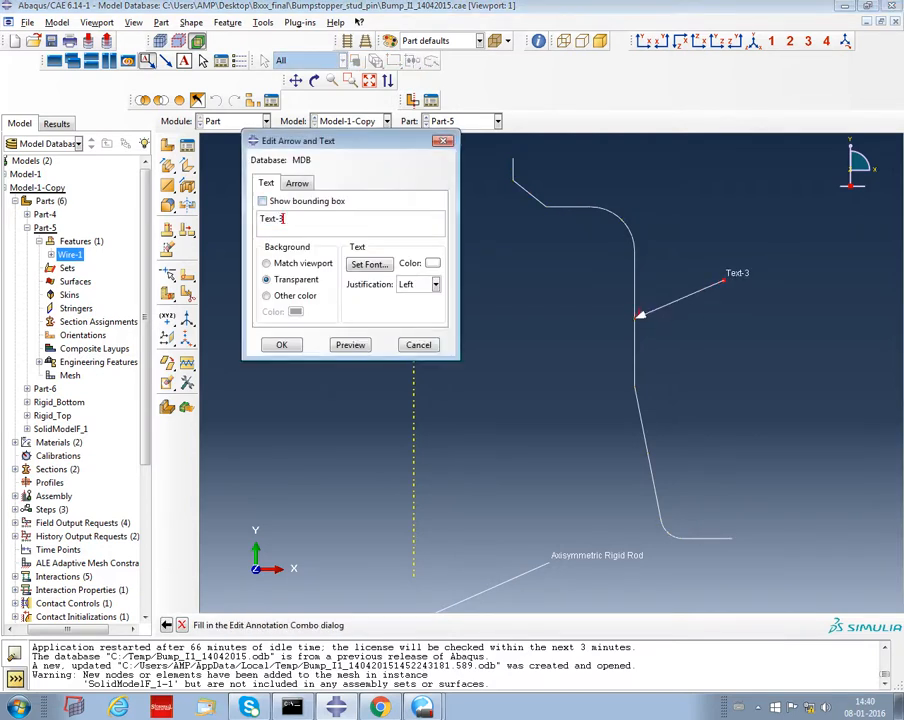
click(262, 201)
key(BackSpace)
key(BackSpace)
key(BackSpace)
key(BackSpace)
key(BackSpace)
key(BackSpace)
text(Axisym)
key(BackSpace)
key(BackSpace)
text(symmtric model of c)
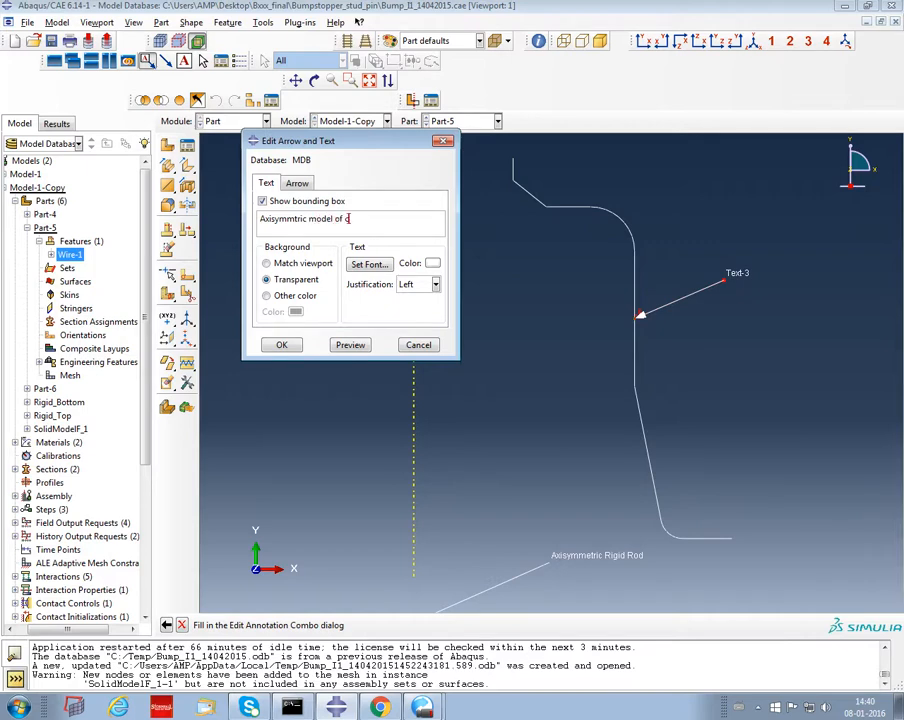
text(up section)
click(281, 344)
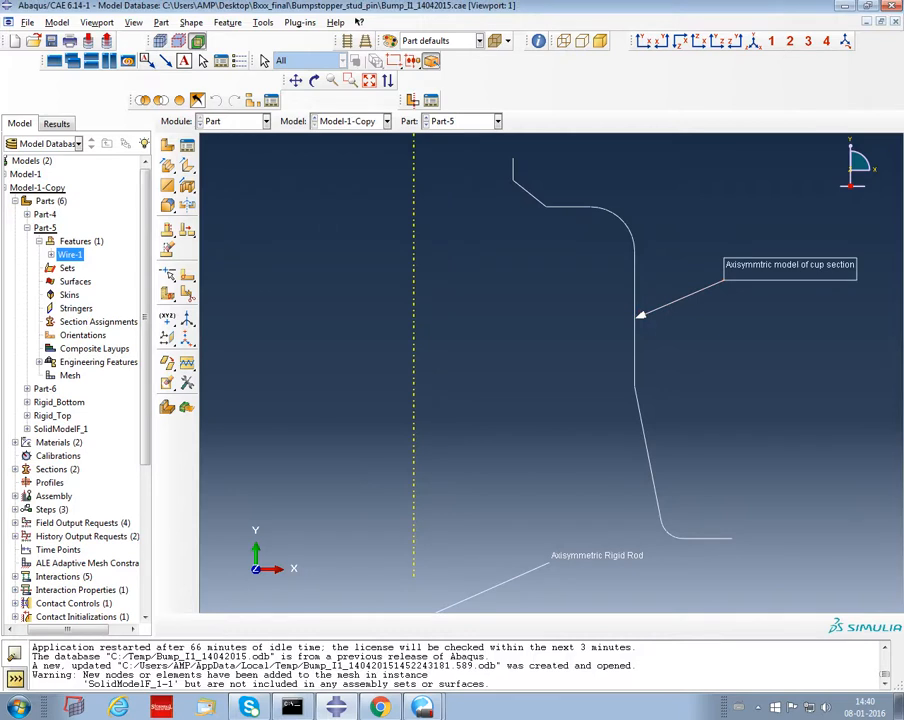
Collapse Part-5 in the model tree and display Part-6 in the viewport
double_click(70, 255)
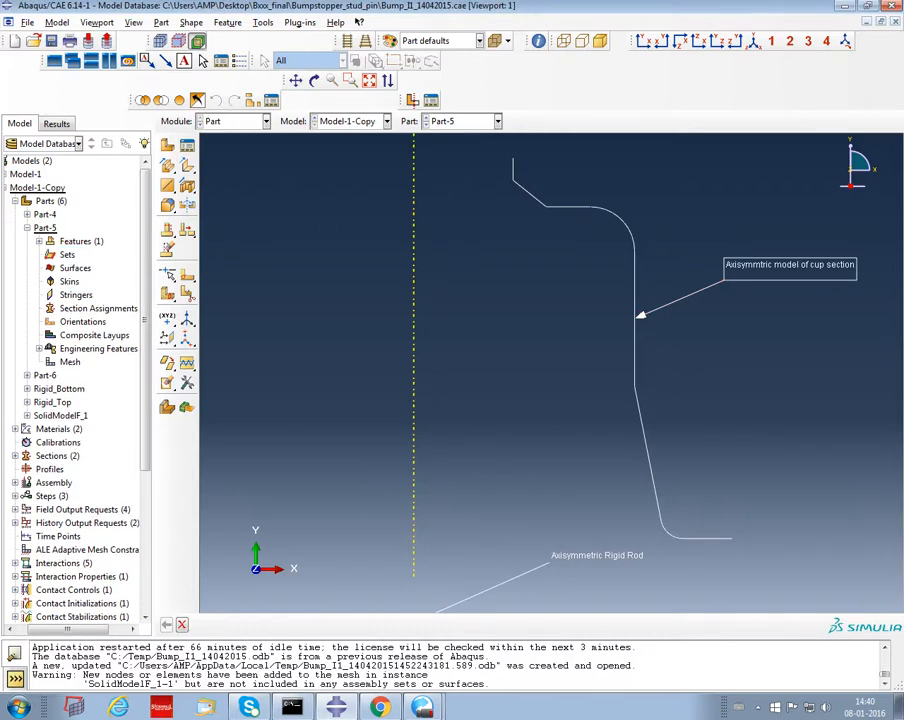
click(27, 228)
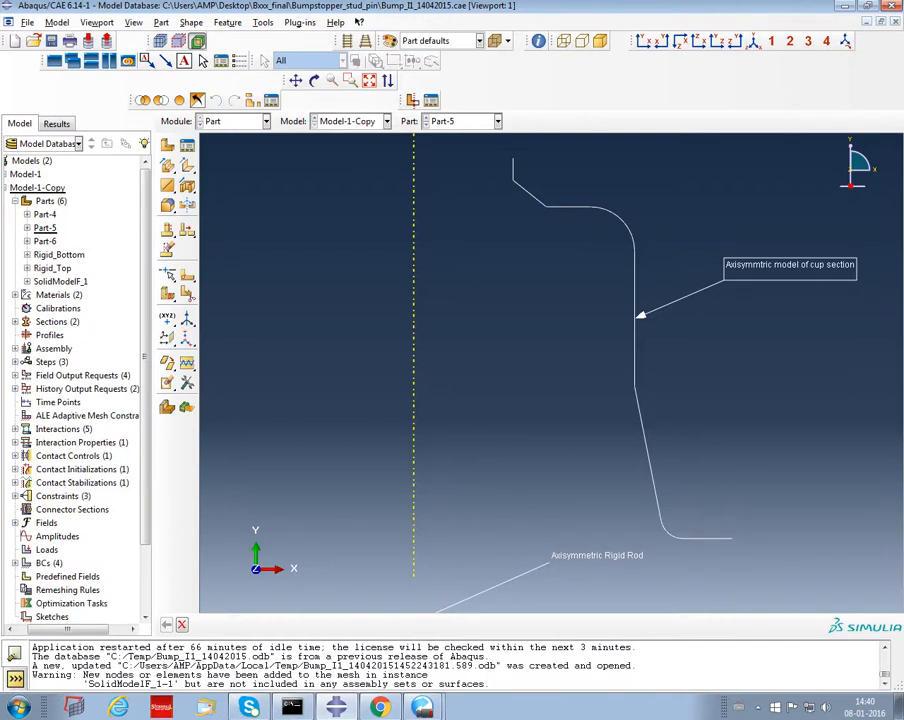
double_click(45, 241)
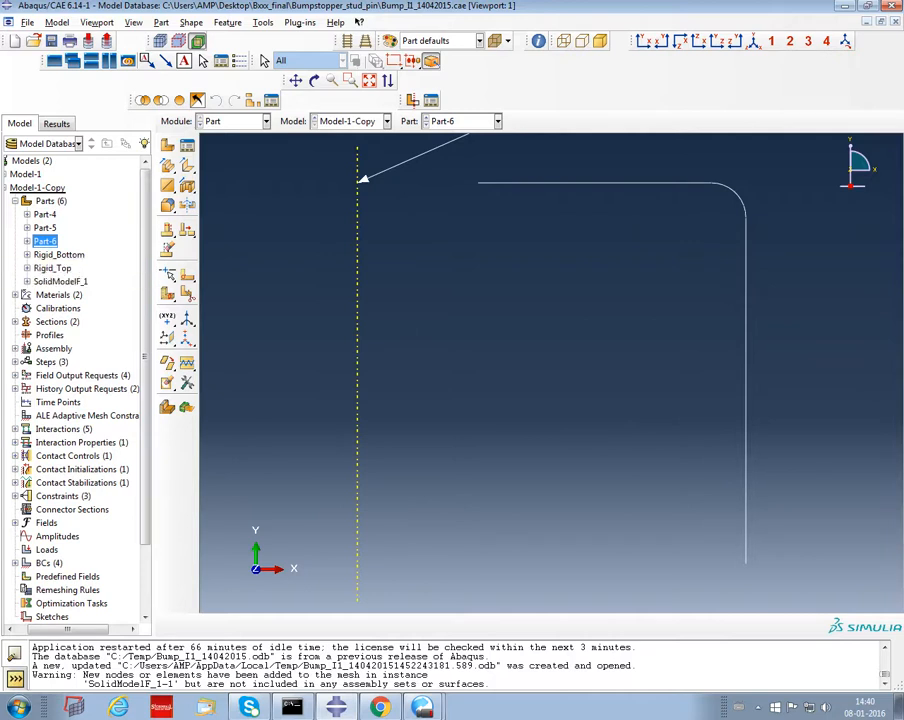
Add a boxed arrow annotation reading "Axisymmetric section of base", targeting the midpoint of Part-6's vertical line
click(147, 61)
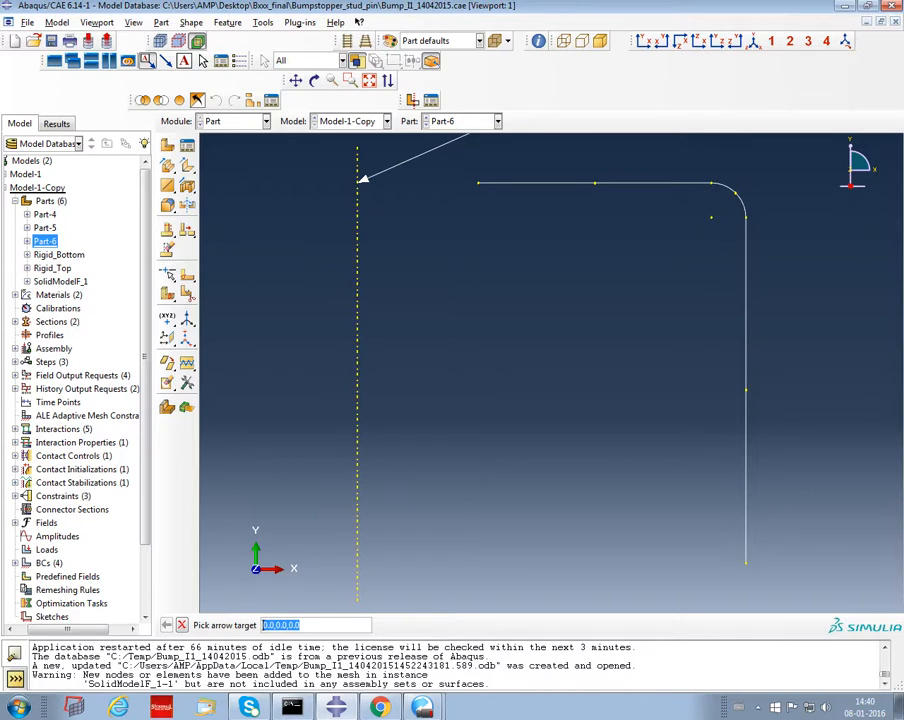
click(747, 389)
click(785, 341)
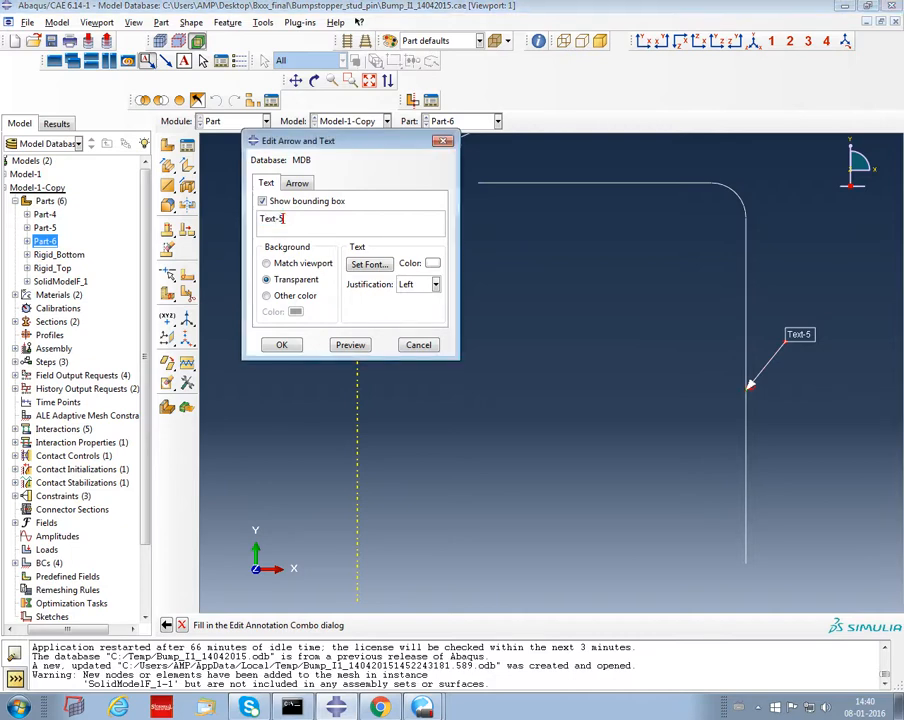
text(Axisymmetric section)
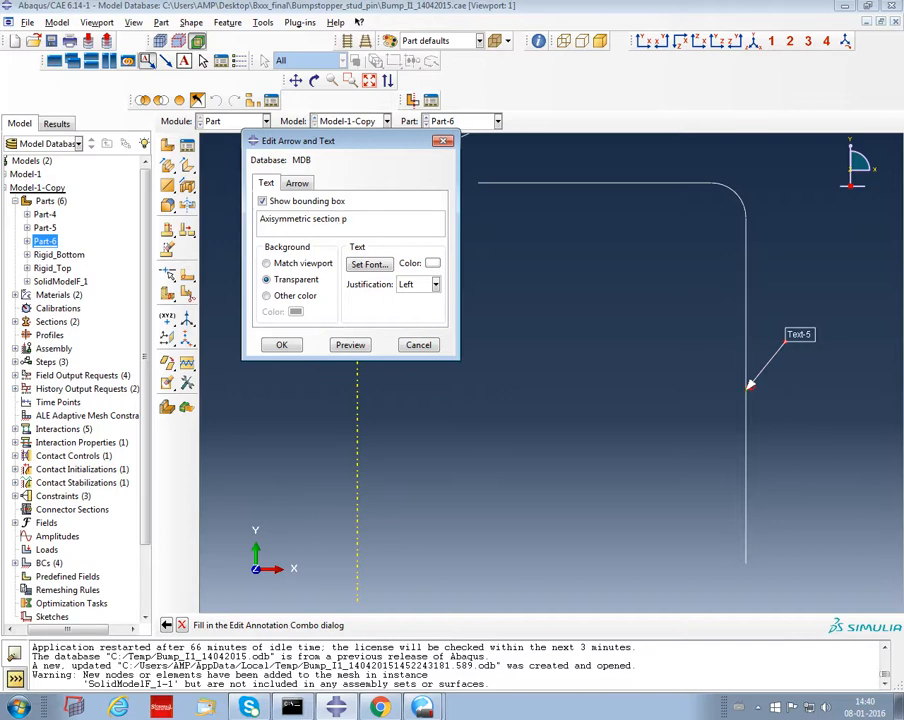
text( of base)
key(Return)
ctrl+alt+middle_drag(555, 349, 531, 344)
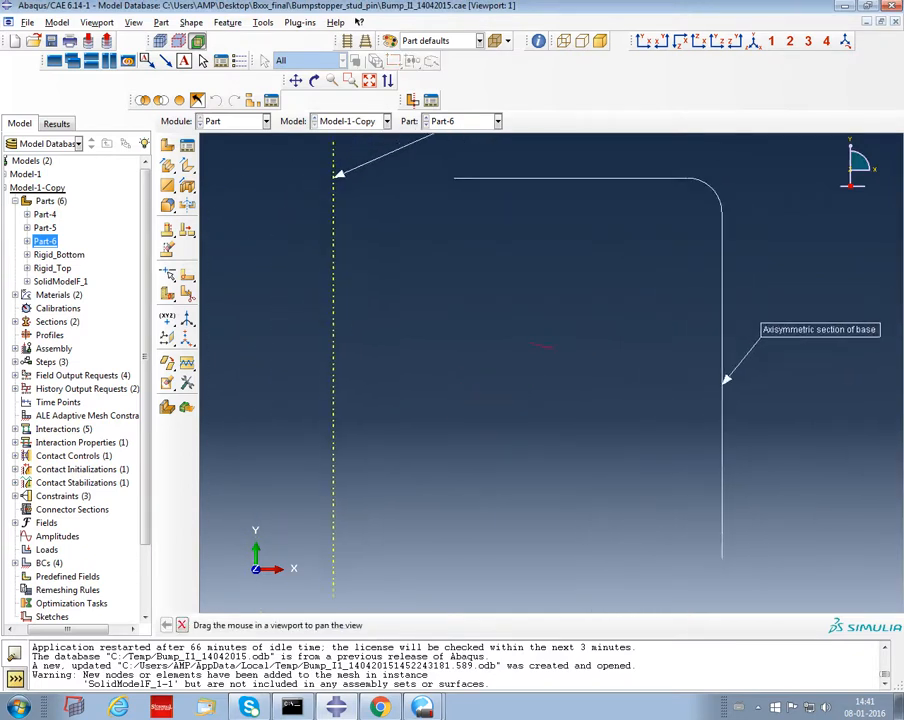
key(Escape)
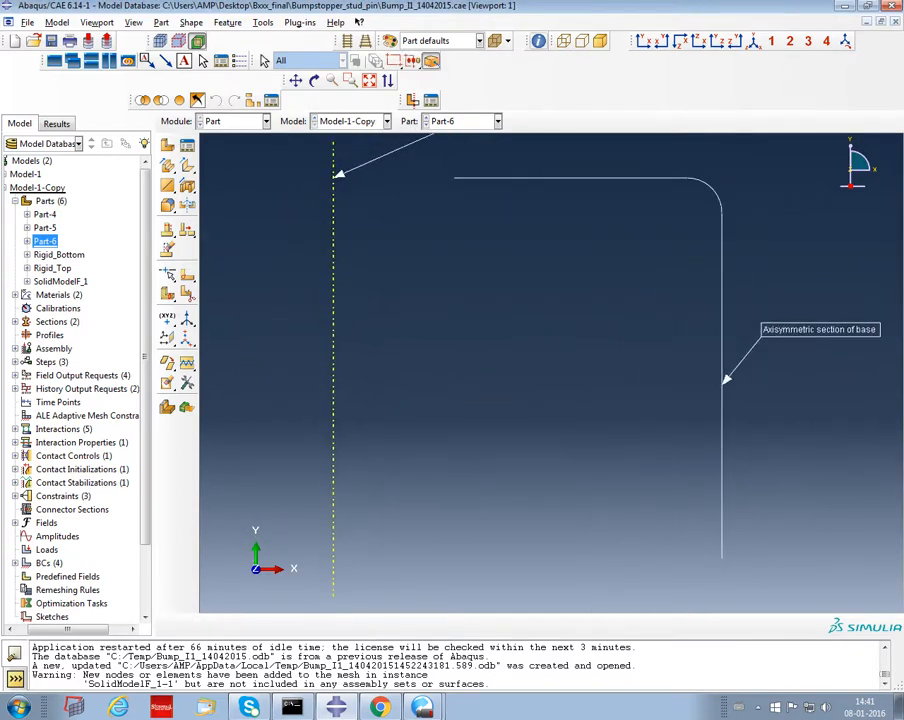
click(369, 81)
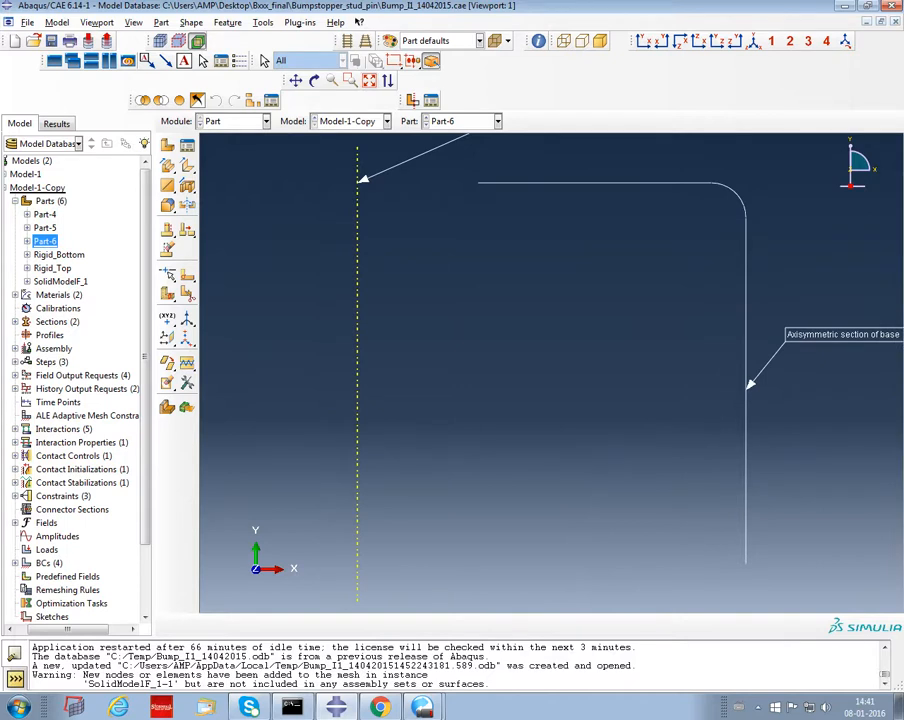
Display the Rigid_Bottom and Rigid_Top parts in turn to review their geometry
double_click(59, 255)
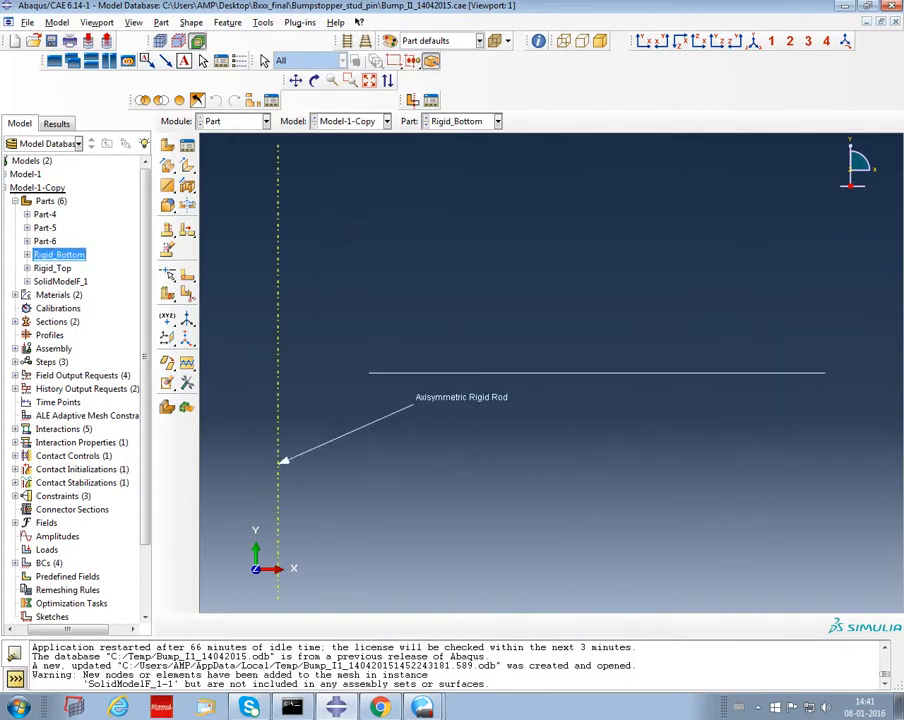
double_click(52, 268)
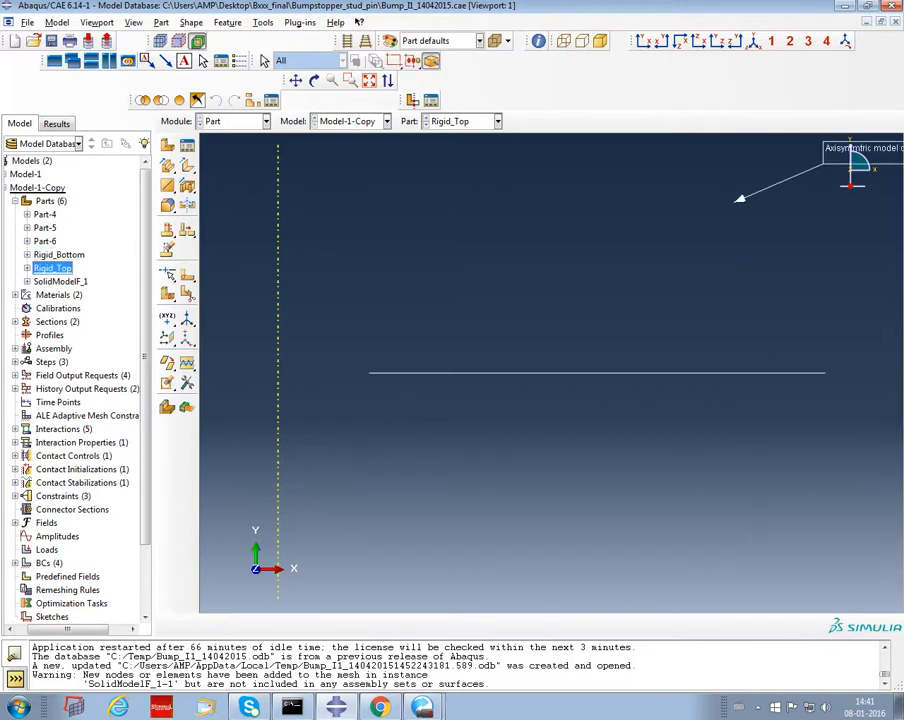
ctrl+click(59, 255)
key(Delete)
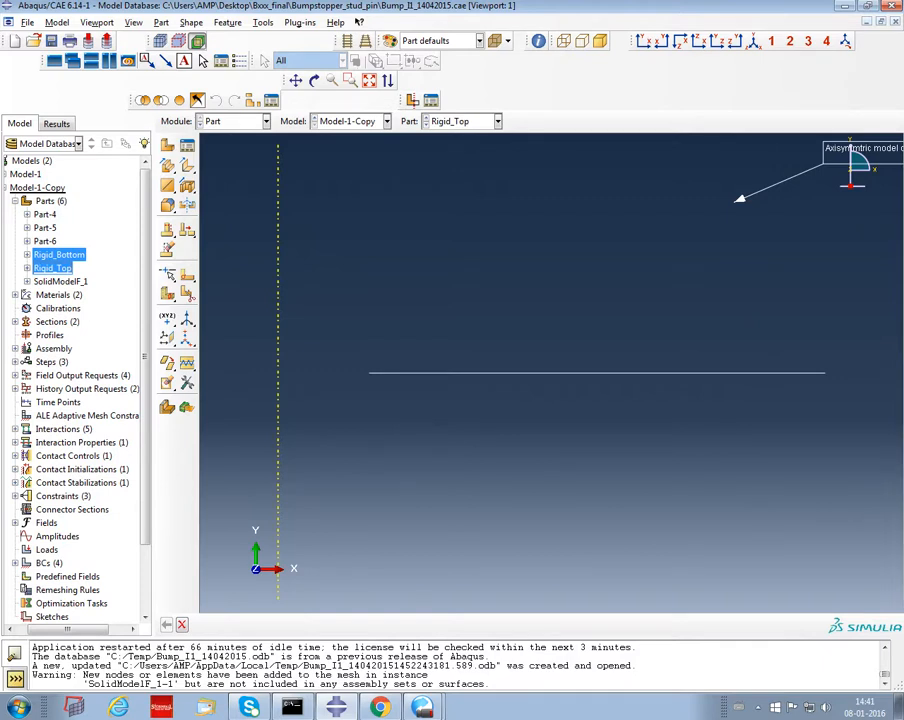
double_click(59, 255)
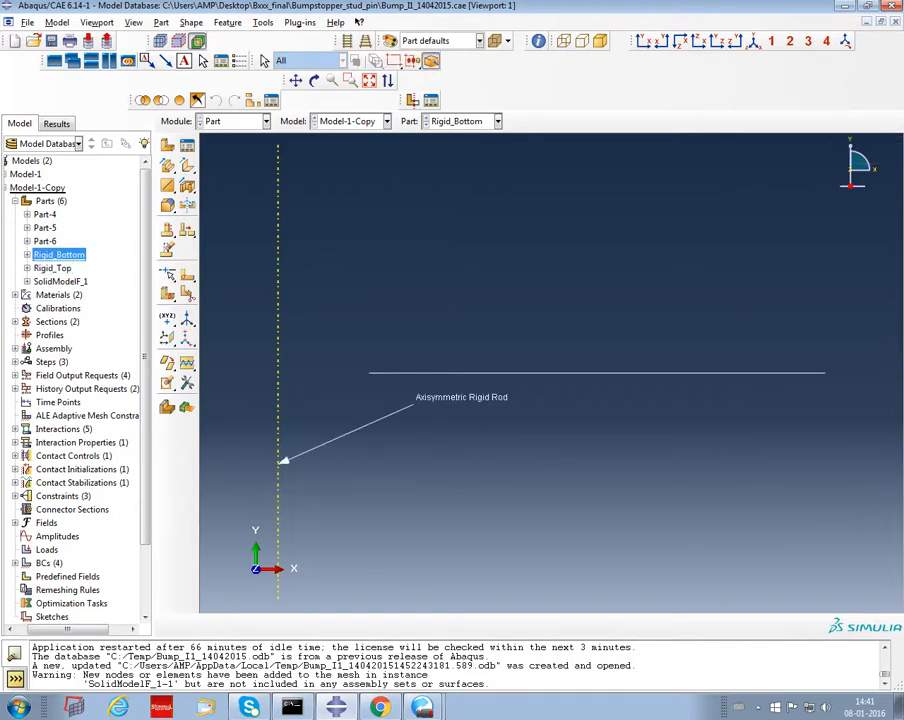
double_click(52, 268)
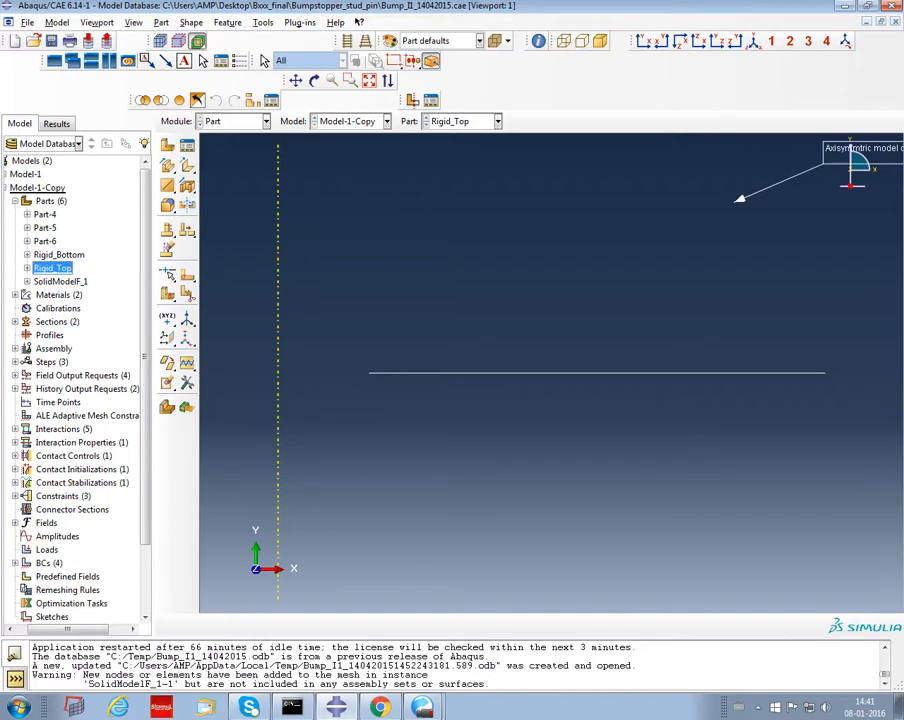
Display SolidModelF_1 and add a boxed arrow annotation reading "Axisymmetric bump stopper model", targeting the lower outer edge of its profile
double_click(61, 282)
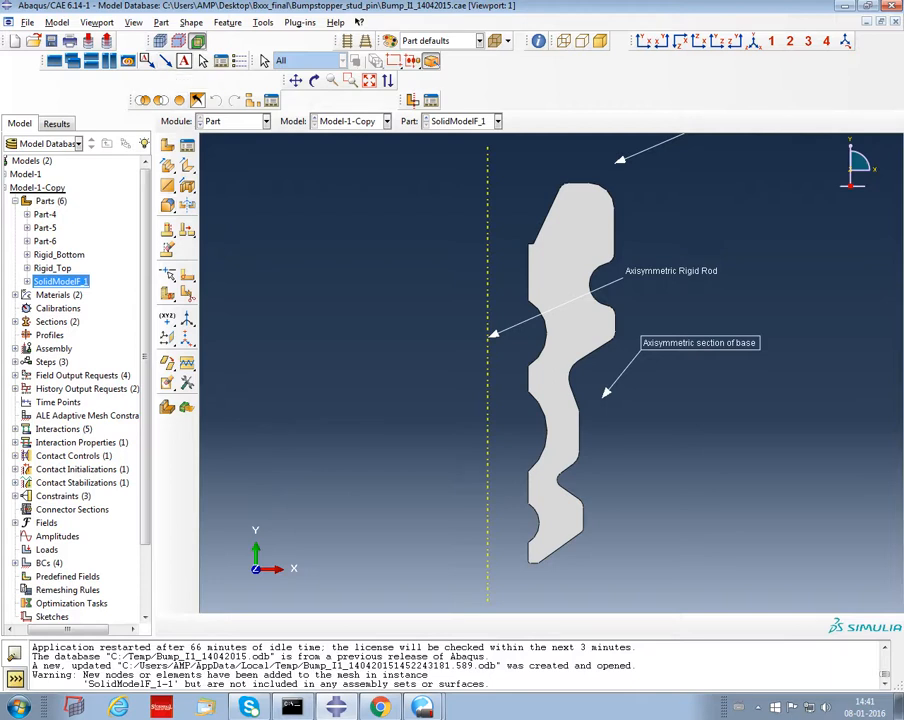
click(146, 61)
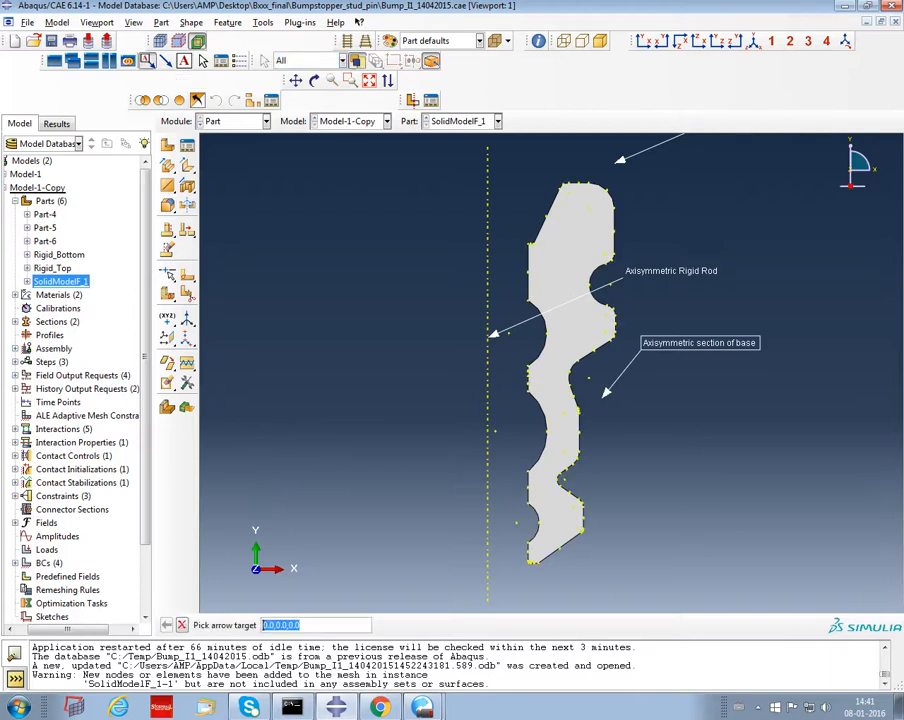
click(583, 453)
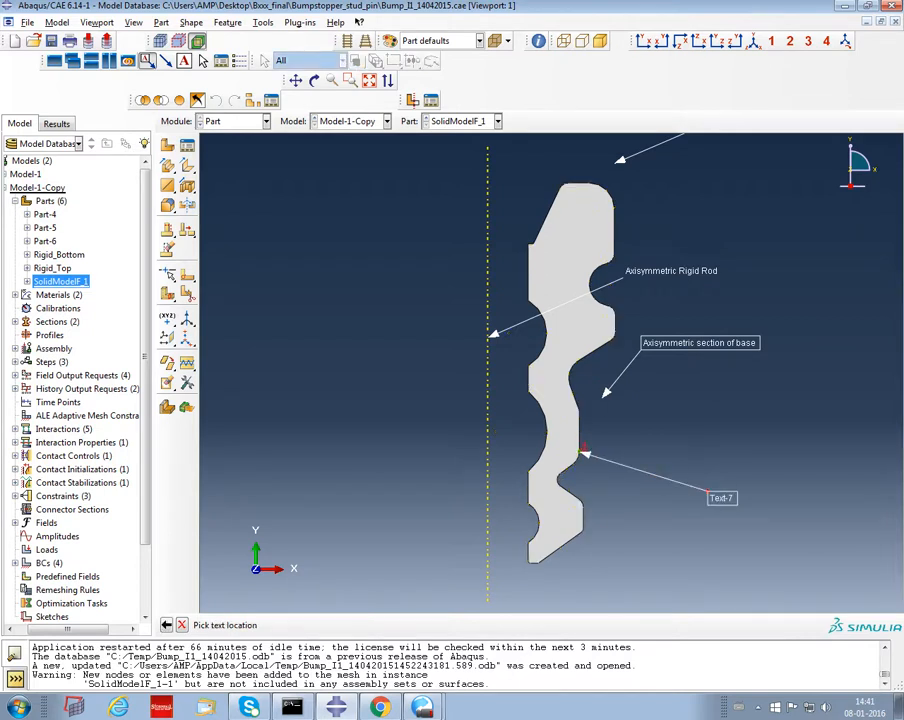
click(708, 492)
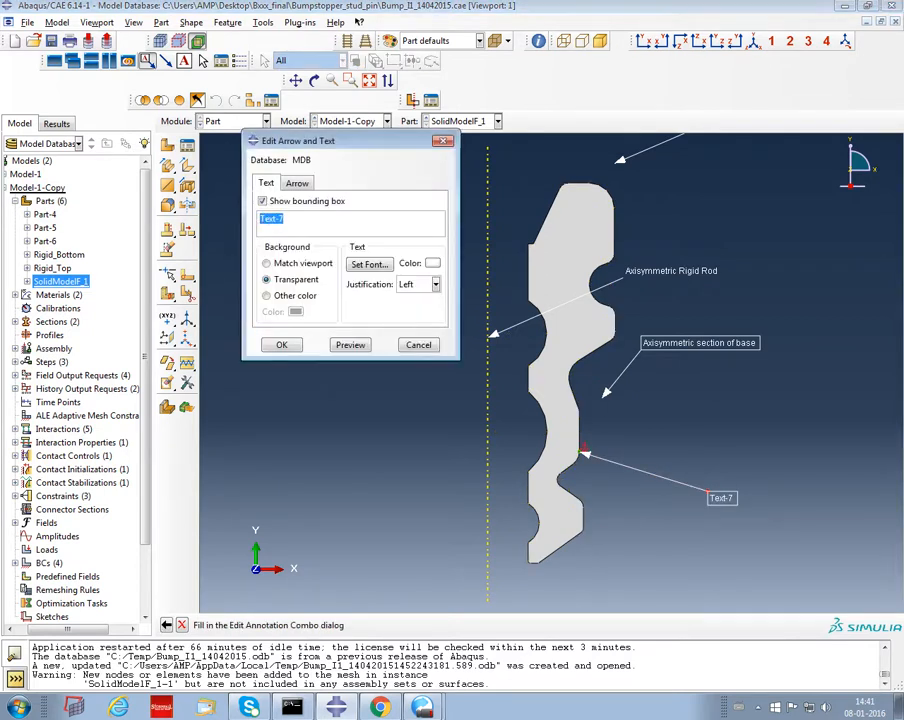
text(Axisymmetric bump st)
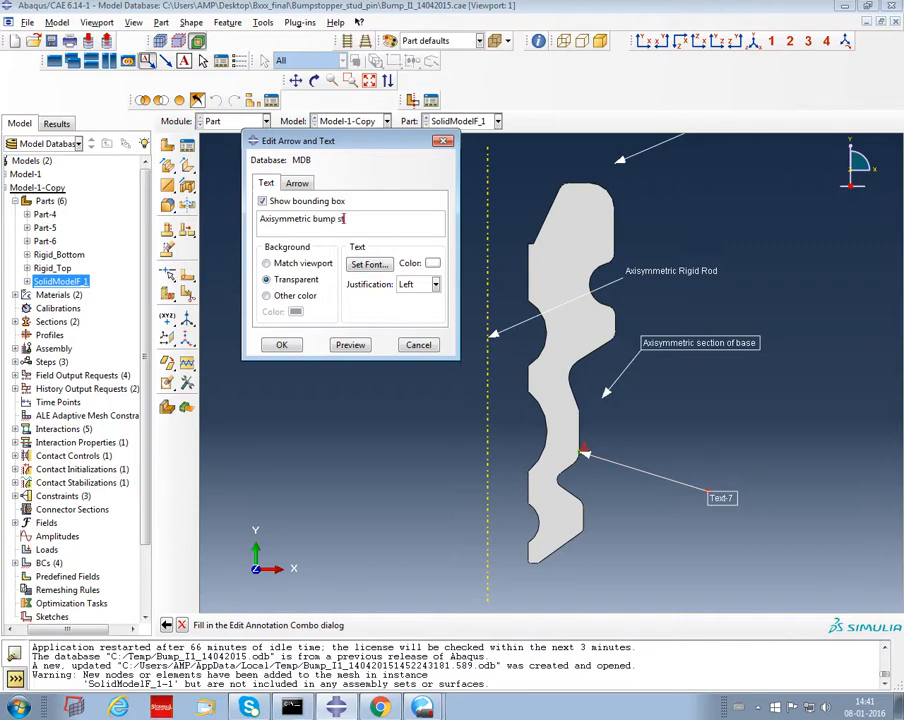
text(opper model)
key(Return)
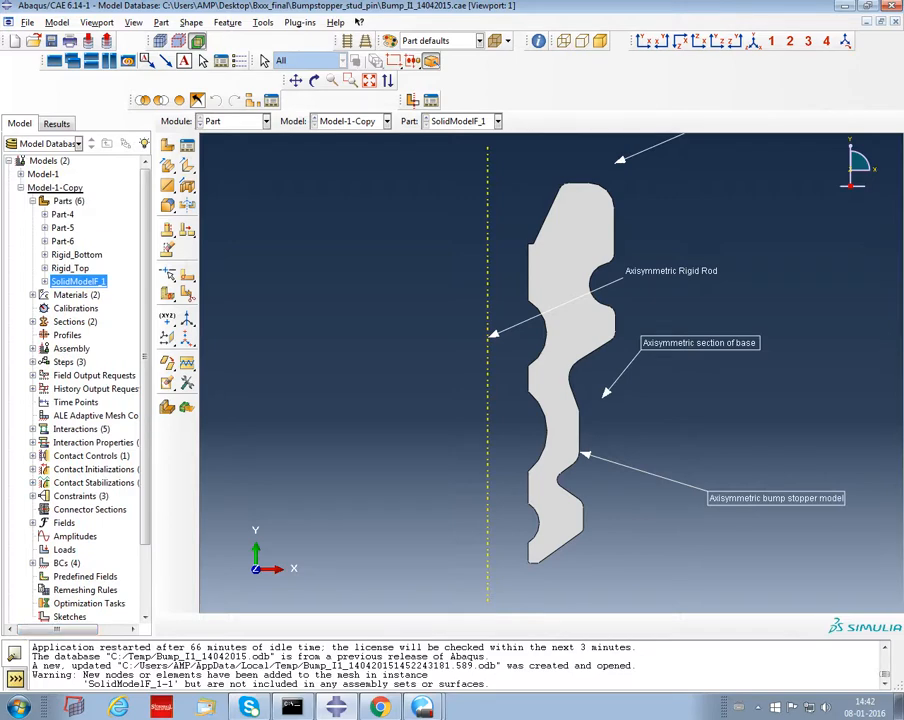
Review the definitions of Material-2 and Rubber without changing them
click(32, 294)
double_click(70, 308)
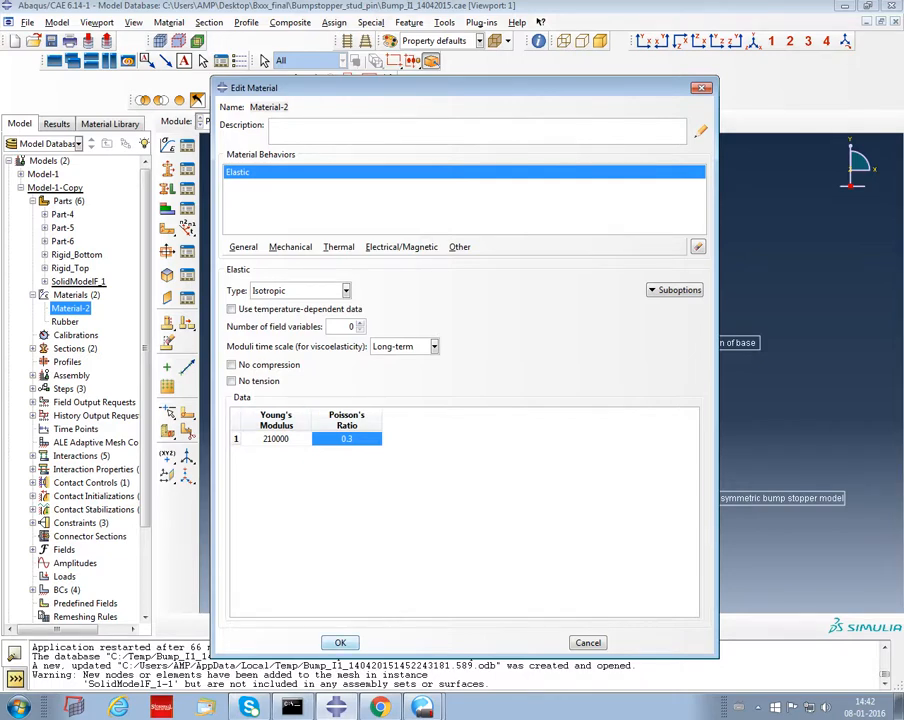
click(340, 643)
double_click(65, 321)
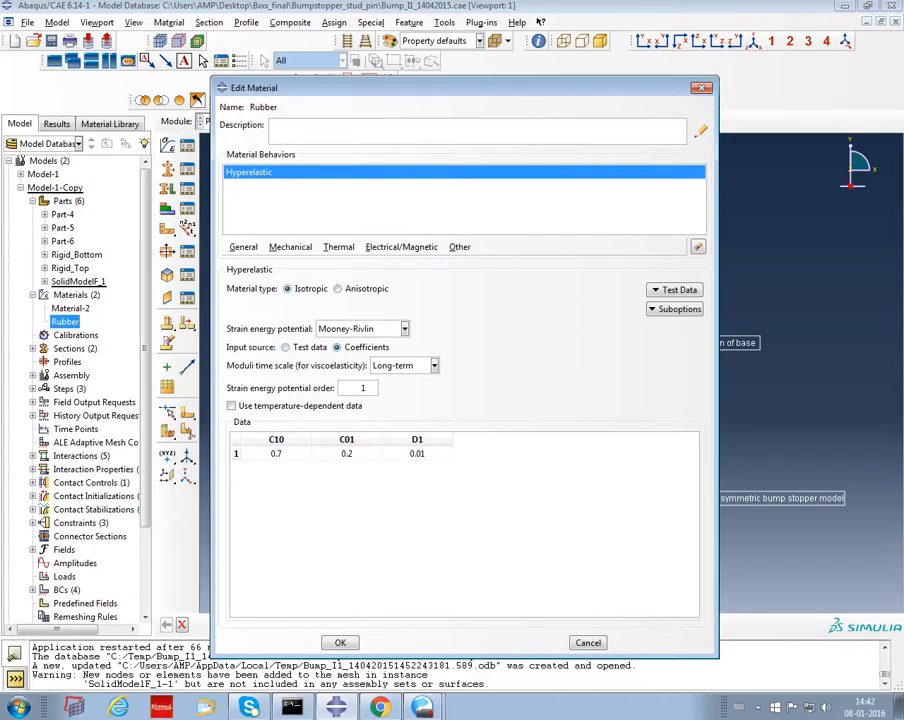
key(Escape)
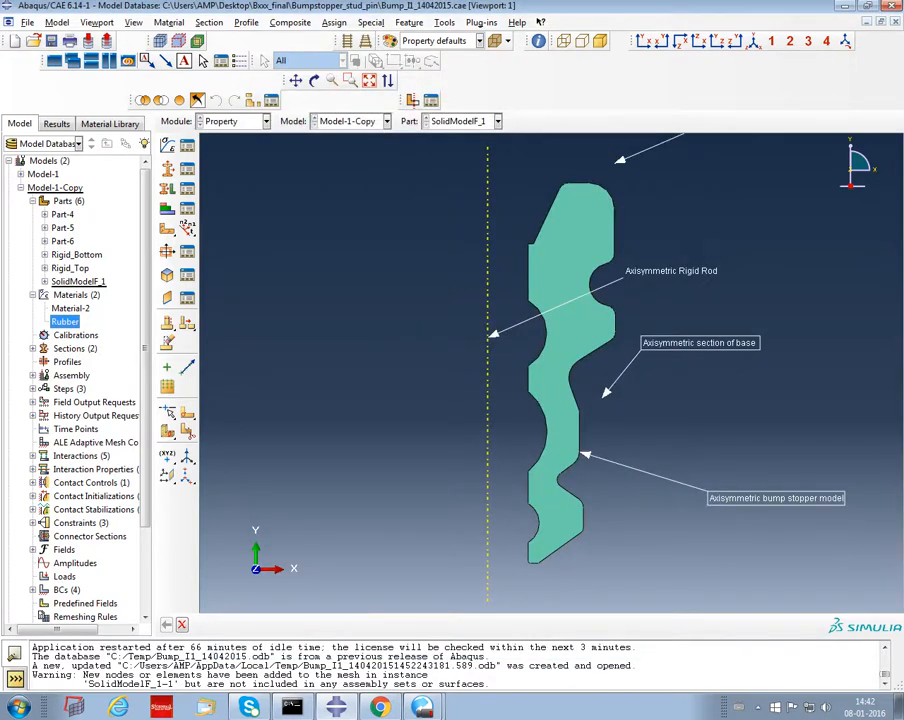
Review the definitions of Section-1 and Section-2 without changing them
click(32, 348)
double_click(69, 361)
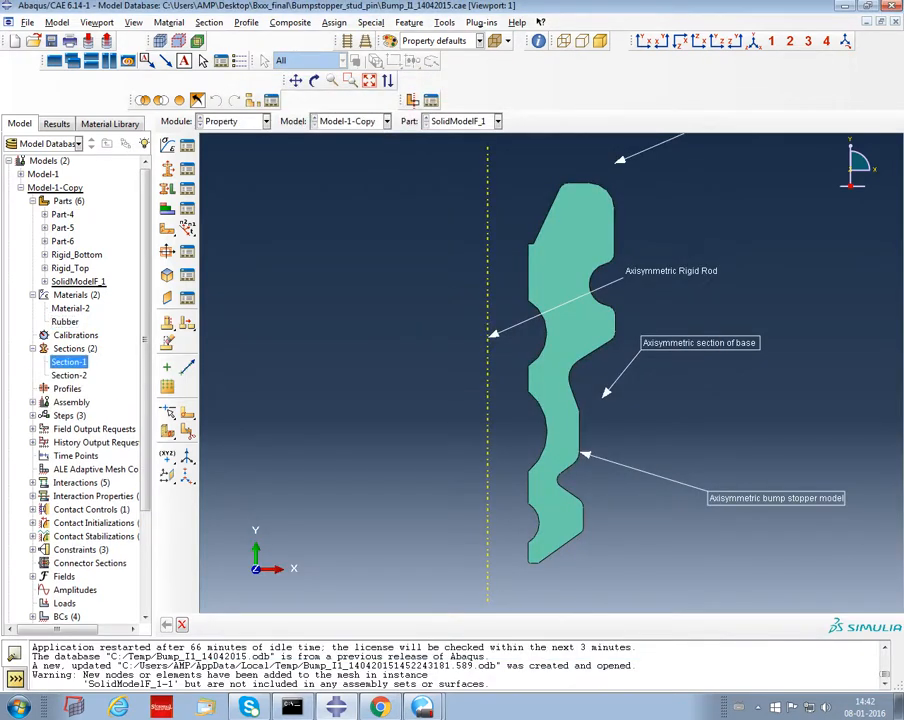
key(Escape)
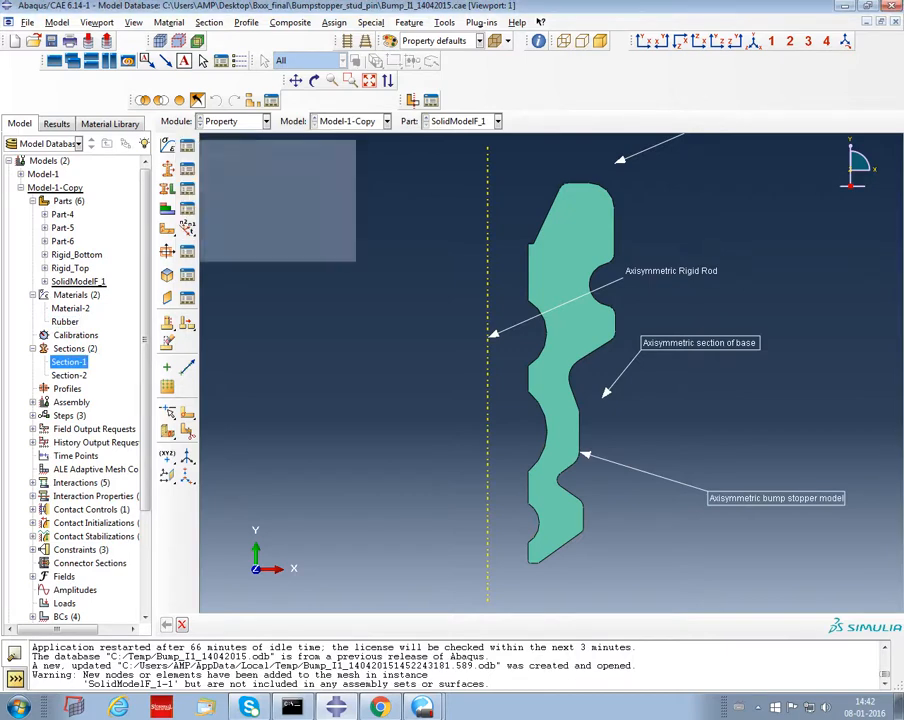
double_click(69, 375)
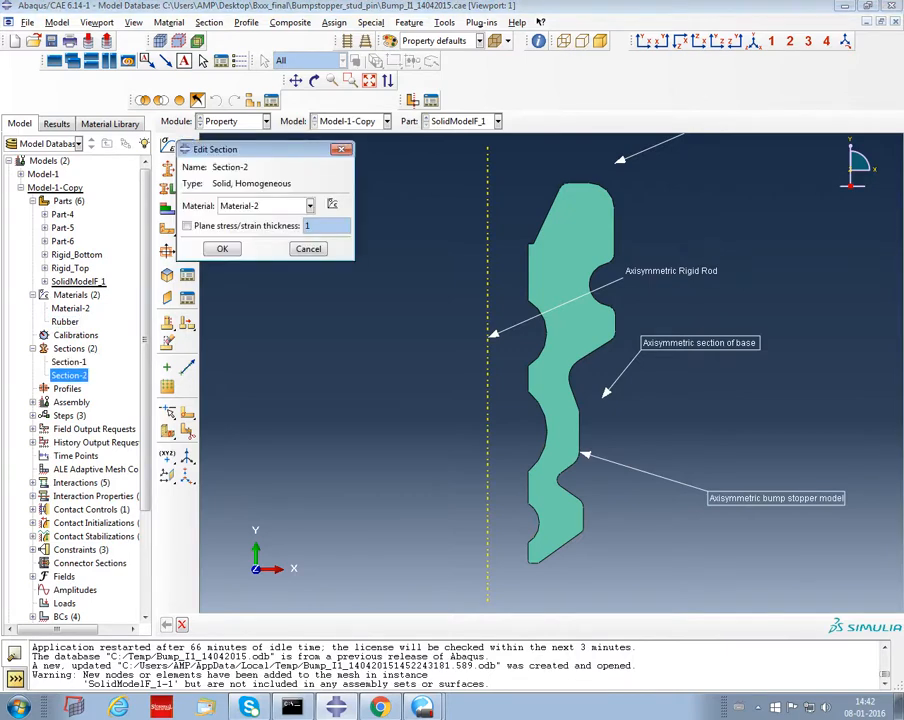
key(Escape)
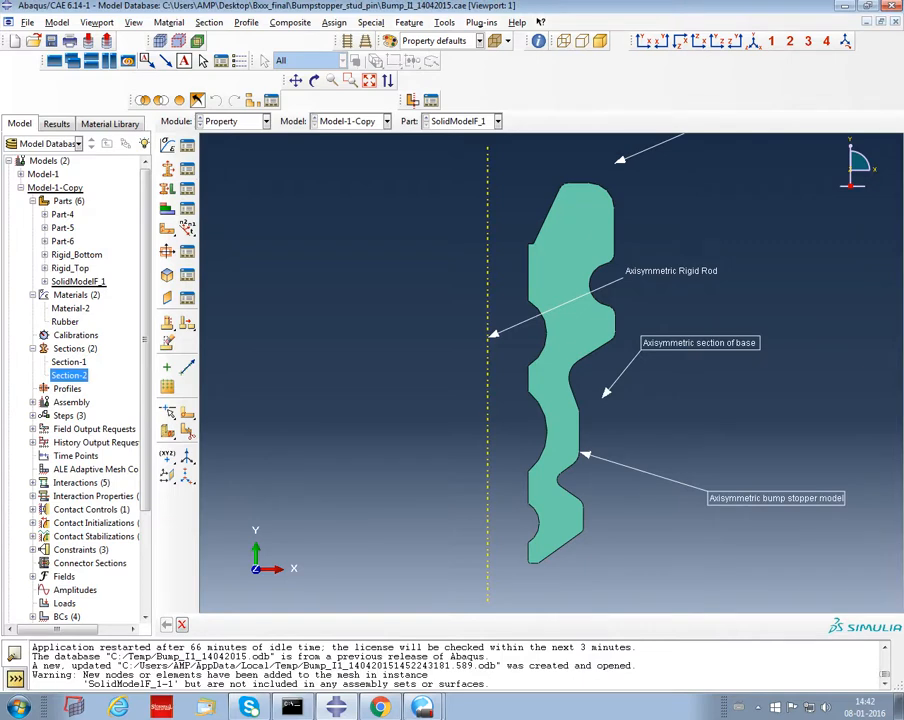
Display Part-4 and change the text of its rod annotation to "Axisymmetric Deformable Rod"
click(62, 227)
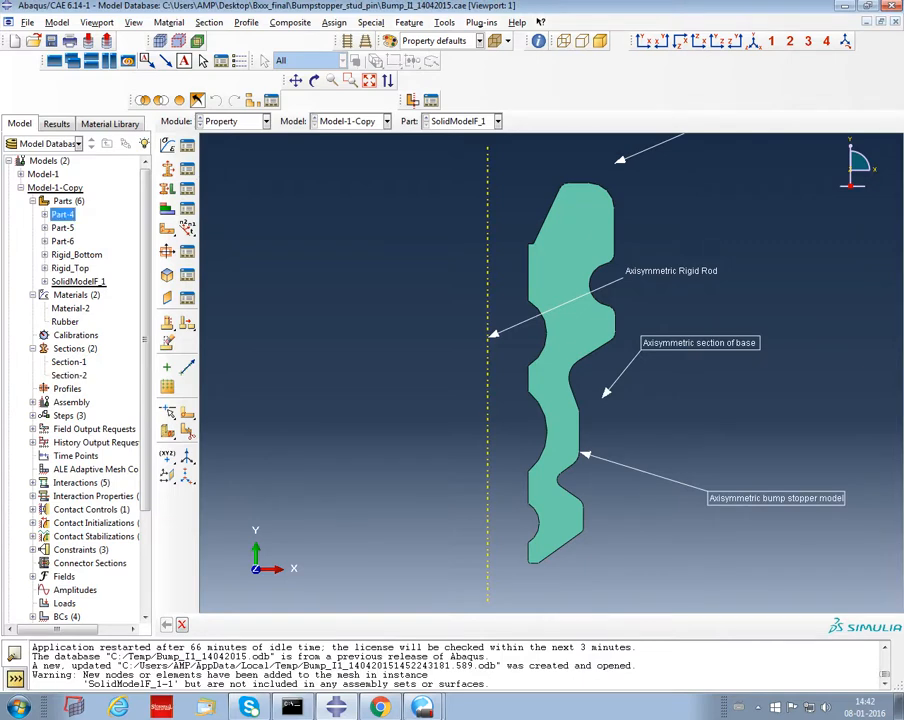
click(62, 214)
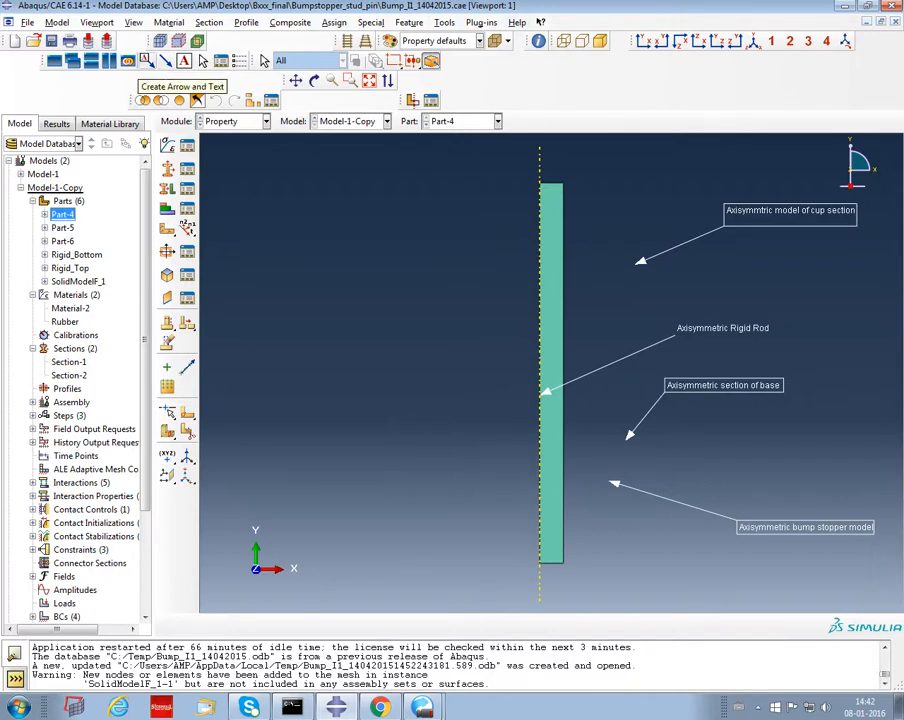
click(203, 60)
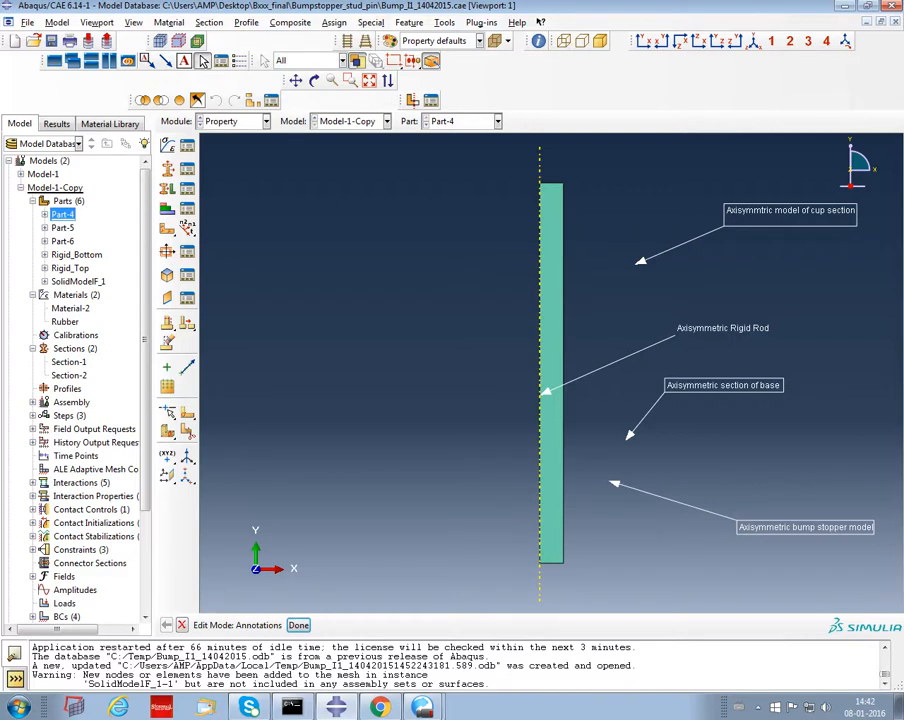
click(723, 329)
double_click(723, 329)
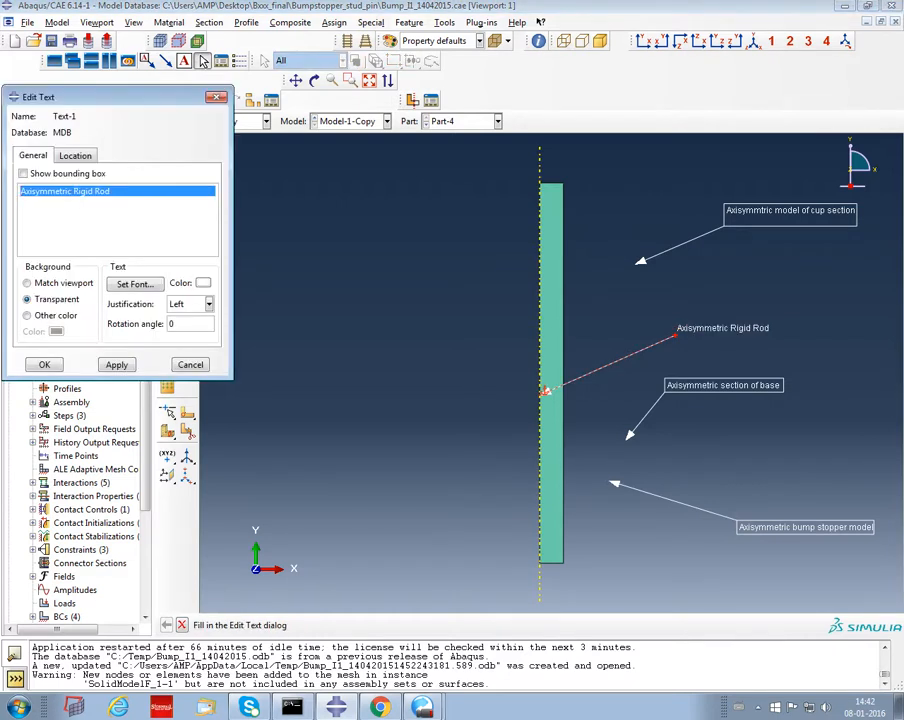
click(87, 191)
key(BackSpace)
key(BackSpace)
key(BackSpace)
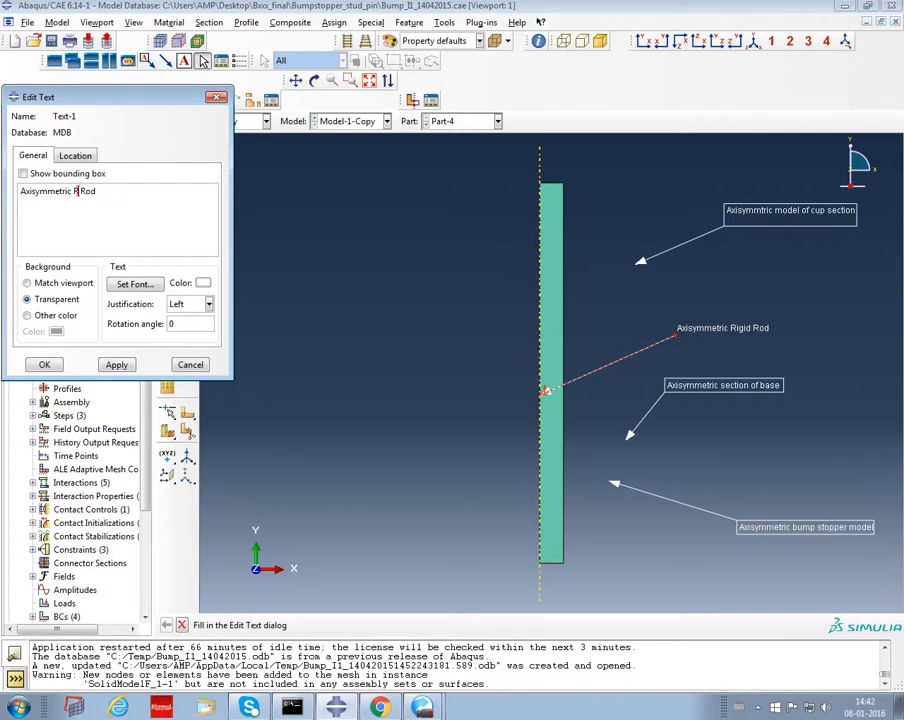
text(Deformable)
key(Return)
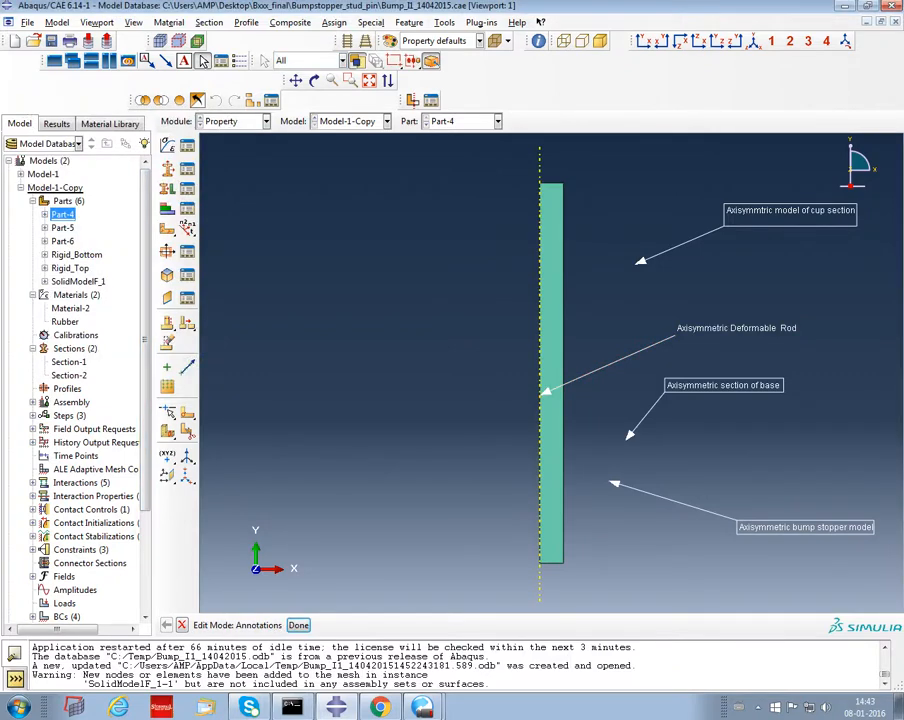
Expand the assembly in the model tree and display the assembly with its part instances in the viewport
click(32, 402)
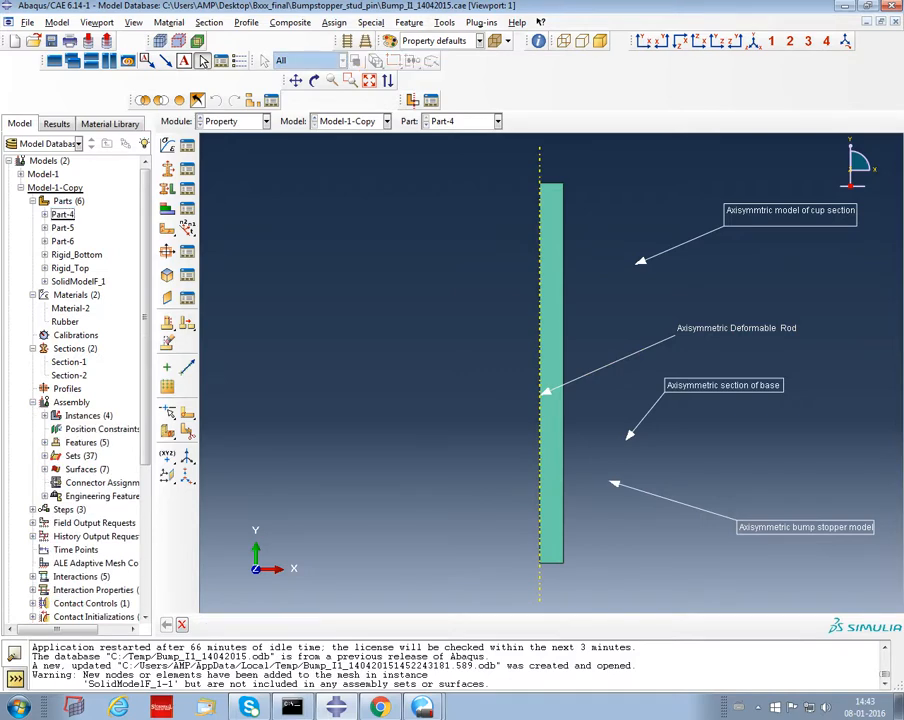
right_click(90, 415)
click(130, 456)
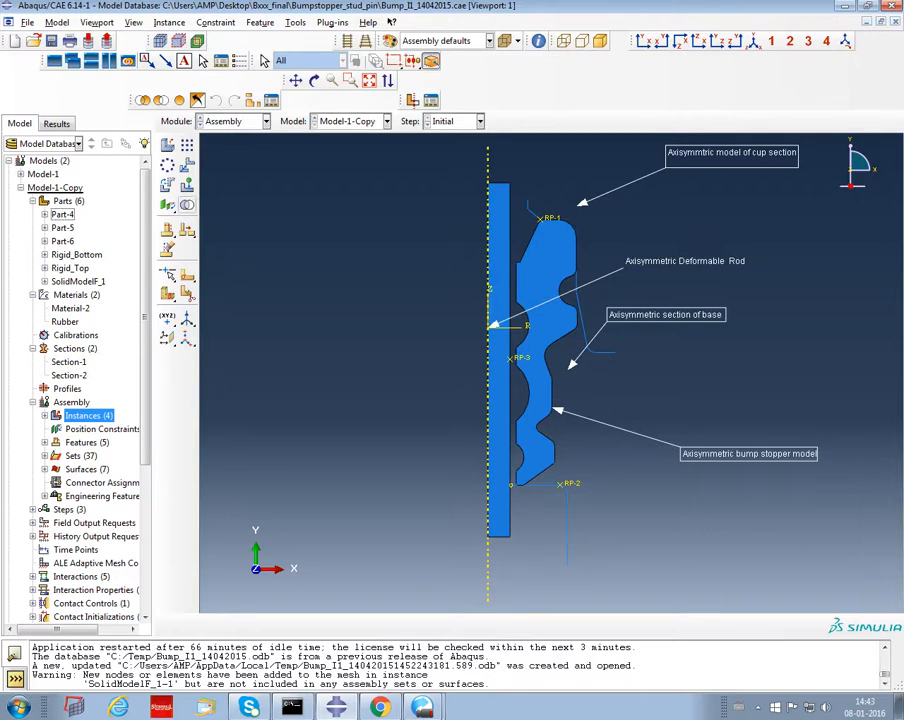
Add the text annotation "The parts Rigid bottom and top are not needed" in the empty area beside the assembly
click(184, 60)
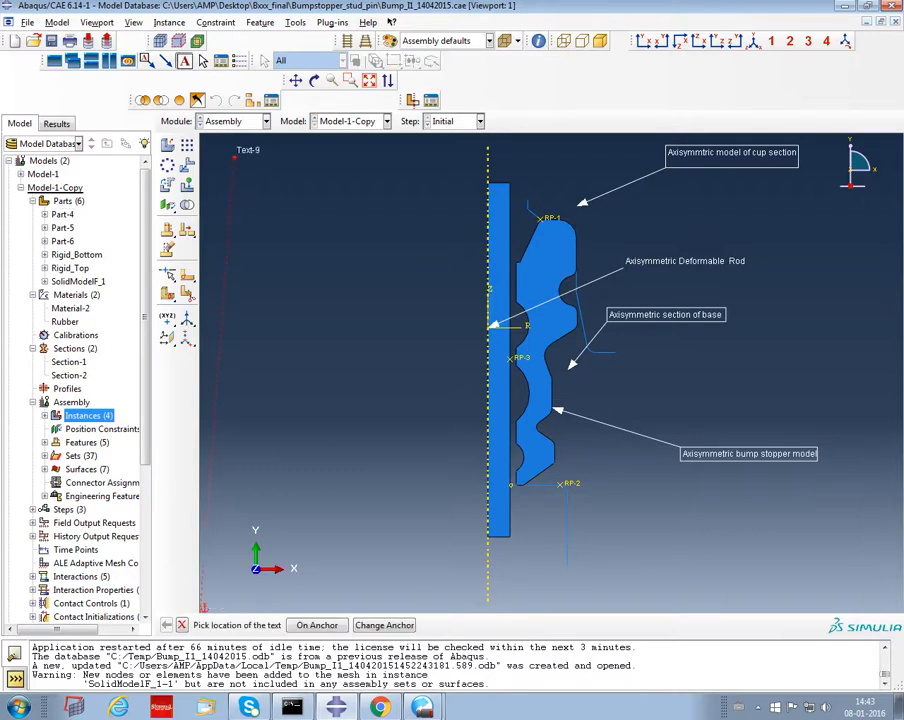
click(234, 156)
click(44, 190)
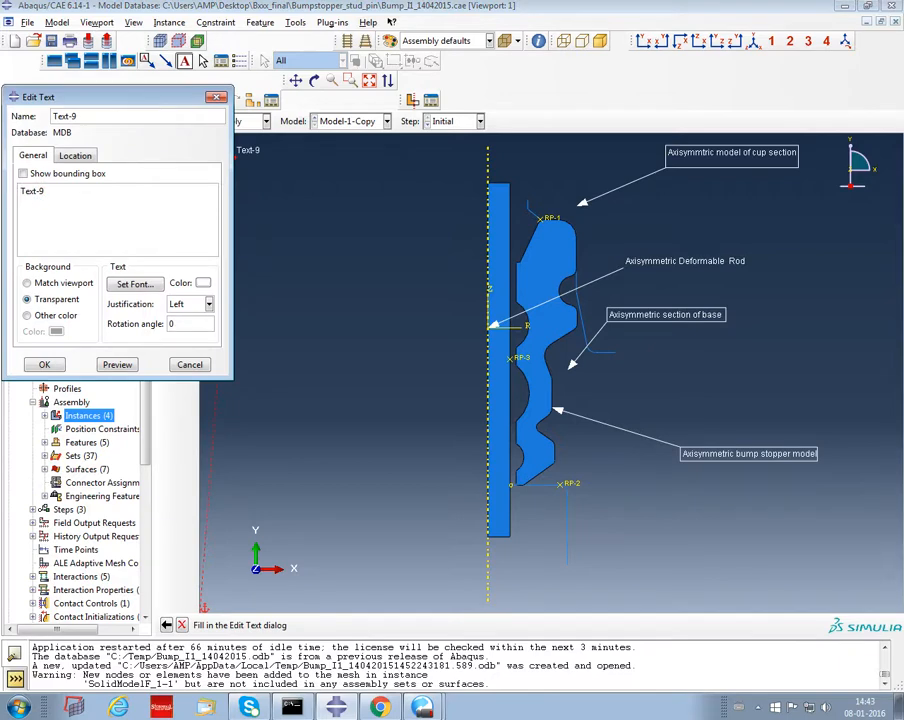
drag(100, 97, 474, 102)
key(BackSpace)
key(BackSpace)
key(BackSpace)
key(BackSpace)
key(BackSpace)
key(BackSpace)
text(The)
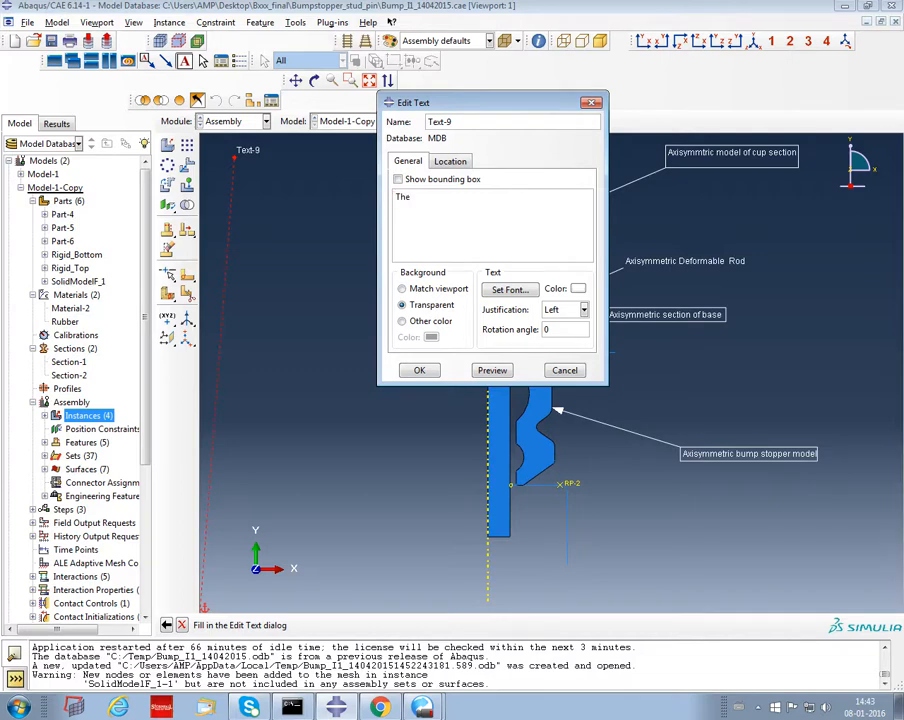
text( parts)
text( Rigid)
text( botto)
text(m and t)
text(op and)
key(BackSpace)
key(BackSpace)
text(re)
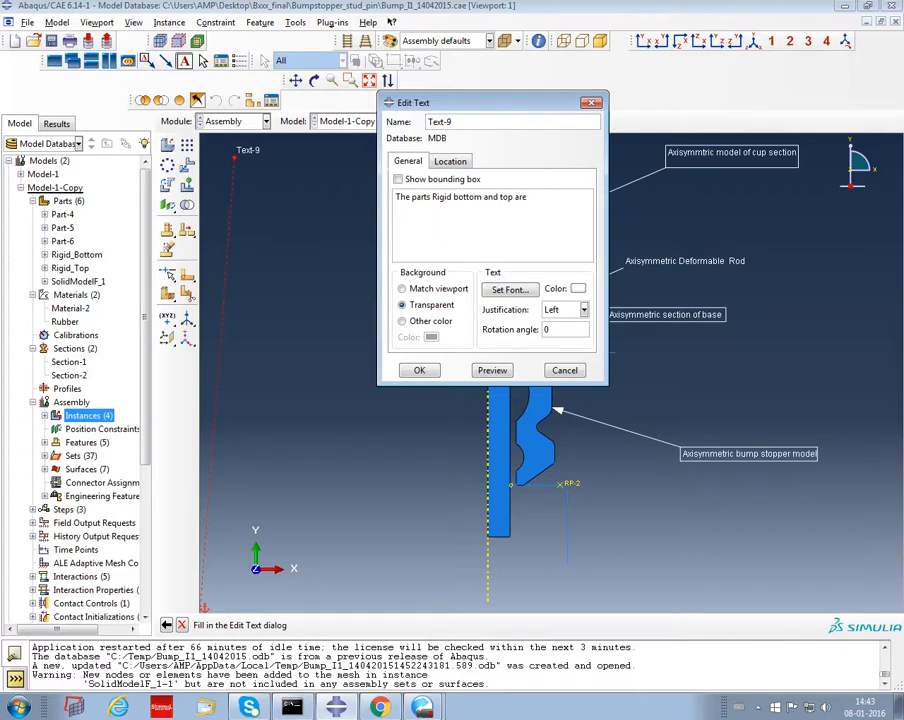
text( not needed)
click(419, 370)
click(361, 359)
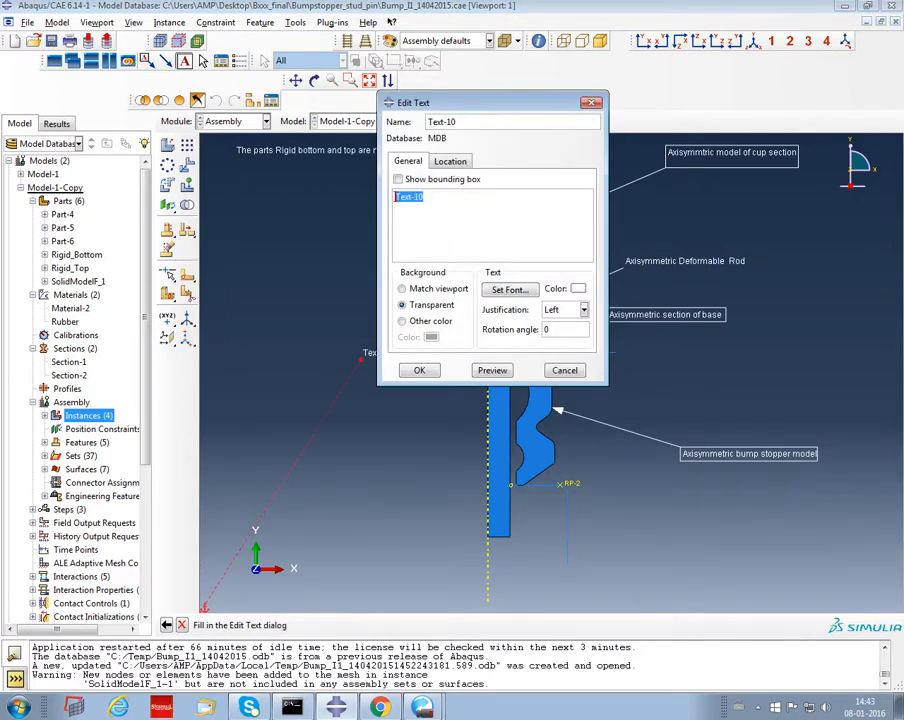
click(564, 370)
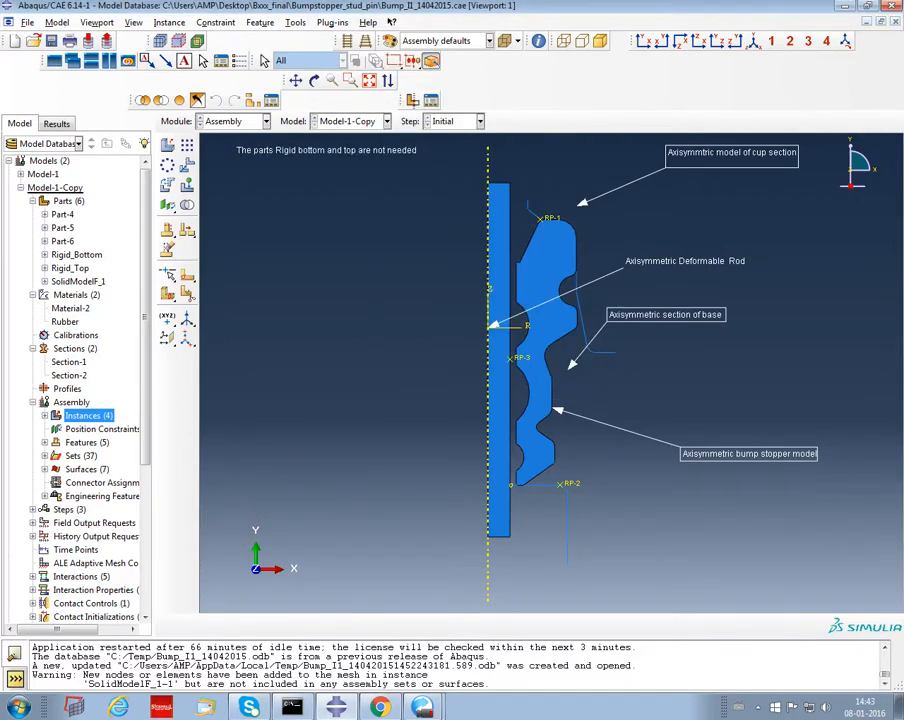
right_click(93, 416)
click(124, 449)
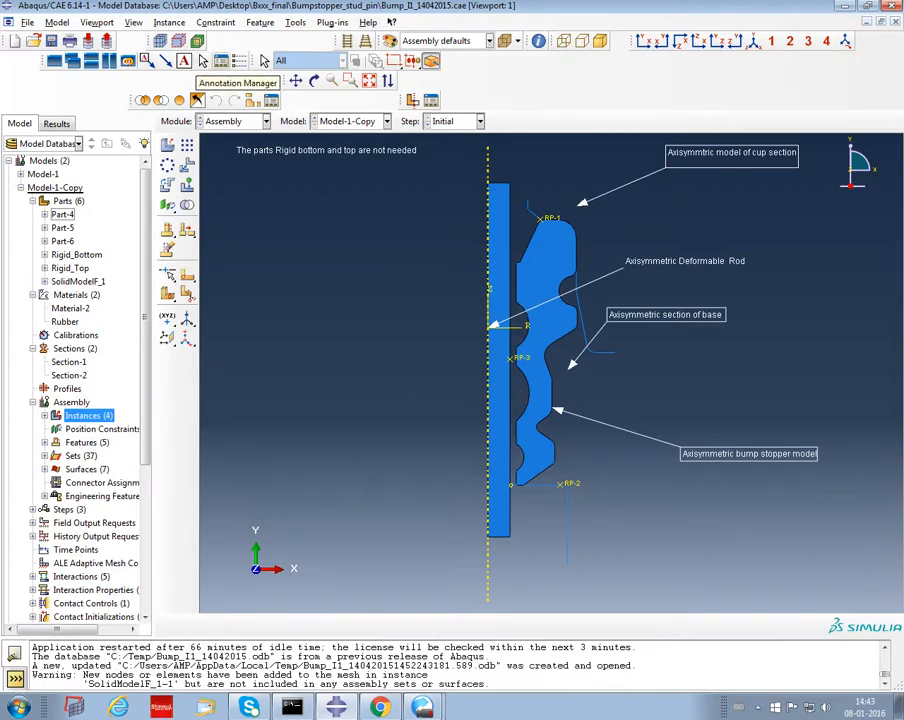
Delete all text and arrow annotations from the model database
click(197, 100)
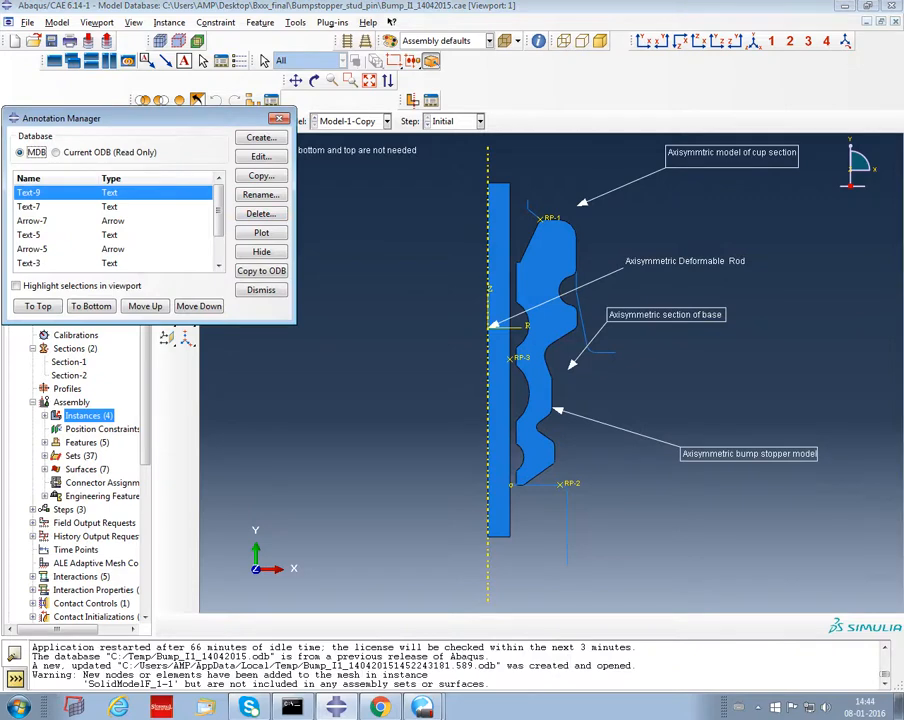
click(260, 213)
click(425, 365)
click(260, 213)
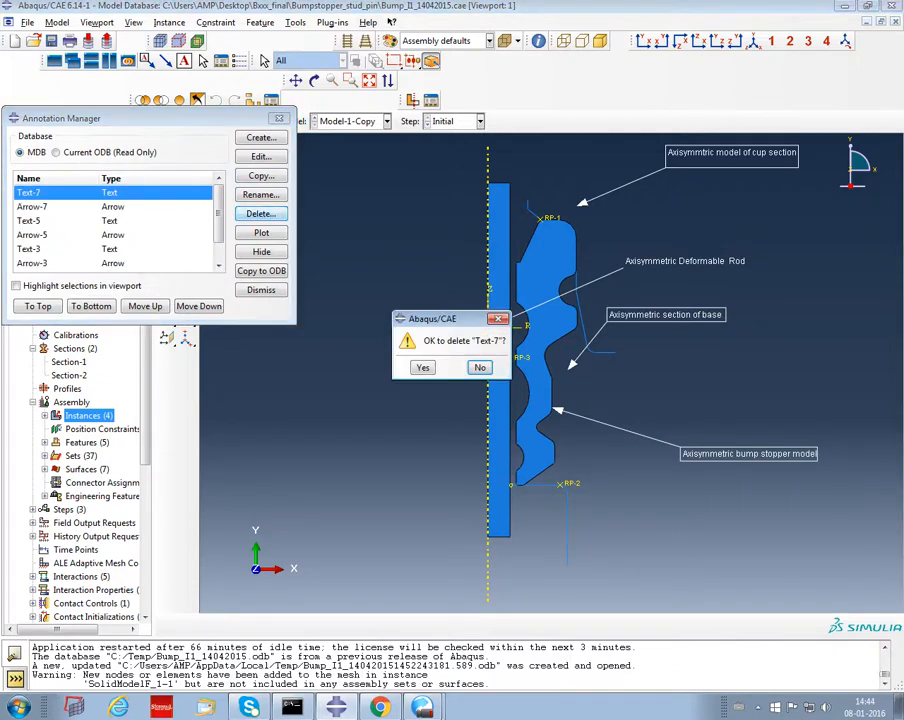
click(418, 362)
click(260, 213)
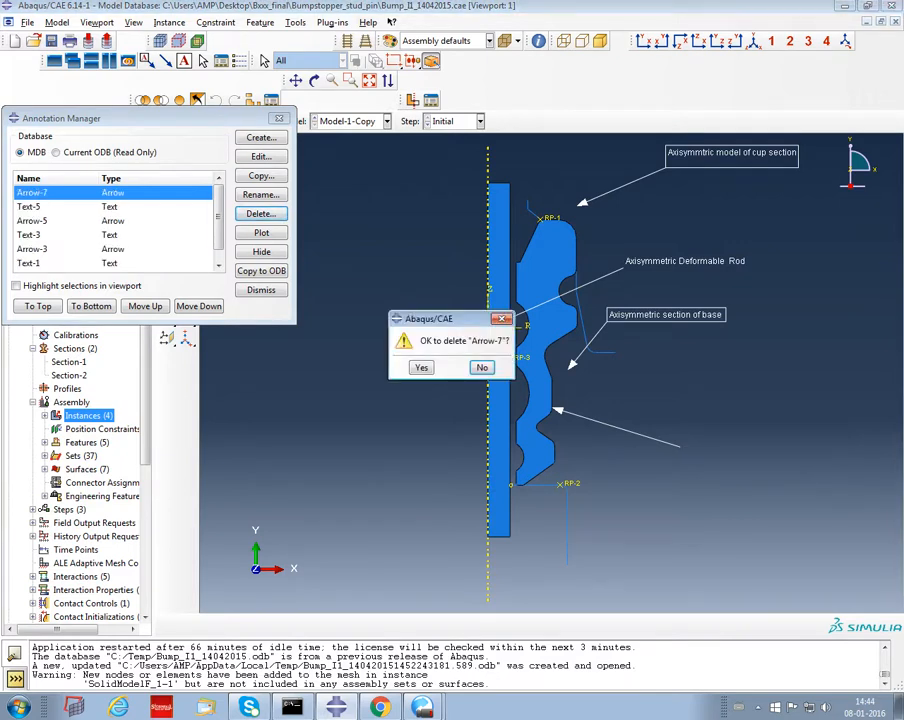
click(421, 367)
click(261, 213)
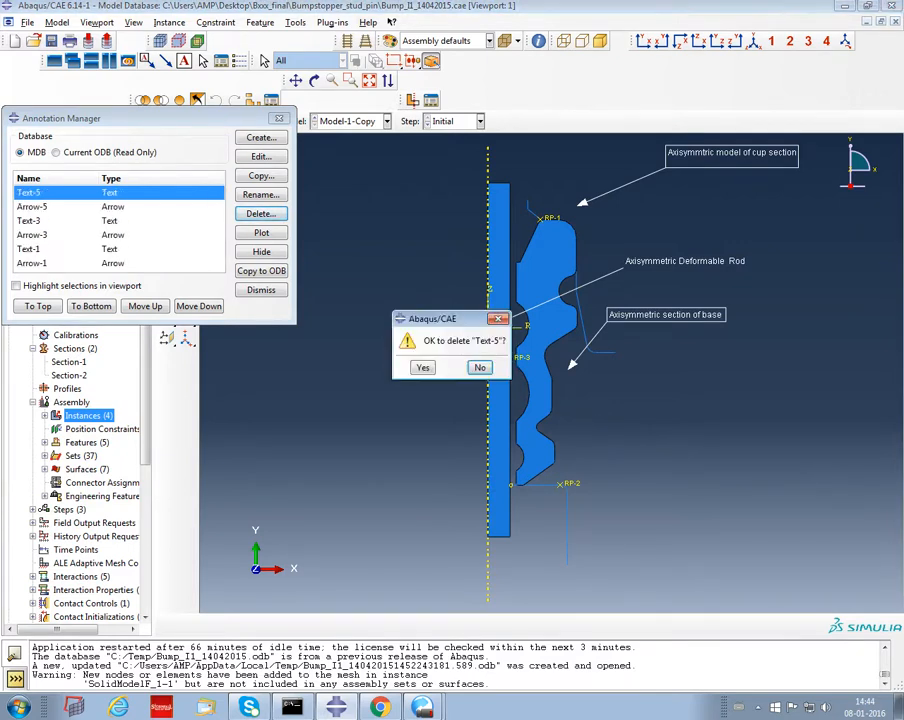
click(422, 367)
click(261, 213)
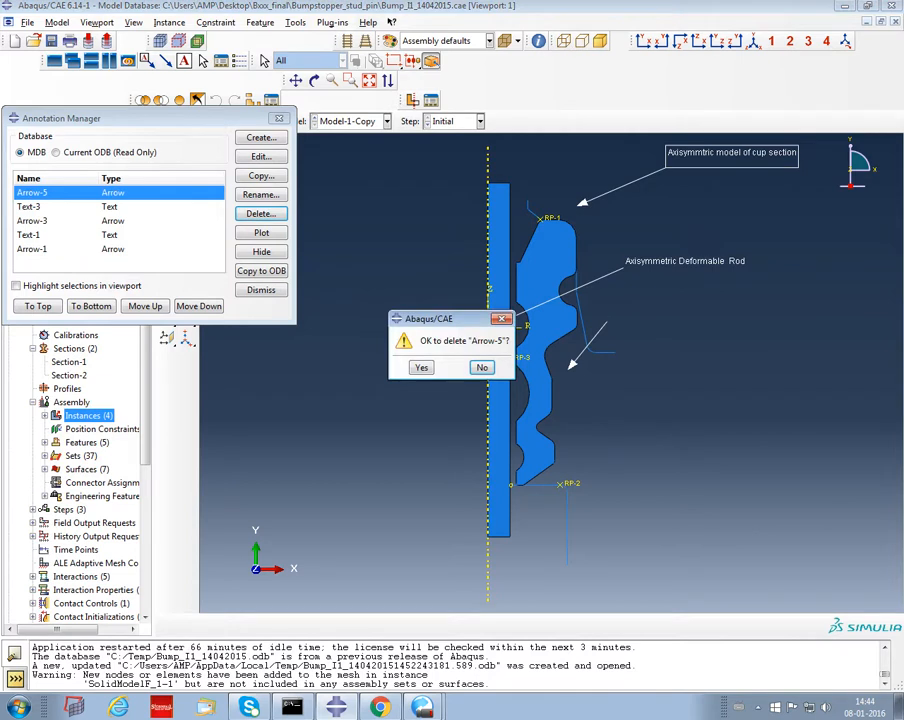
click(421, 367)
click(261, 213)
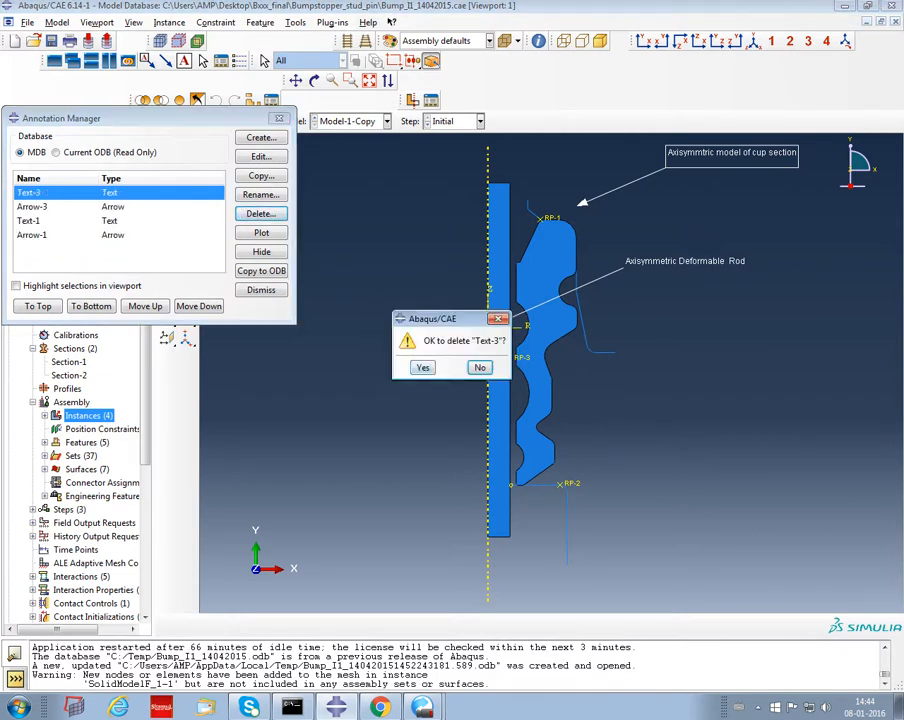
click(421, 367)
click(261, 213)
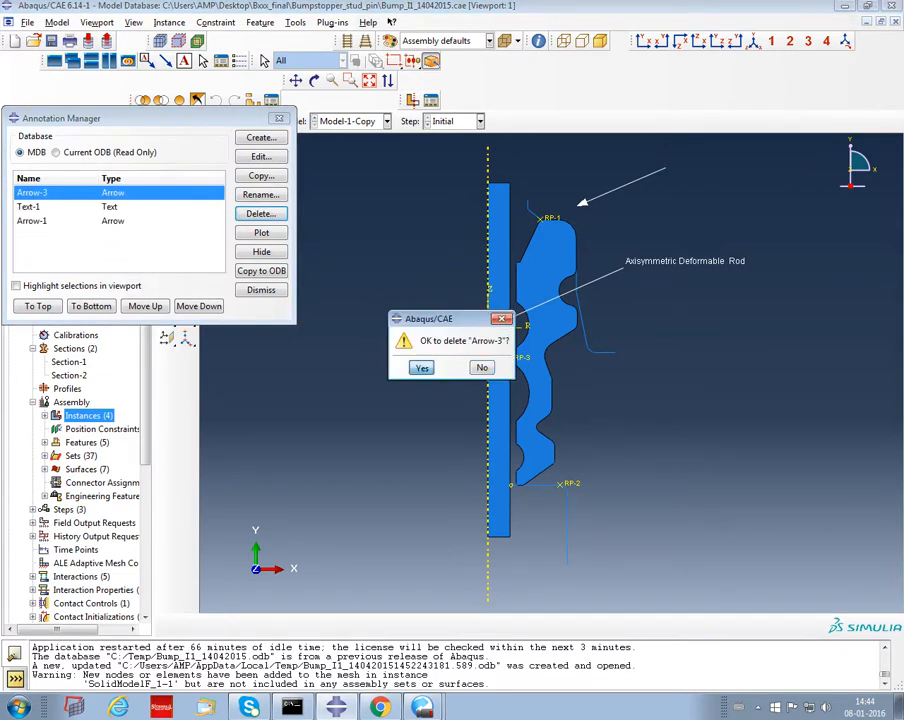
click(421, 367)
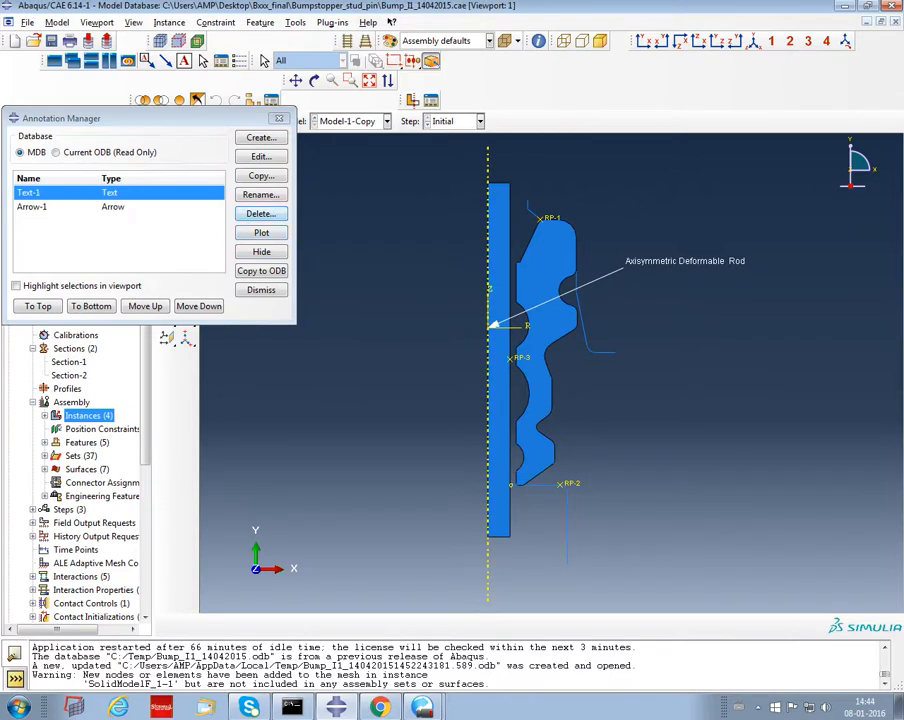
click(261, 213)
click(421, 367)
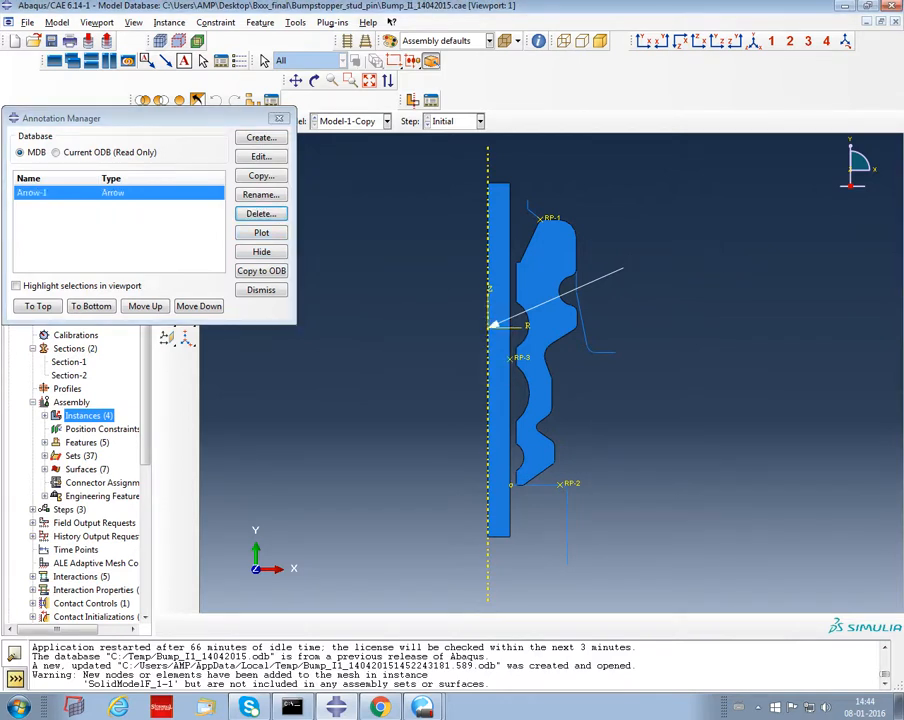
click(261, 213)
click(421, 364)
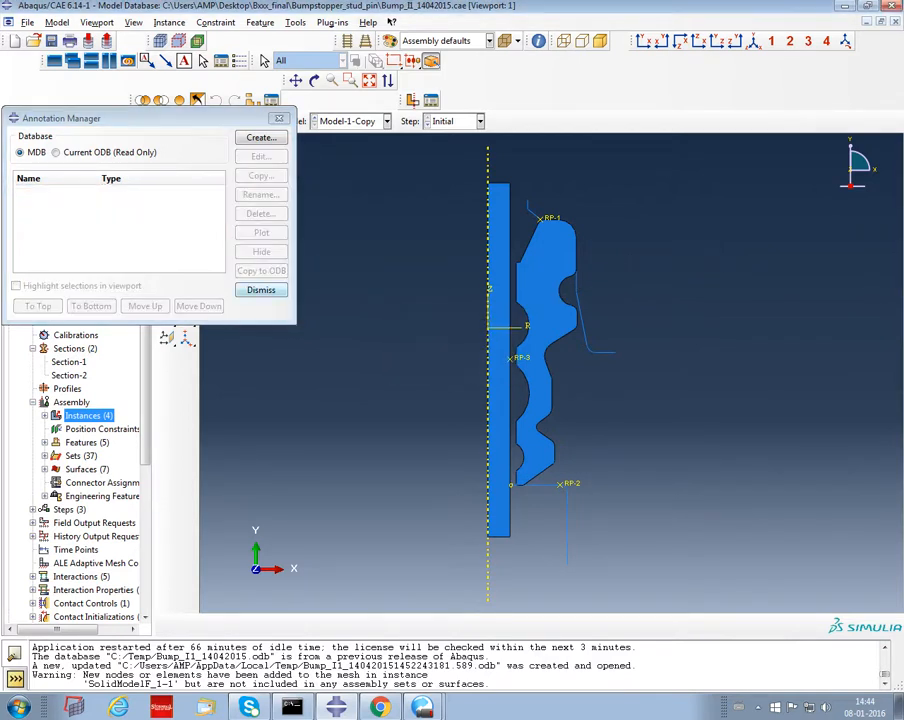
click(279, 118)
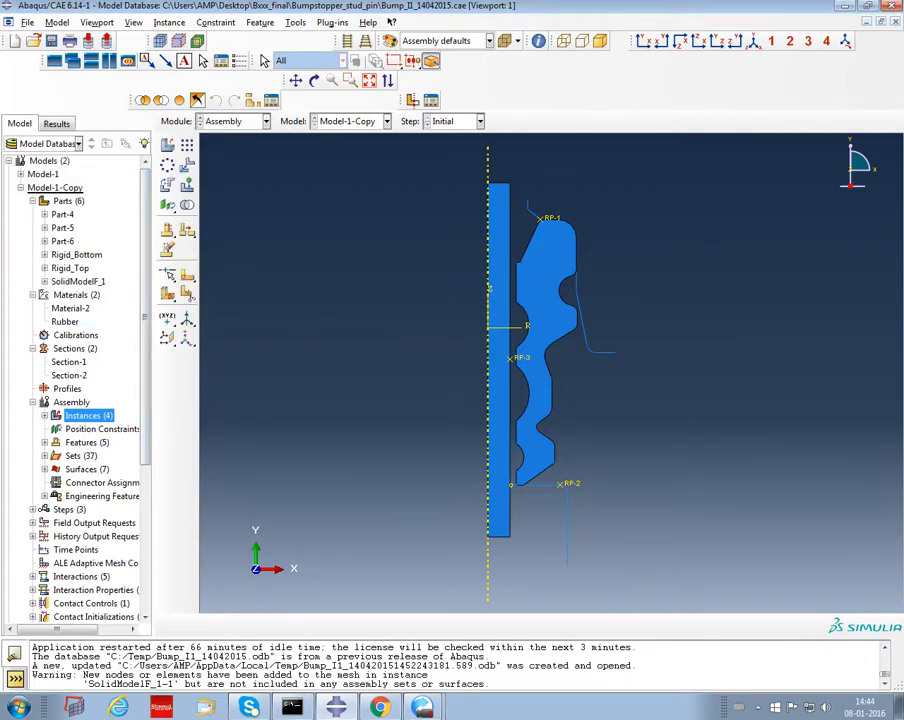
Try to open the assembly features Datum csys-1, RP-1, RP-2 and RP-3 for editing, and inspect the area around RP-3 up close
double_click(89, 416)
double_click(89, 456)
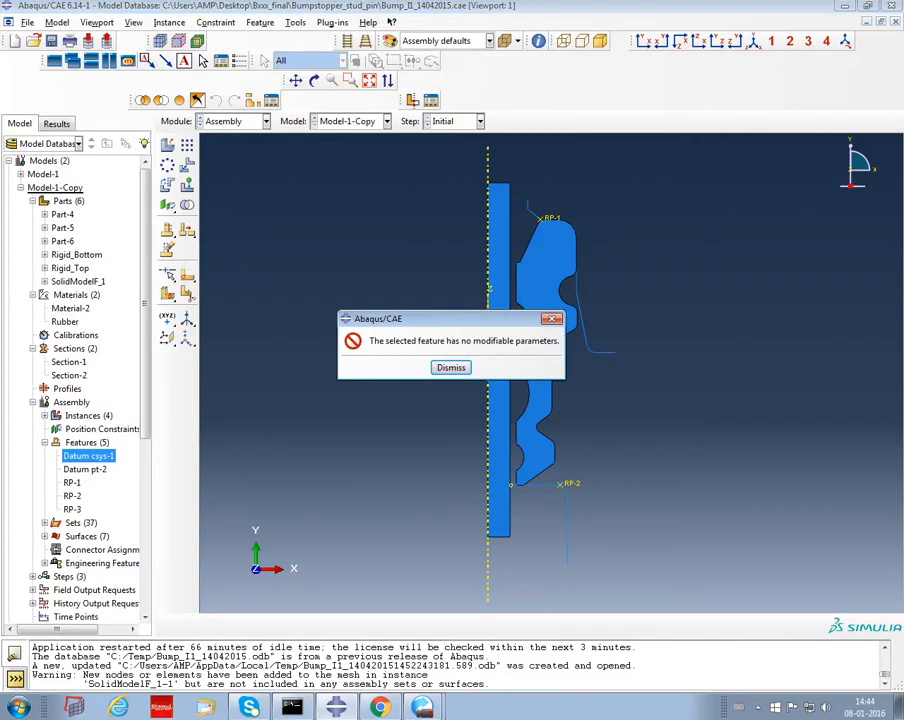
click(451, 368)
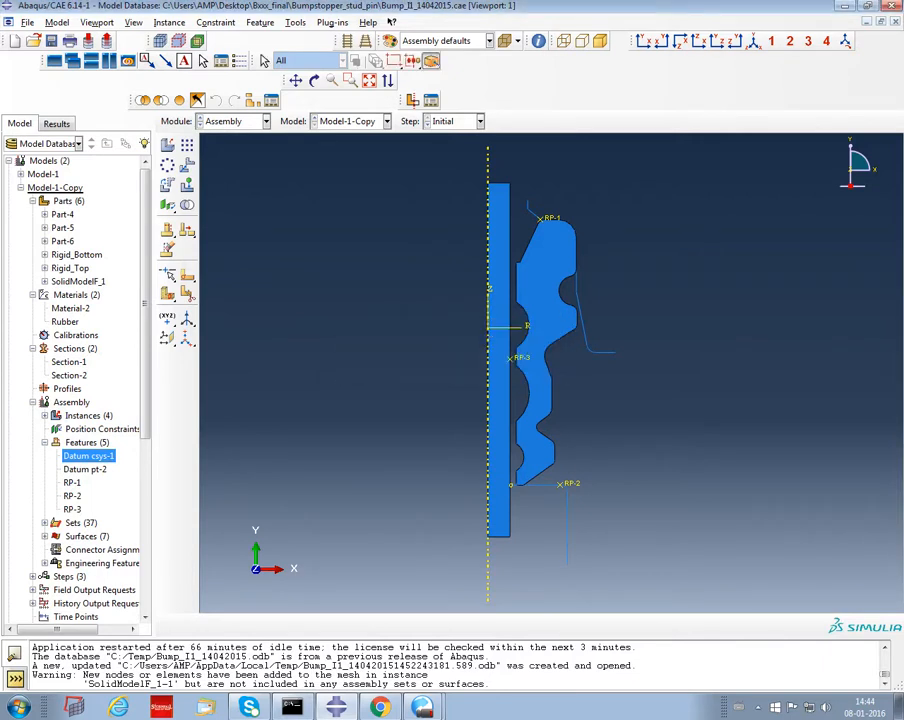
double_click(72, 483)
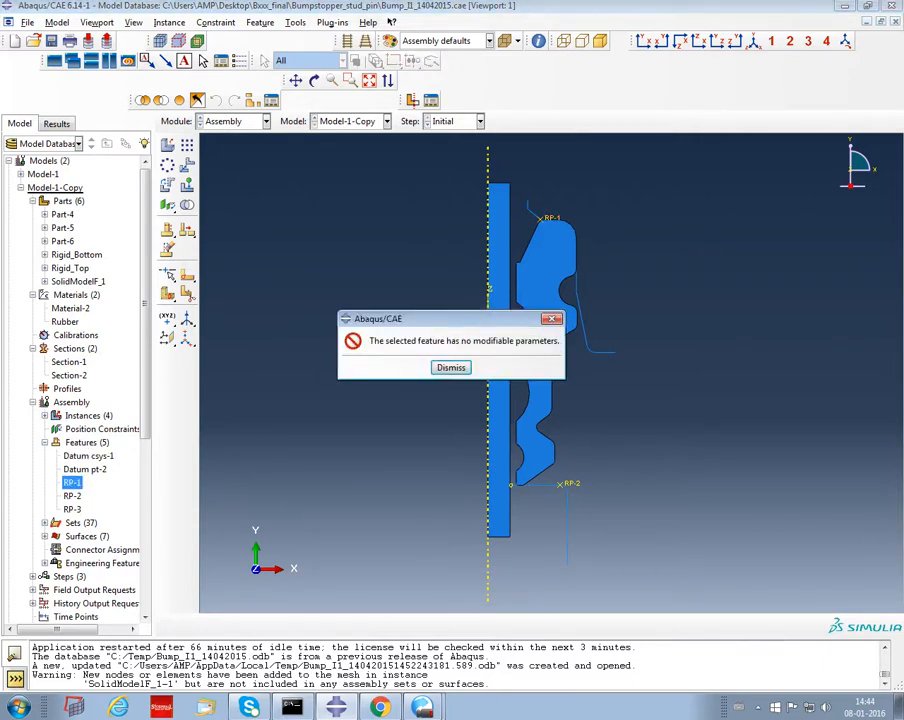
click(451, 368)
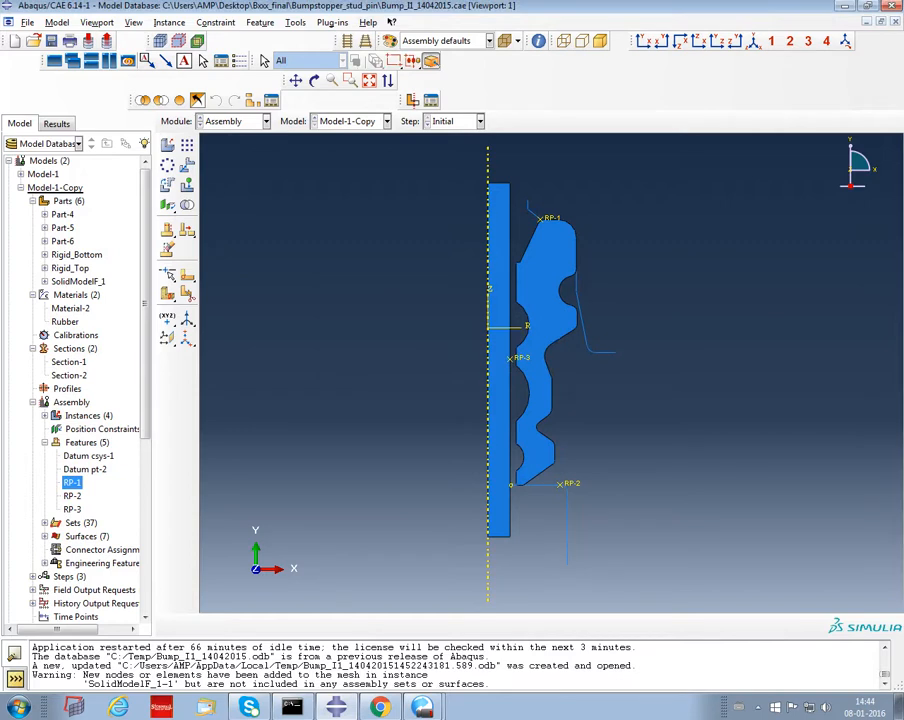
double_click(72, 496)
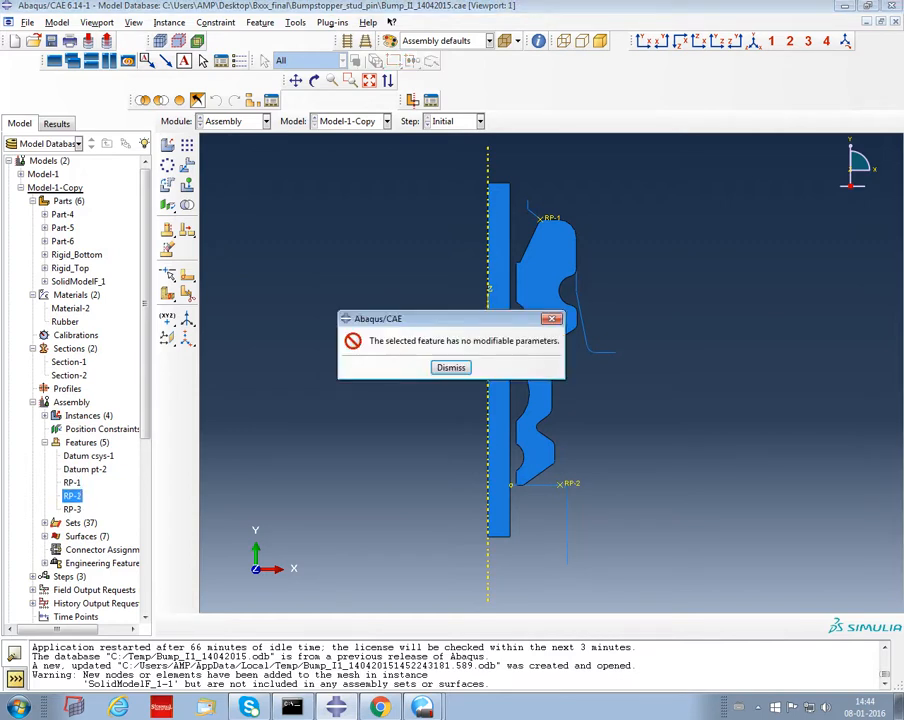
click(451, 368)
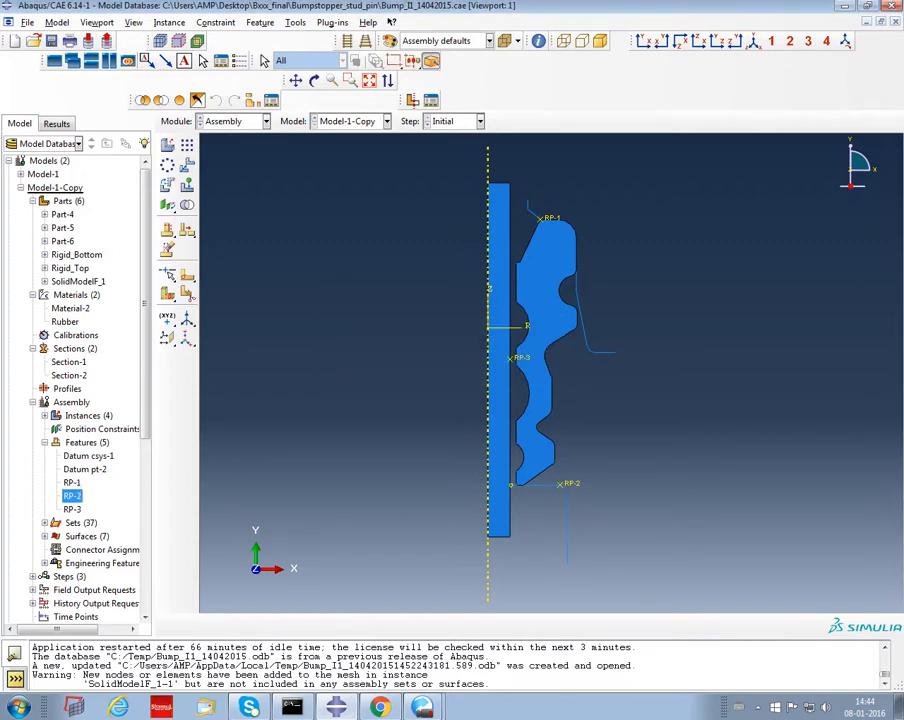
double_click(72, 510)
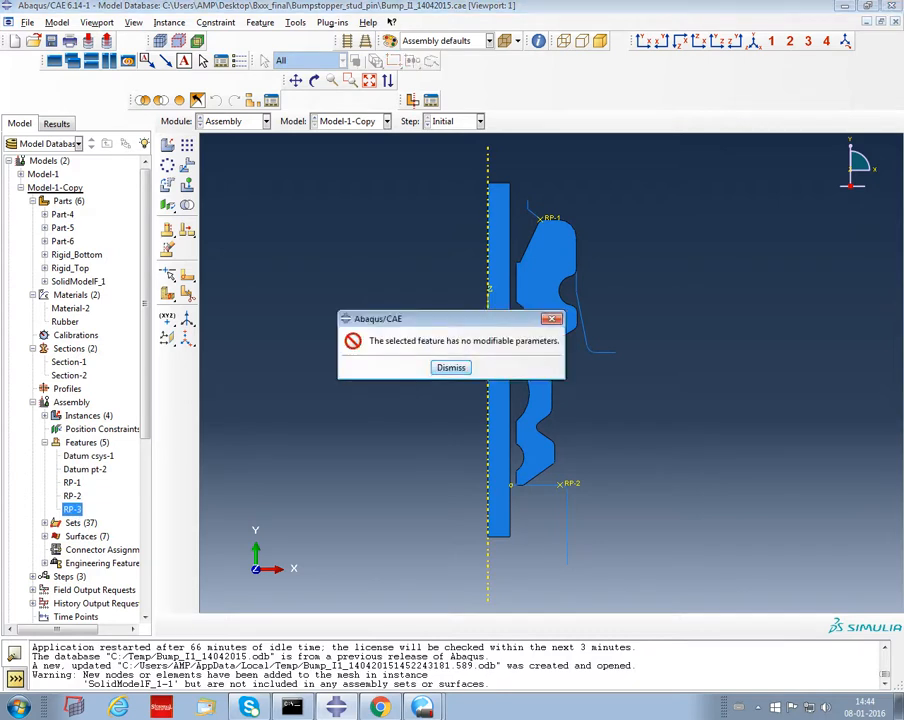
key(Return)
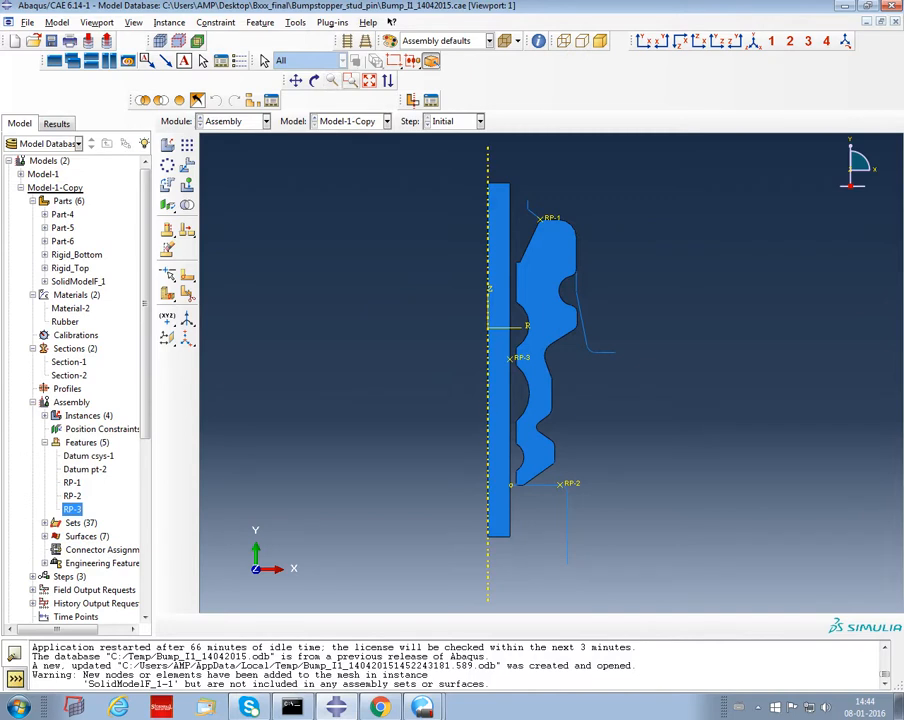
click(350, 80)
drag(474, 240, 546, 428)
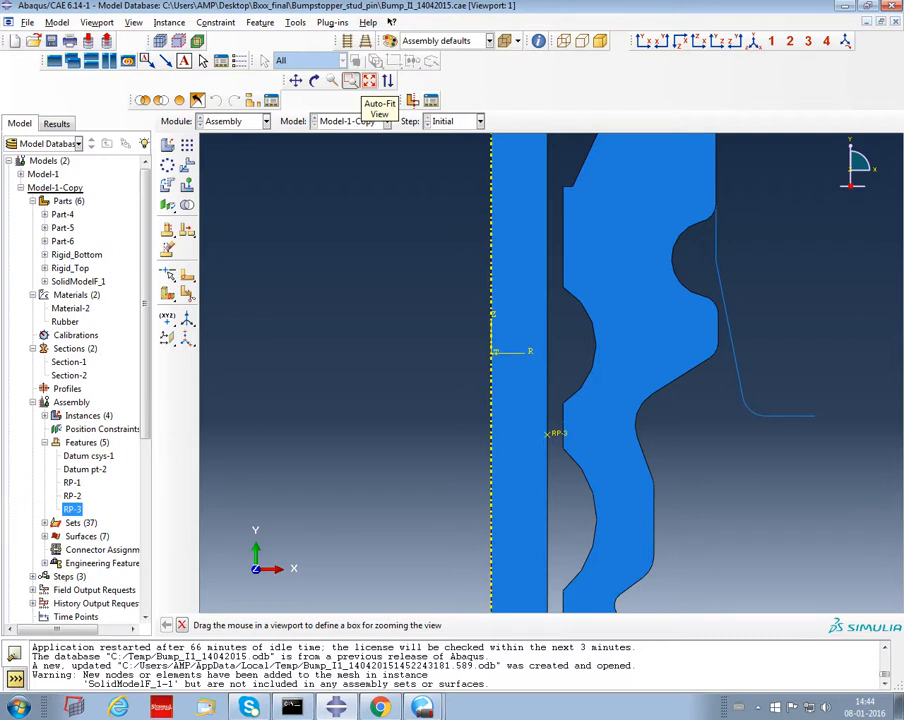
click(369, 80)
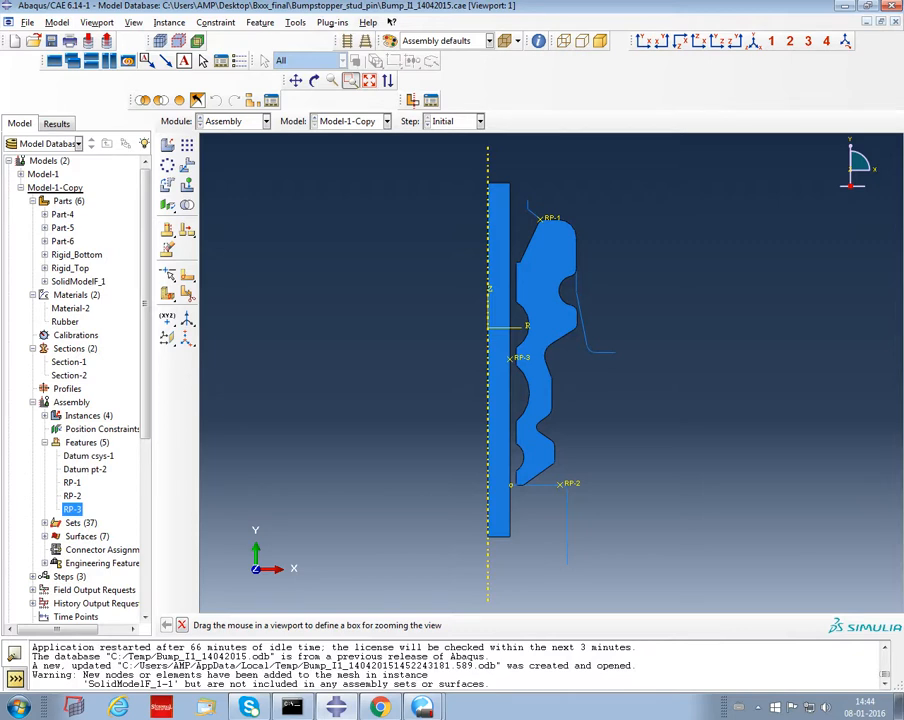
Expand the assembly's sets and try to open the set groups Bottomref -- m_Set-6 and m_Set-7 -- SolidModelF_1-1.Set-1 without creating a new set
drag(146, 300, 146, 360)
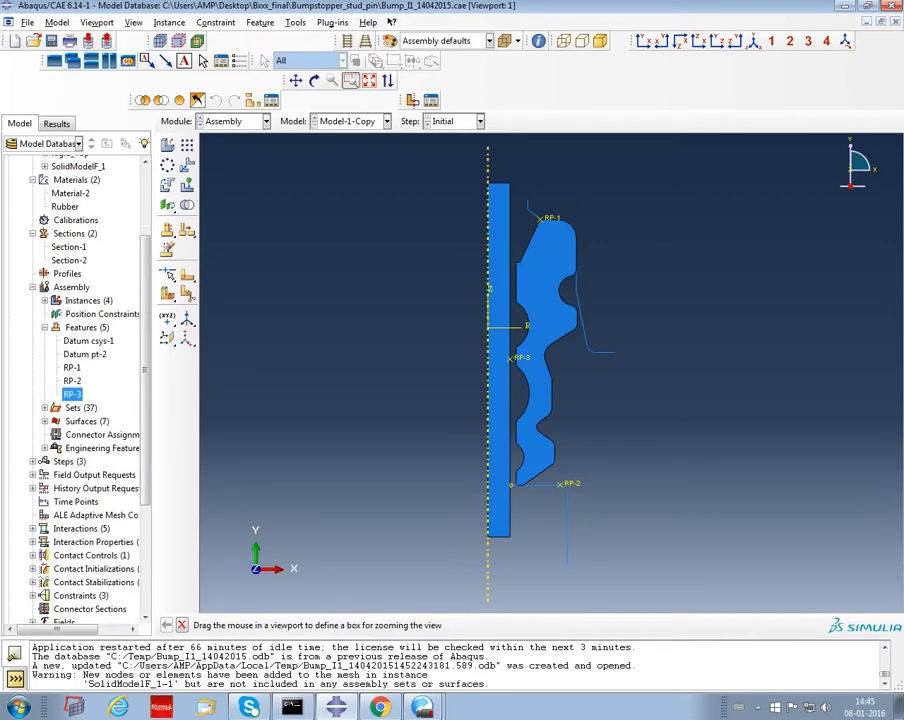
click(45, 408)
double_click(100, 421)
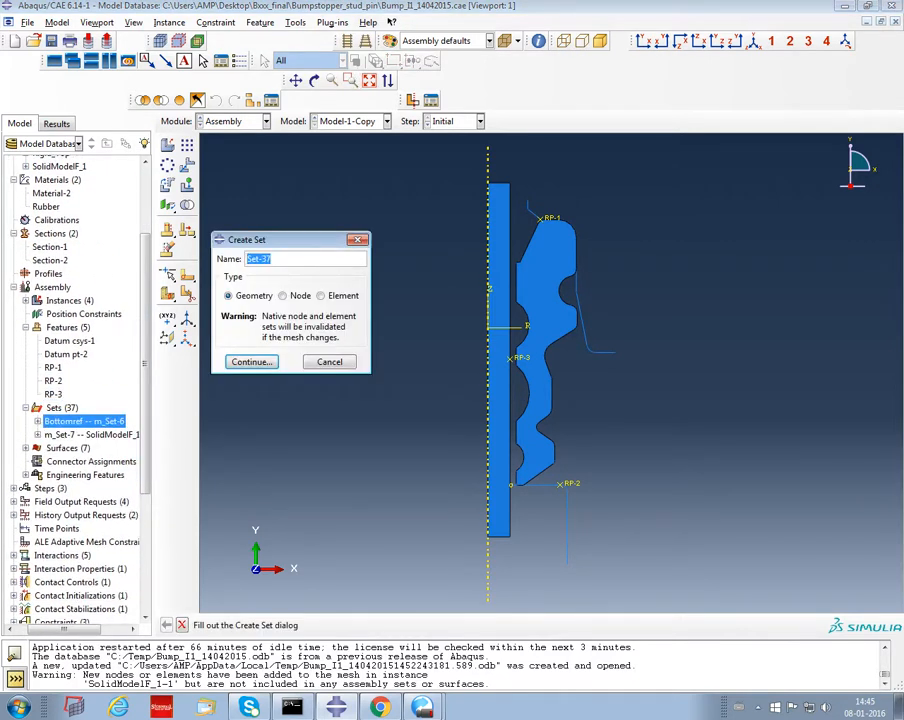
click(329, 362)
double_click(94, 435)
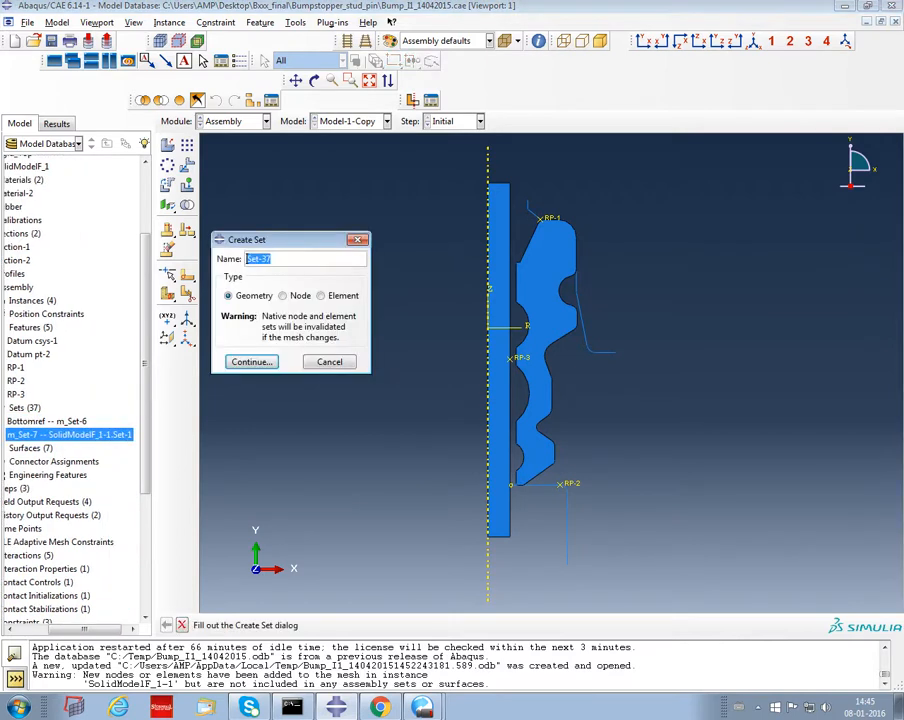
click(329, 362)
drag(87, 630, 56, 630)
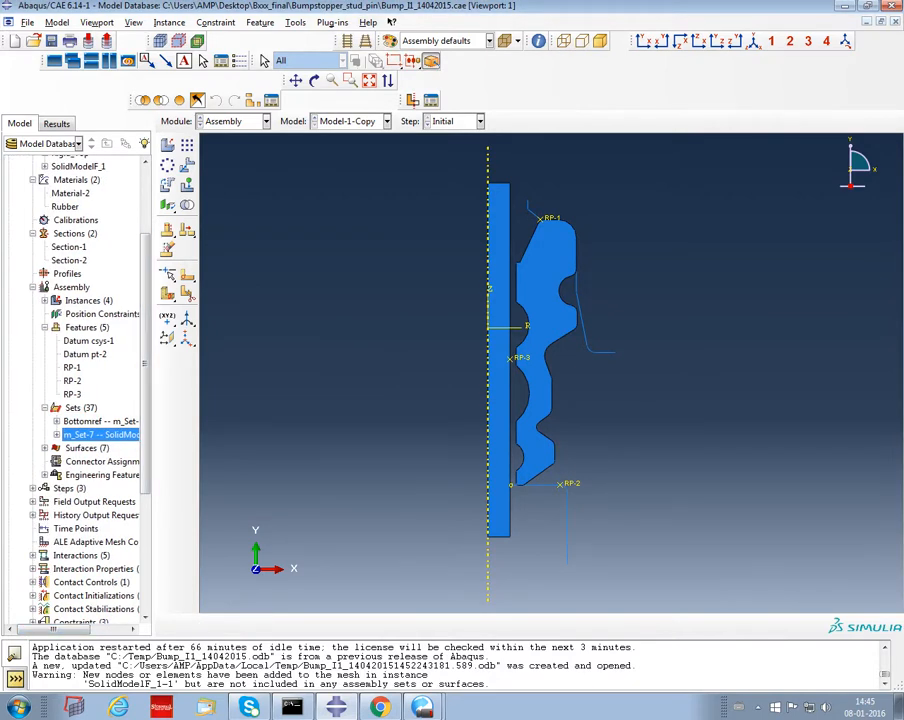
Widen the model tree and highlight each set in the group Bottomref -- m_Set-6 in turn to examine its region on the assembly
drag(153, 400, 254, 400)
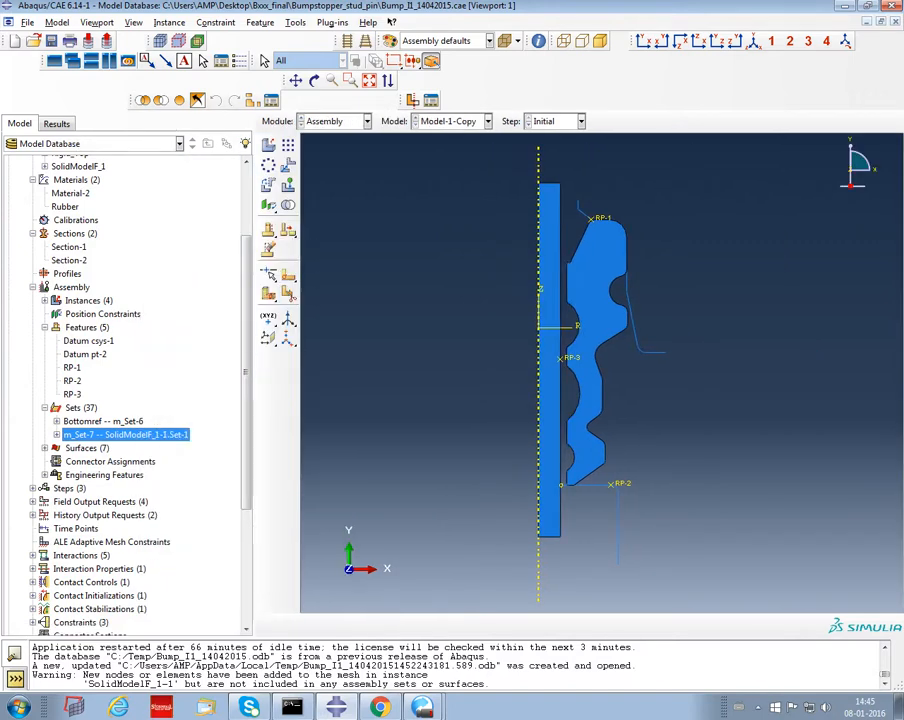
double_click(57, 421)
click(94, 240)
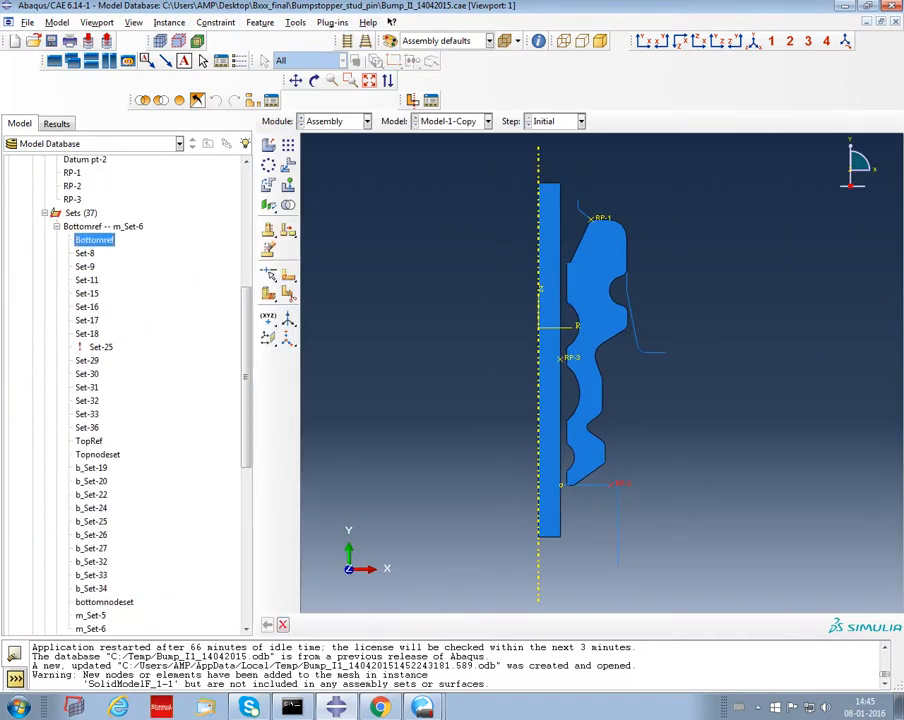
click(85, 253)
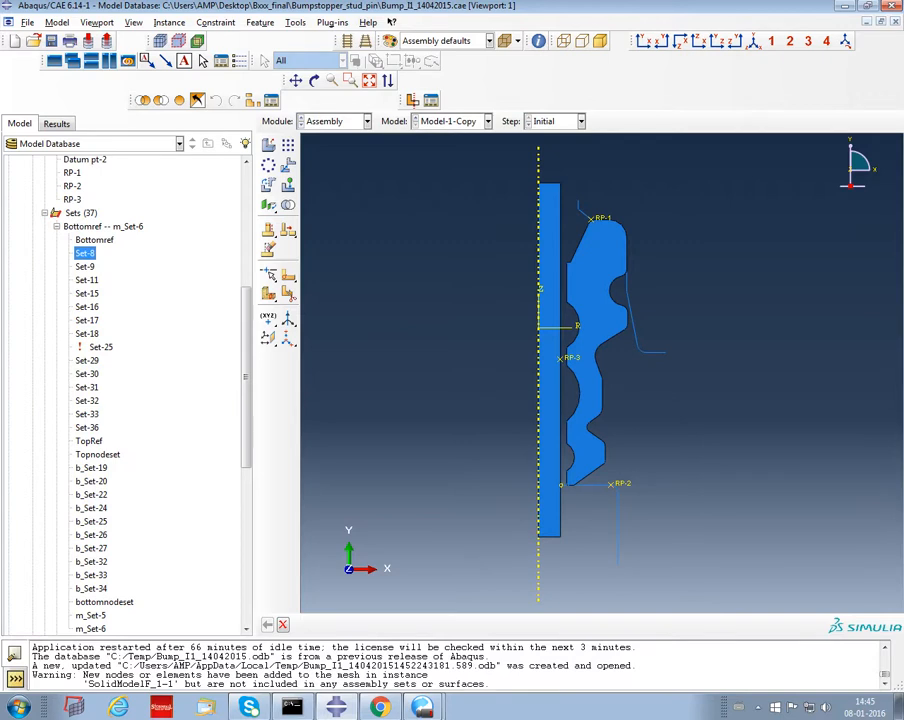
key(Down)
key(Down)
key(Down)
key(Down)
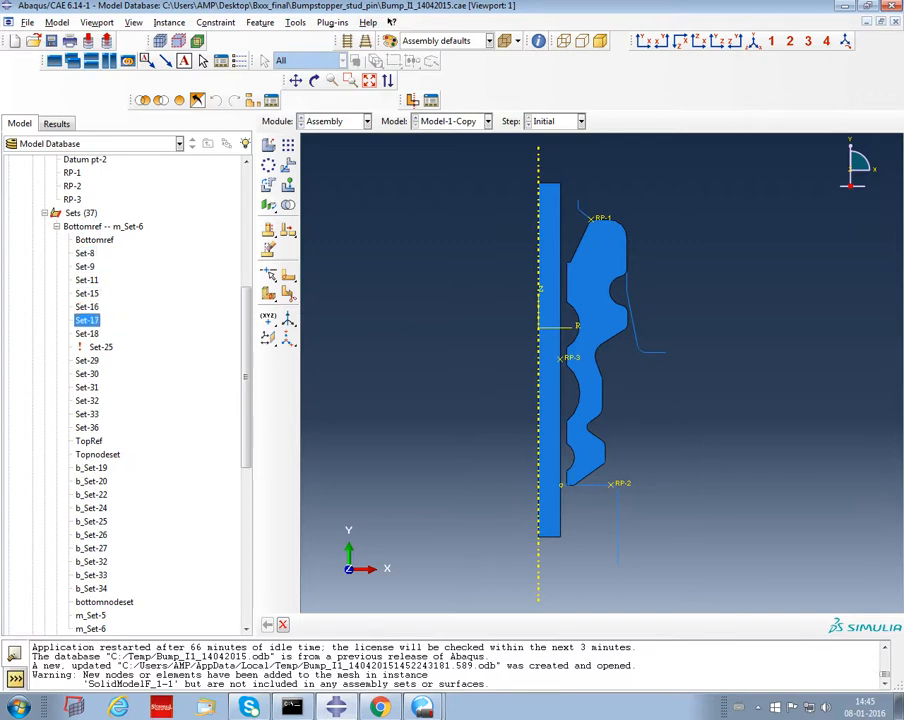
key(Down)
key(Down)
key(Down)
key(Down)
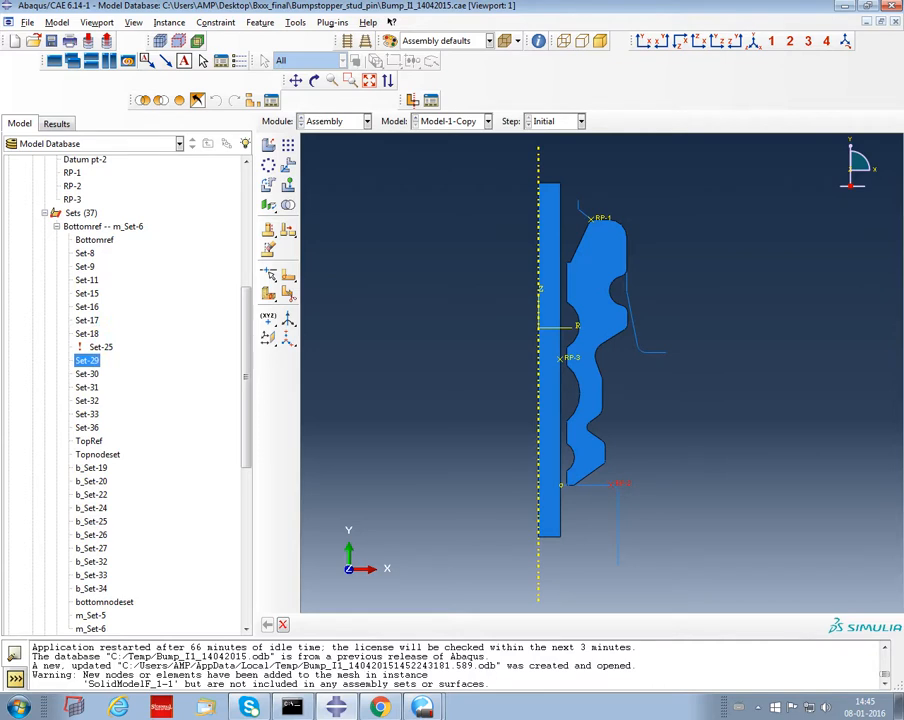
key(Down)
key(Down)
key(Down)
key(Down)
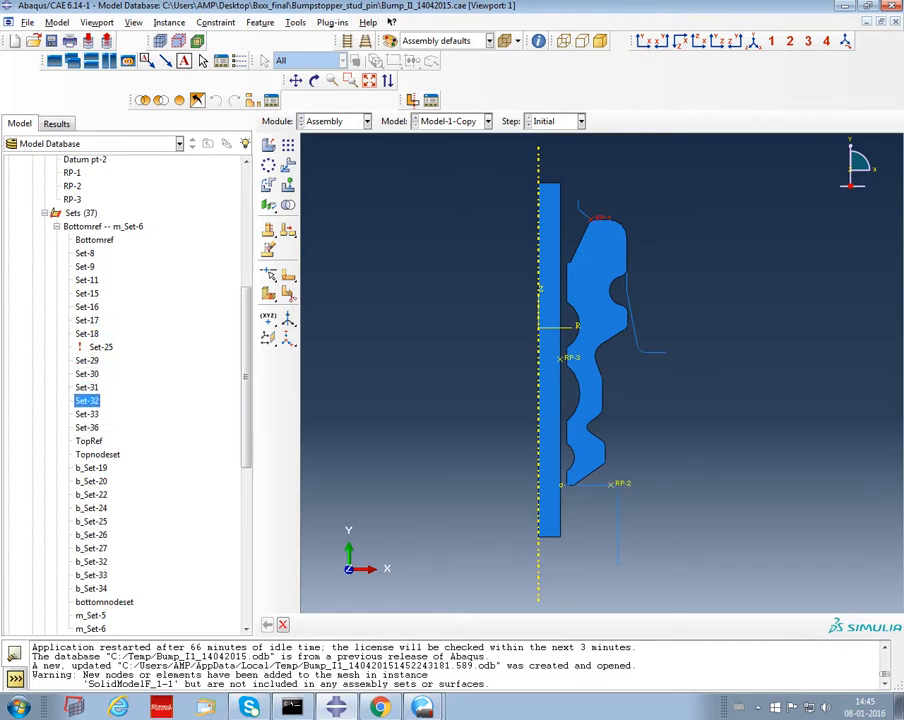
key(Down)
key(Down)
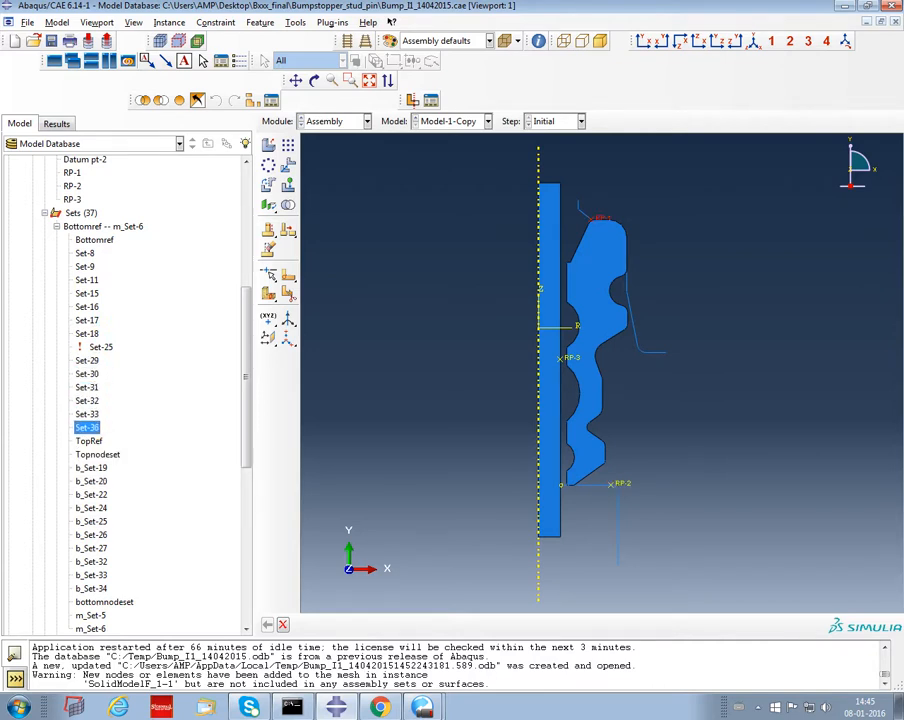
key(Down)
key(Down)
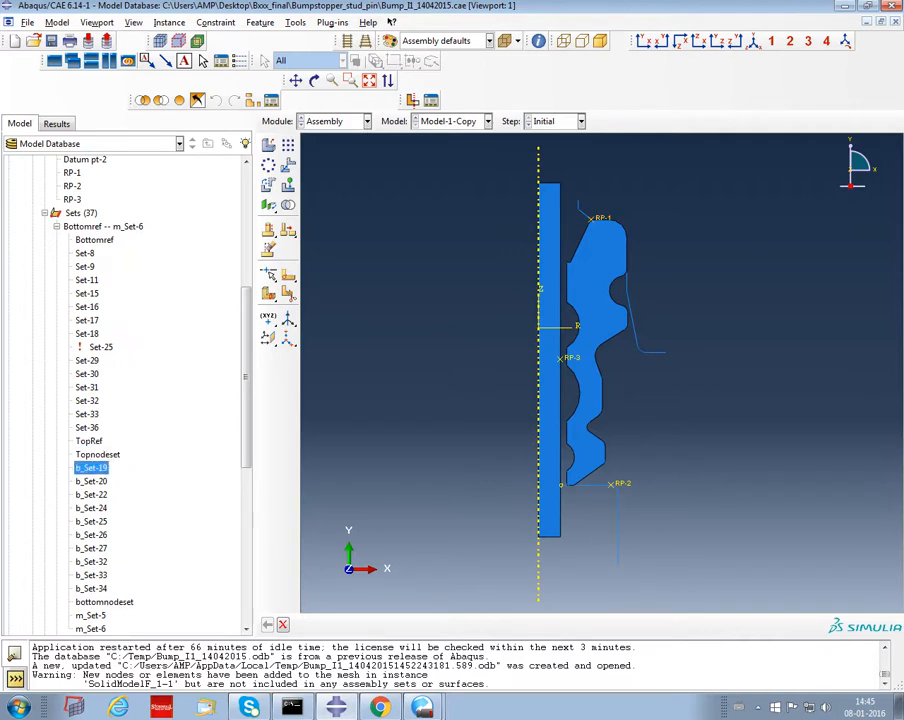
key(Down)
key(Down)
key(Down)
key(Down)
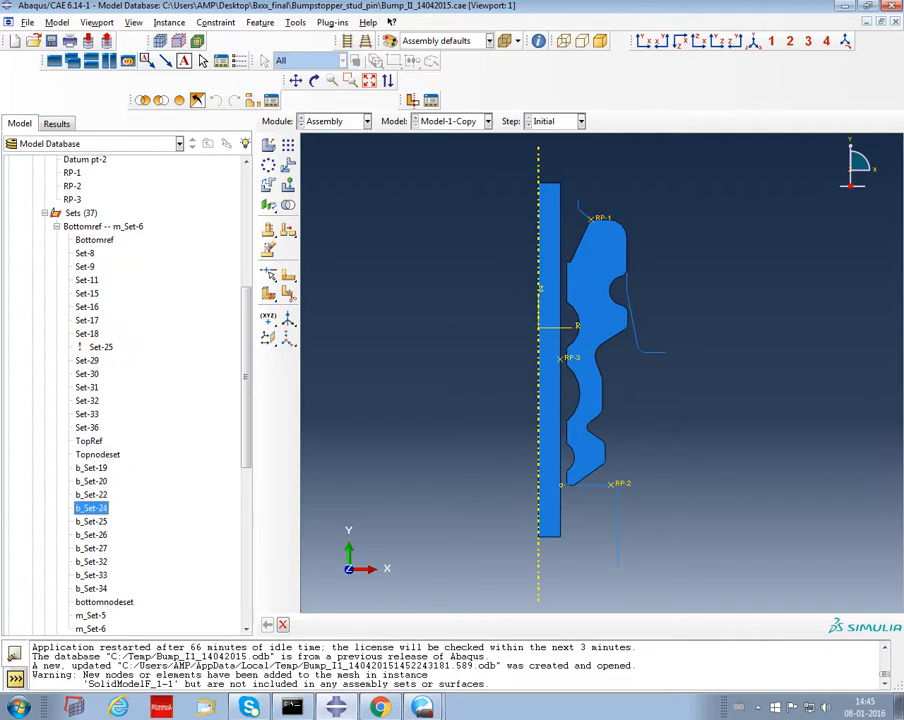
key(Down)
key(Down)
key(Down)
key(Down)
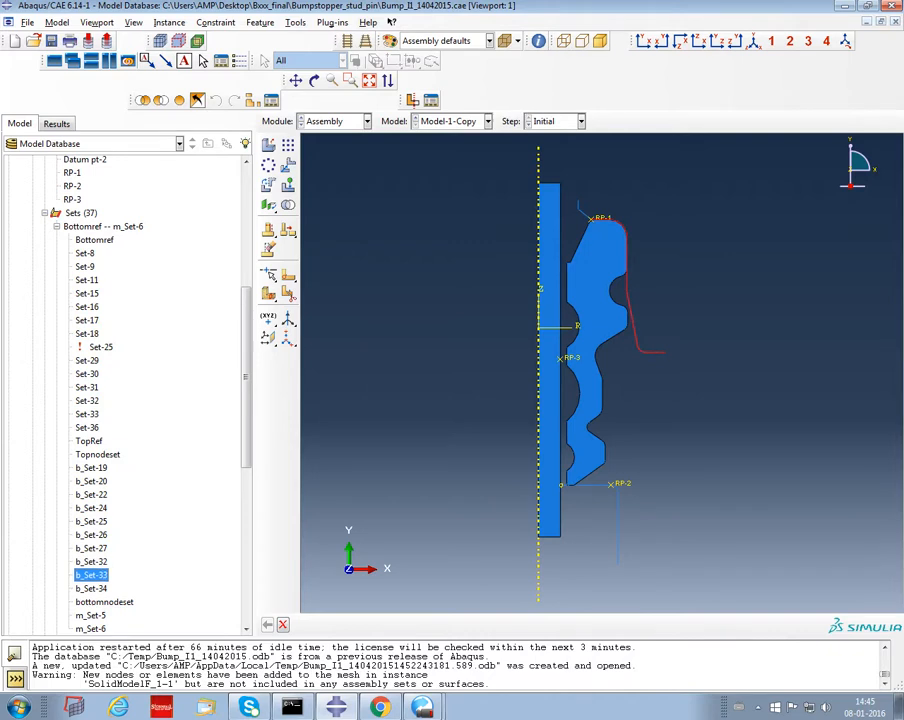
key(Down)
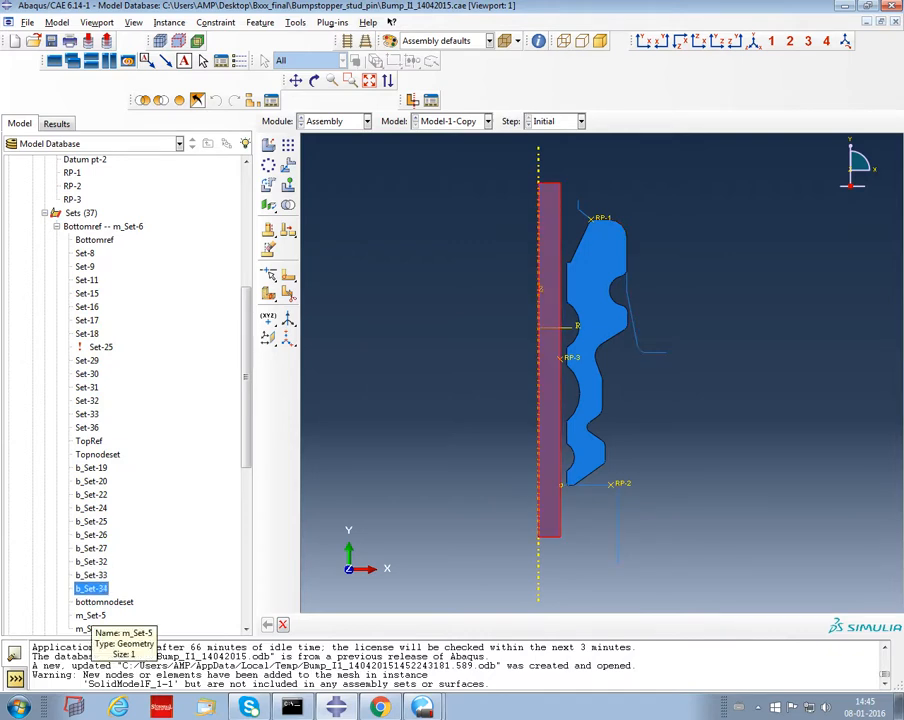
click(90, 602)
scroll(130, 390, down, 4)
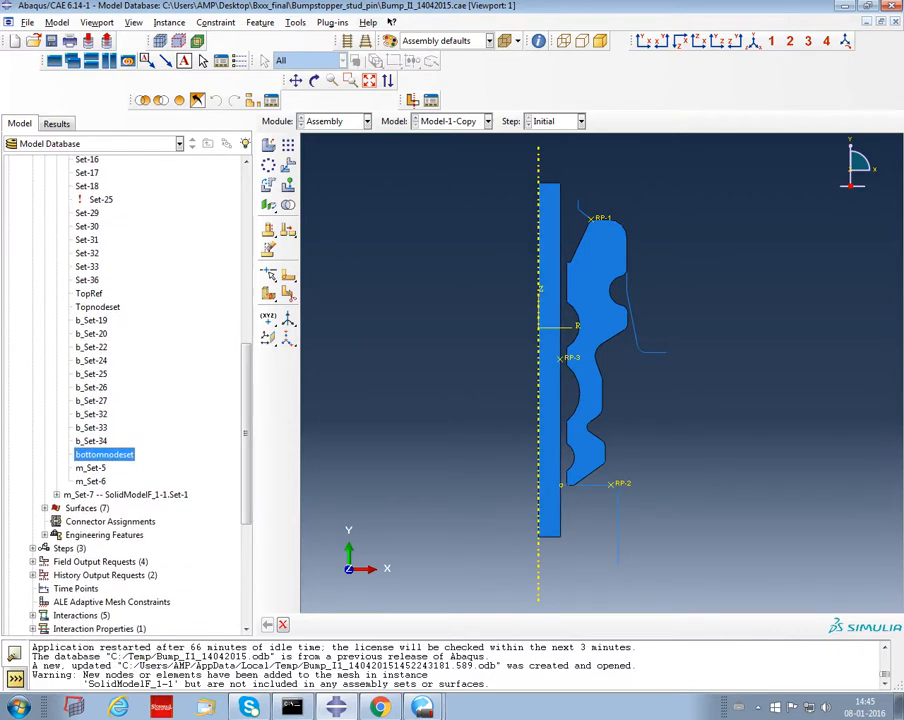
key(Down)
key(Down)
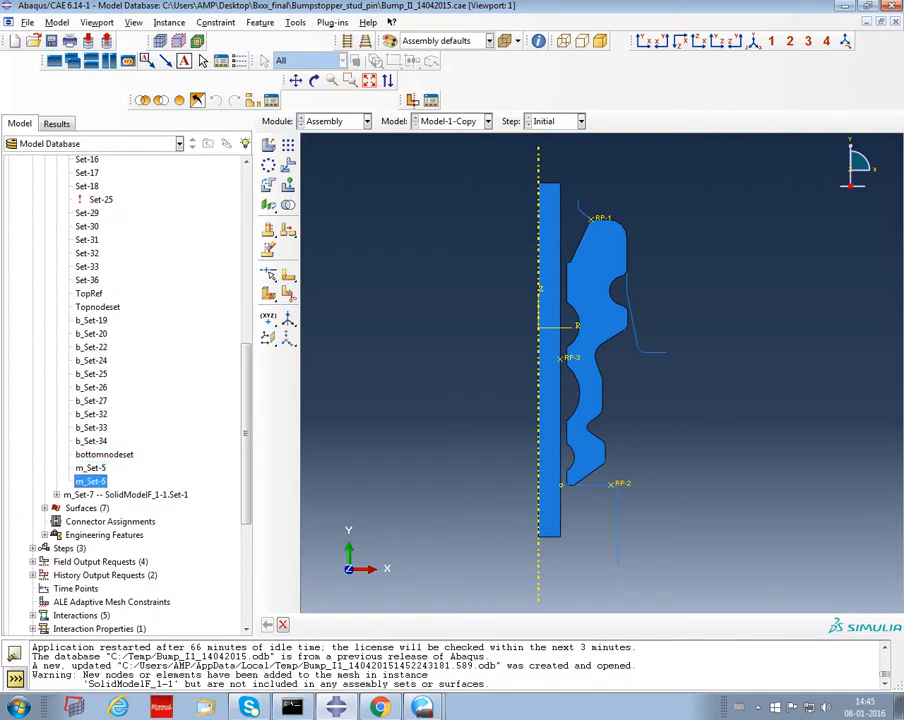
Expand the set group m_Set-7 -- SolidModelF_1-1.Set-1 and highlight its sets in turn to examine their regions
key(Down)
key(Right)
key(Down)
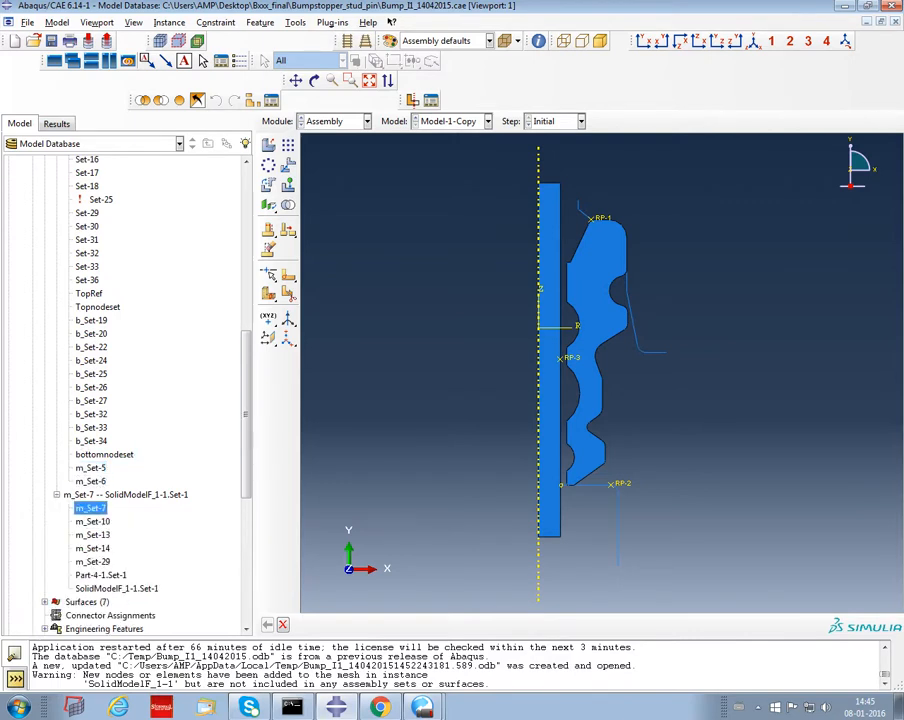
key(Down)
key(Down)
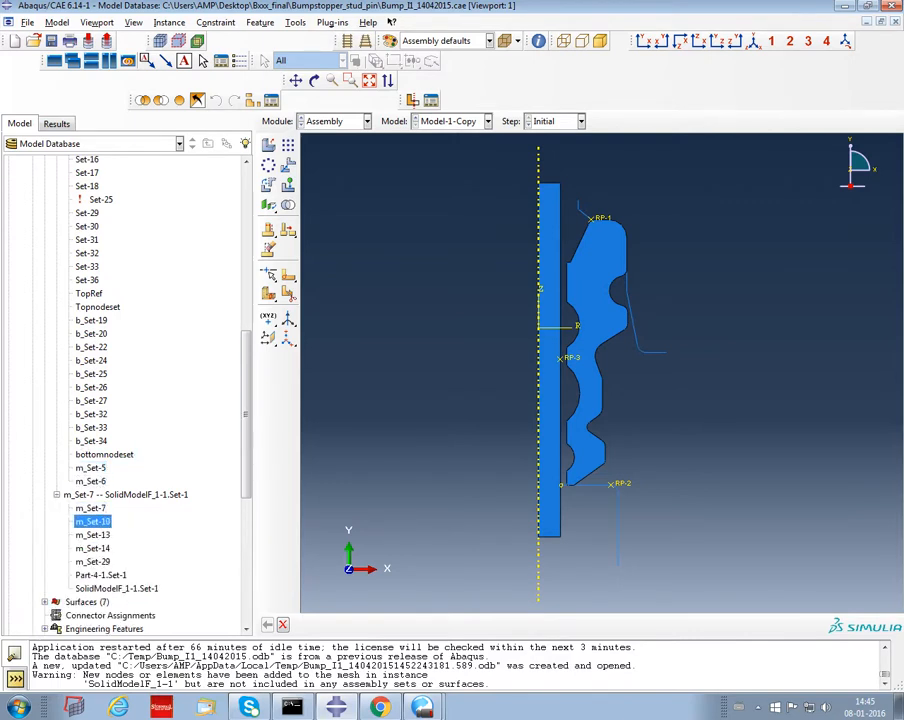
key(Down)
key(Down)
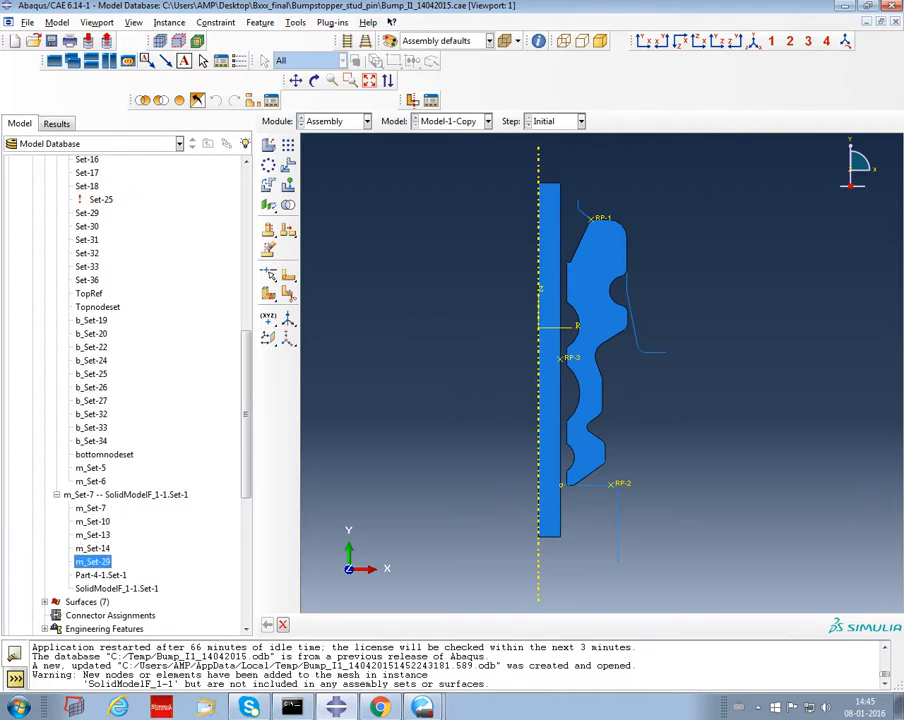
key(Down)
key(Down)
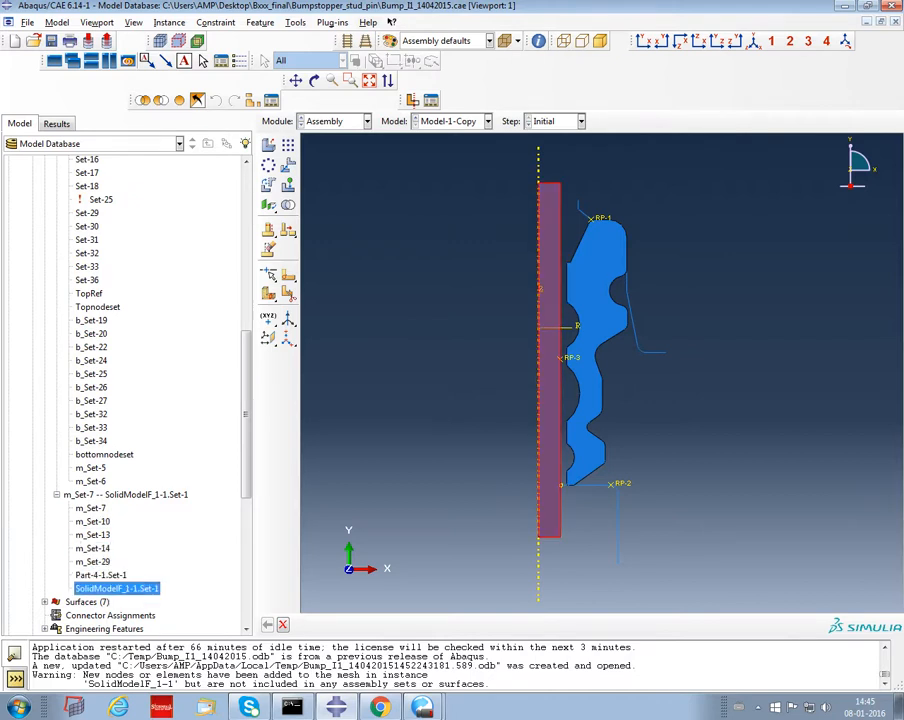
scroll(125, 390, down, 3)
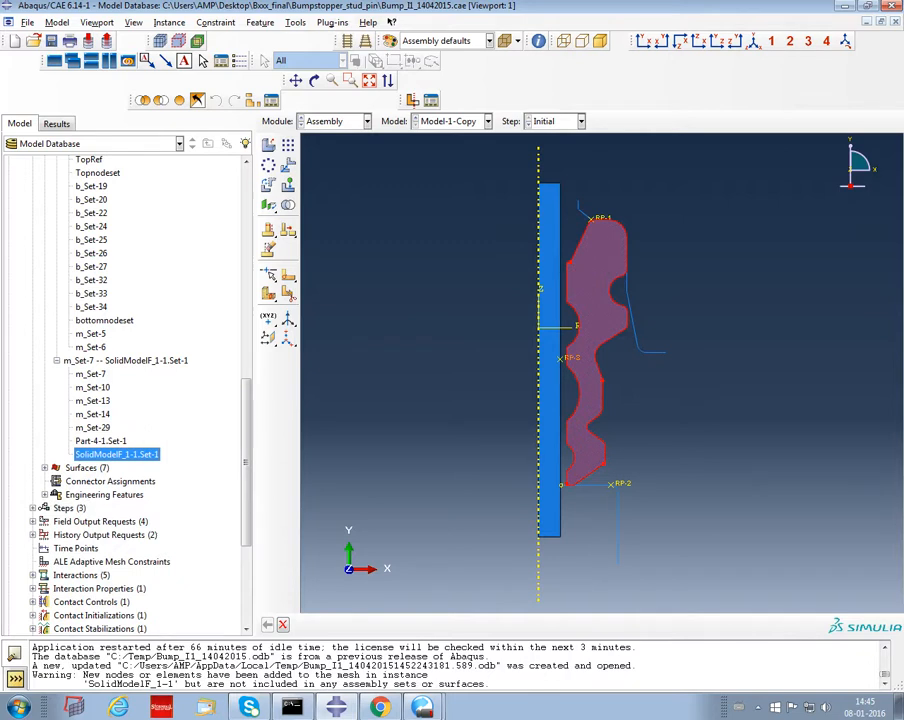
Expand the assembly's surfaces, highlight Bottomsurf and Surf-4, and open Bottomsurf for editing without redefining it
key(Down)
key(Right)
key(Down)
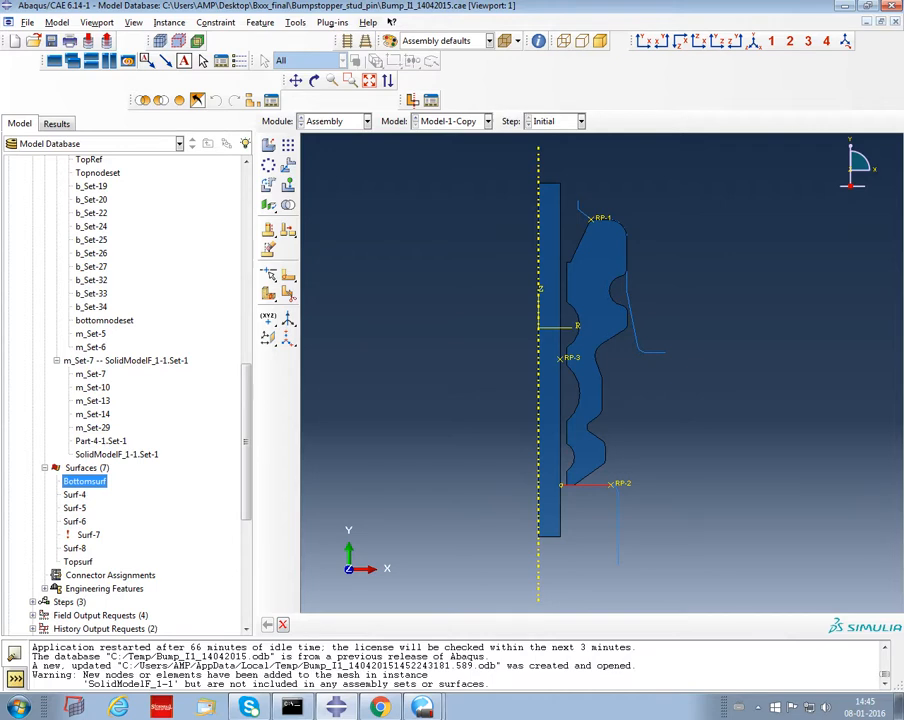
click(75, 495)
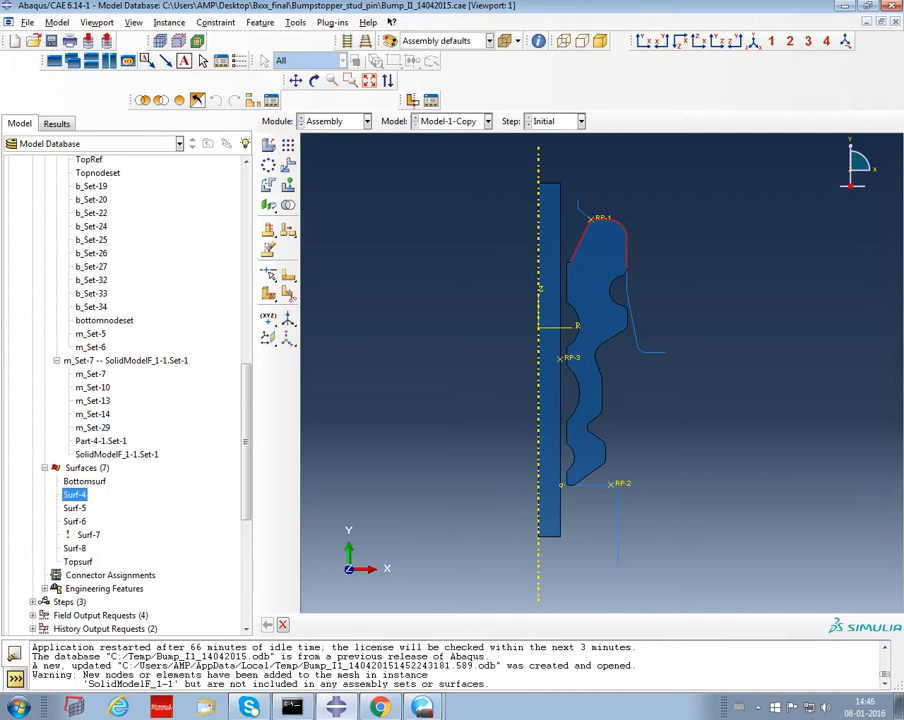
double_click(84, 481)
drag(690, 484, 500, 499)
key(Escape)
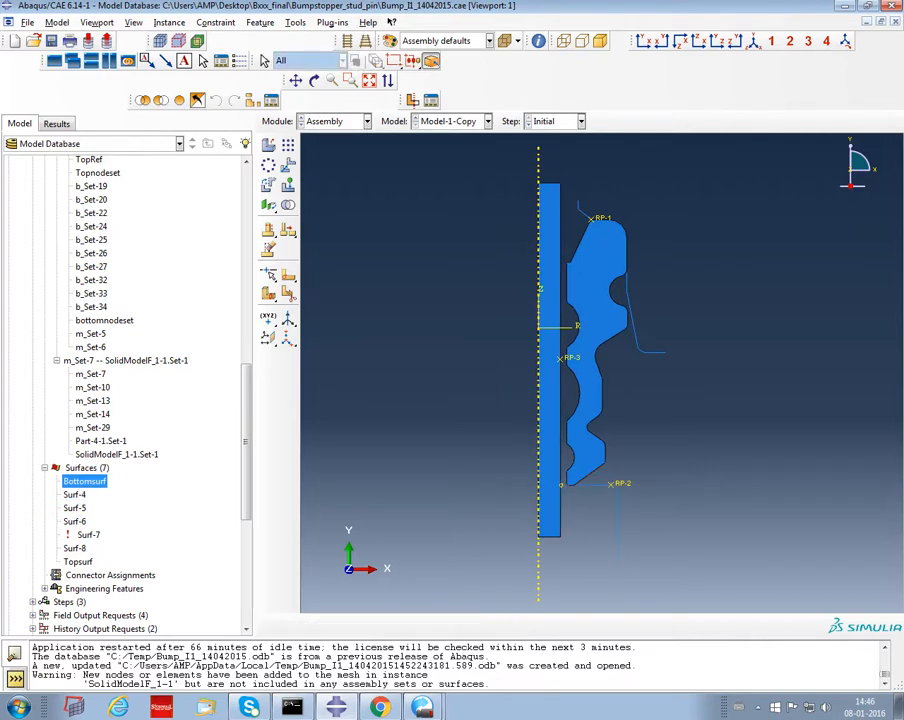
Examine the regions of surfaces Surf-5, Surf-6, Surf-8 and Topsurf on the assembly without reselecting any of them
double_click(75, 508)
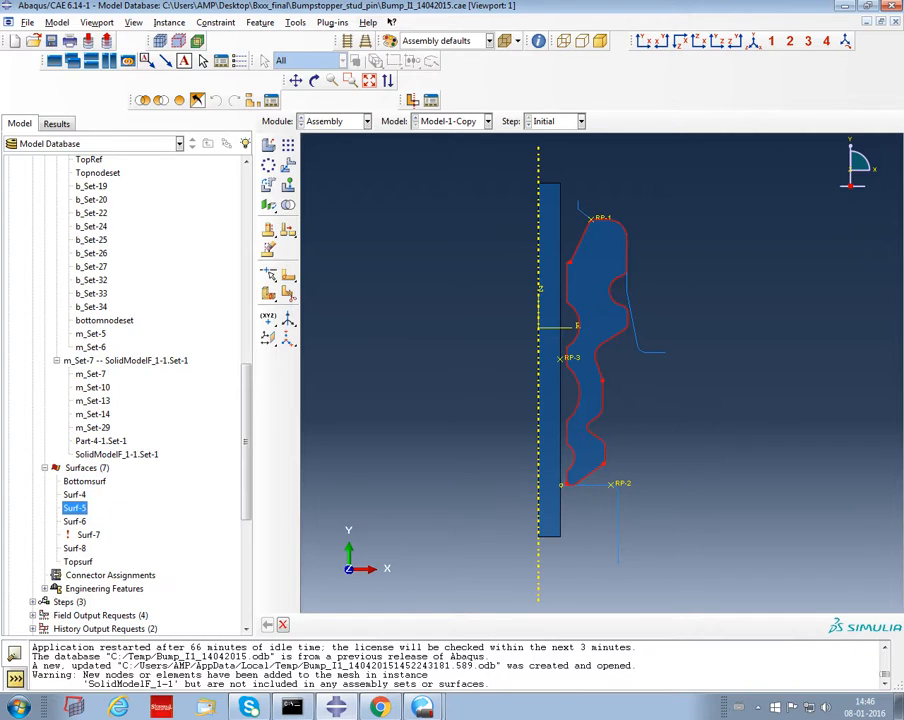
click(75, 521)
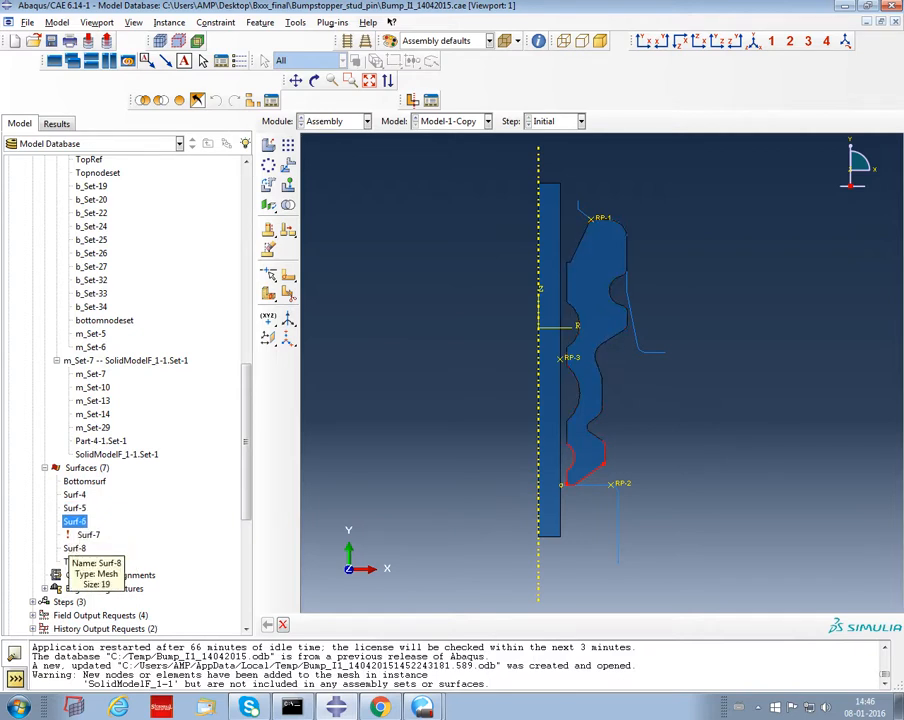
click(75, 548)
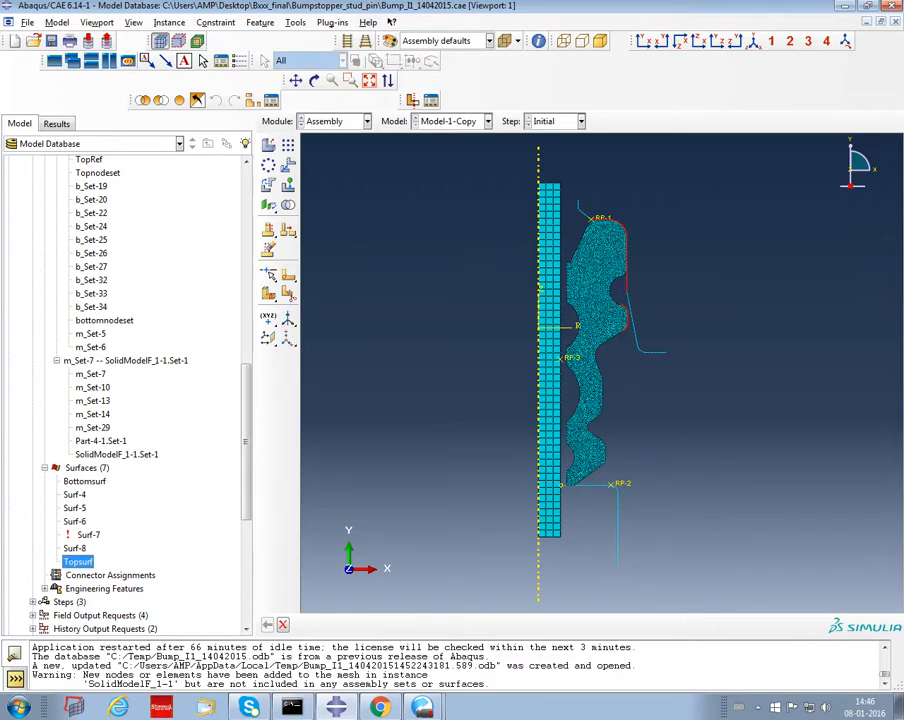
click(78, 562)
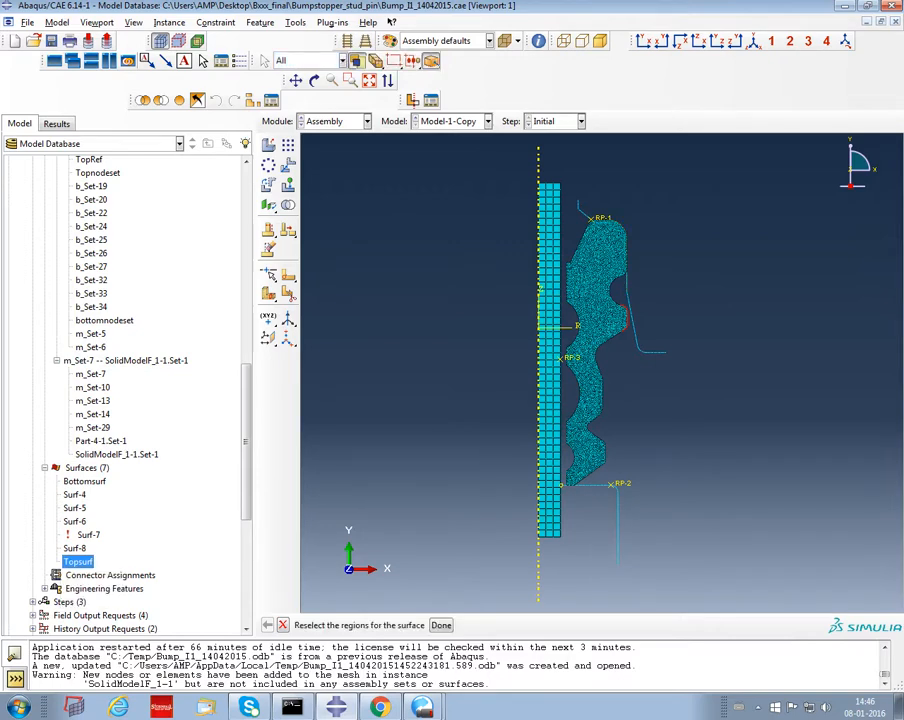
scroll(125, 400, down, 3)
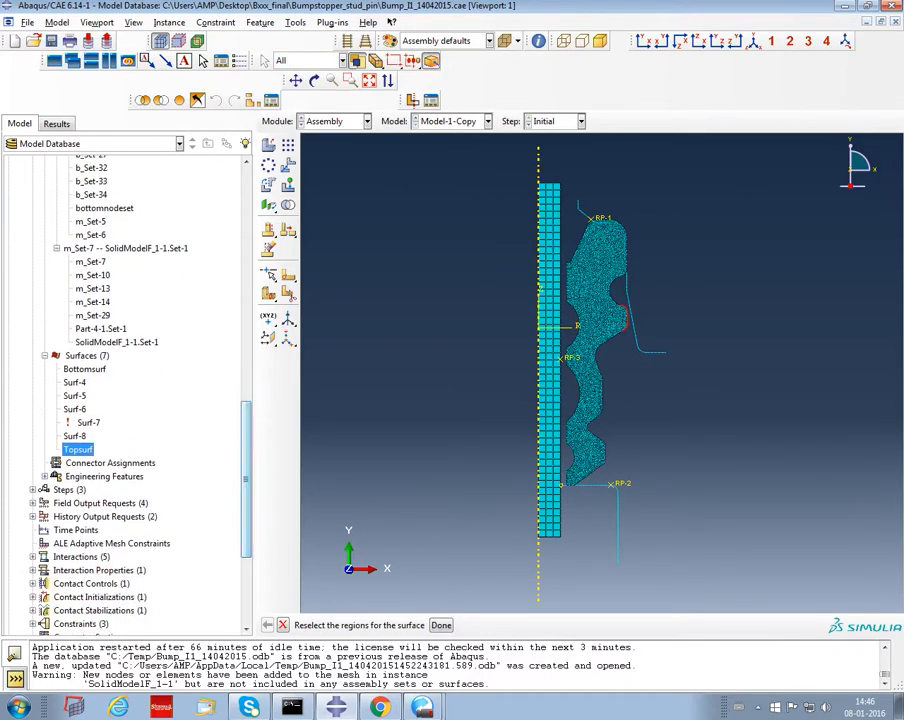
key(Escape)
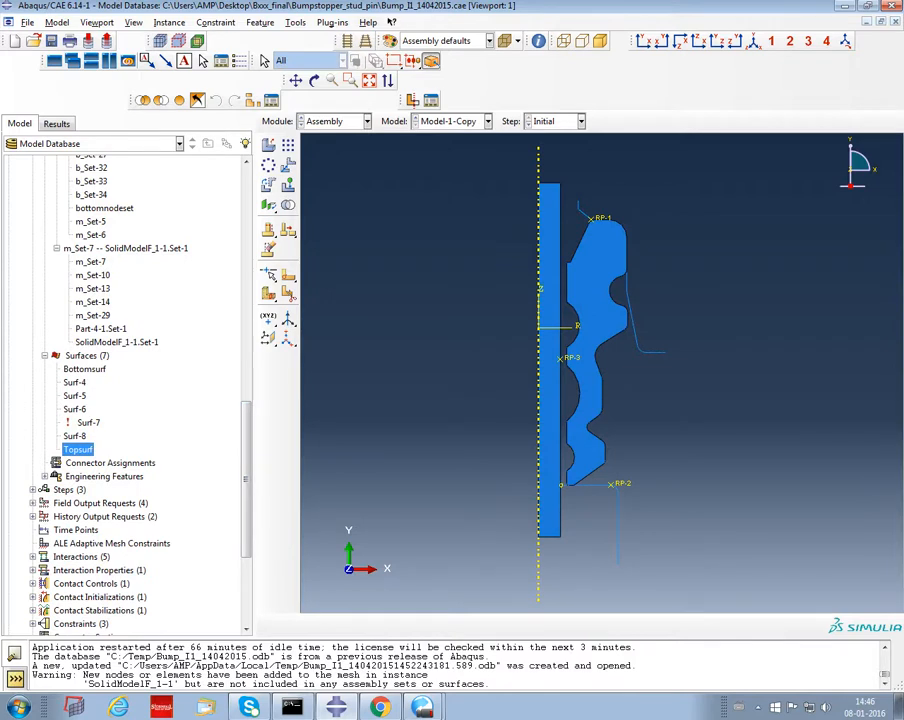
Expand the analysis steps and review Step-1's basic and incrementation settings without changing them
click(32, 490)
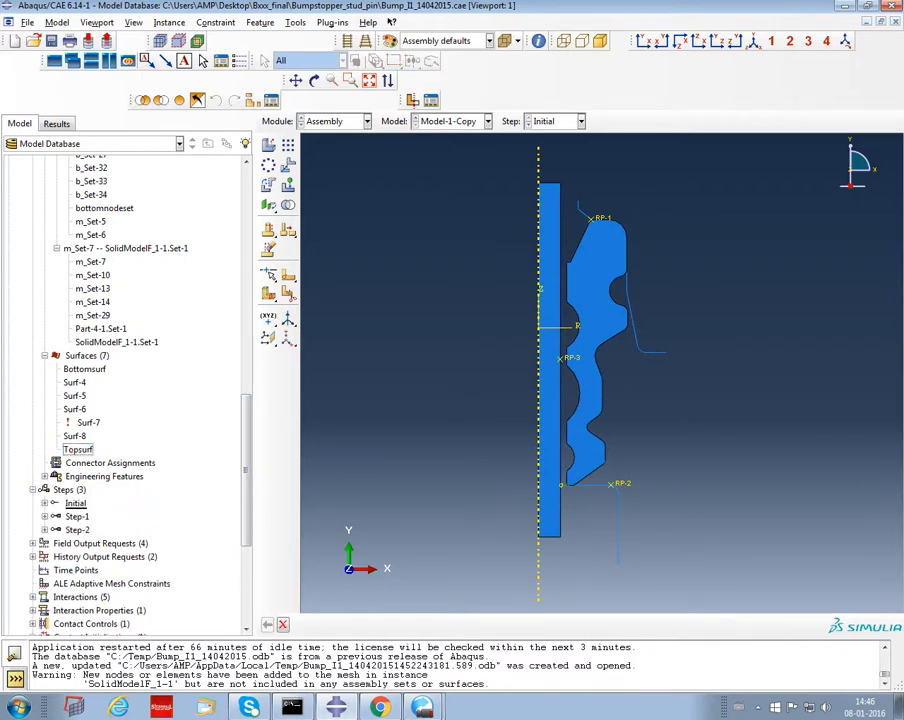
double_click(77, 516)
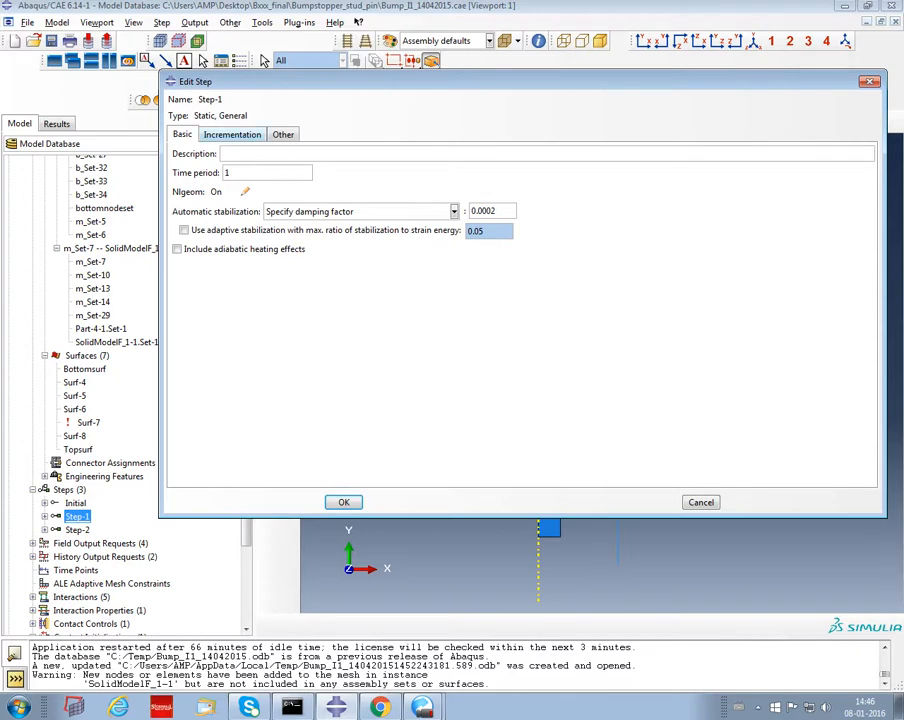
click(232, 134)
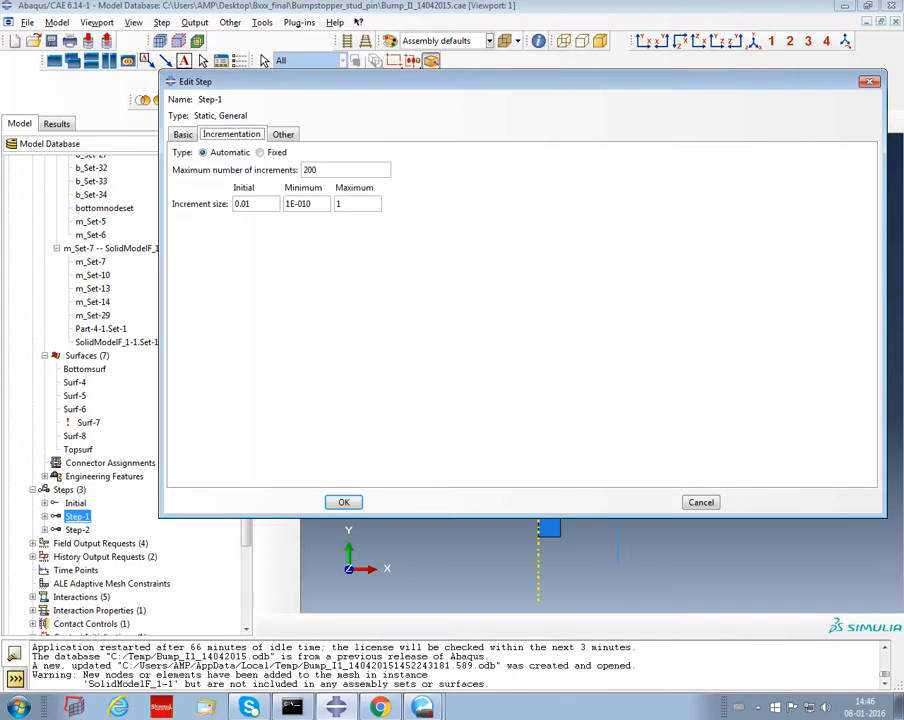
key(Escape)
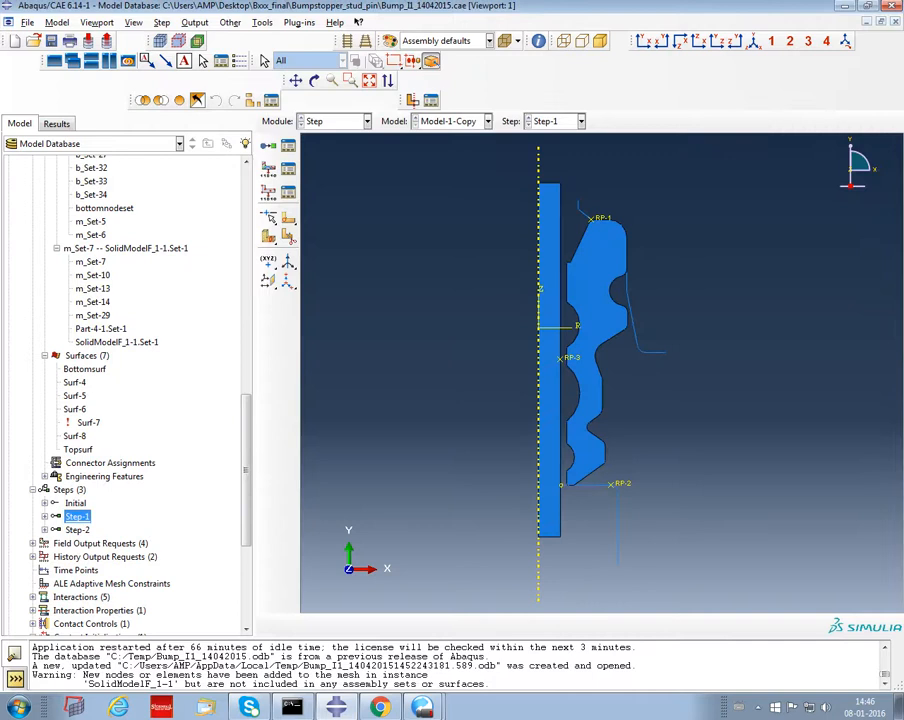
Open Step-2 and compare its basic settings with its incrementation settings
double_click(77, 530)
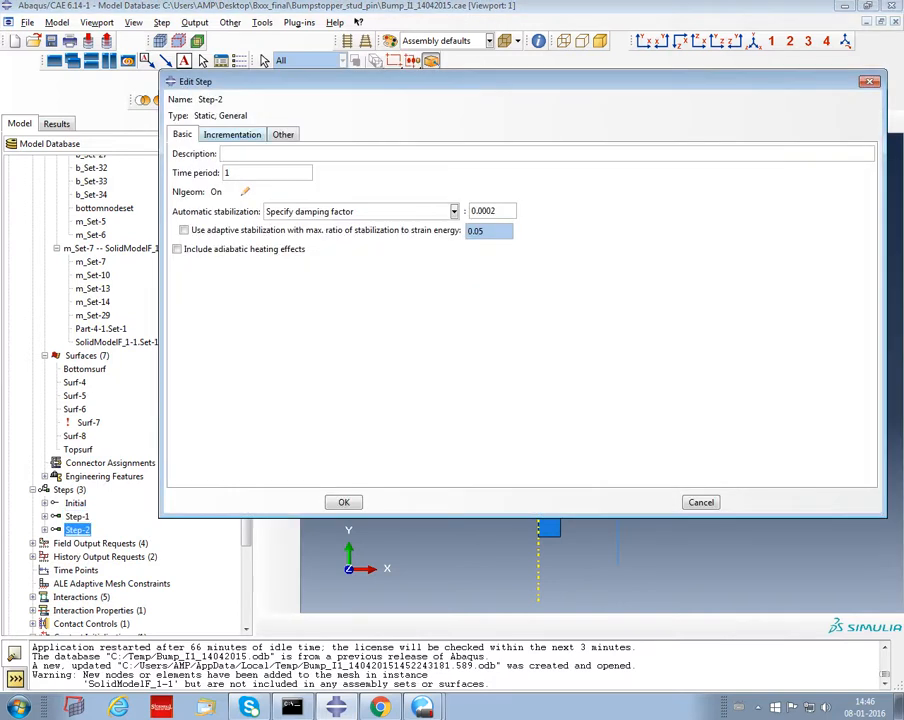
click(232, 134)
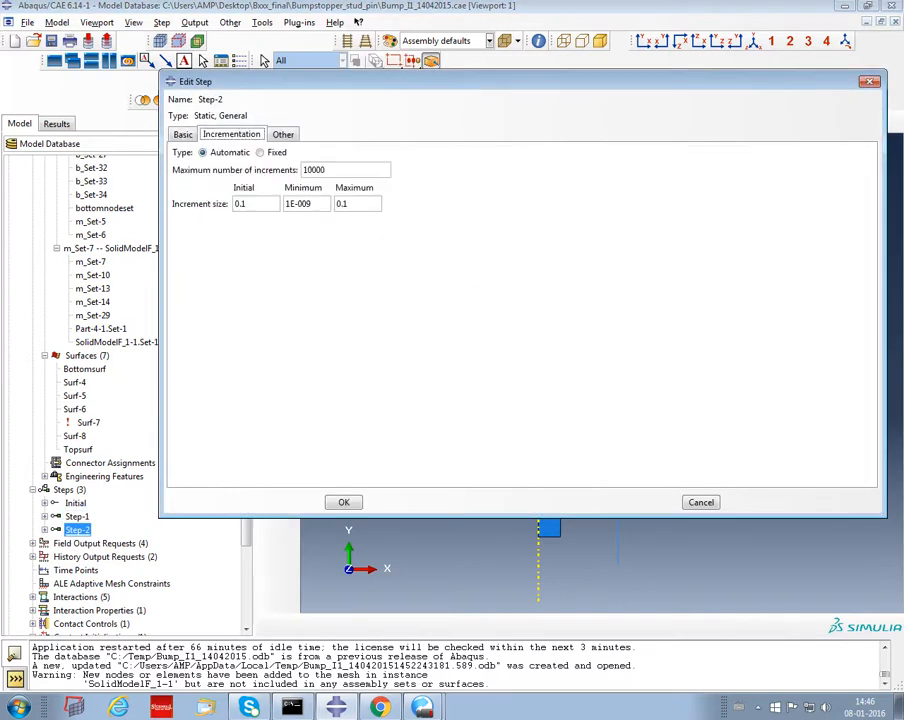
click(182, 134)
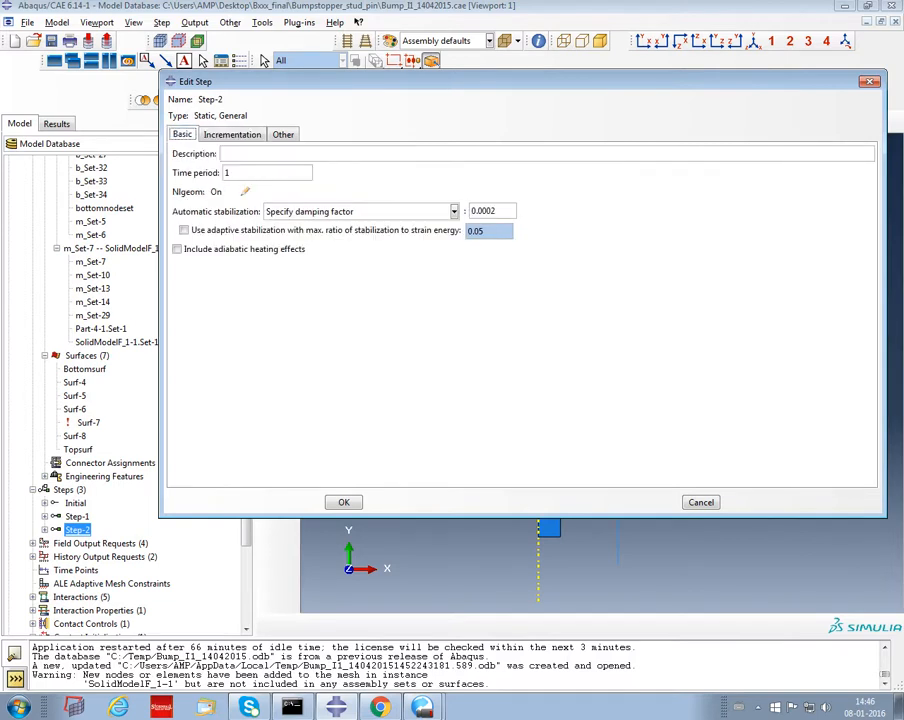
click(232, 134)
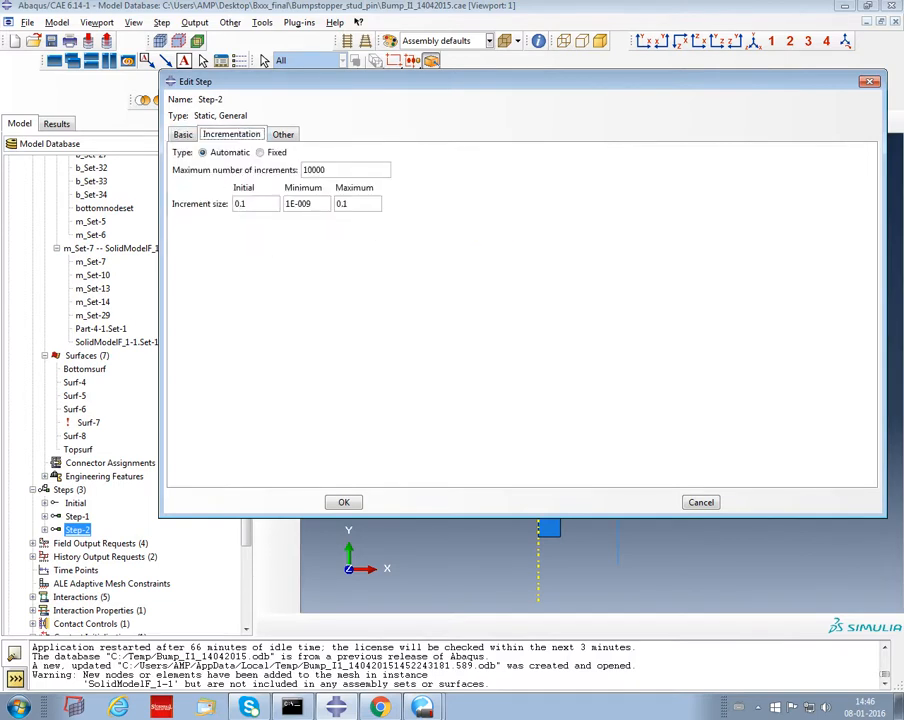
Close Step-2 and recheck the incrementation settings of Step-1 without changing them
click(343, 502)
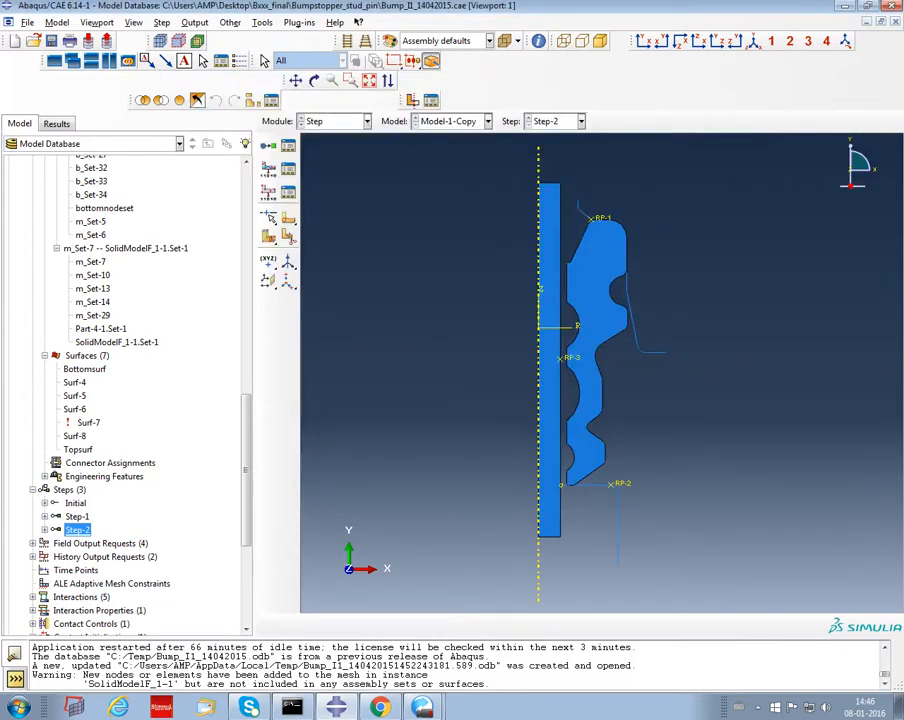
double_click(77, 517)
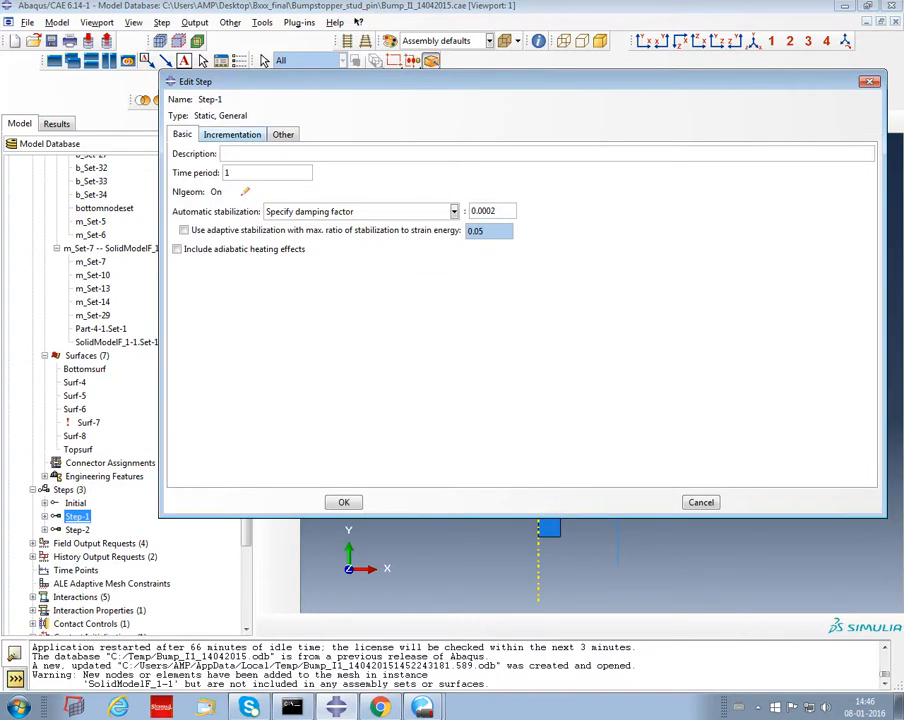
click(232, 134)
click(343, 502)
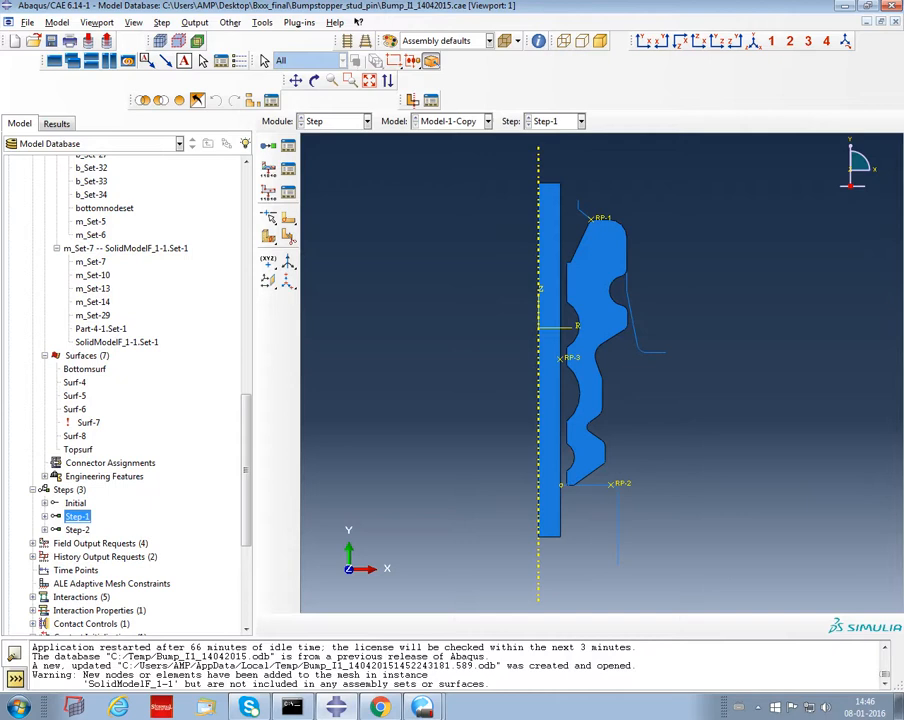
Expand the field output requests and review F-Output-1 as defined in Step-1 and propagated to Step-2
click(33, 544)
click(45, 557)
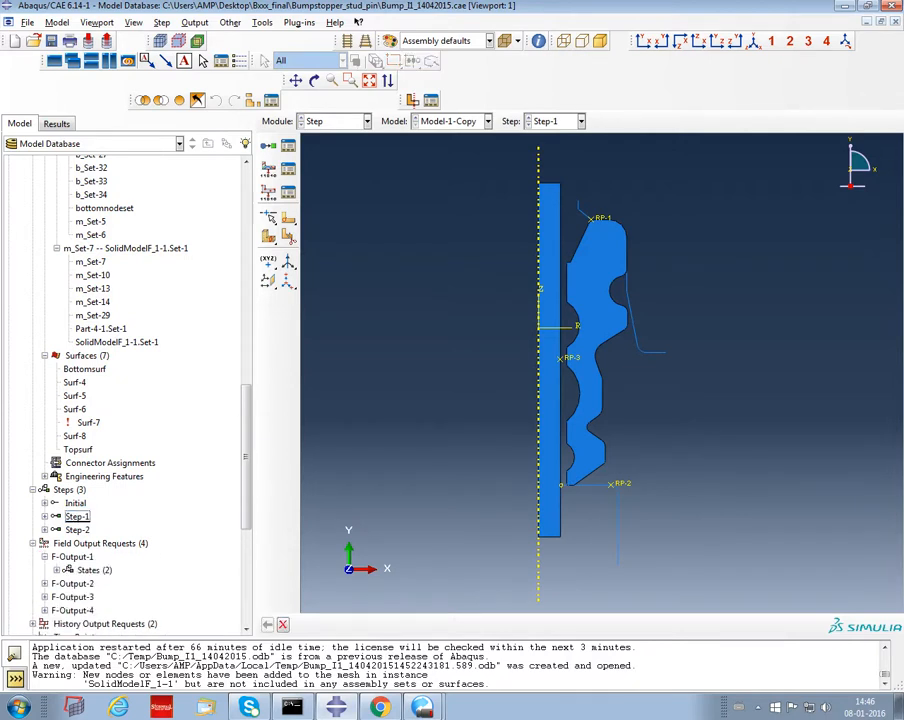
click(57, 570)
double_click(110, 583)
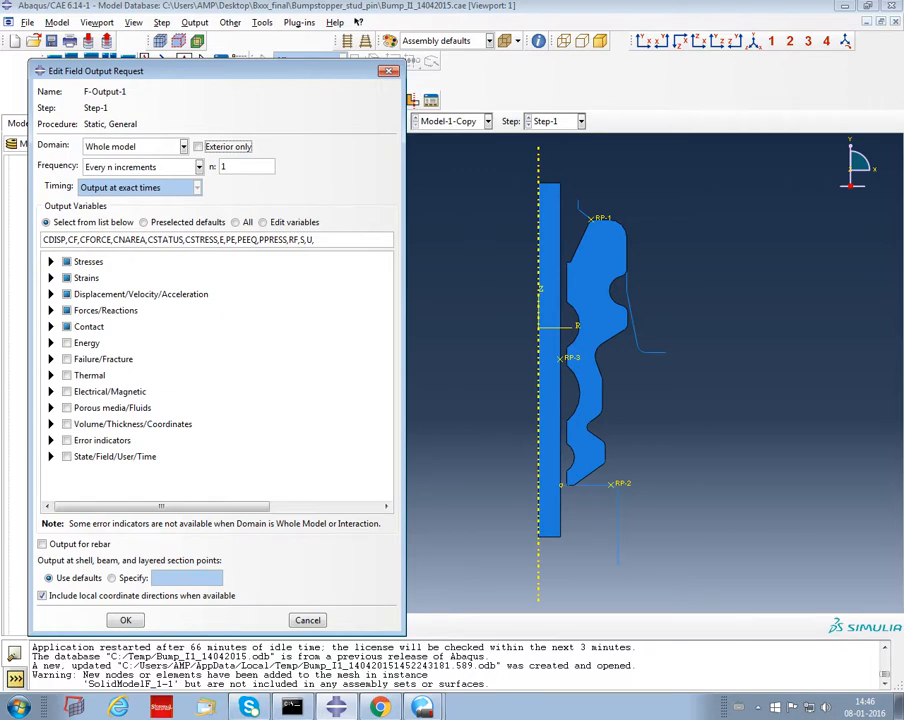
click(125, 620)
double_click(111, 597)
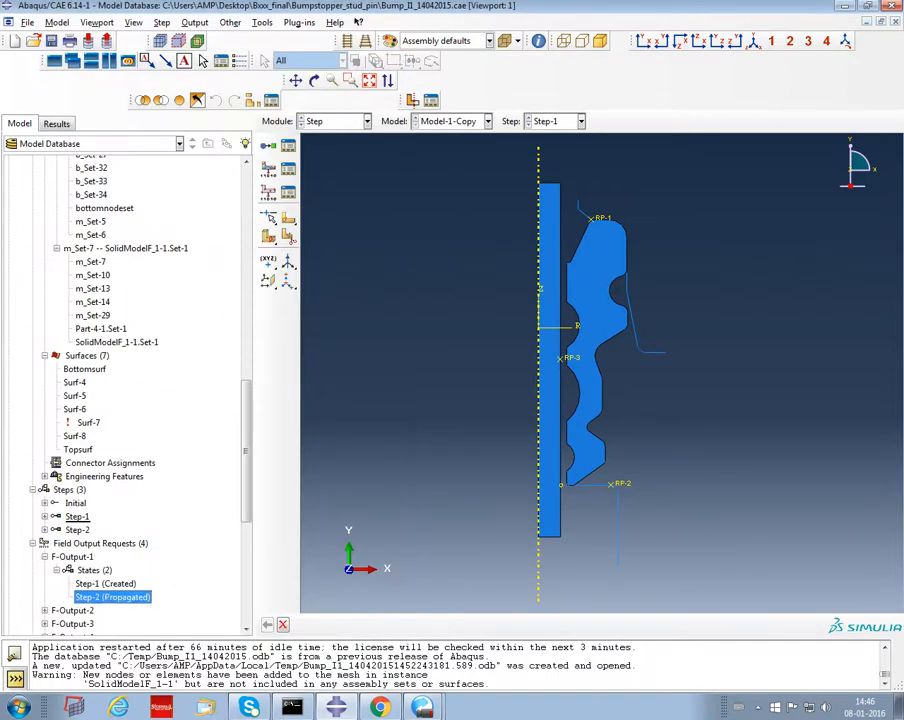
click(125, 620)
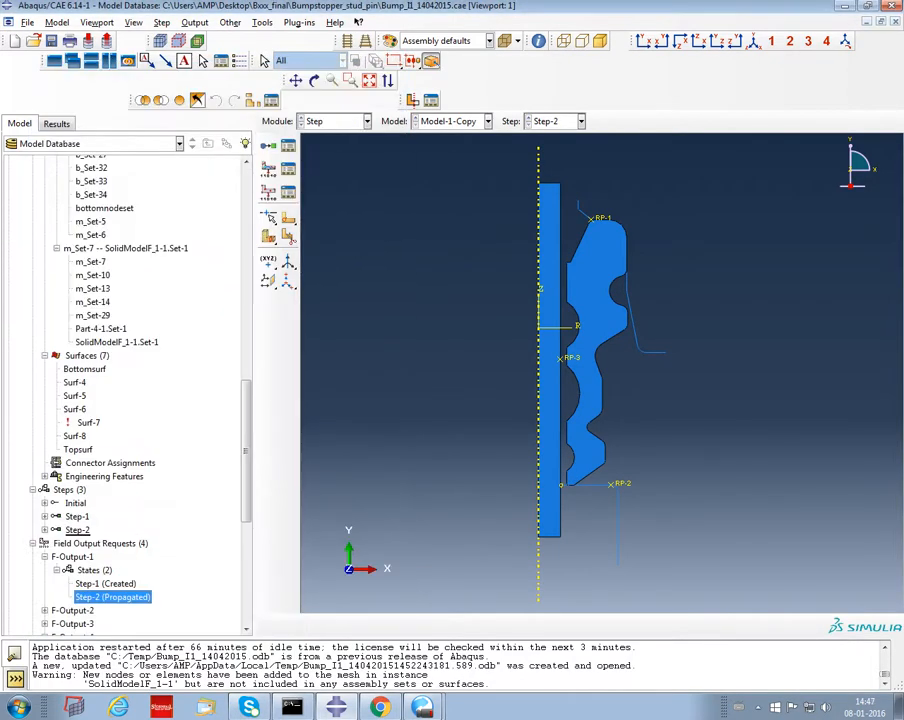
Collapse F-Output-1 and review the domain, frequency and output variables of F-Output-2 in Step-2
click(45, 557)
click(45, 570)
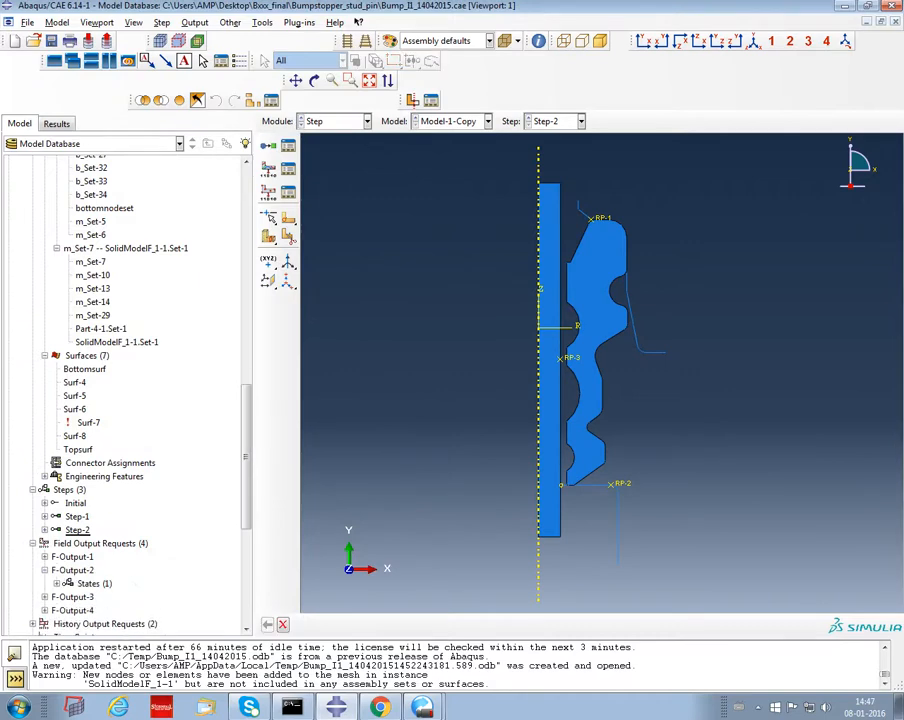
click(57, 584)
double_click(105, 597)
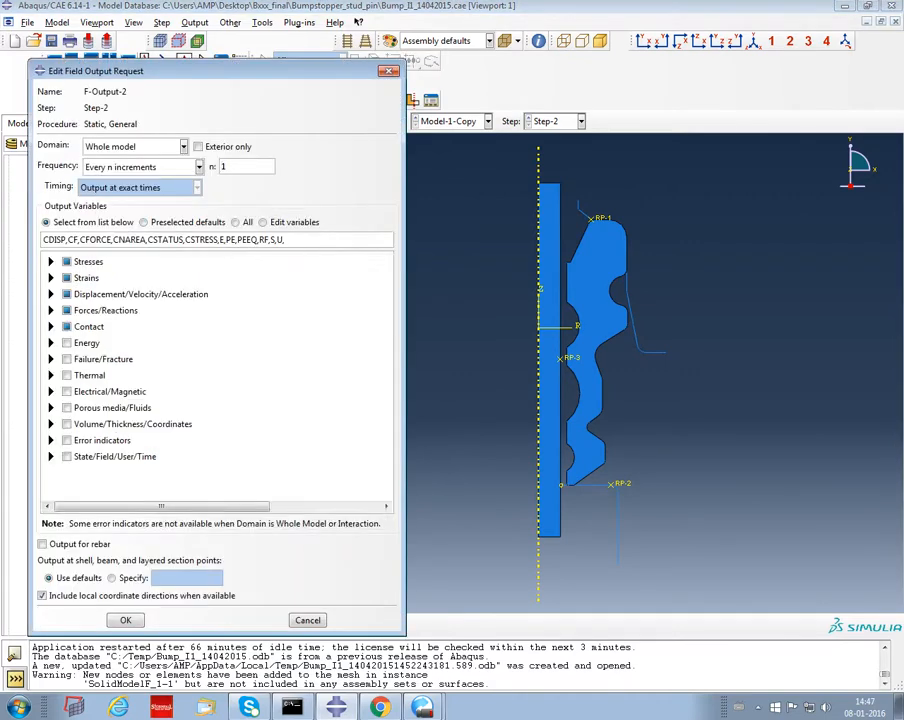
click(125, 620)
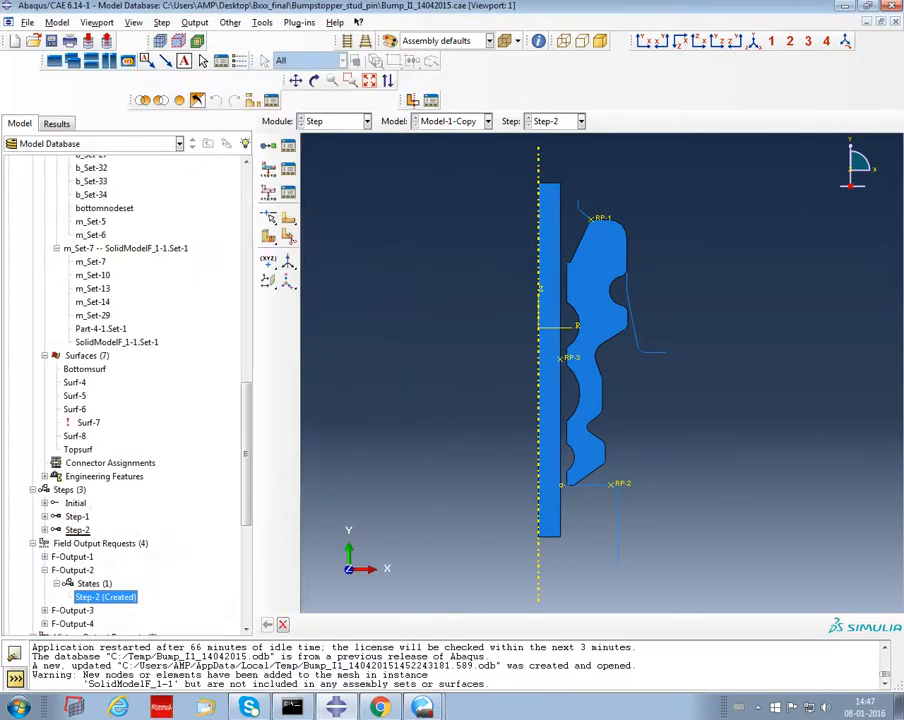
Review the domain set and requested variables of field output request F-Output-3 in Step-2
scroll(125, 390, down, 4)
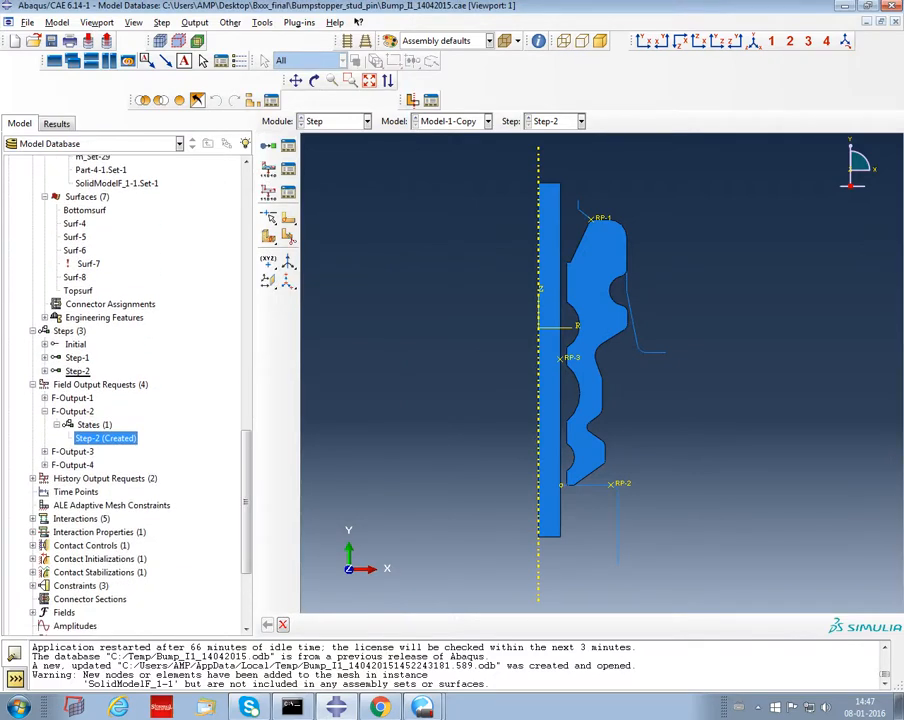
click(45, 452)
click(57, 465)
double_click(105, 479)
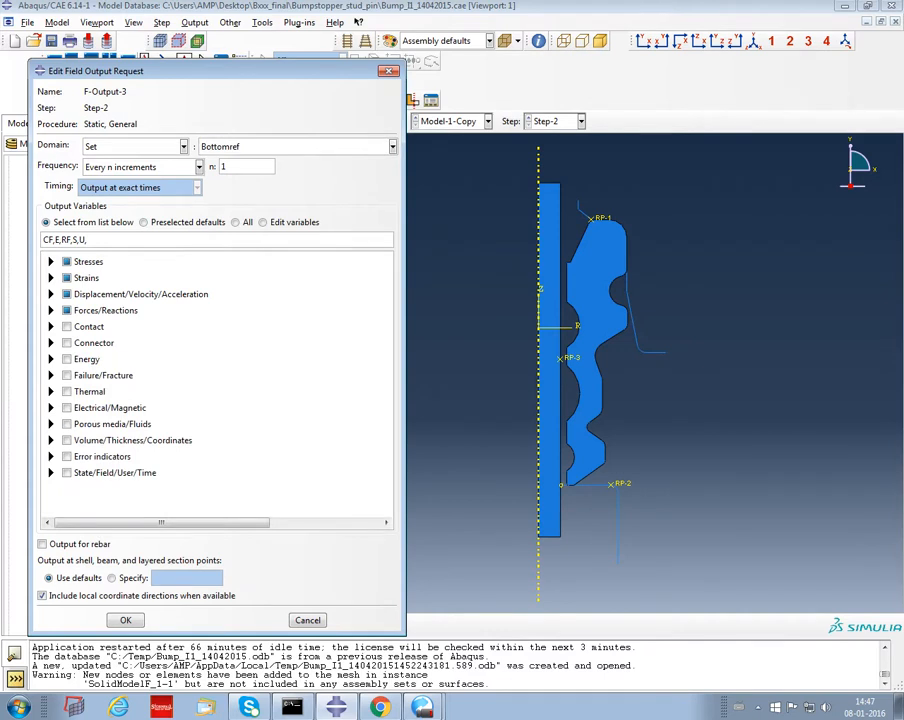
key(Escape)
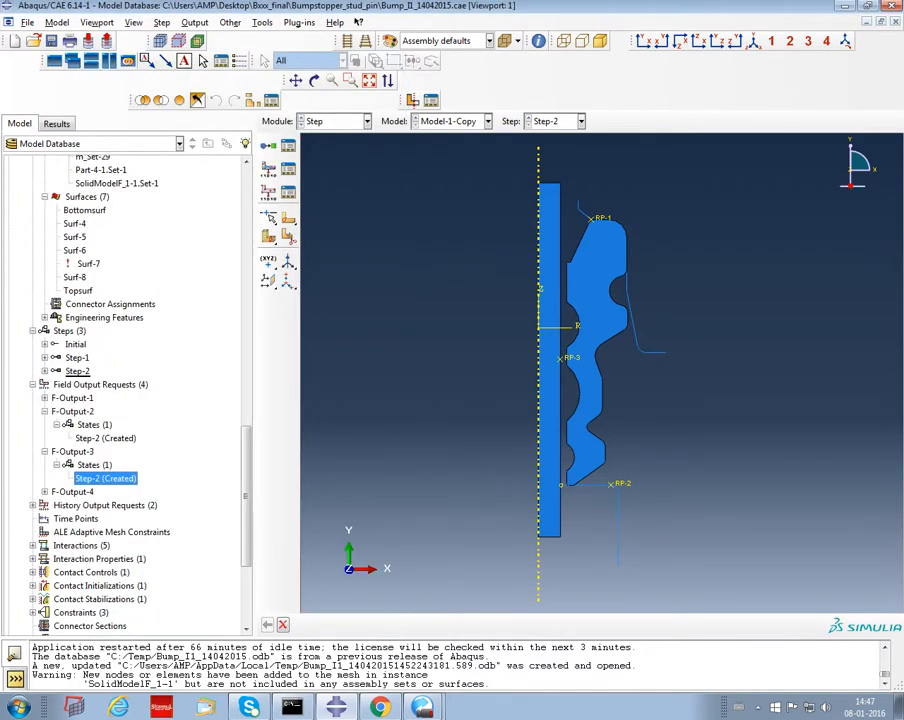
Review the domain set and requested variables of field output request F-Output-4 in Step-1
click(45, 492)
click(57, 505)
double_click(105, 518)
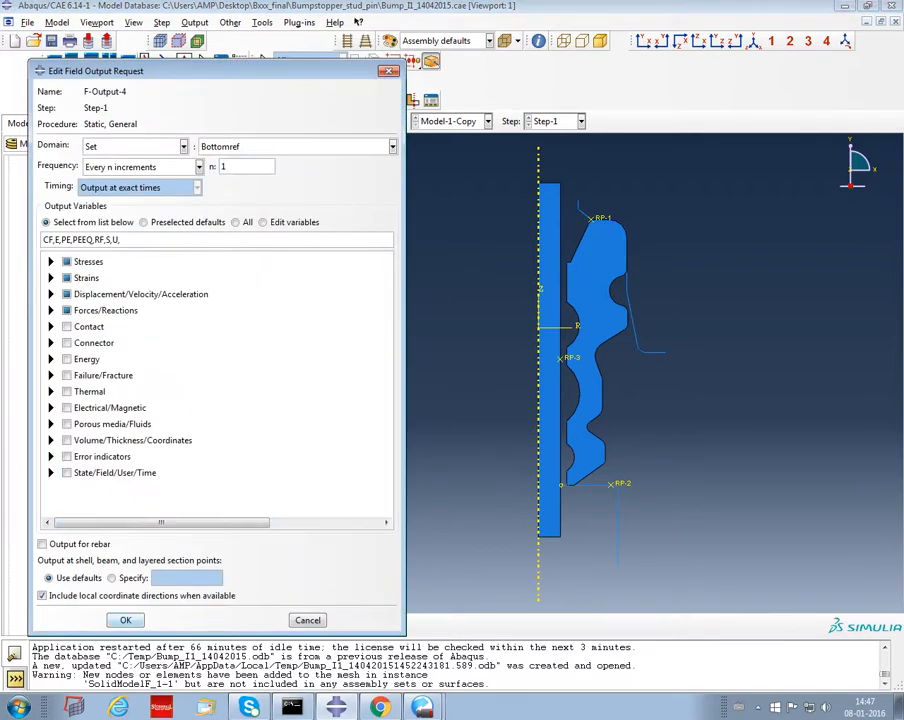
key(Escape)
Compare F-Output-3 with F-Output-2, then examine the individual Forces/Reactions variables requested in F-Output-2
double_click(105, 478)
key(Escape)
double_click(80, 310)
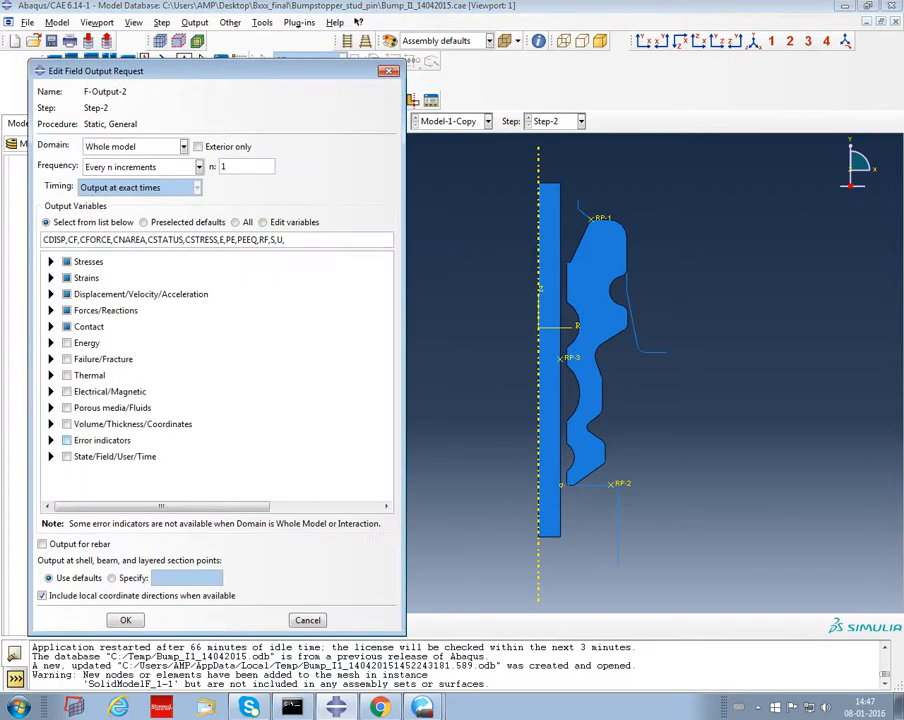
key(Escape)
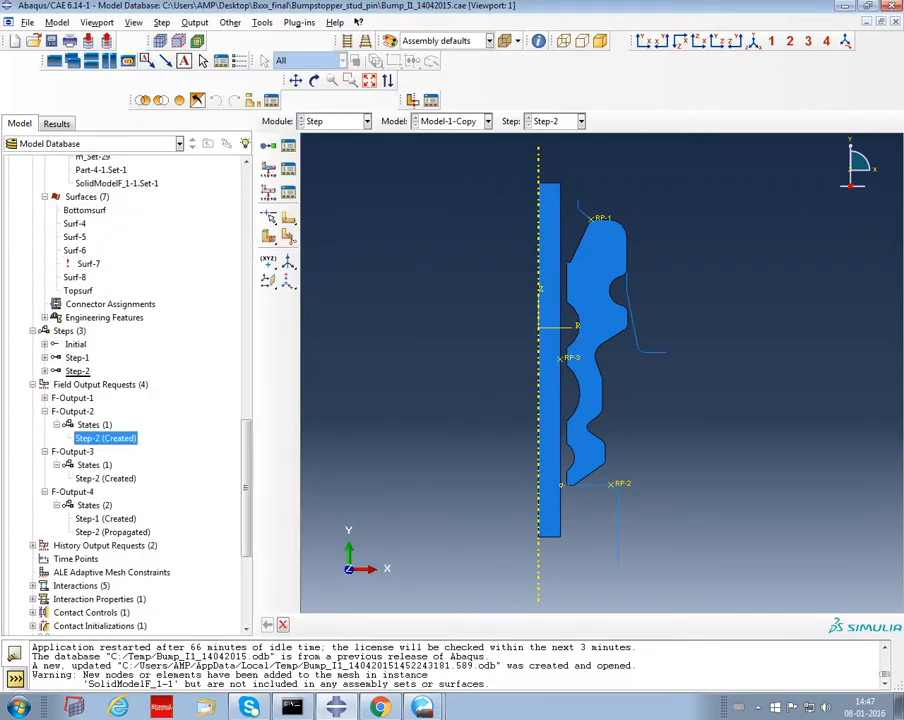
double_click(104, 439)
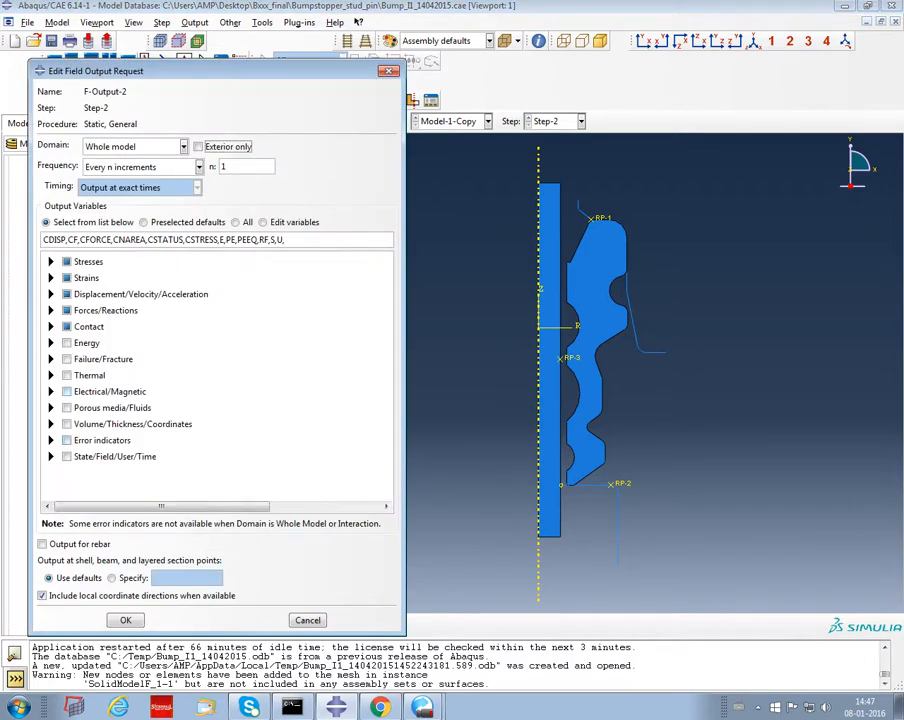
click(51, 310)
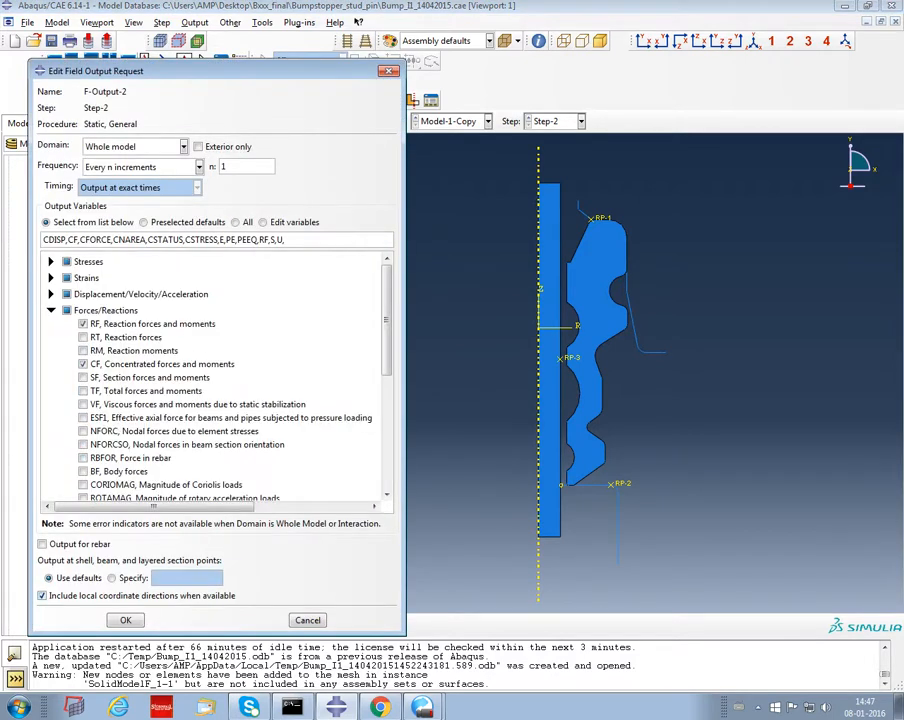
key(Escape)
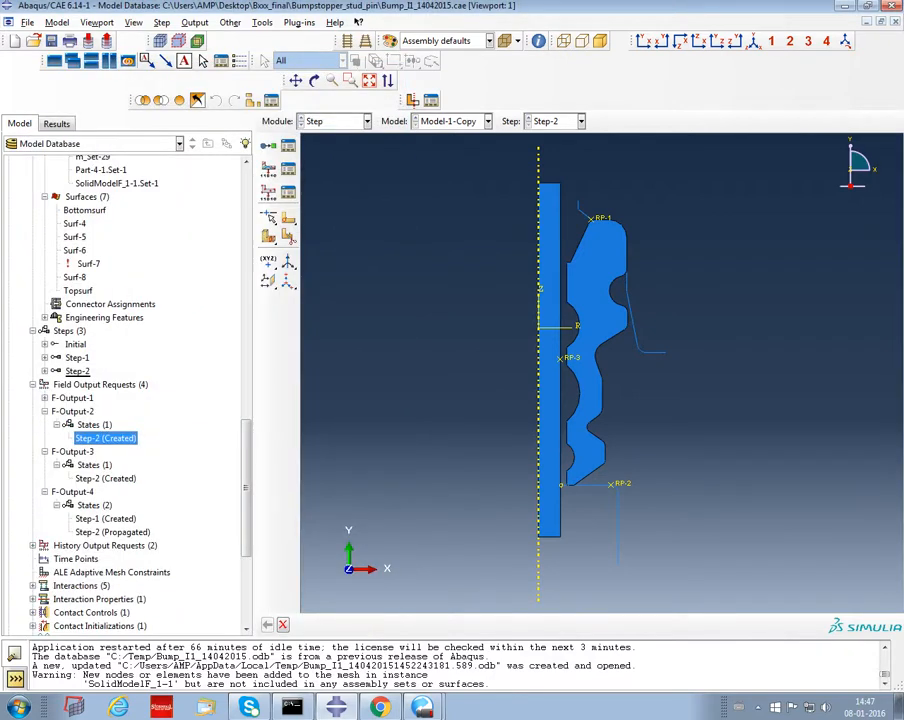
Collapse F-Output-2 and inspect the displacement and force variables requested in F-Output-3
click(45, 411)
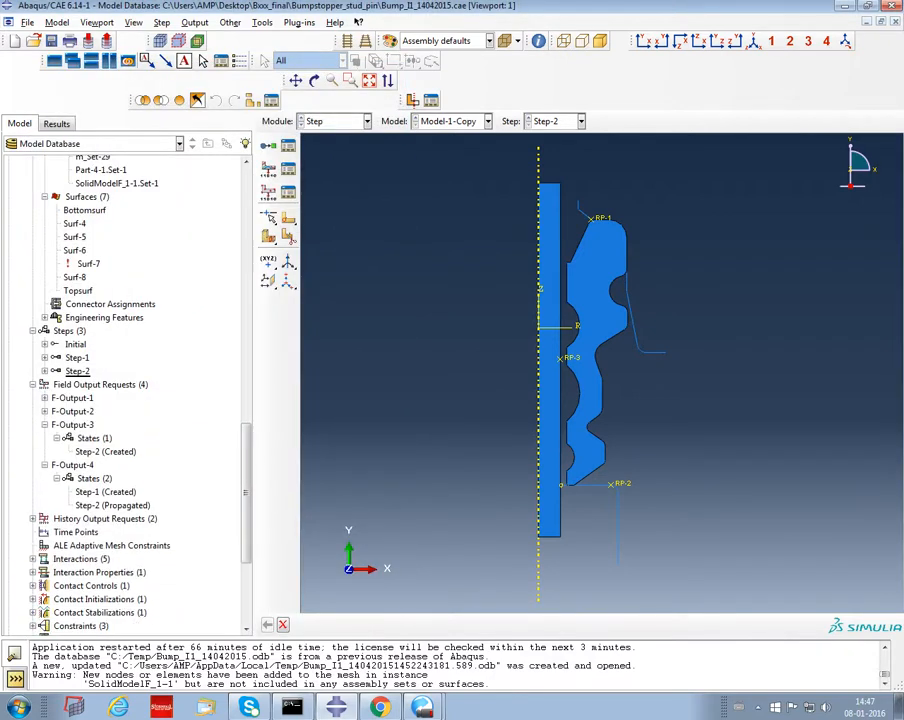
double_click(105, 451)
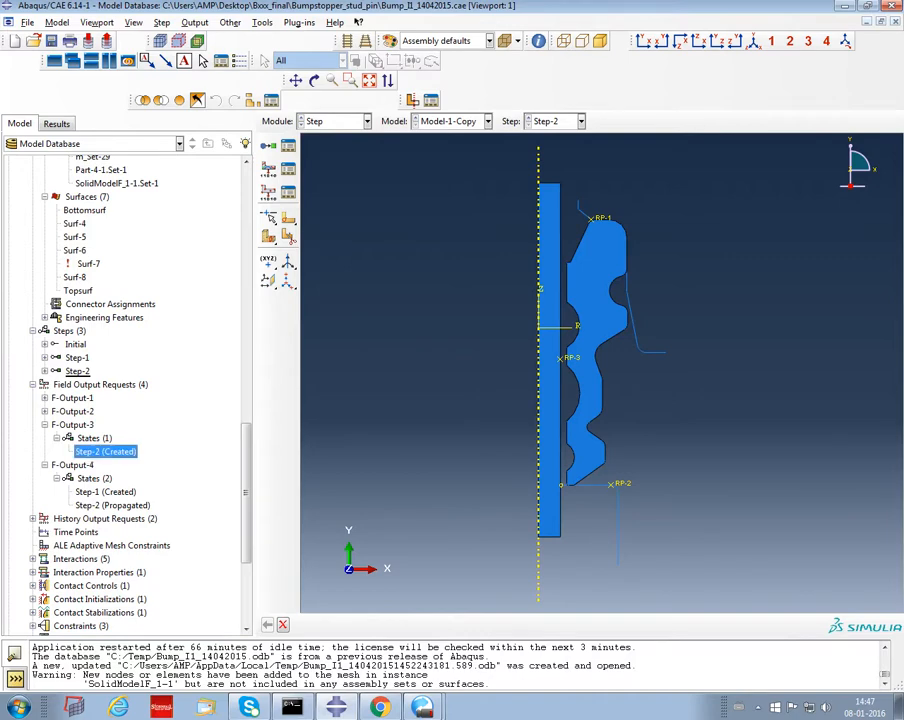
click(51, 294)
click(51, 294)
click(51, 310)
click(51, 310)
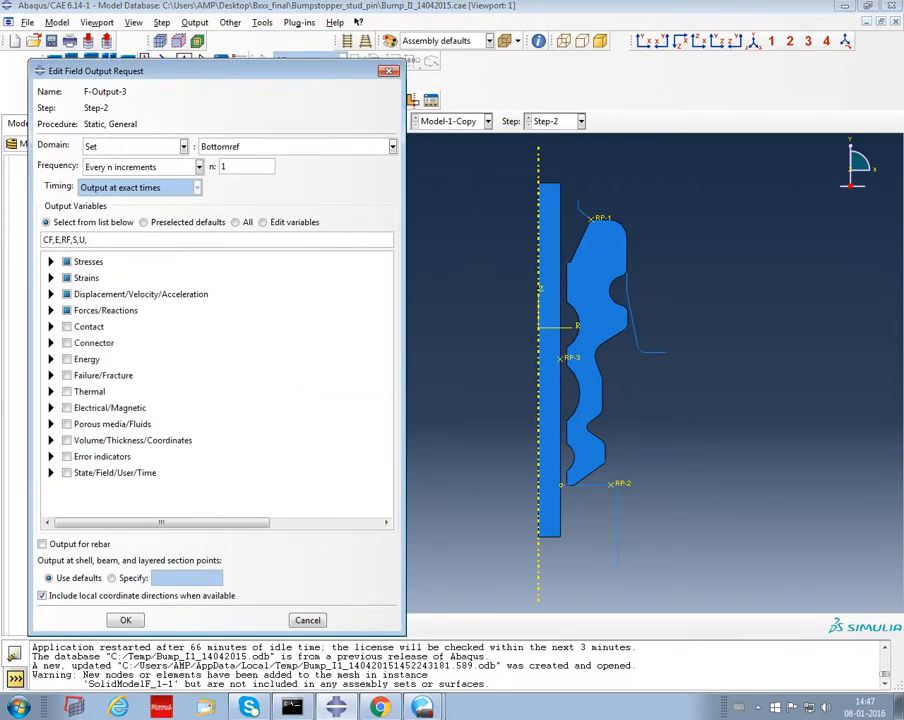
click(126, 620)
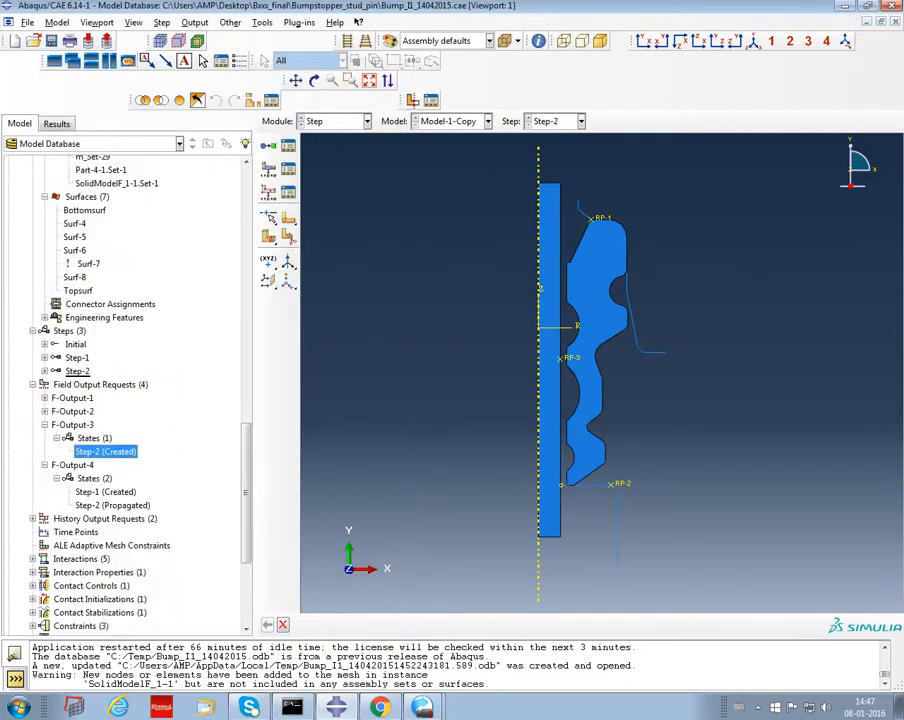
Collapse the field output entries, expand the history output requests and review H-Output-1 in Step-1
click(45, 465)
click(45, 425)
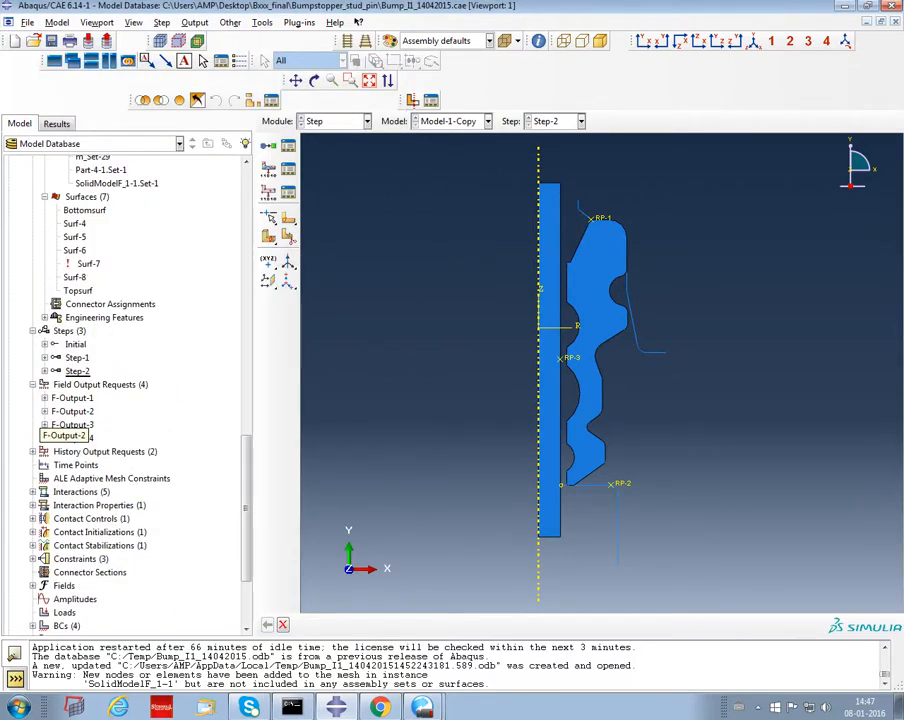
click(32, 451)
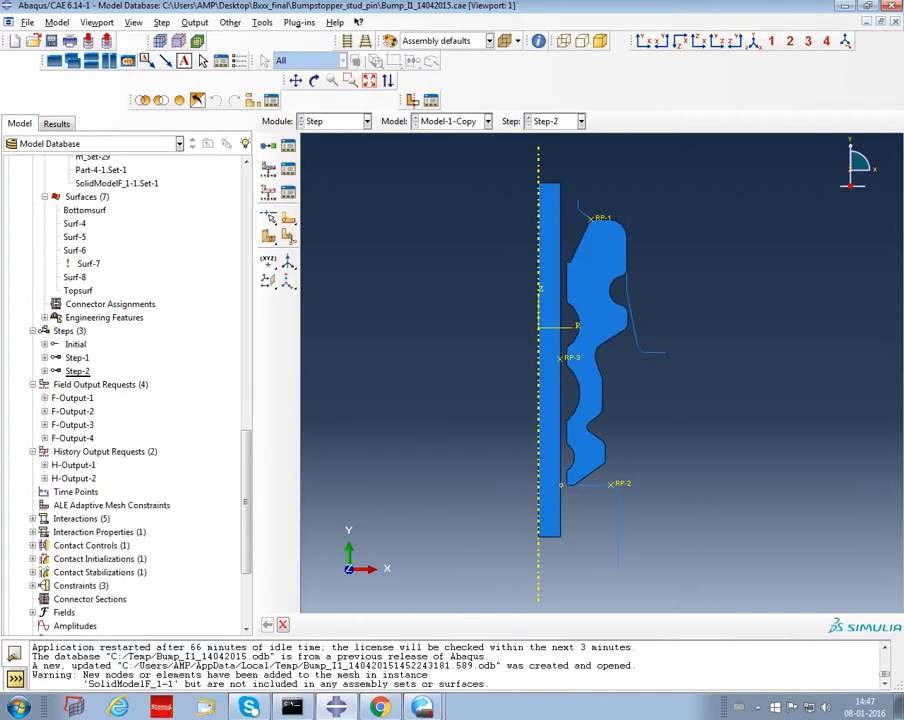
click(45, 465)
click(57, 478)
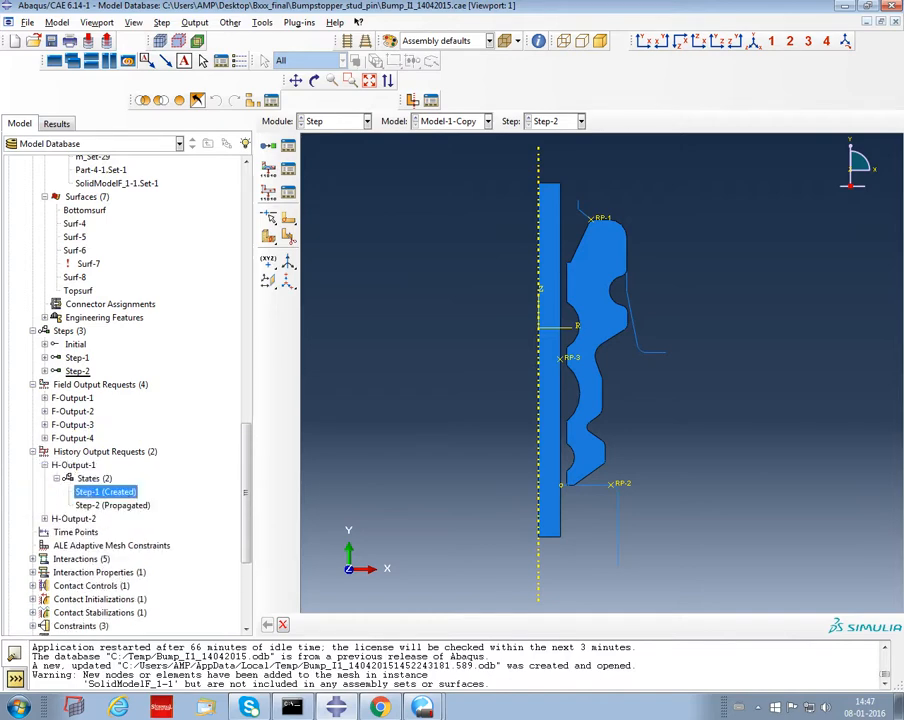
double_click(95, 490)
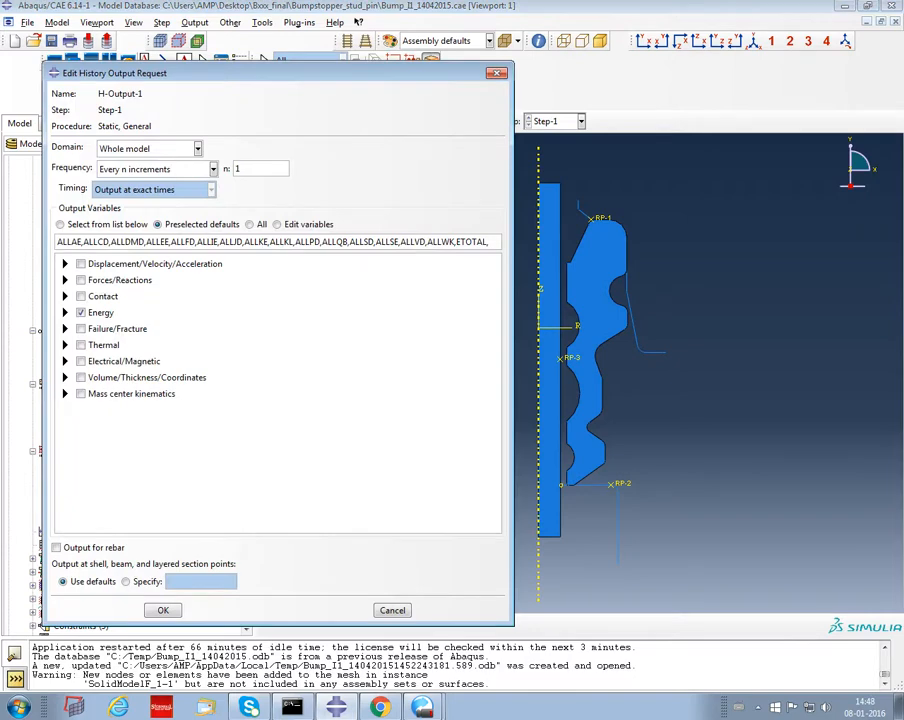
key(Escape)
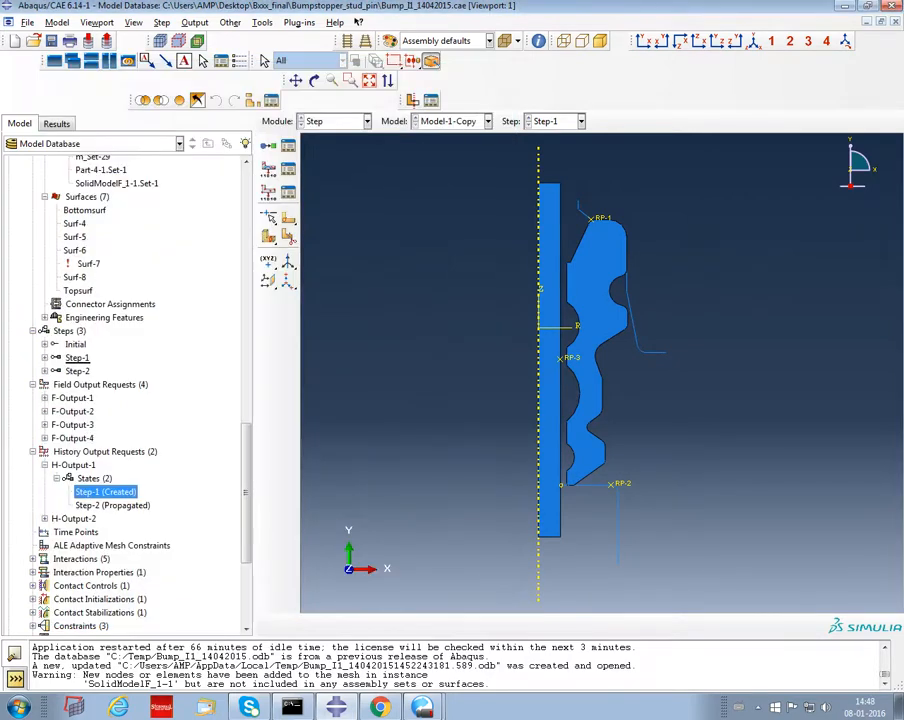
Review the domain set and requested variables of history output request H-Output-2 in Step-1
click(45, 518)
click(57, 531)
double_click(105, 545)
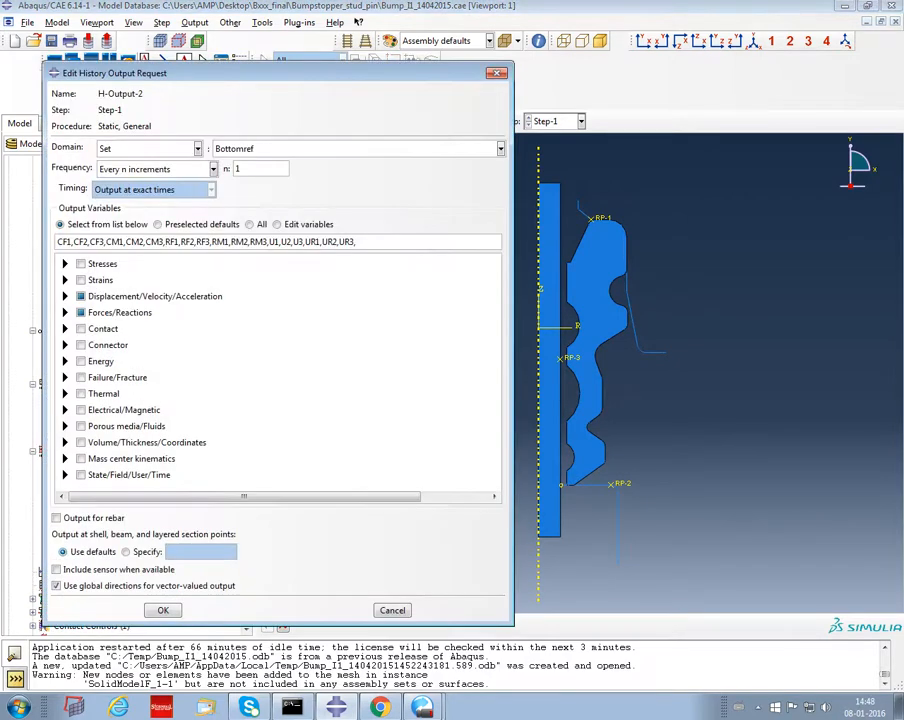
key(Escape)
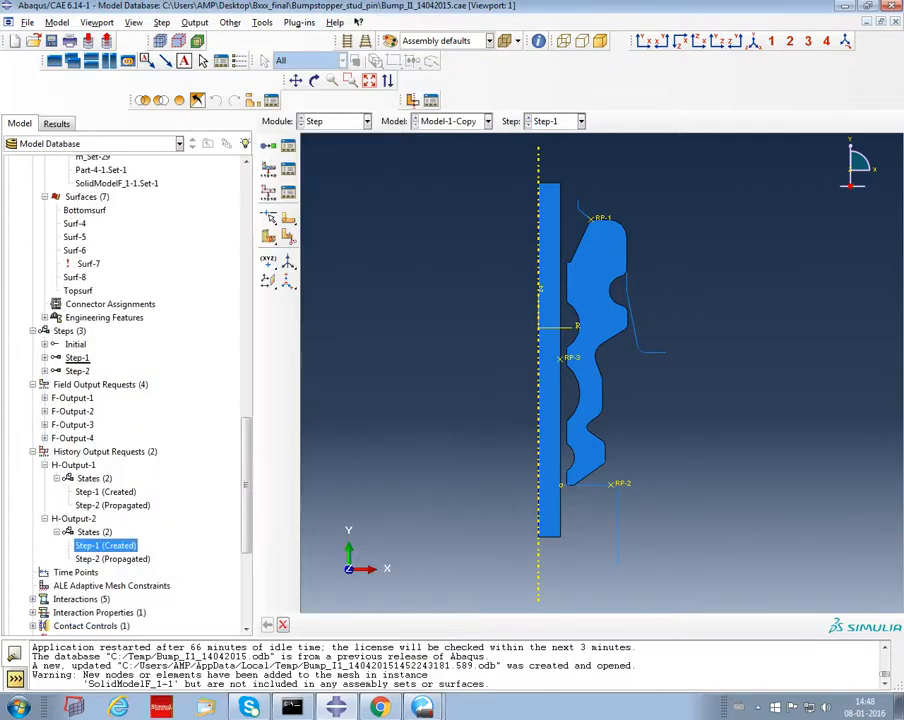
Expand the model's interactions and open Int-5 to review its definition
scroll(125, 390, down, 4)
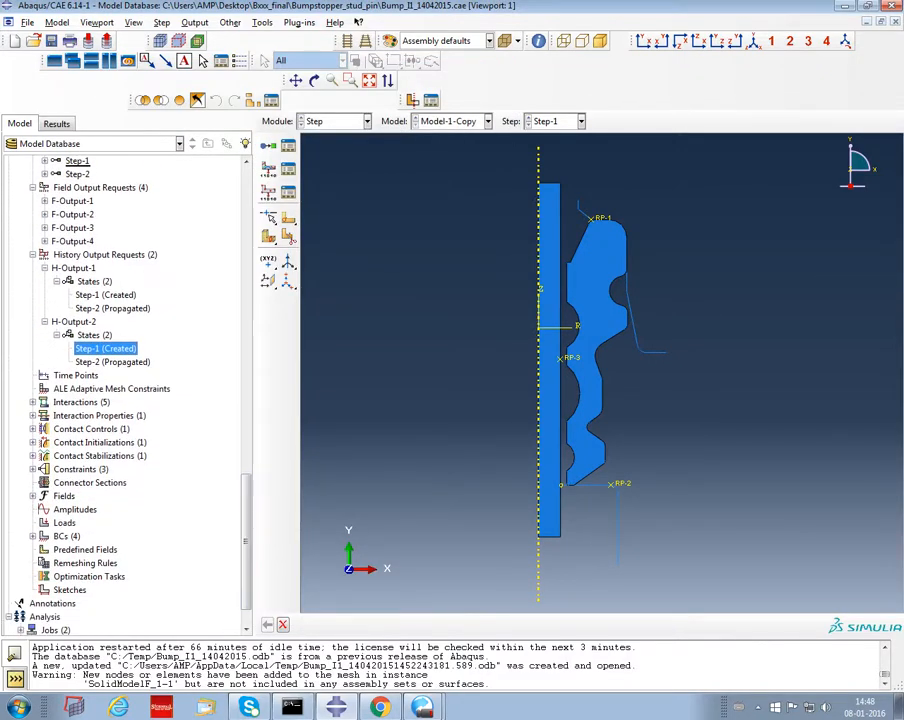
click(33, 402)
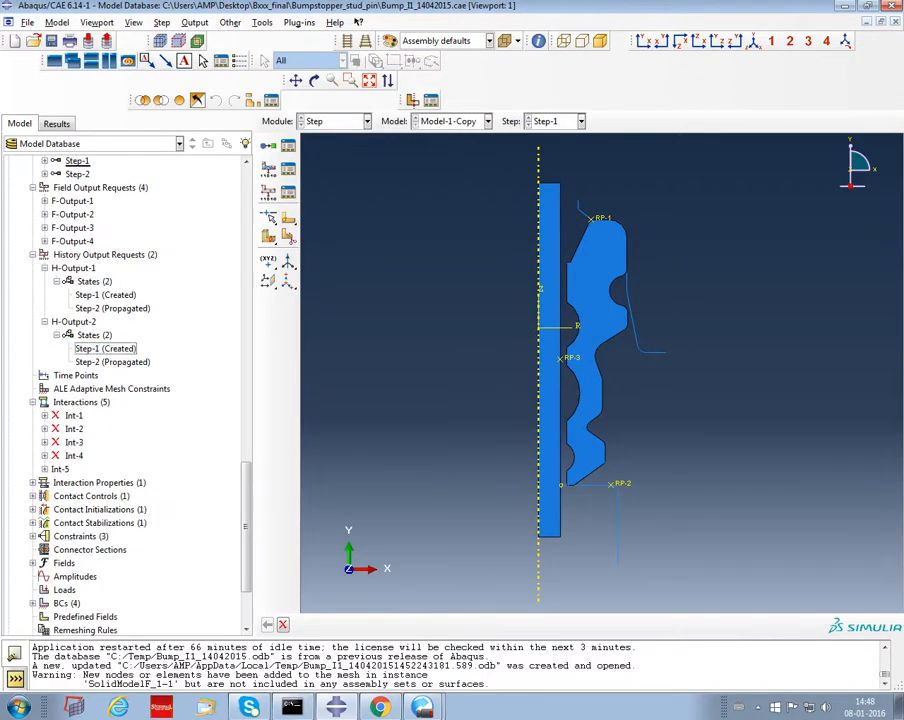
double_click(60, 469)
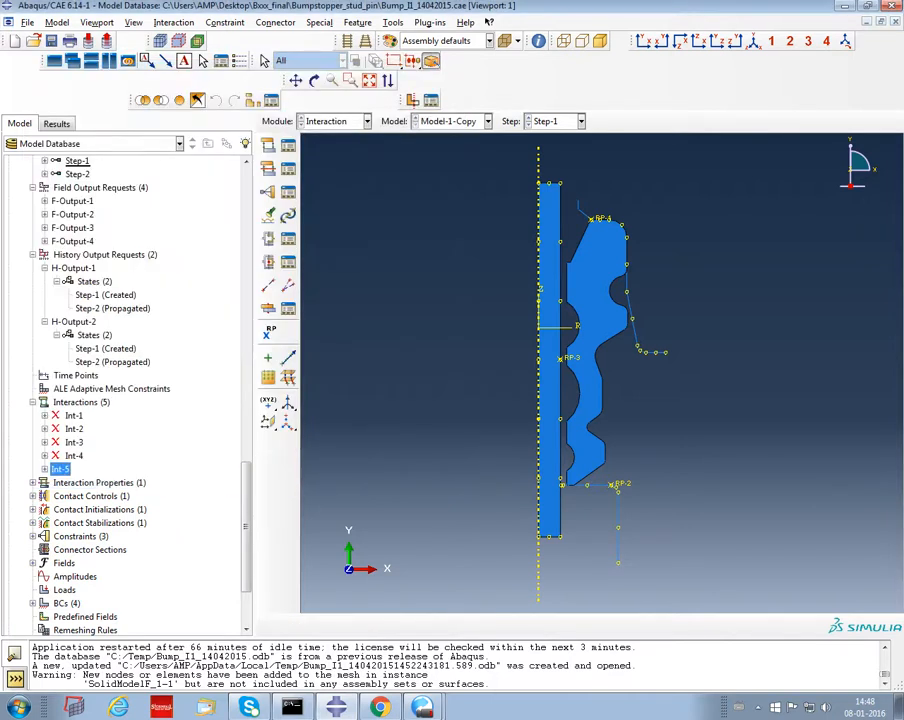
Open contact property IntProp-1 and examine its tangential behavior, normal behavior and geometric properties
click(33, 483)
double_click(69, 496)
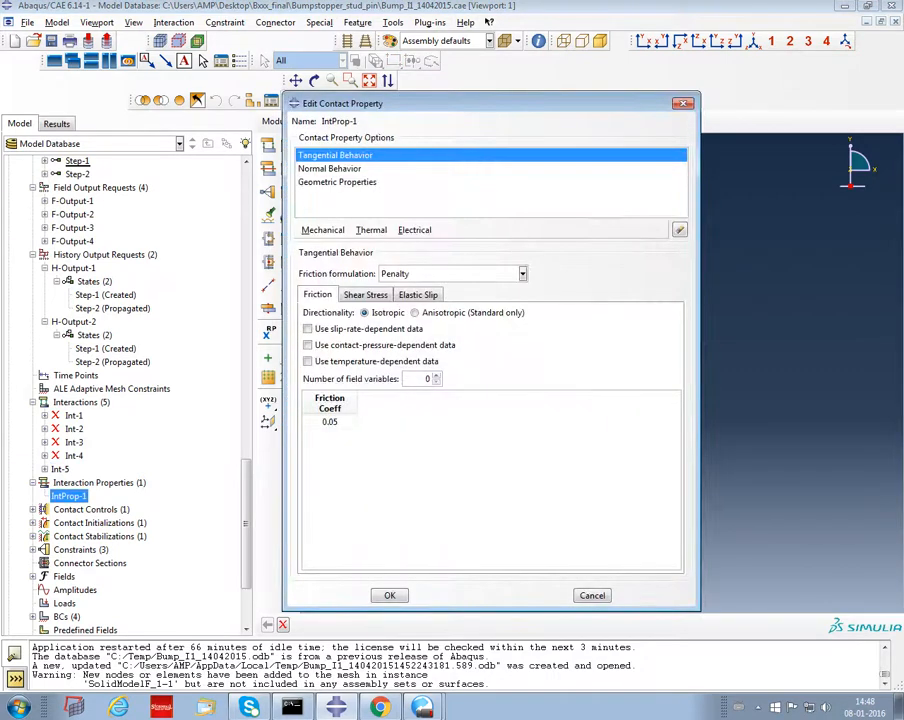
click(330, 169)
click(337, 182)
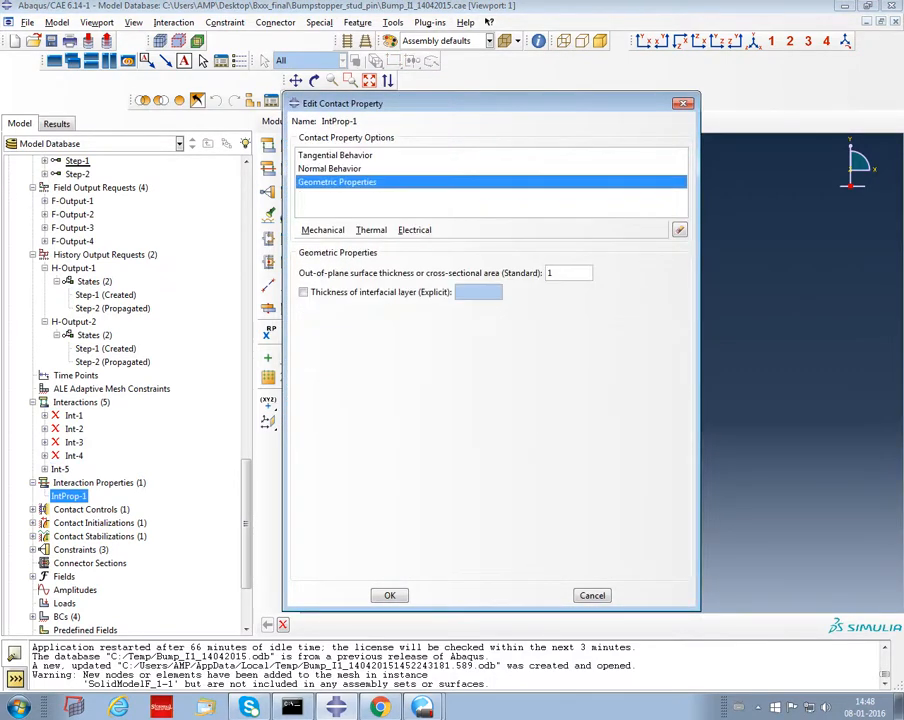
Close the contact property, expand the contact controls and review the stabilization settings of ContCtrl-1
click(389, 595)
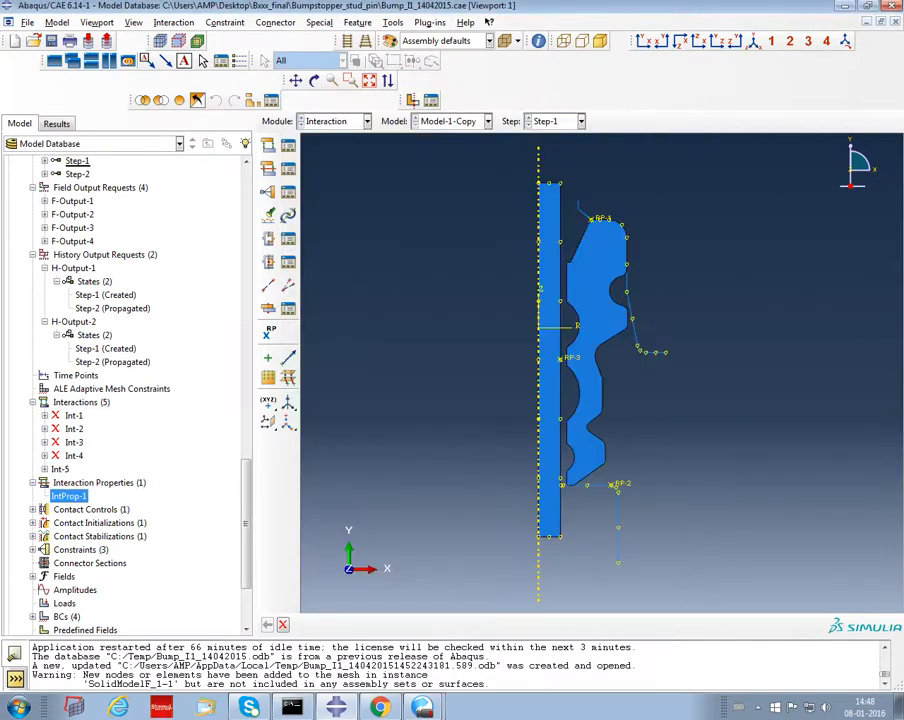
click(33, 510)
double_click(71, 523)
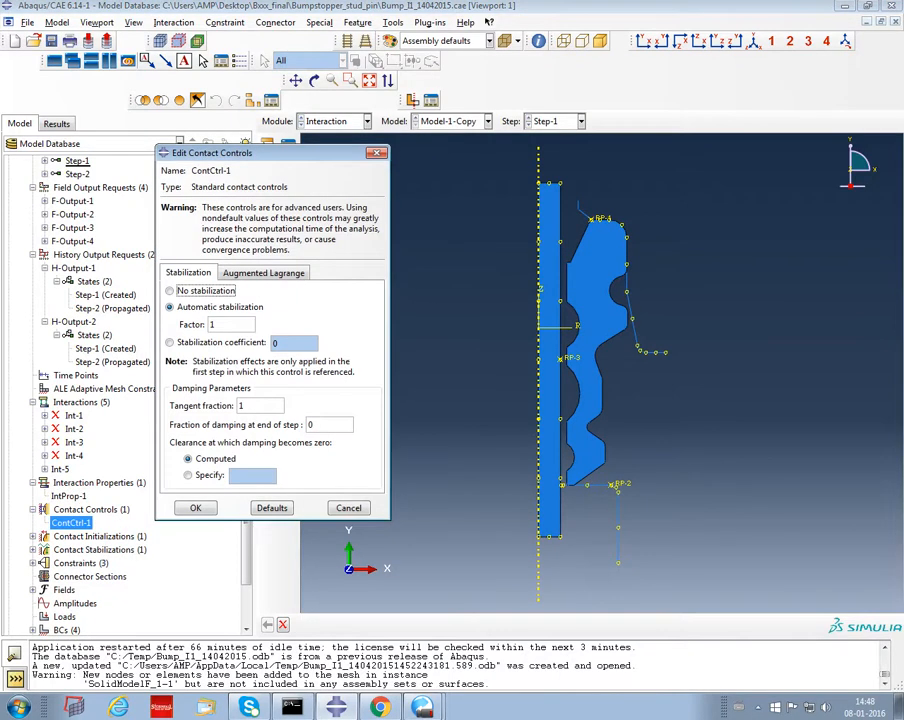
click(196, 508)
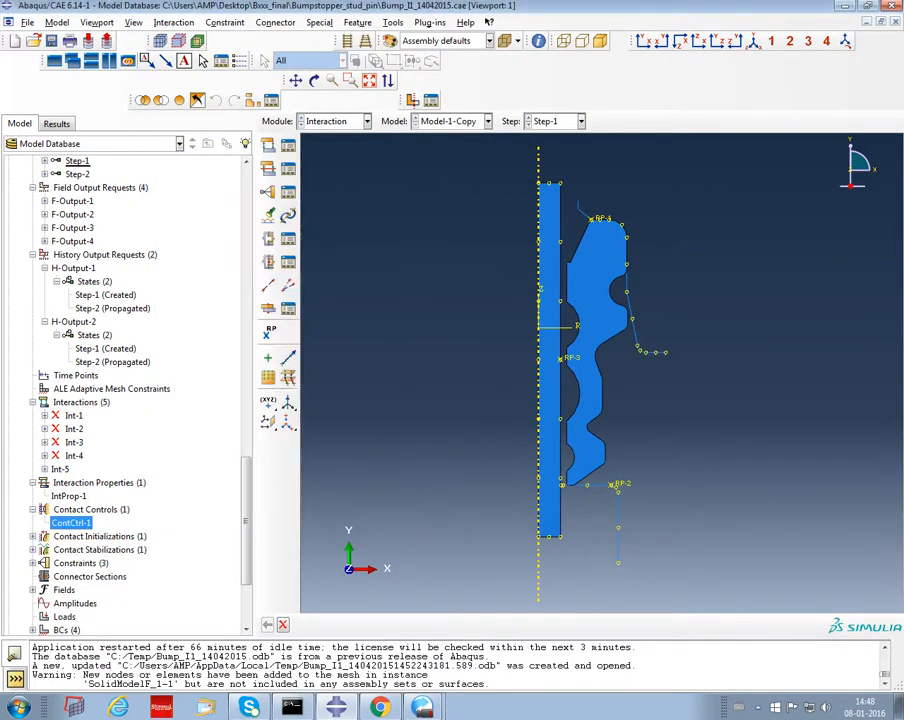
Review the definitions of contact initialization CInit-1 and contact stabilization CStab-1
click(33, 537)
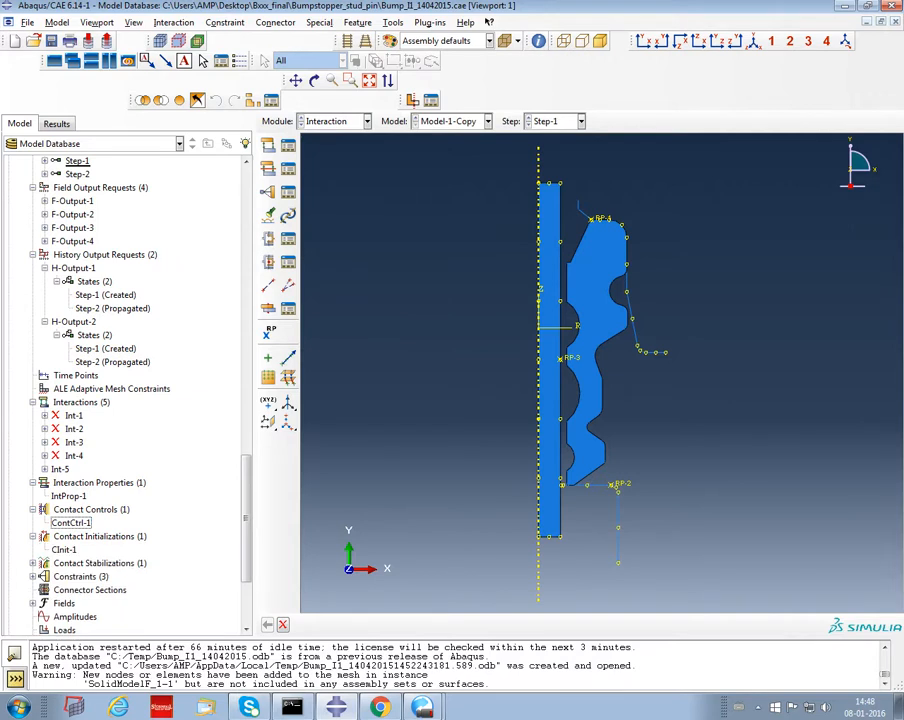
double_click(64, 550)
click(228, 401)
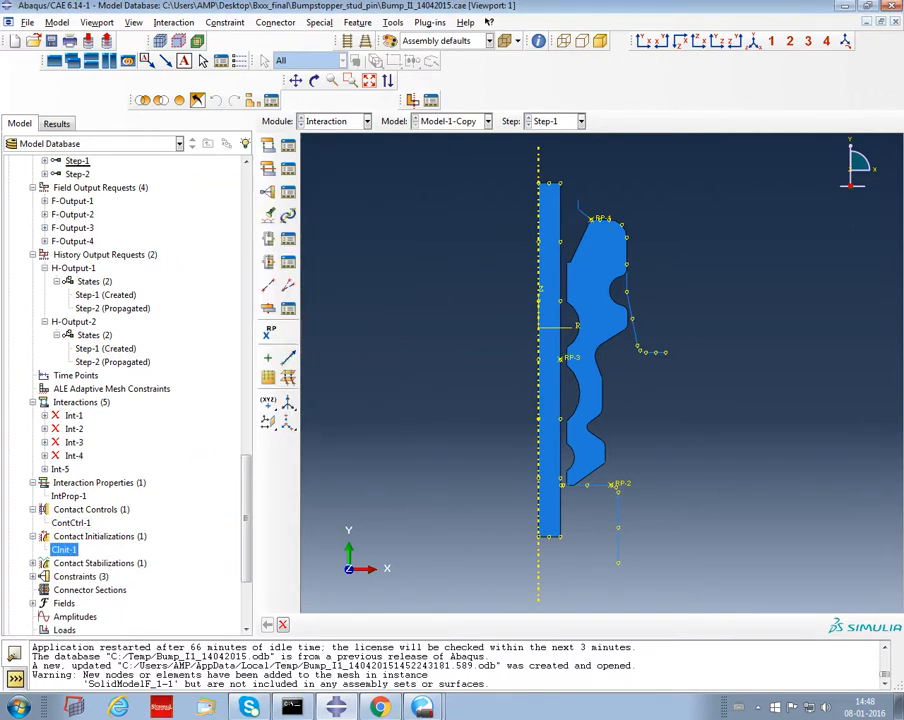
click(33, 563)
double_click(66, 577)
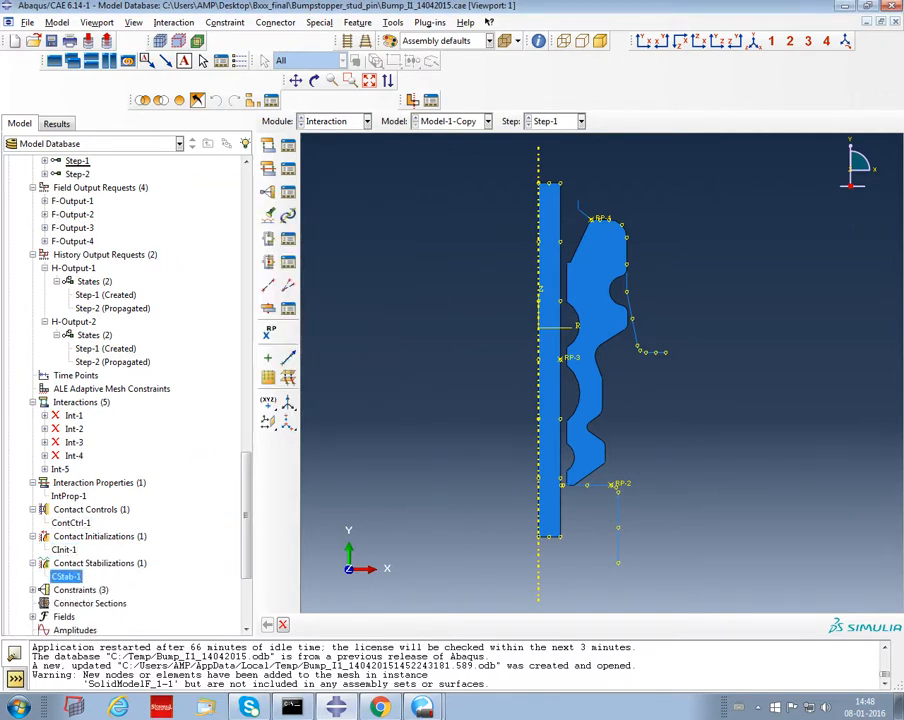
click(264, 469)
Expand the constraints and review the rigid body definitions of Constraint-1, Constraint-2 and Constraint-3
click(33, 590)
double_click(74, 602)
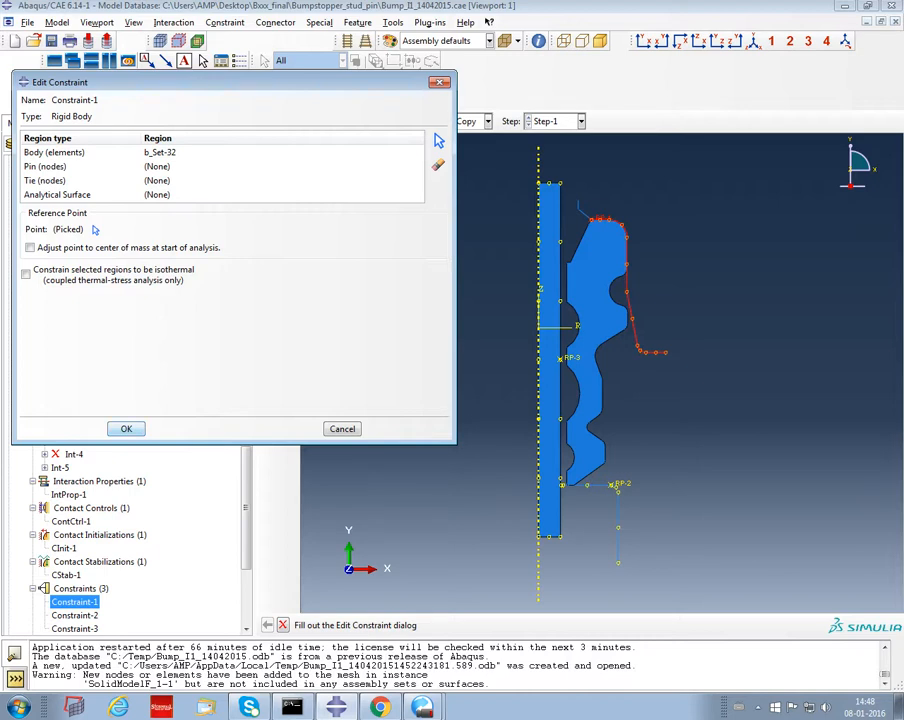
click(126, 429)
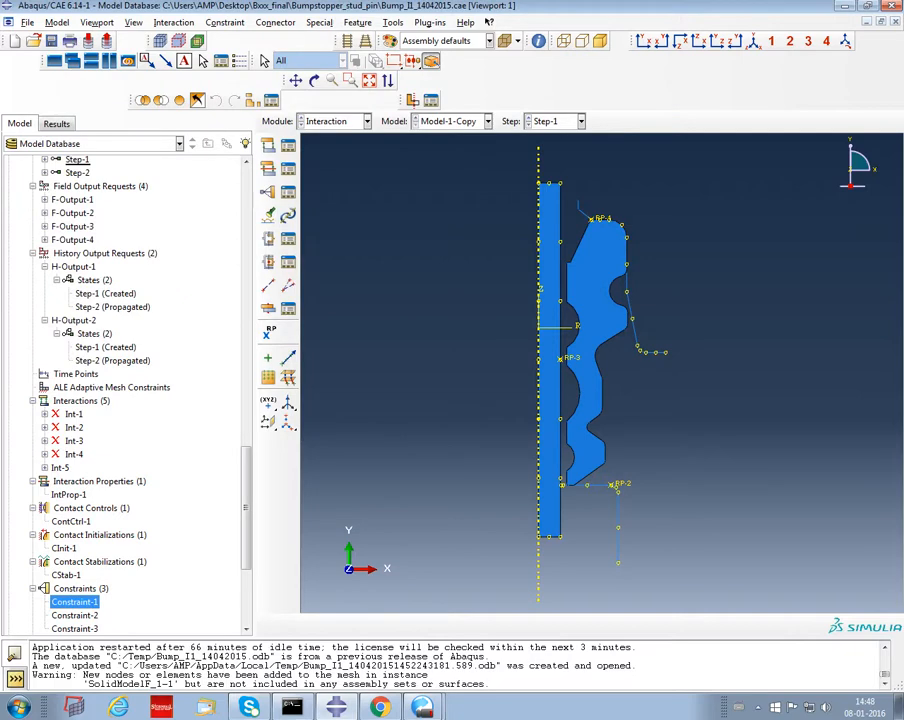
double_click(74, 615)
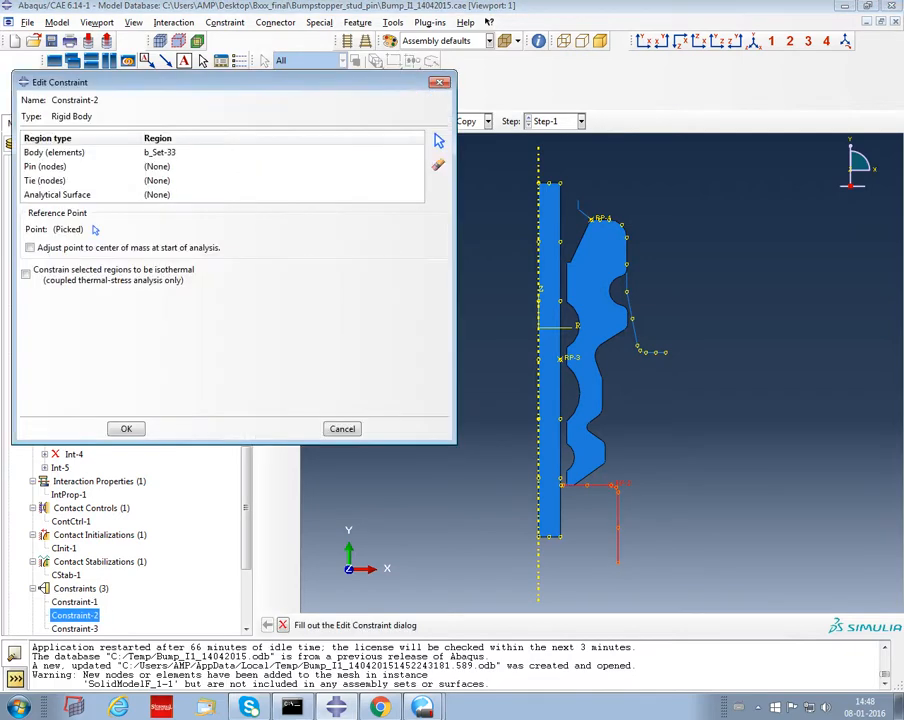
click(126, 429)
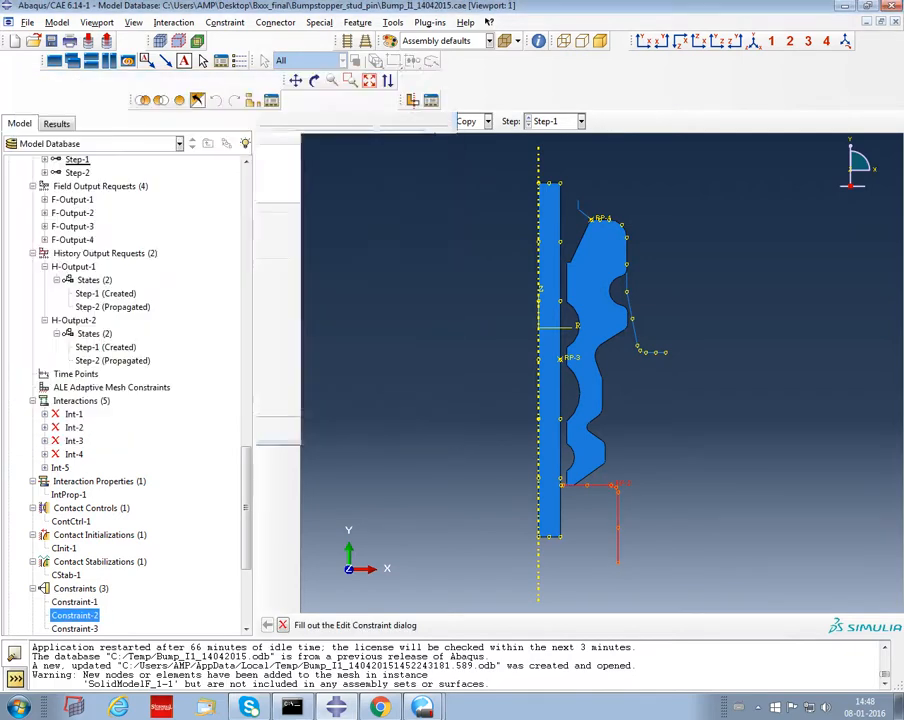
drag(246, 507, 246, 546)
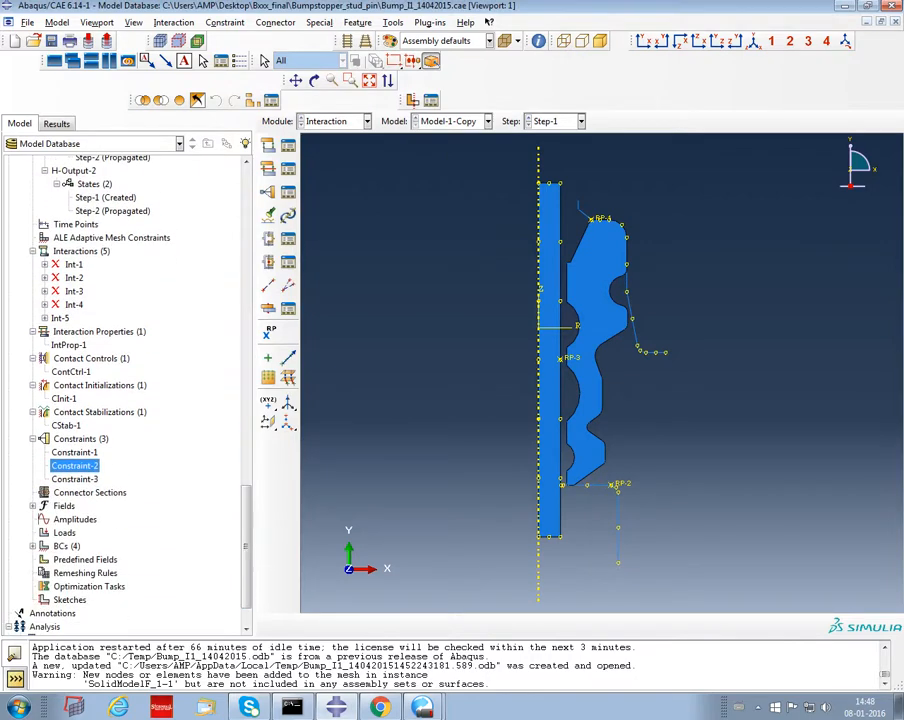
double_click(74, 479)
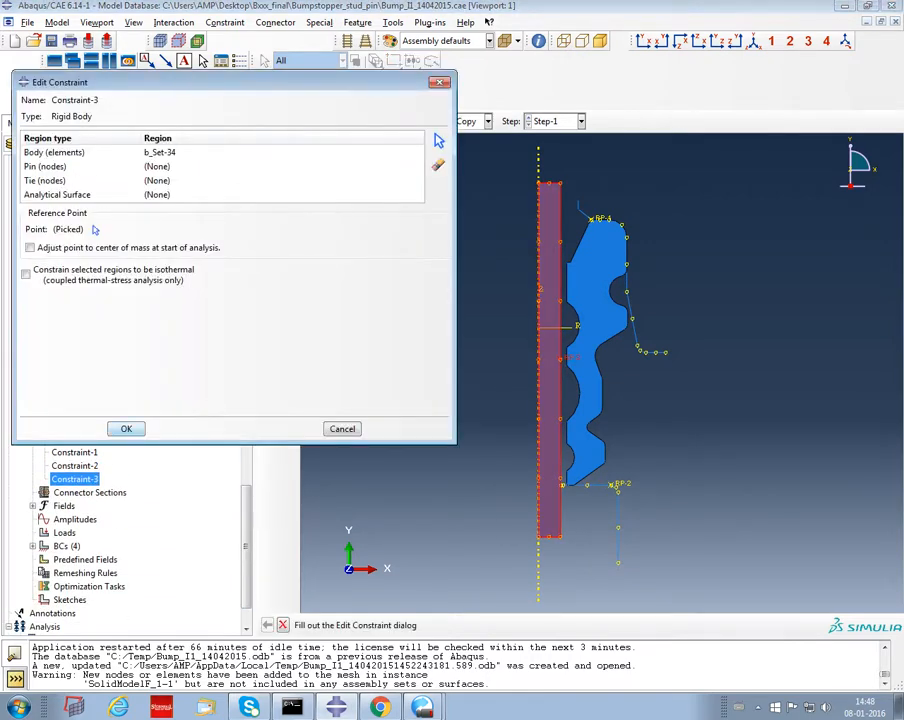
click(126, 429)
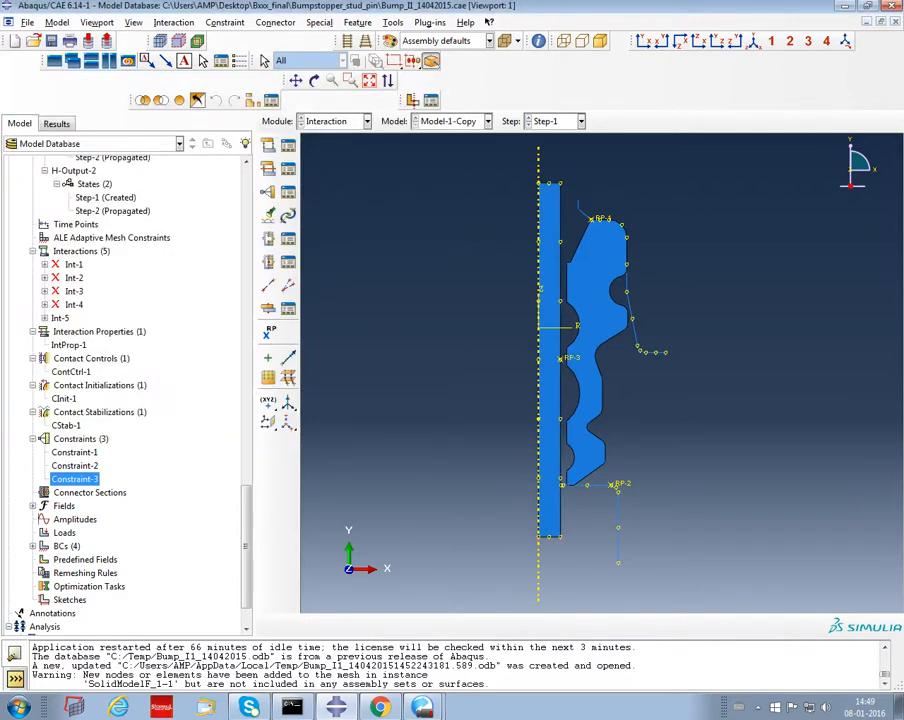
Expand the boundary conditions and review the definitions of BC-1 and BC-2, keeping the model visible beside the BC-2 settings
click(32, 546)
double_click(60, 559)
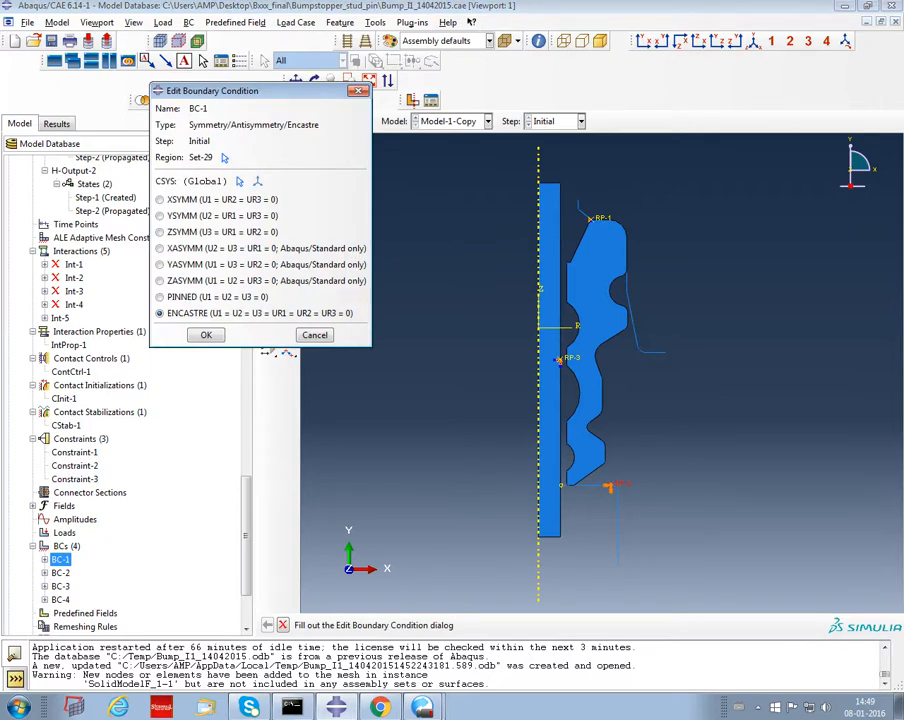
key(Return)
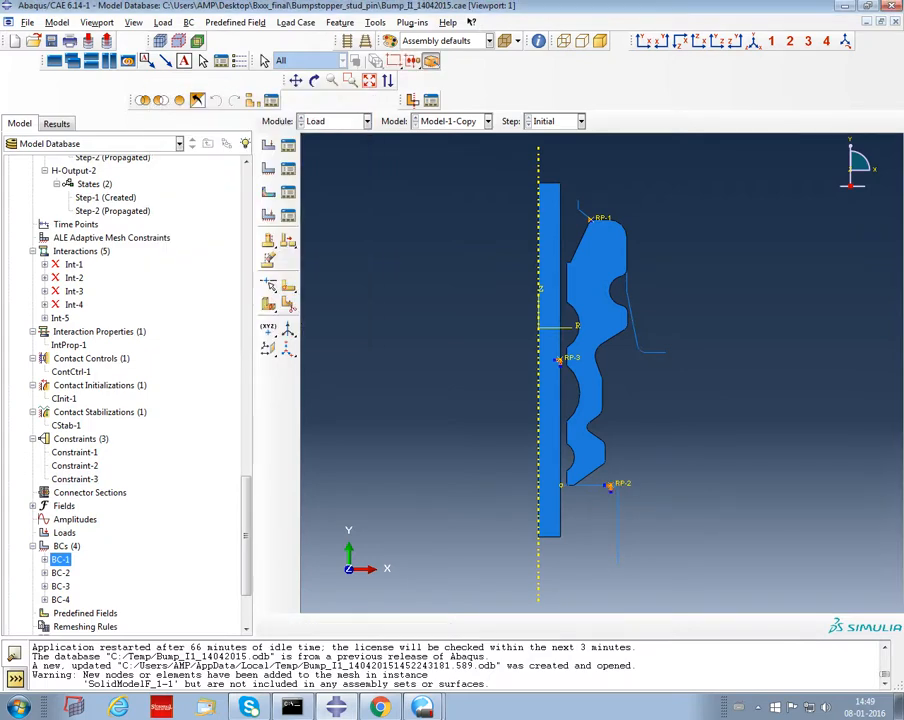
double_click(60, 572)
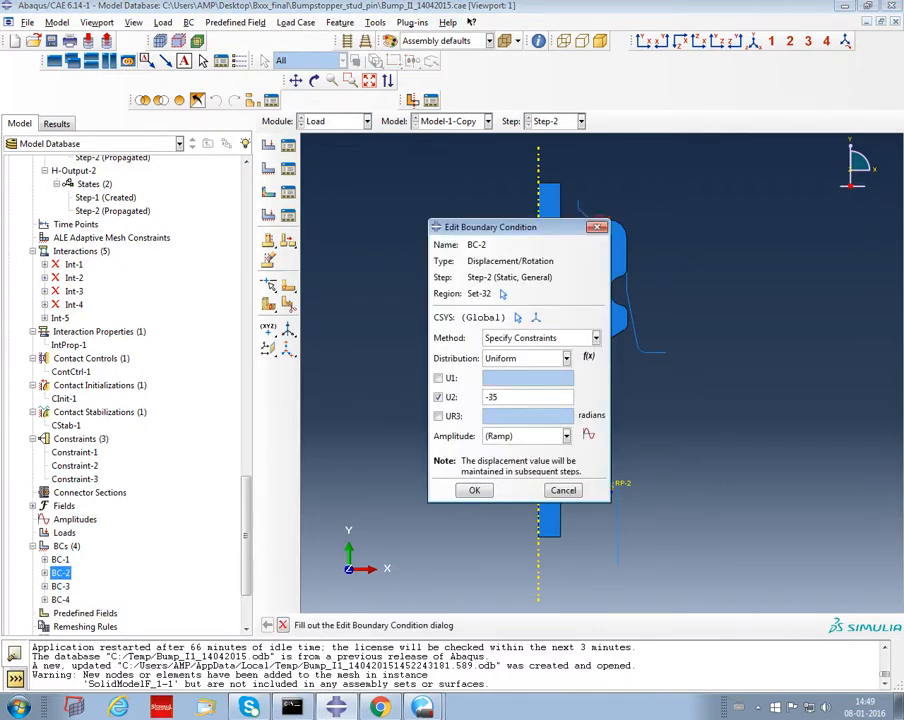
drag(490, 227, 365, 198)
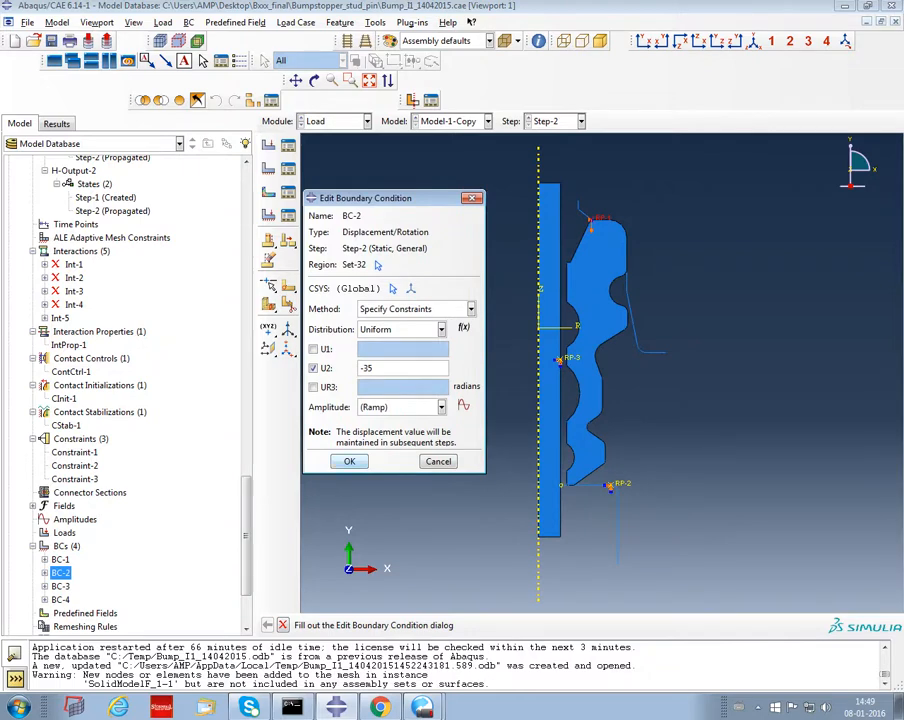
click(349, 461)
Review the definitions of boundary conditions BC-3 and BC-4
double_click(60, 586)
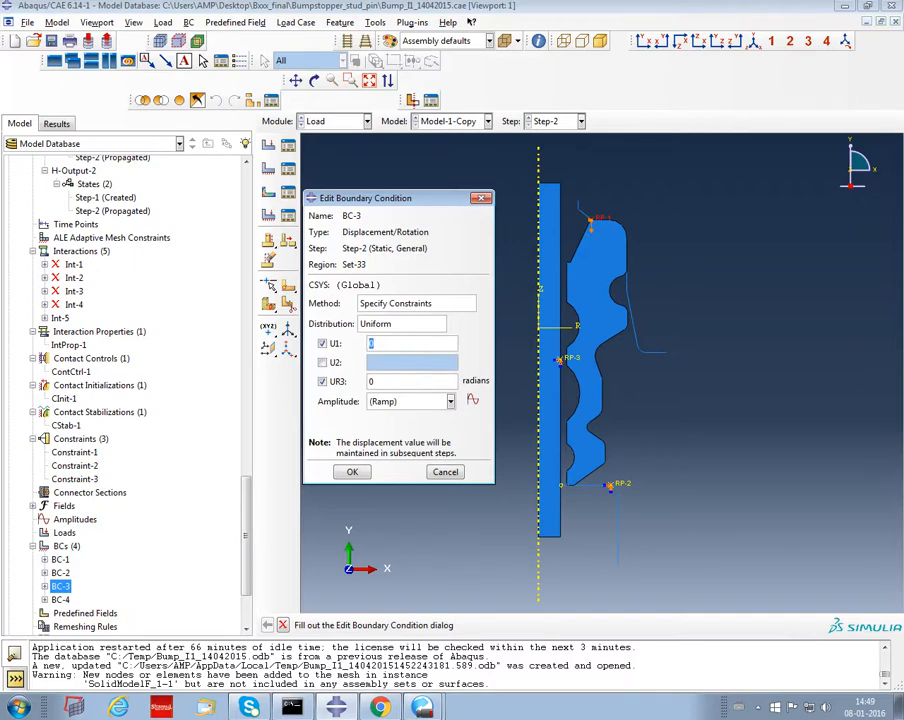
key(Return)
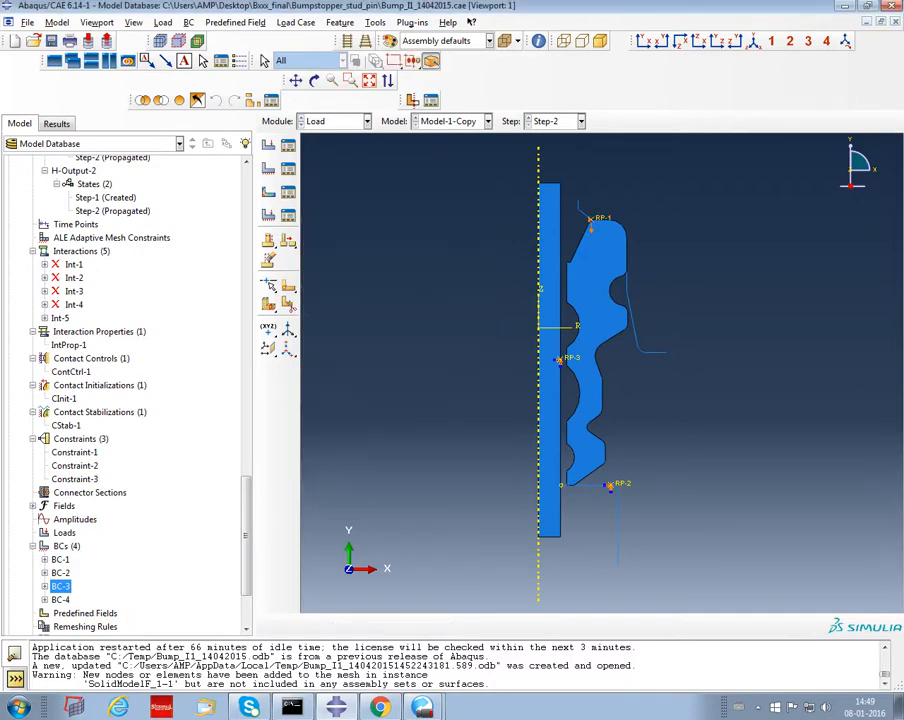
double_click(60, 600)
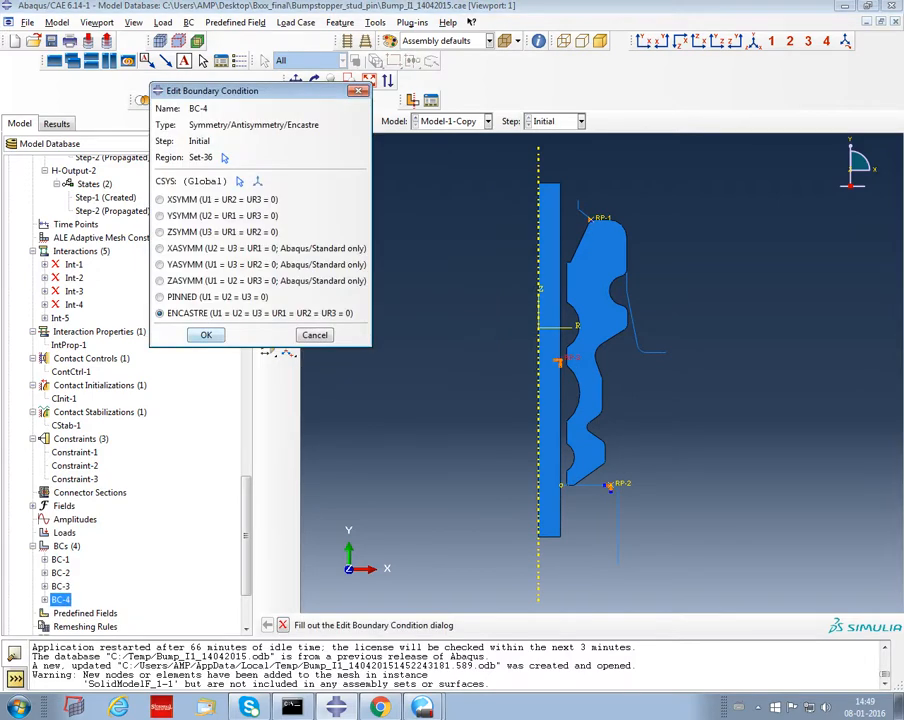
key(Return)
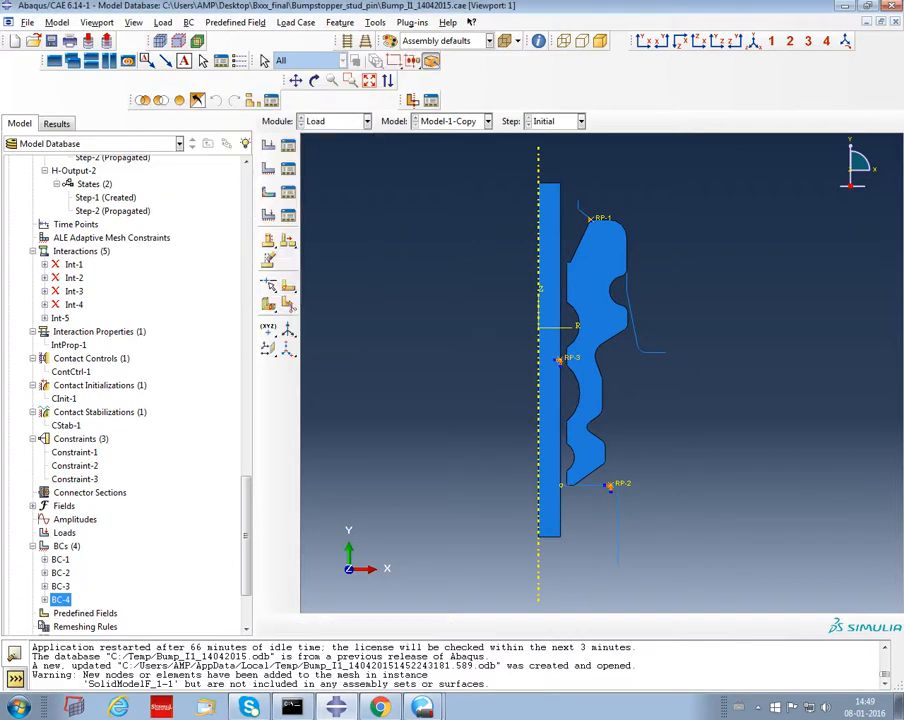
Recheck Constraint-2, Constraint-3 and Constraint-1 by highlighting their rigid body regions in the model
double_click(75, 466)
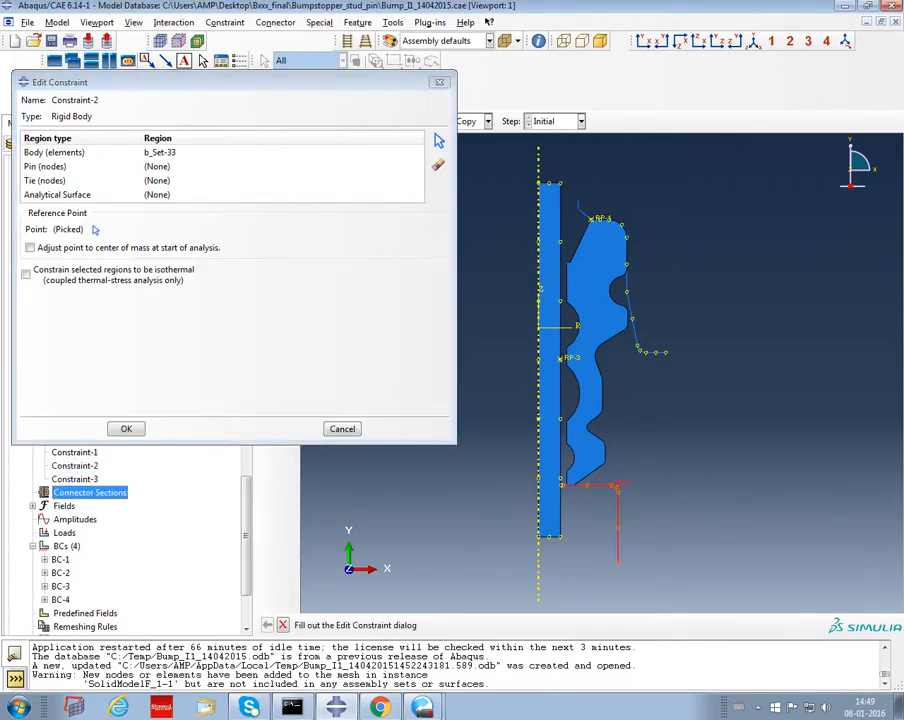
key(Escape)
click(75, 479)
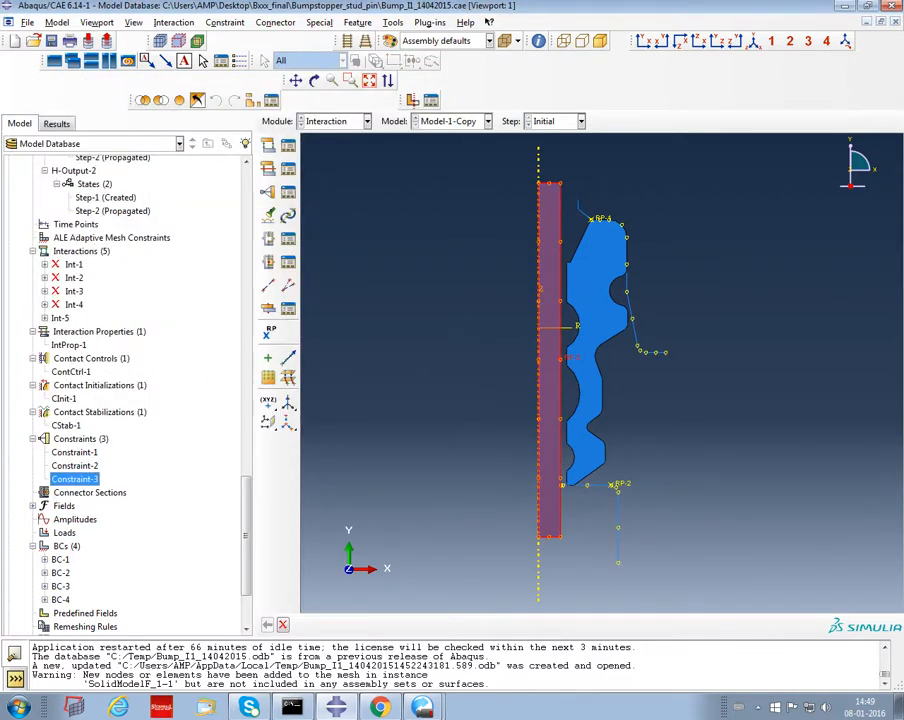
key(Up)
key(Up)
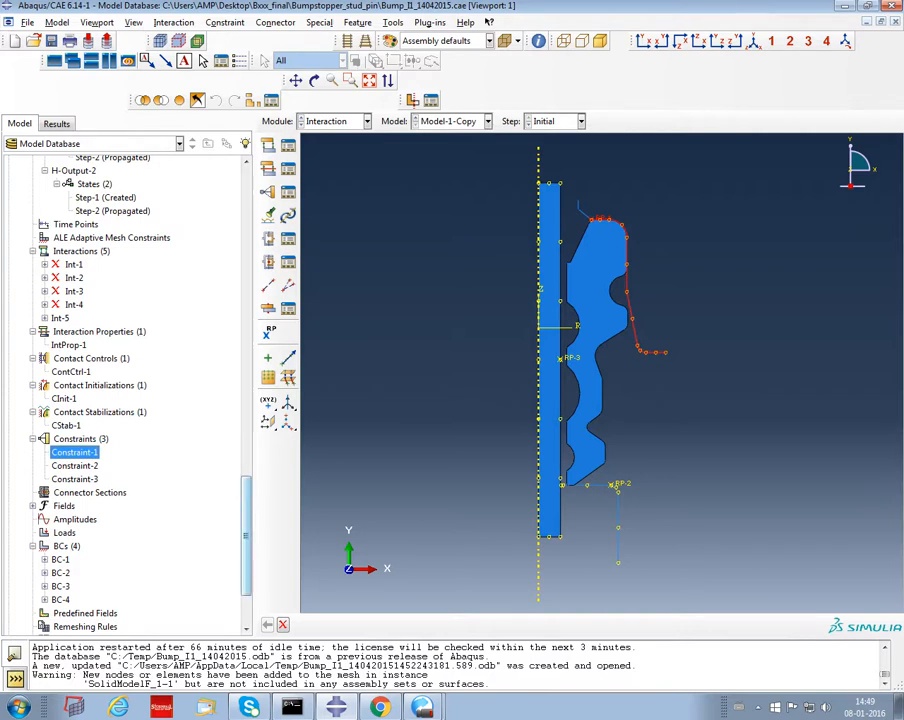
Expand the analysis jobs and open the monitor for job Bump_I1_14042015
scroll(125, 390, down, 3)
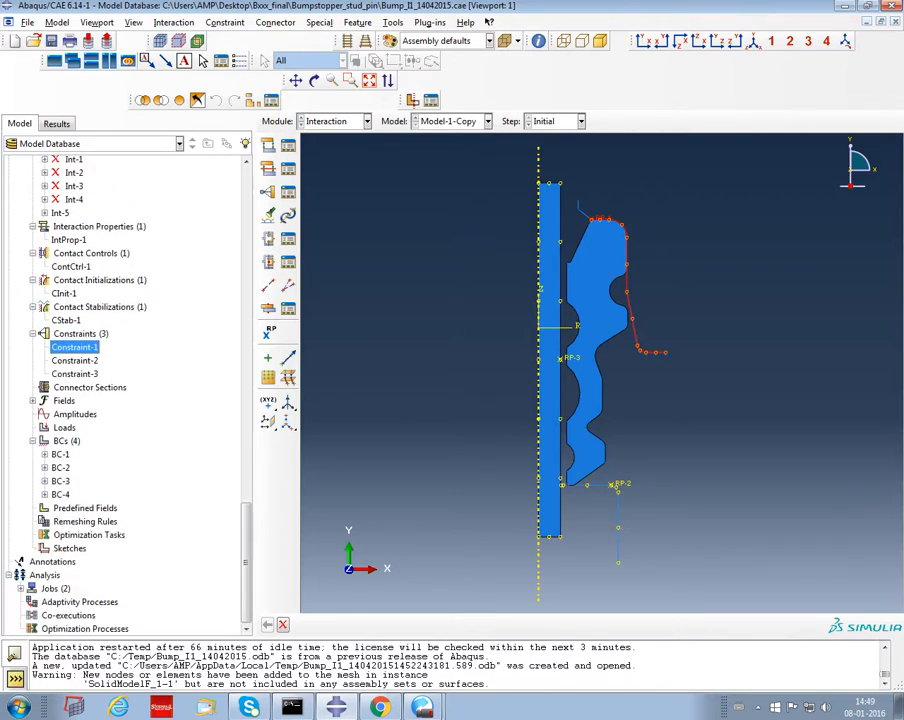
click(20, 588)
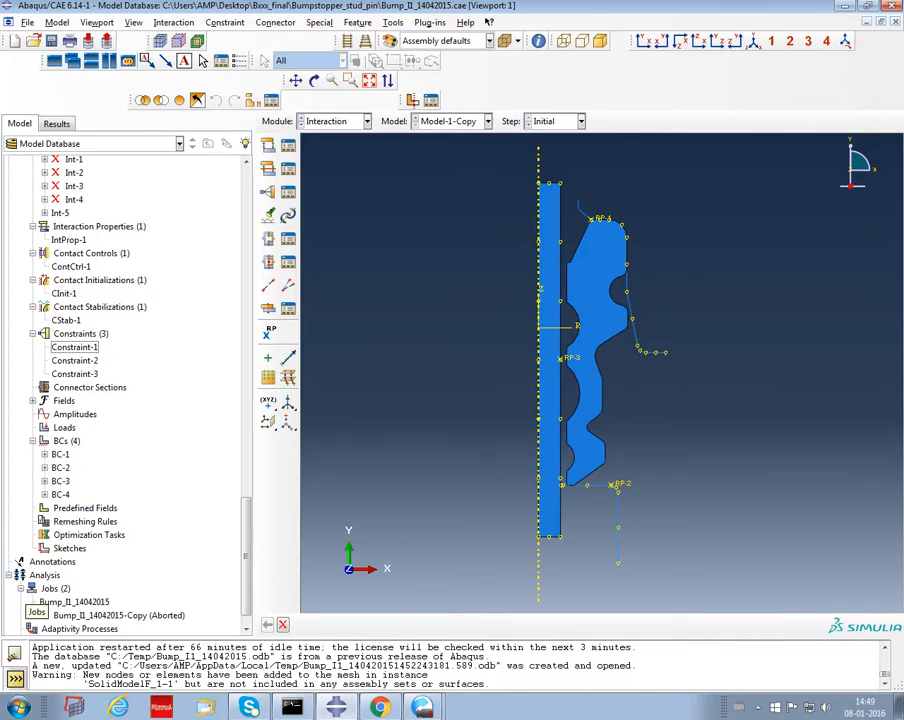
scroll(125, 390, up, 10)
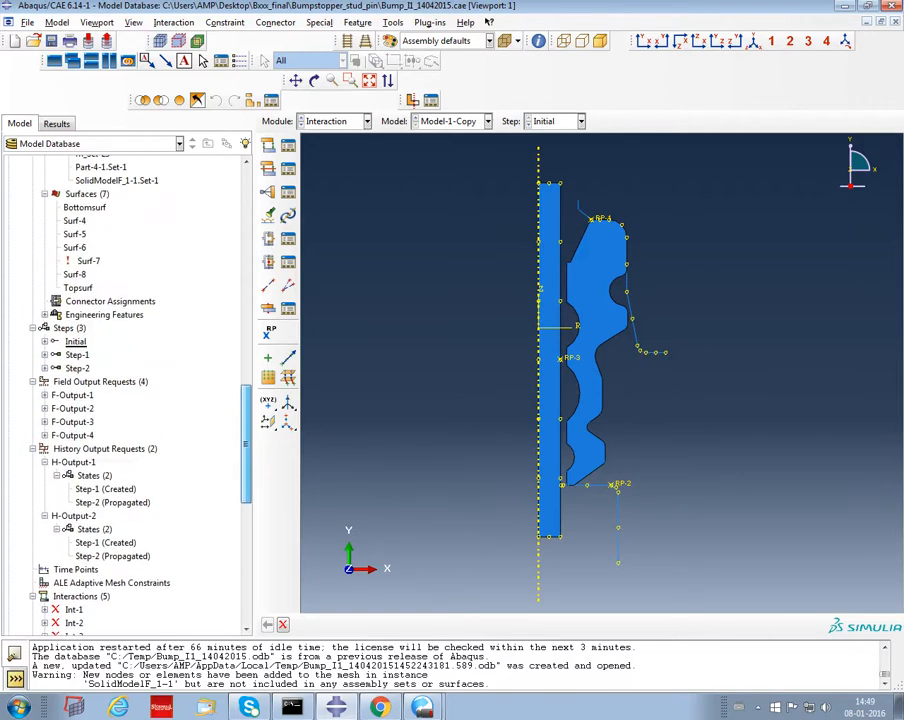
scroll(125, 390, down, 11)
right_click(68, 575)
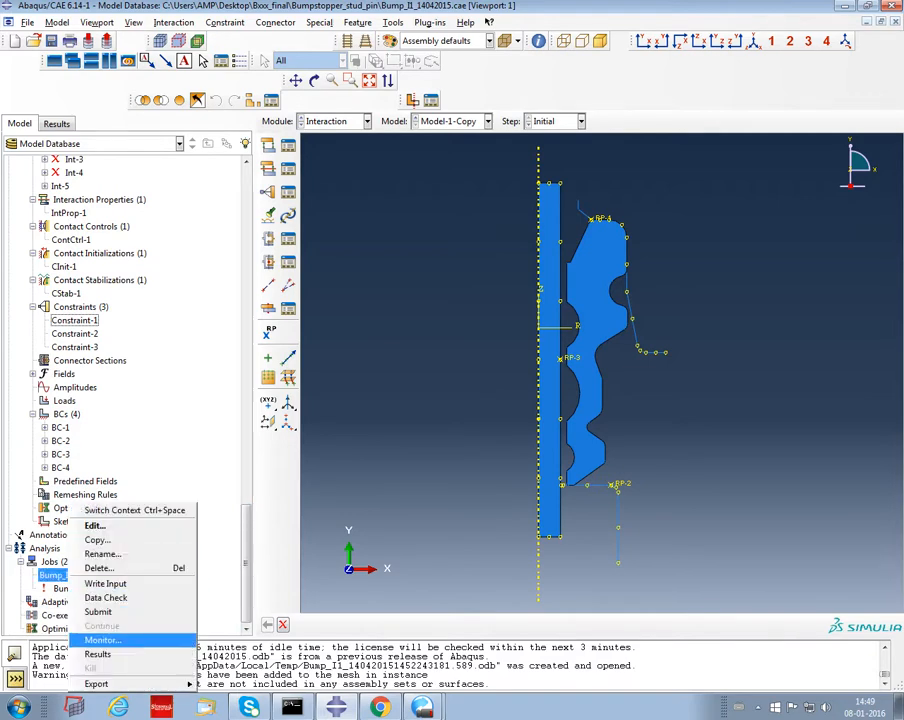
click(102, 639)
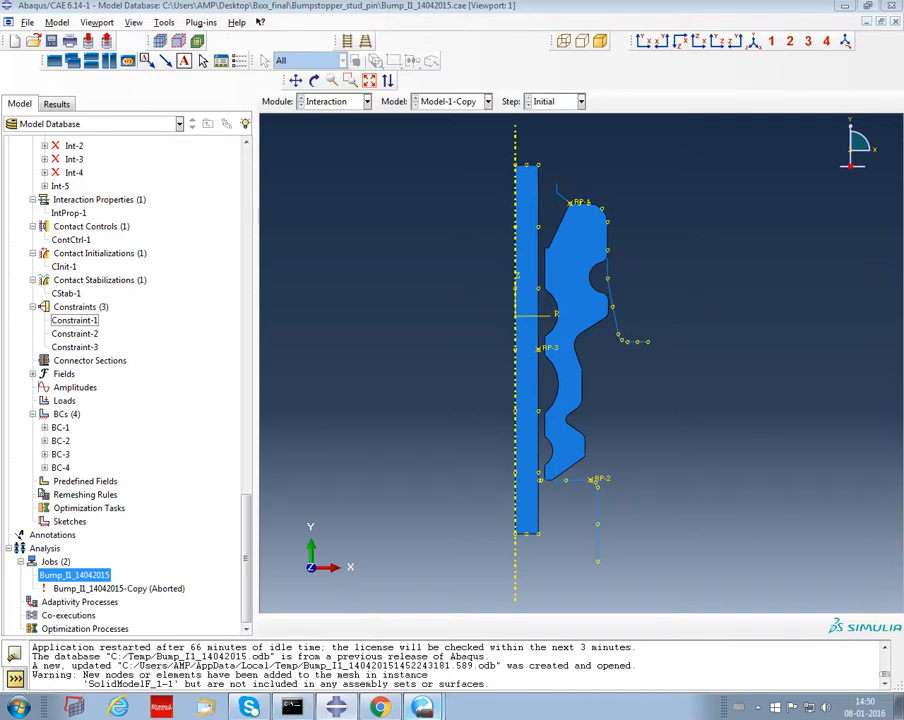
Display output database Bump_I1_140420151452243181.589.odb and plot displacement magnitude contours on the deformed shape
click(57, 104)
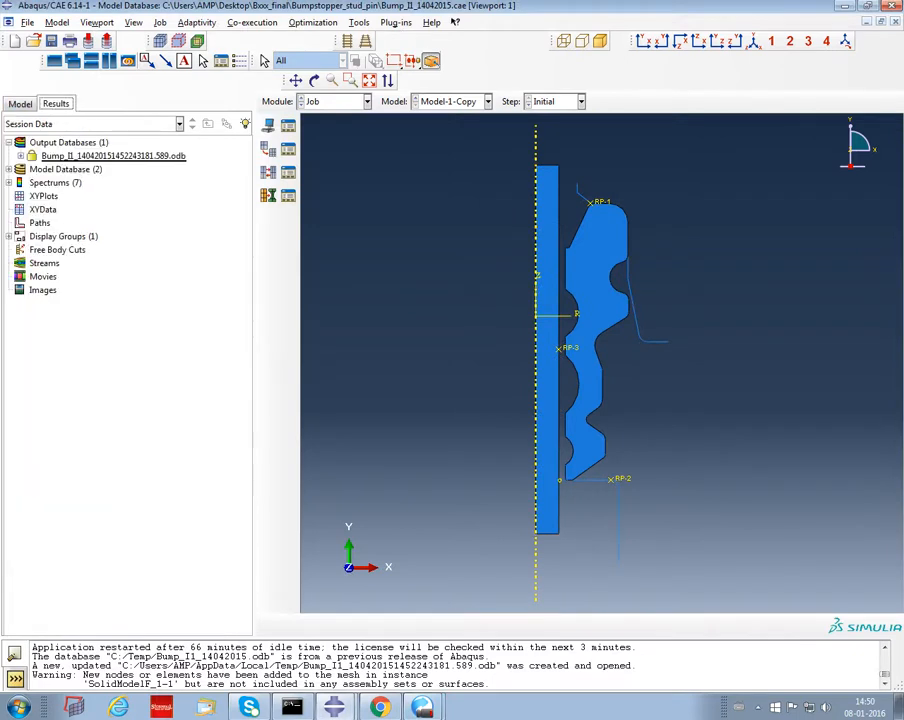
right_click(72, 157)
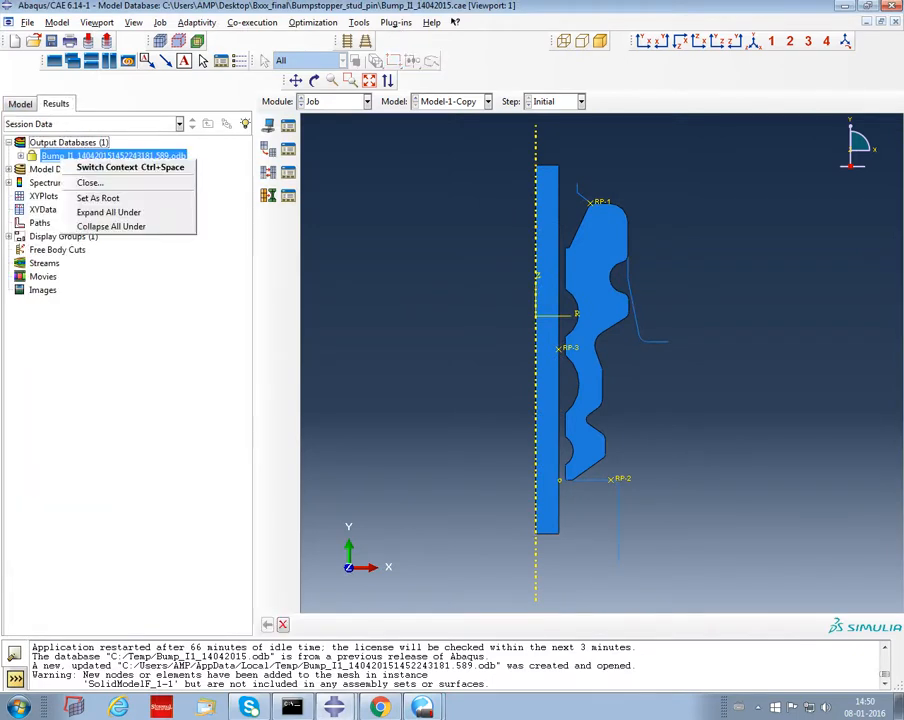
click(122, 168)
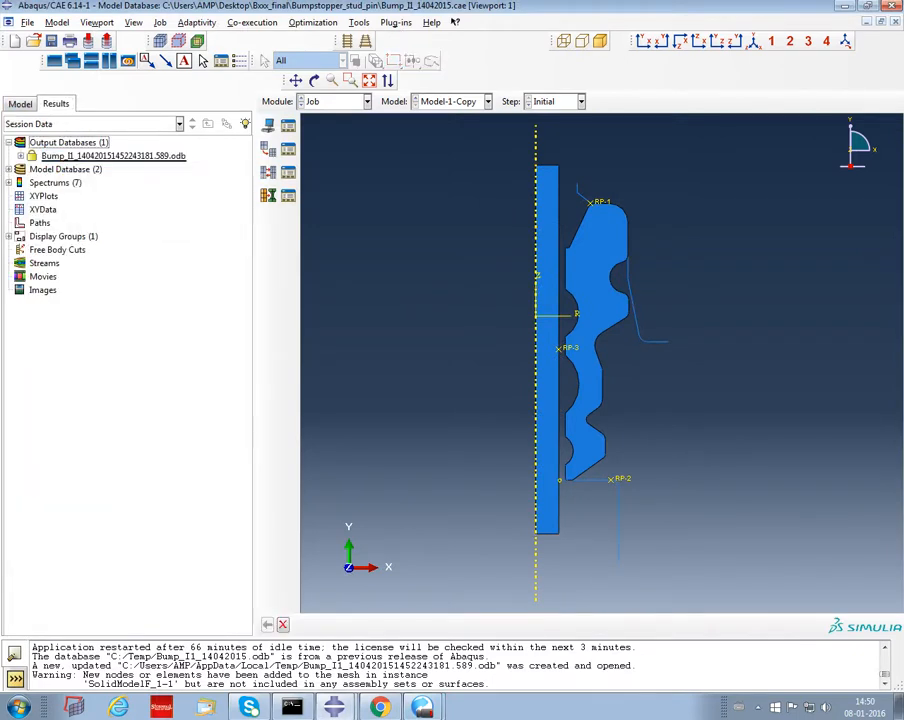
right_click(62, 157)
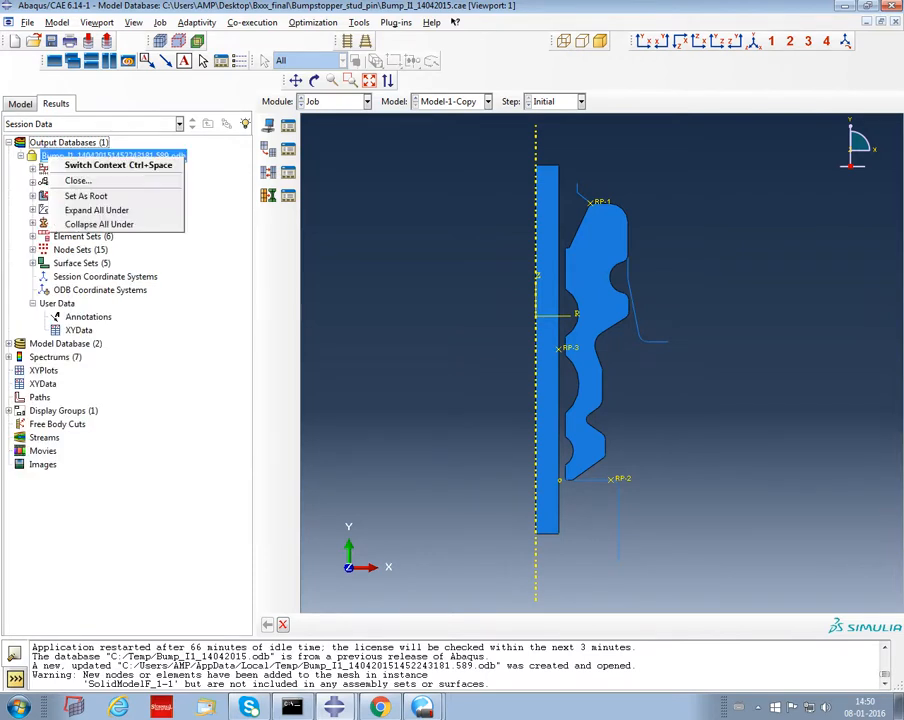
key(Escape)
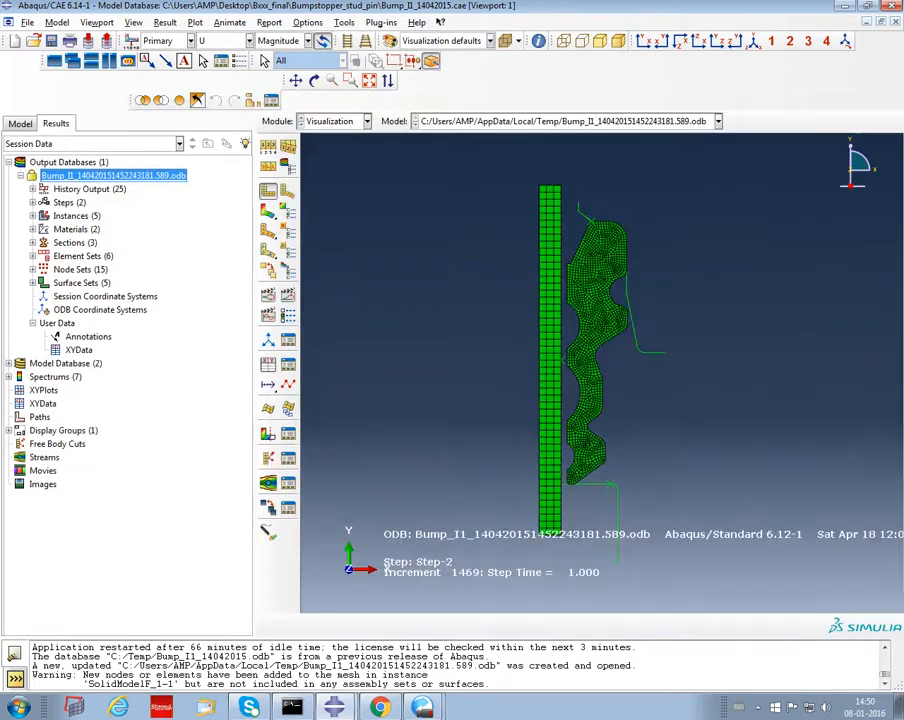
click(268, 211)
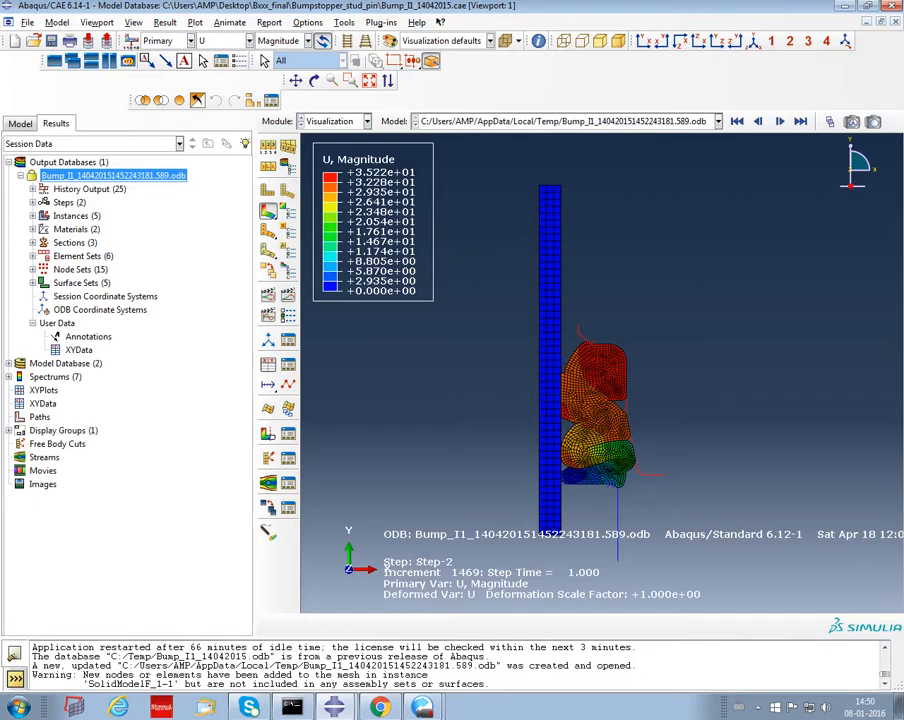
Expand the history output and plot point load CF1 and reaction force RF1 for the node in set BOTTOMREF
ctrl+alt+middle_drag(688, 426, 679, 397)
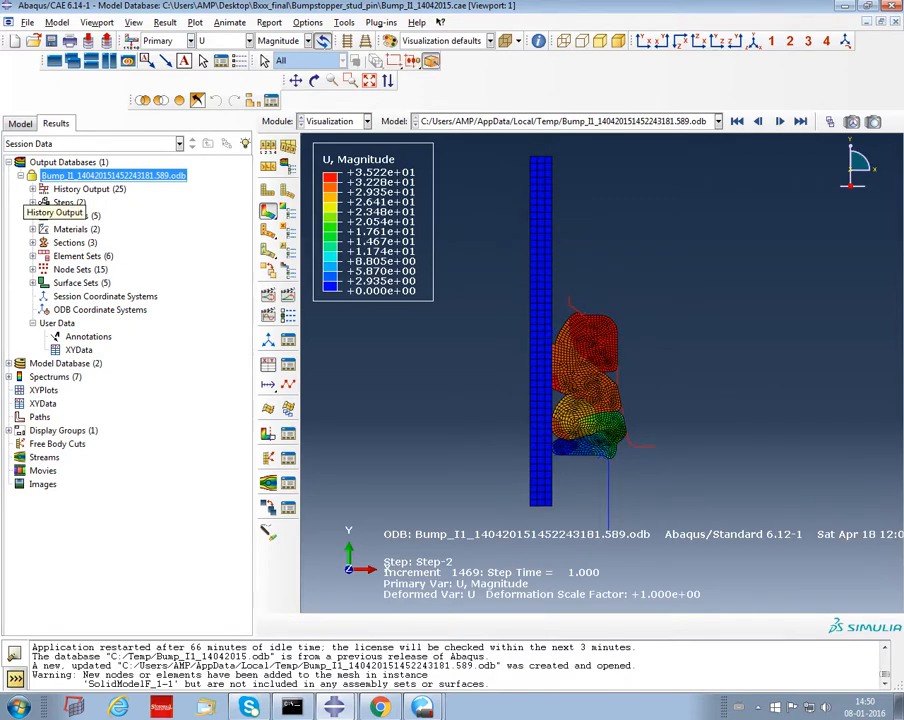
click(32, 189)
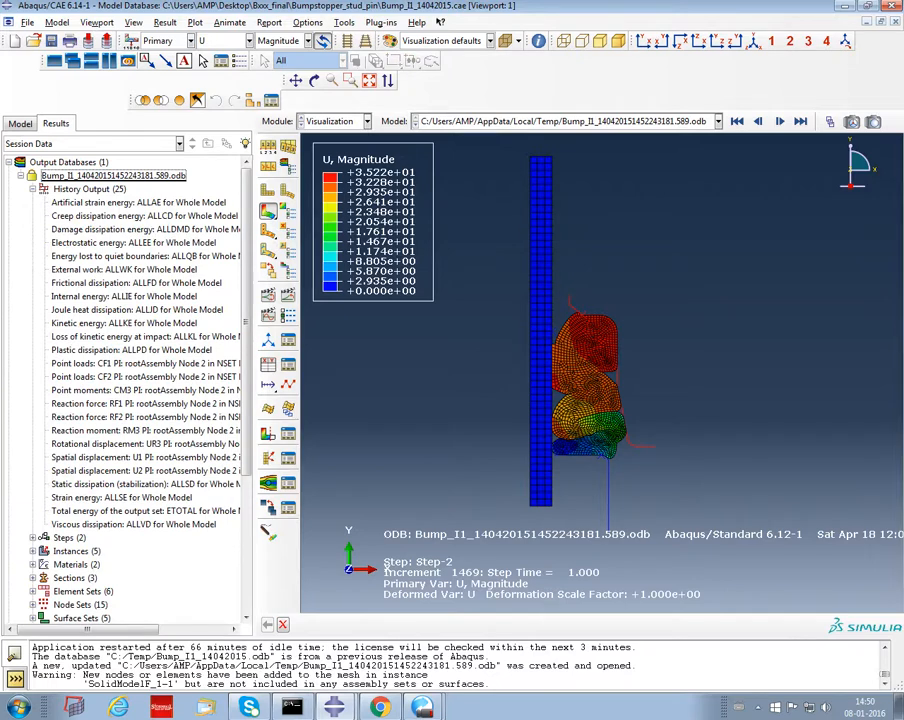
double_click(120, 363)
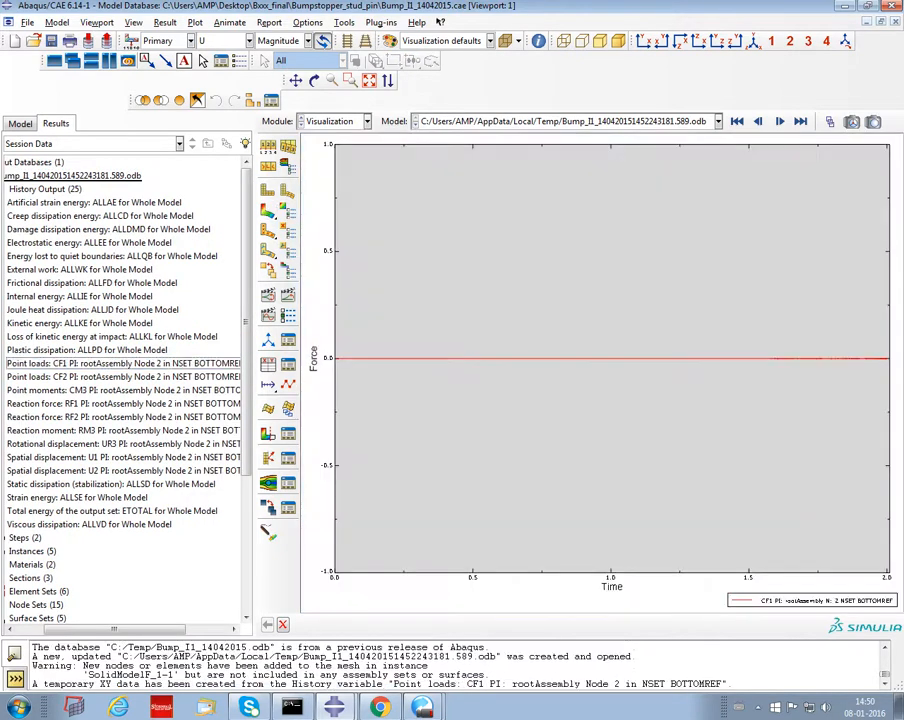
click(120, 403)
double_click(120, 403)
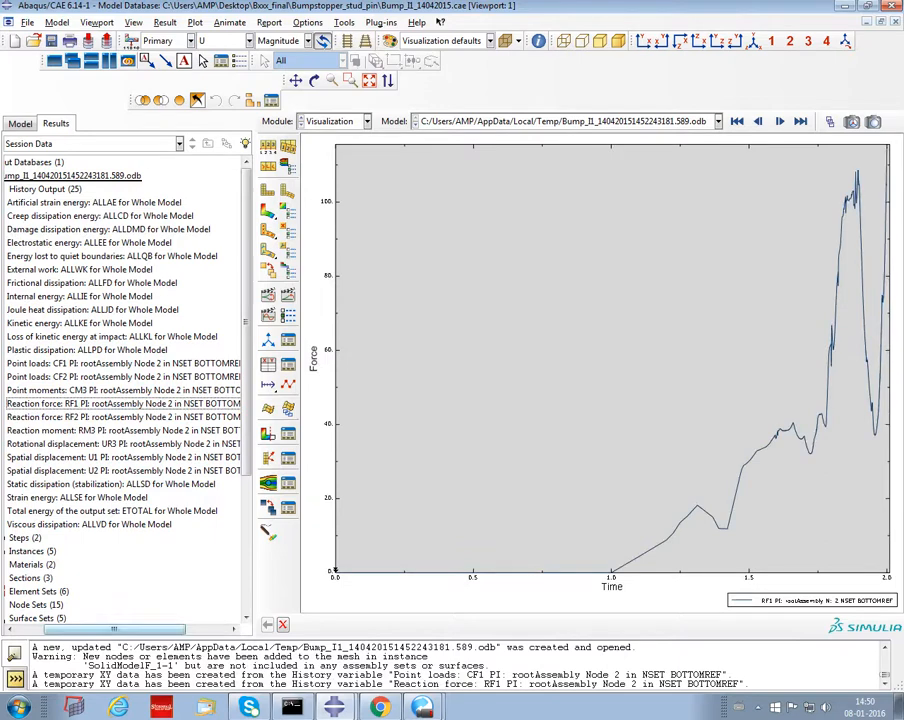
Plot the whole-model histories of viscous dissipation ALLVD, total energy ETOTAL and static dissipation ALLSD
drag(114, 629, 91, 629)
double_click(124, 524)
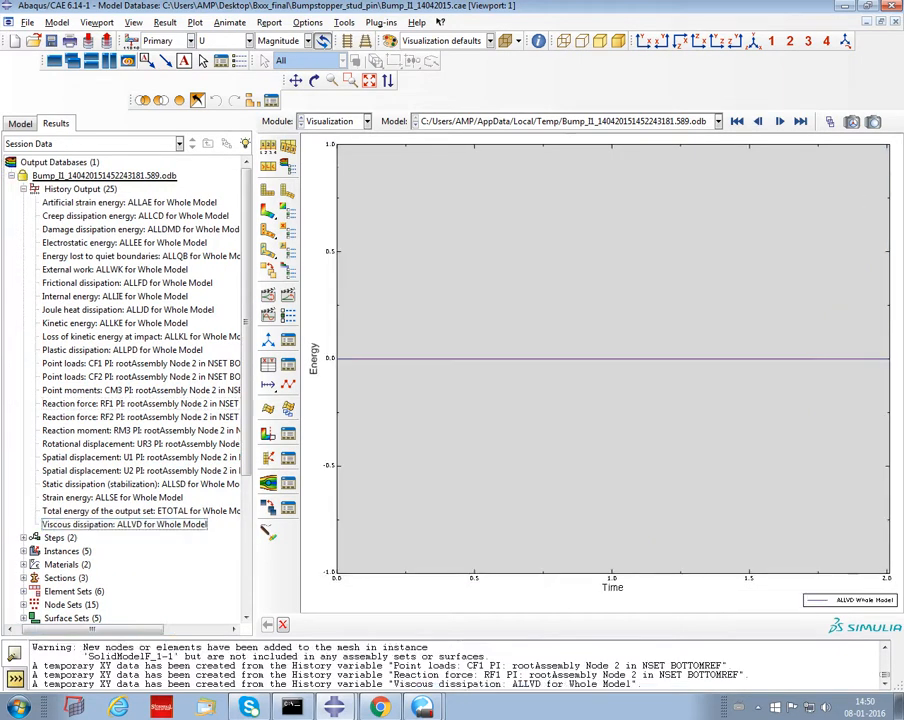
double_click(140, 511)
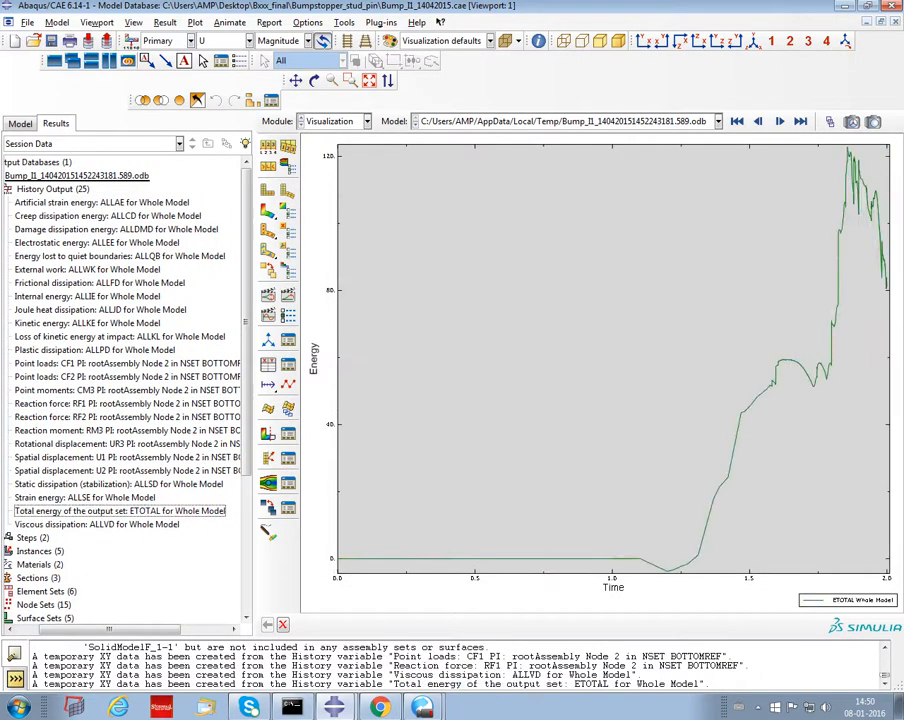
click(85, 497)
double_click(100, 484)
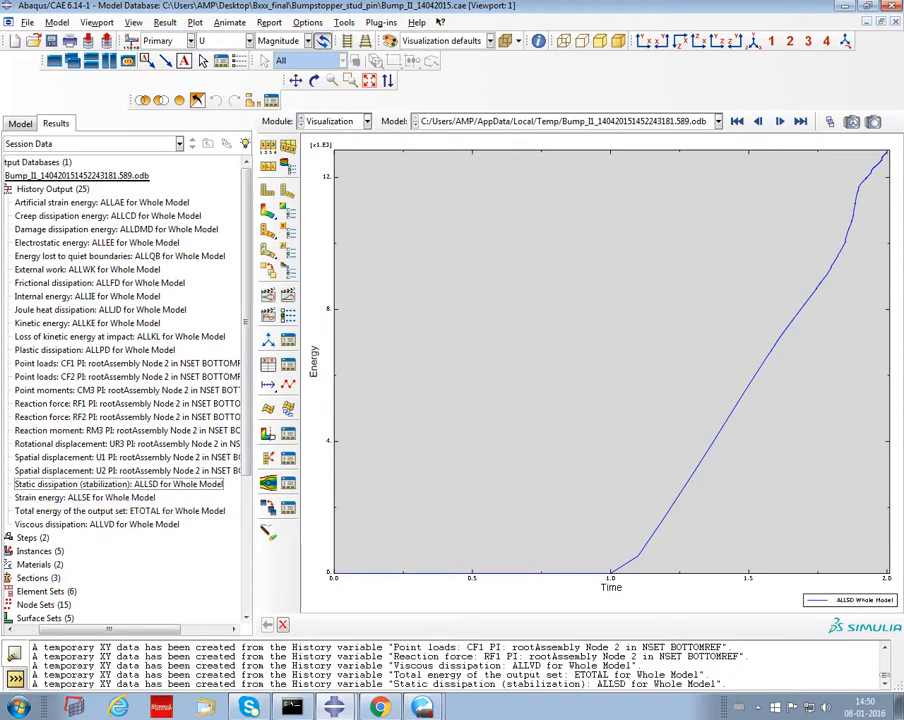
Plot the whole-model histories of plastic dissipation ALLPD, kinetic energy loss at impact ALLKL and kinetic energy ALLKE
double_click(95, 350)
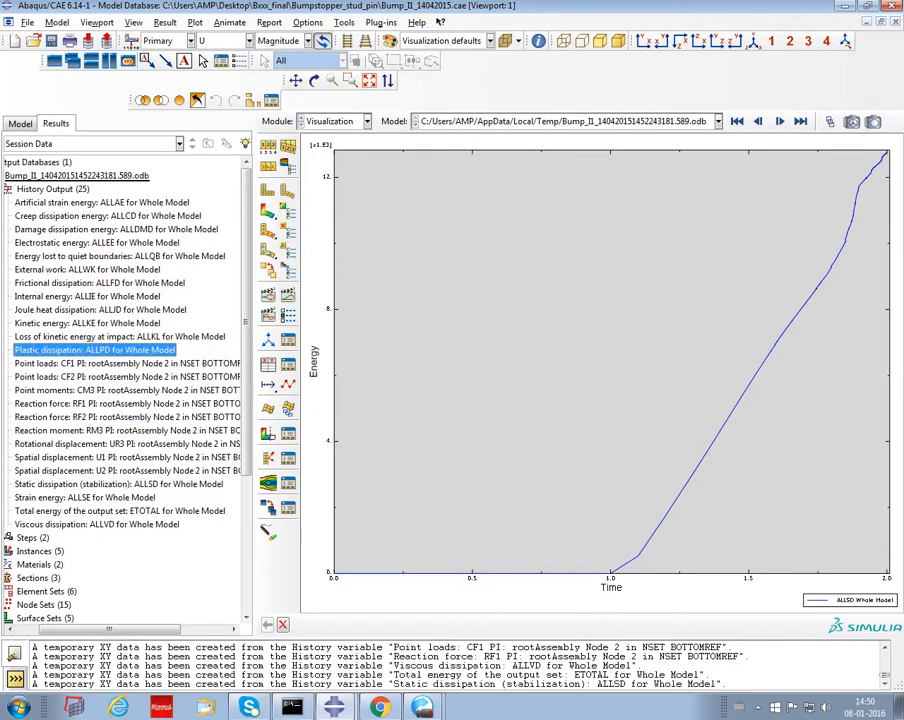
double_click(95, 337)
double_click(90, 323)
click(99, 283)
click(87, 270)
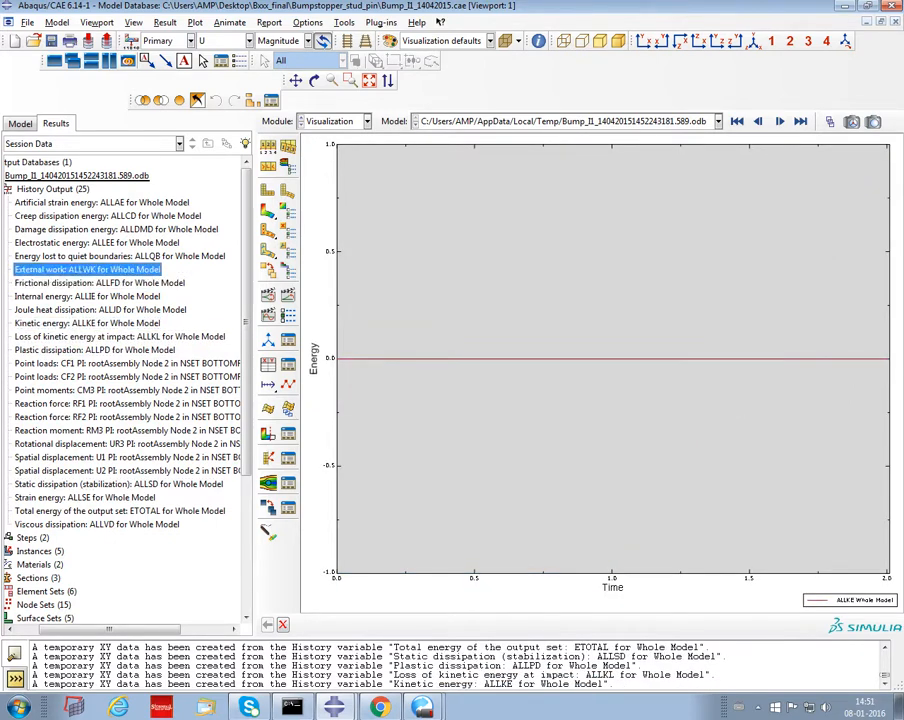
Plot the whole-model histories of quiet boundary energy ALLQB, electrostatic energy ALLEE and artificial strain energy ALLAE
double_click(95, 256)
double_click(95, 243)
click(95, 203)
double_click(95, 203)
Show the undeformed bump stopper for comparison, and plot reaction force RF magnitude contours on the deformed shape
click(268, 211)
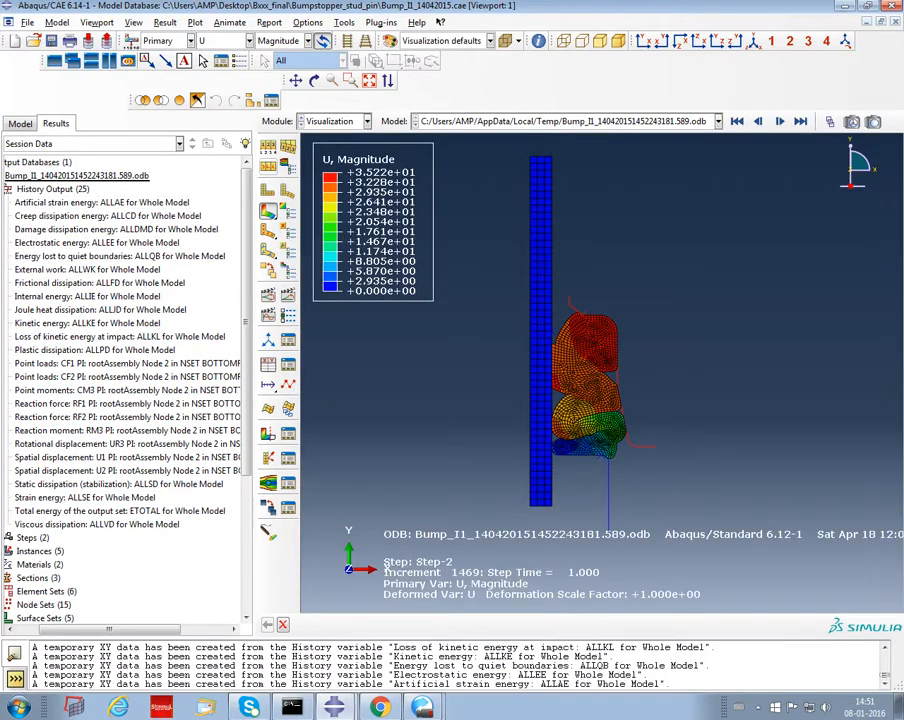
click(268, 145)
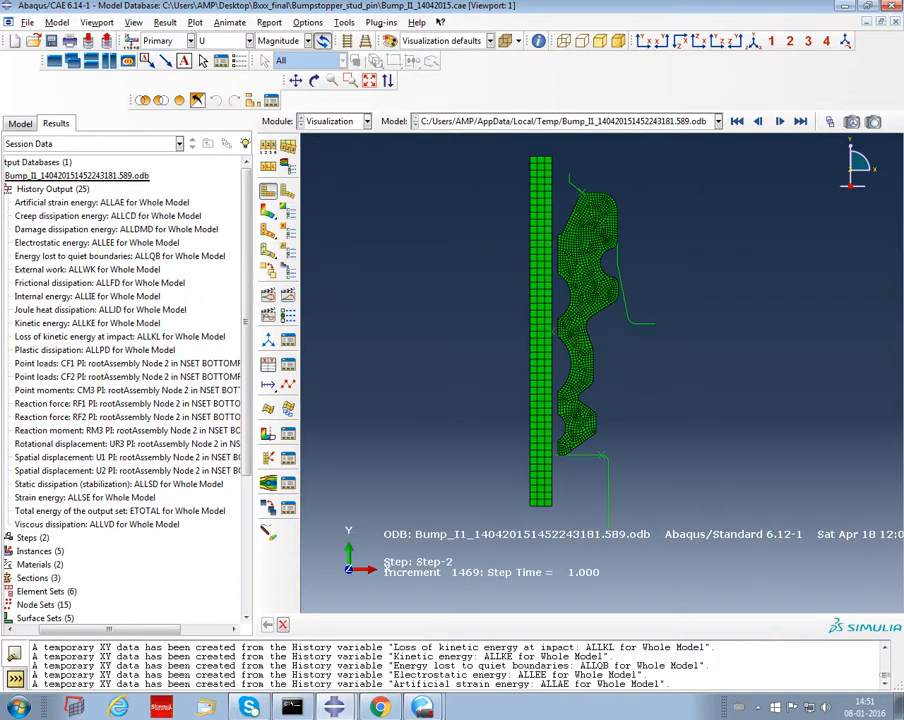
click(268, 211)
click(248, 40)
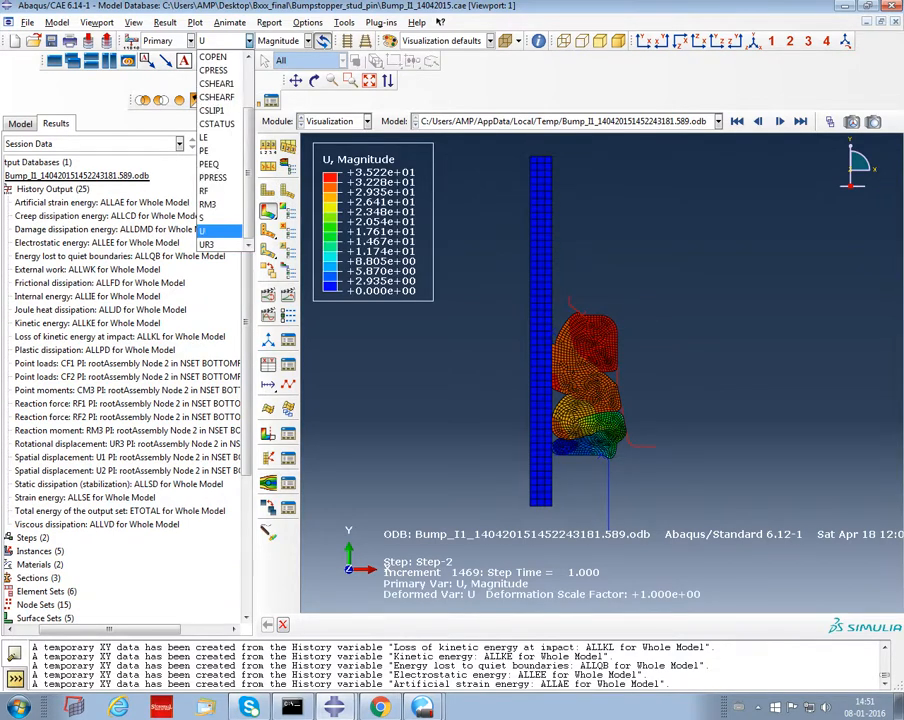
click(212, 190)
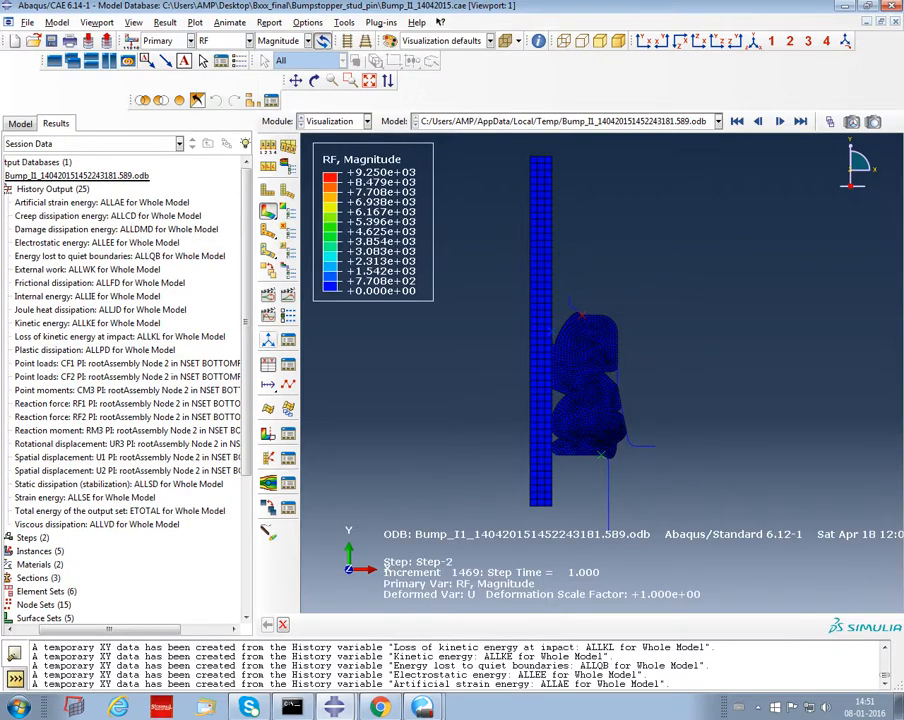
Animate the deformation by scale factor and switch the contoured variable to displacement U magnitude
click(268, 295)
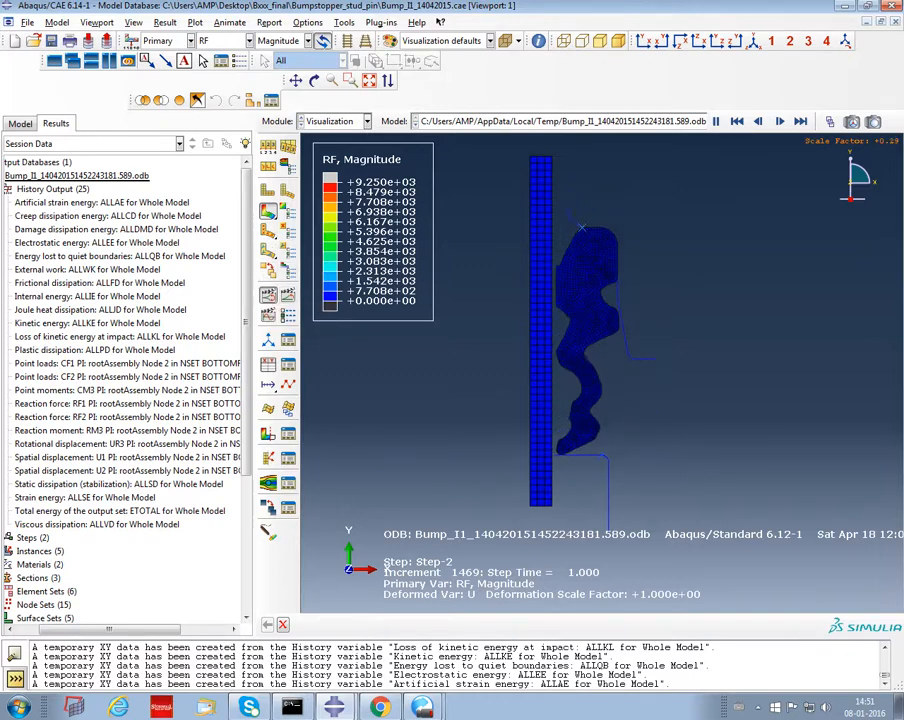
click(249, 40)
click(208, 230)
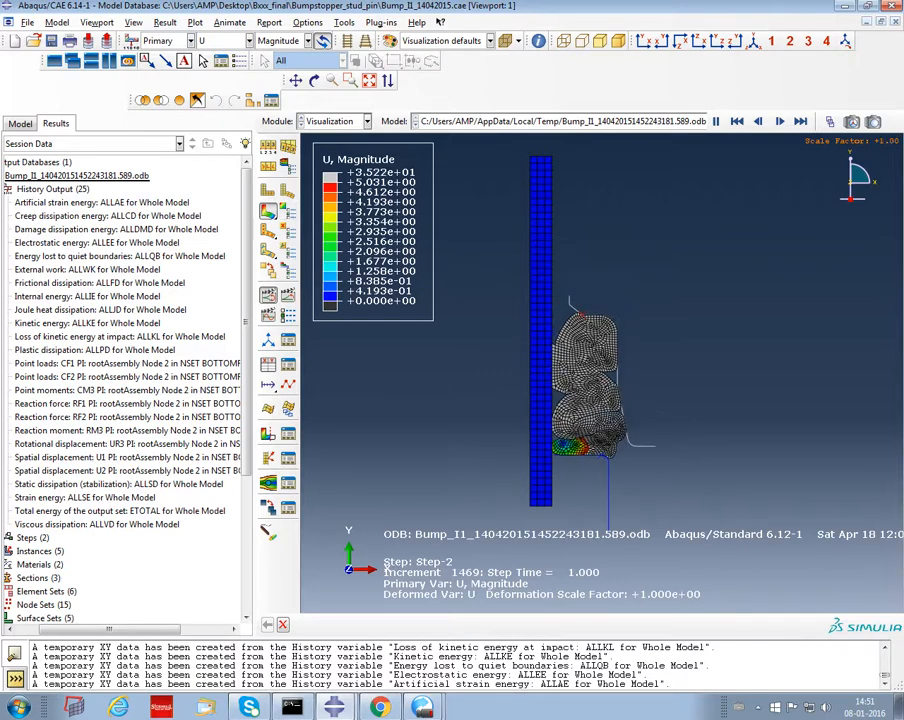
Stop the scale factor animation and plot contact pressure CPRESS contours on the deformed shape
click(268, 295)
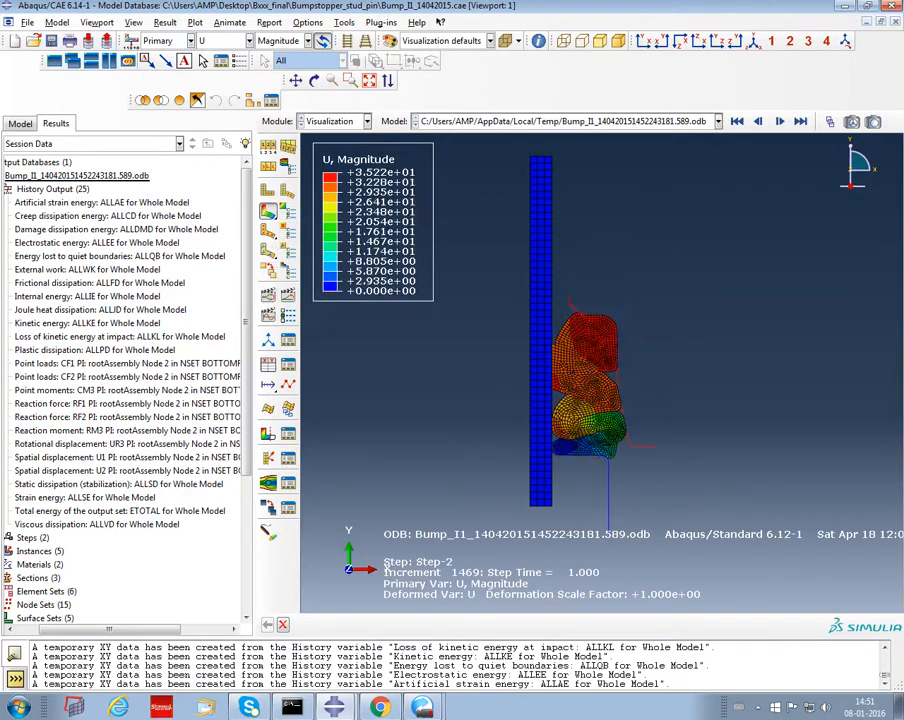
click(249, 40)
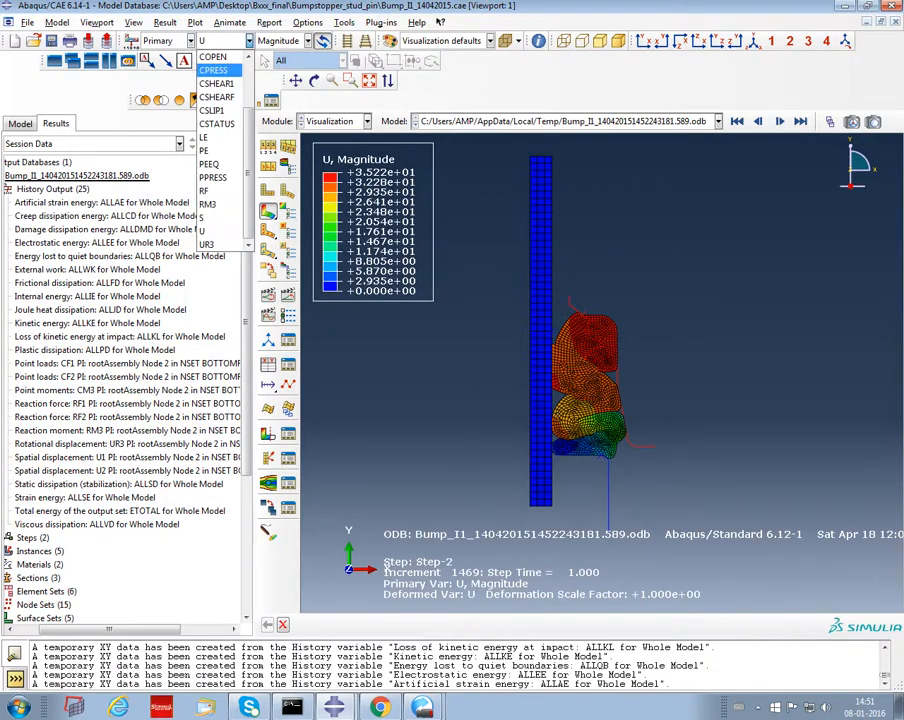
click(213, 70)
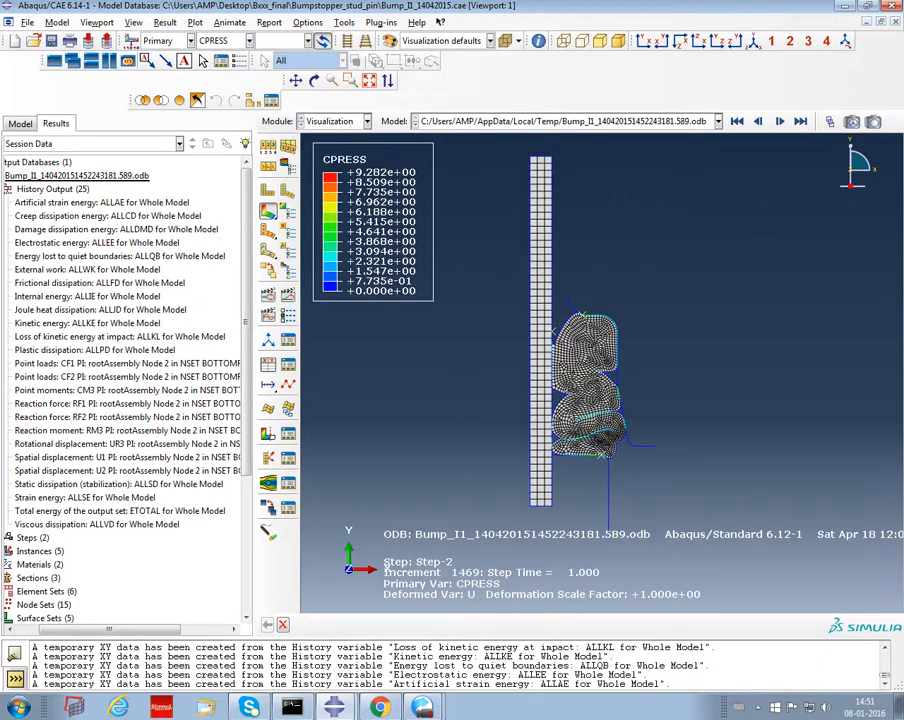
Plot the contact output variables CSHEAR1, CSHEARF and COPEN as contours on the deformed model, one after another
click(249, 40)
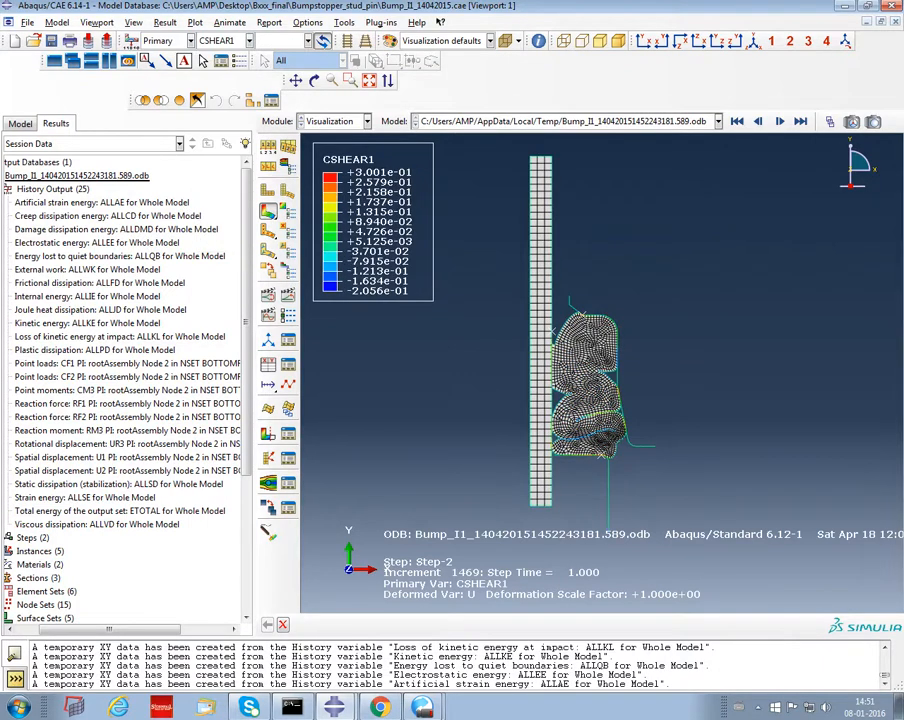
click(249, 40)
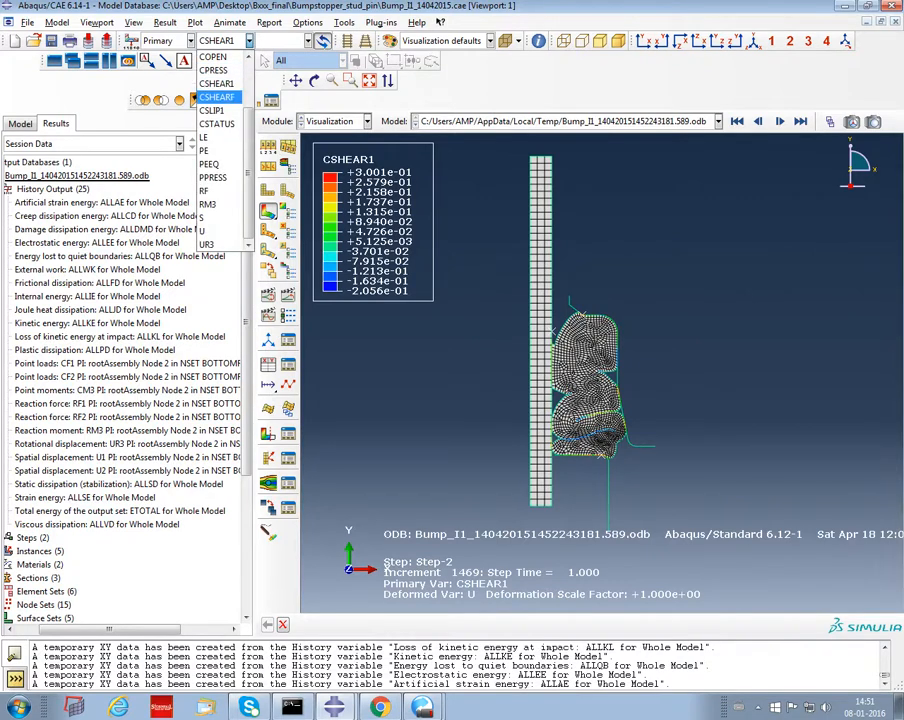
click(212, 94)
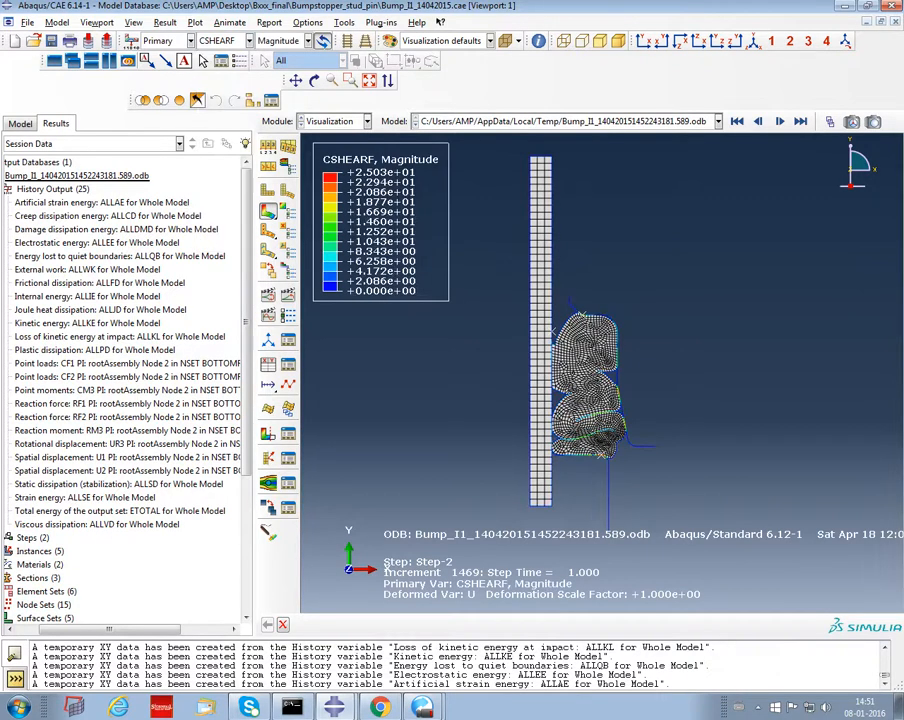
click(249, 40)
click(212, 57)
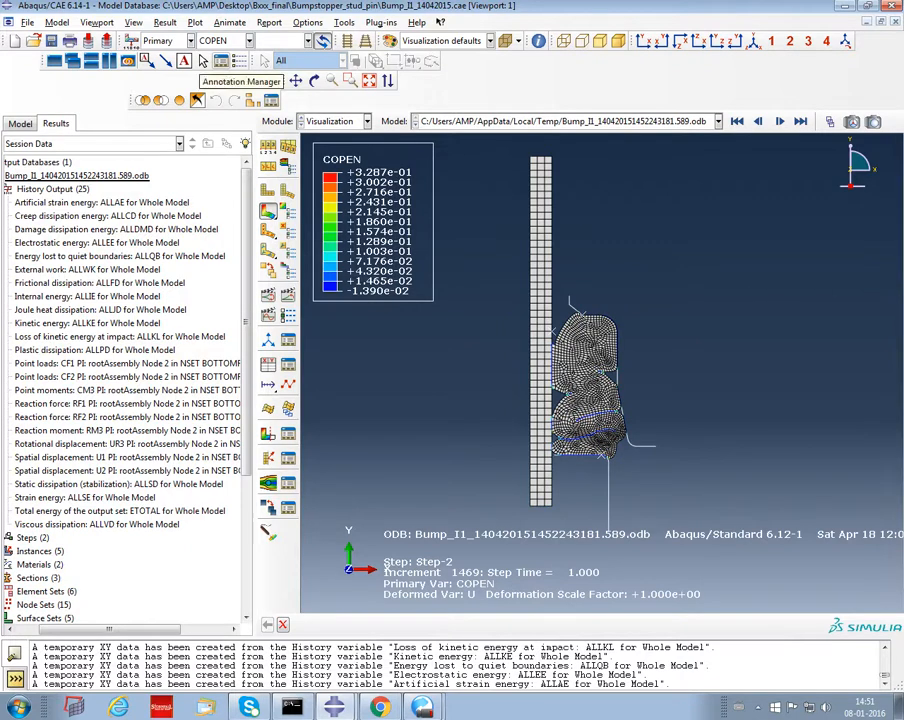
Plot the AC YIELD, CF and CM3 field outputs as contours on the deformed model, one after another
click(249, 40)
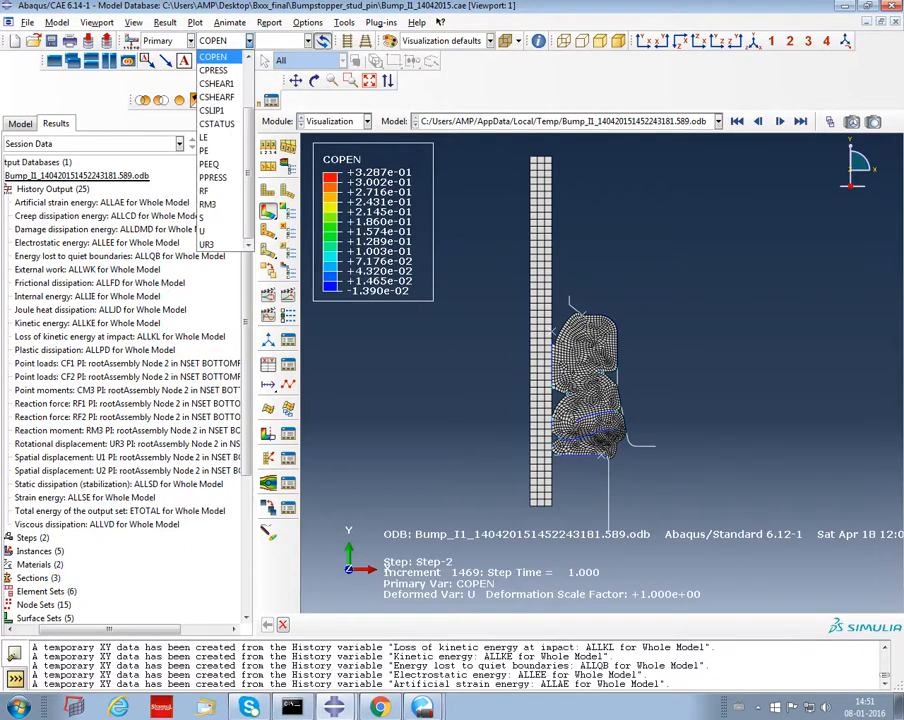
scroll(215, 84, up, 2)
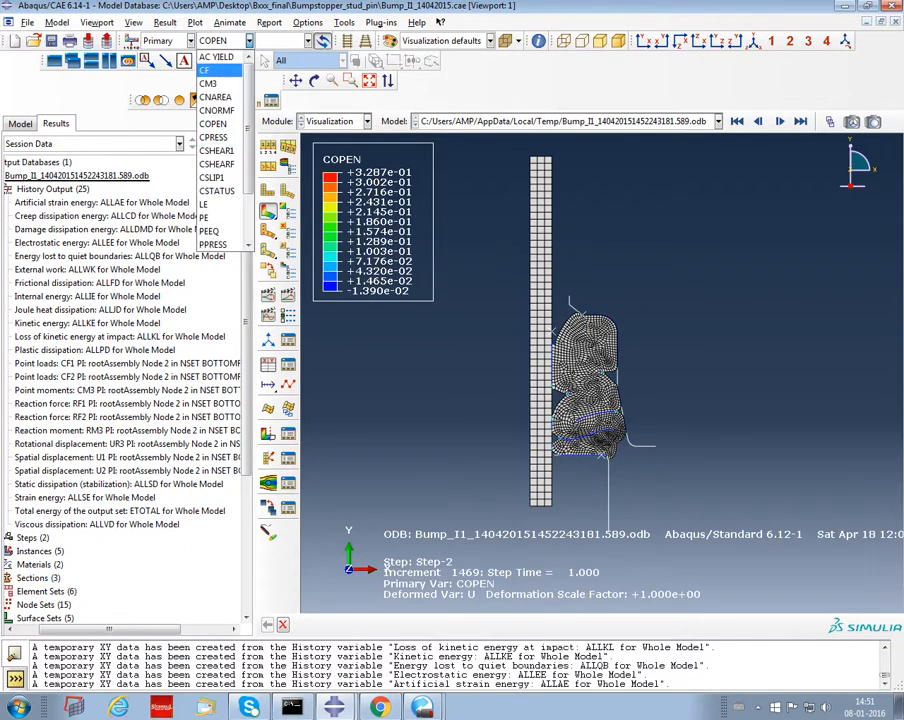
click(214, 56)
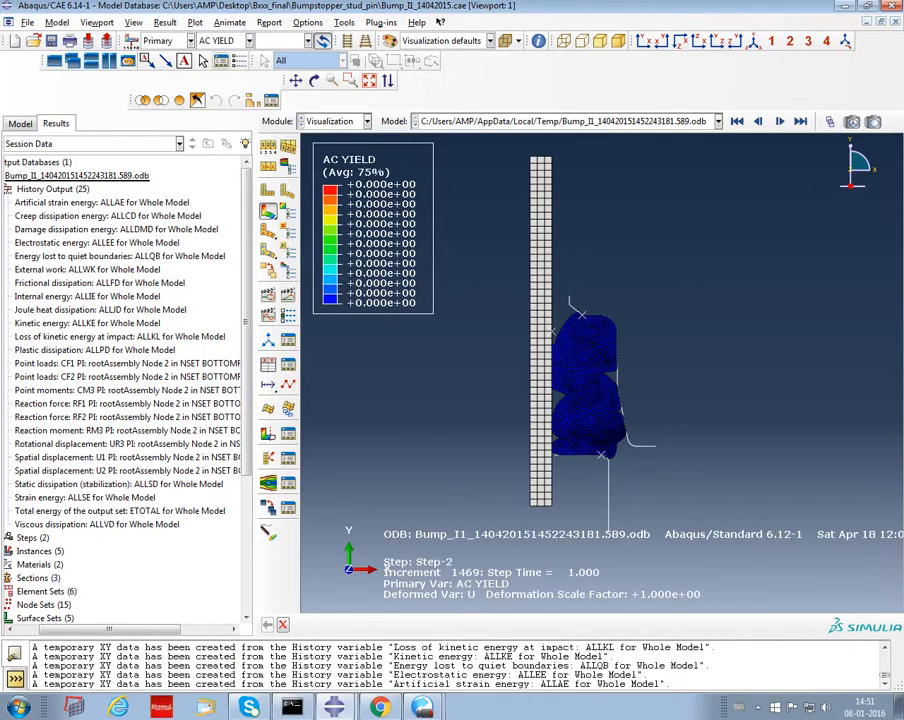
click(249, 41)
click(215, 70)
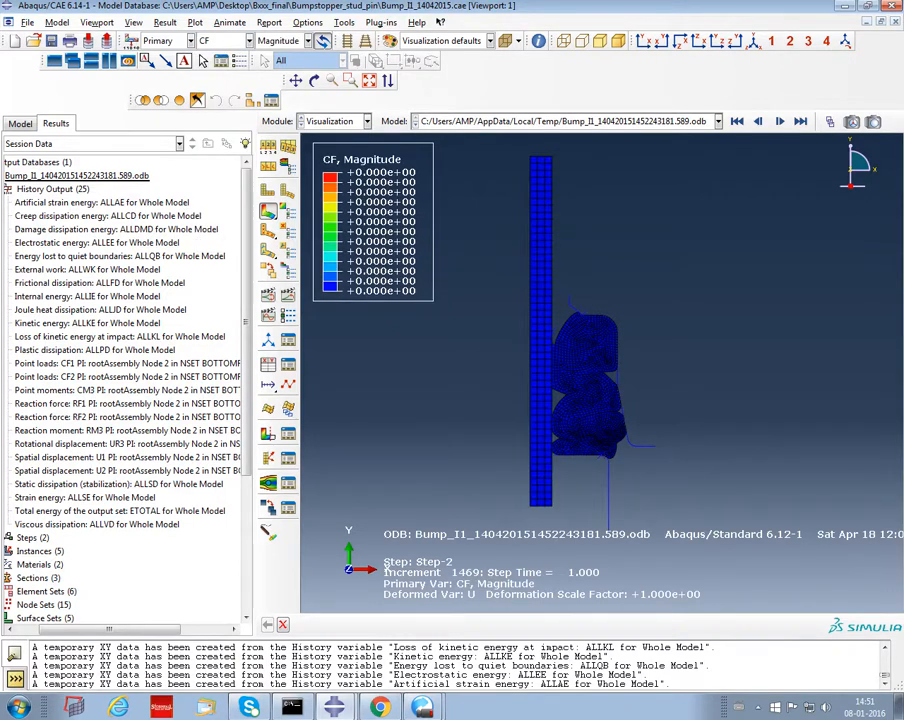
click(249, 41)
click(215, 84)
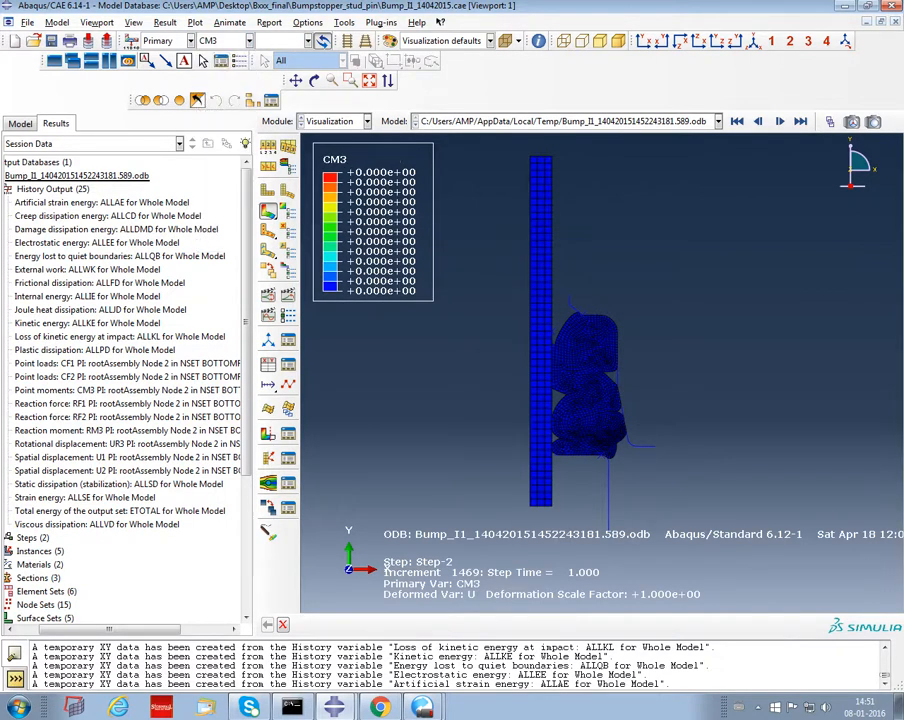
Plot the contact area variable CNAREA and examine its contours closely along the bump stopper's folds
click(249, 41)
click(215, 97)
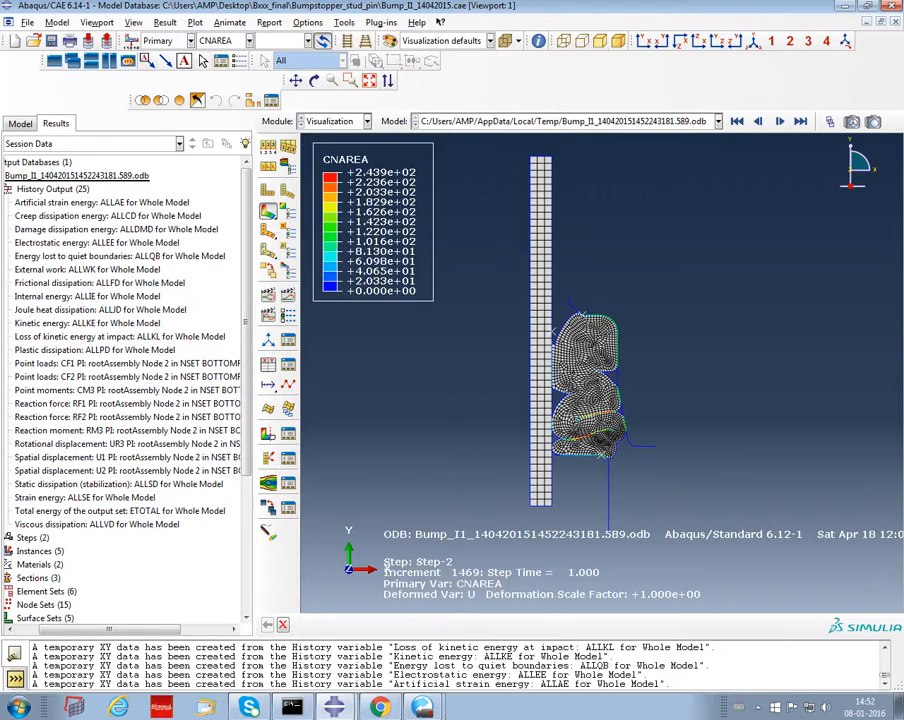
click(350, 81)
drag(512, 278, 681, 486)
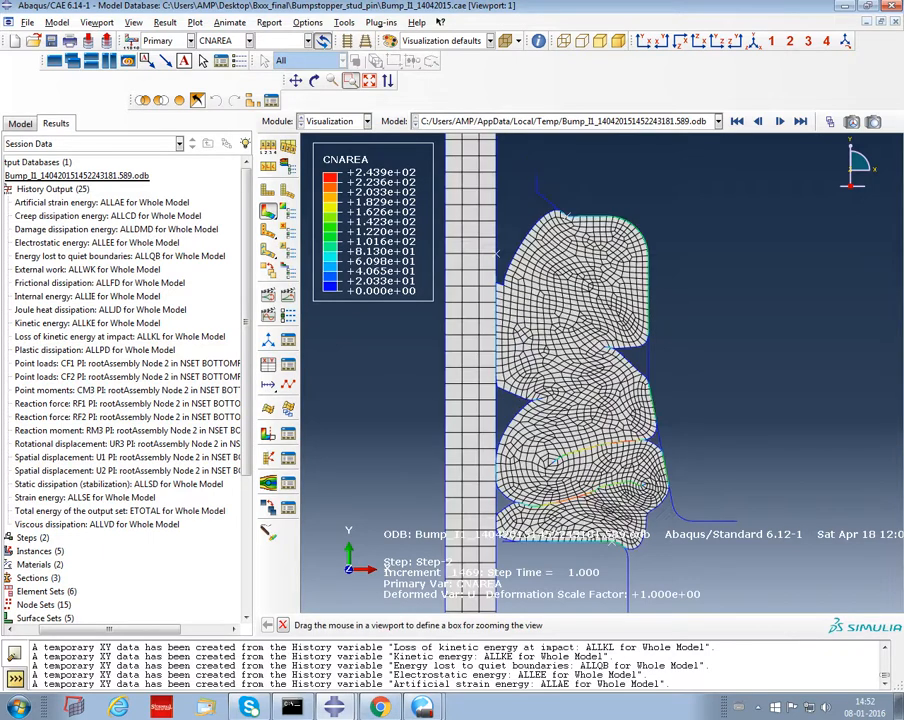
click(369, 81)
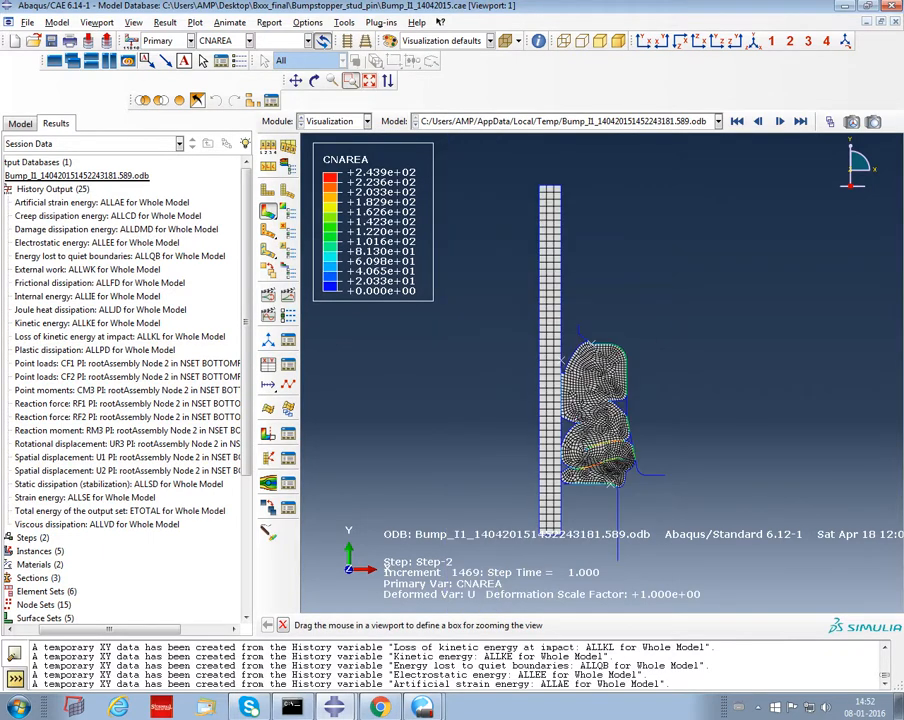
Plot the CSLIP1 and CSTATUS contact outputs and examine the contact status around the bump stopper's rounded upper corner
click(222, 40)
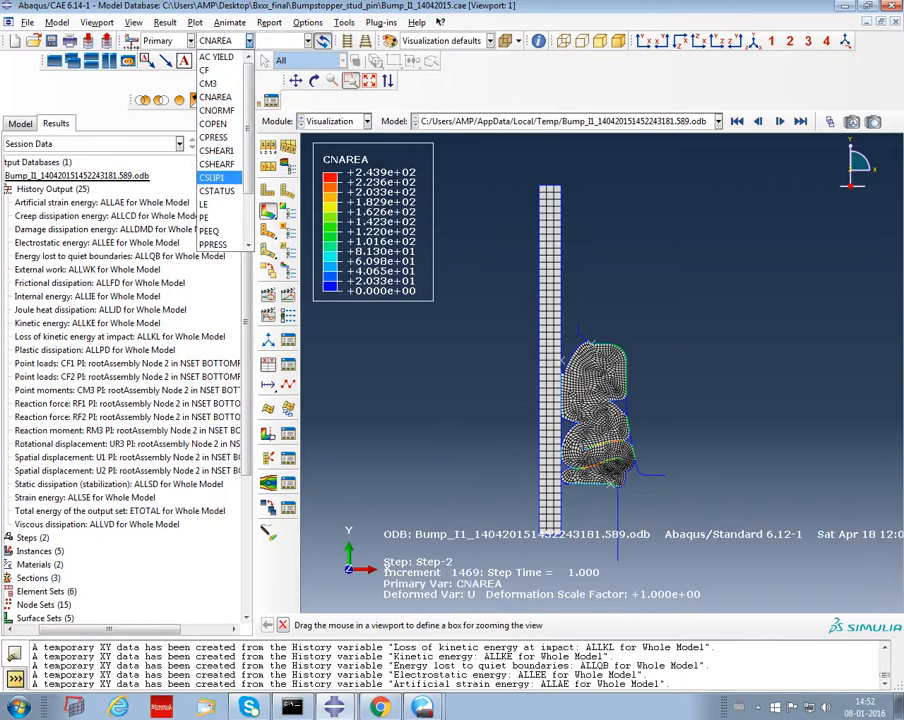
click(216, 177)
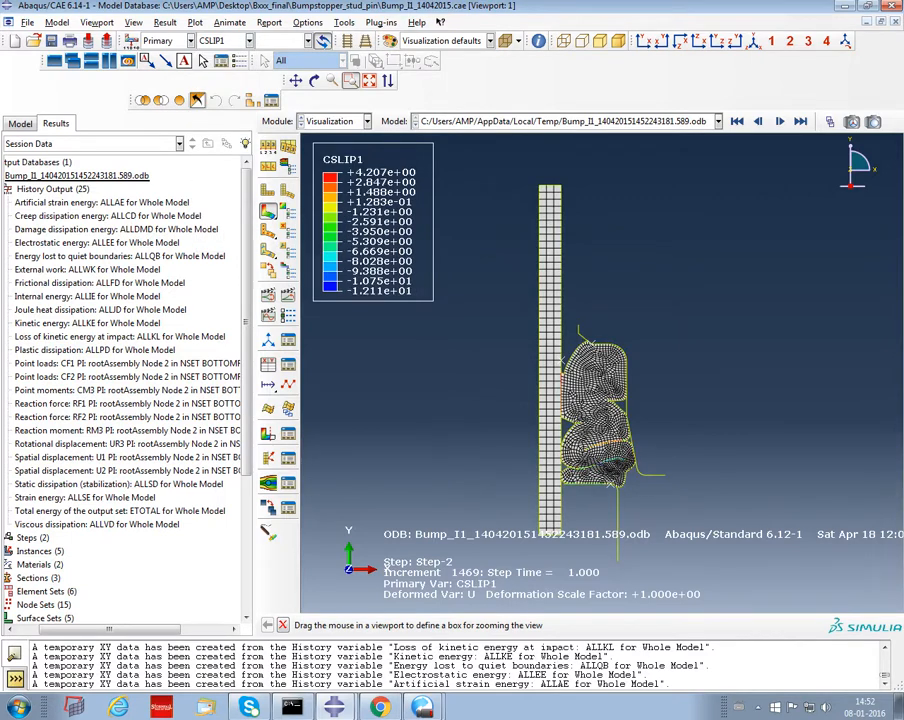
click(222, 40)
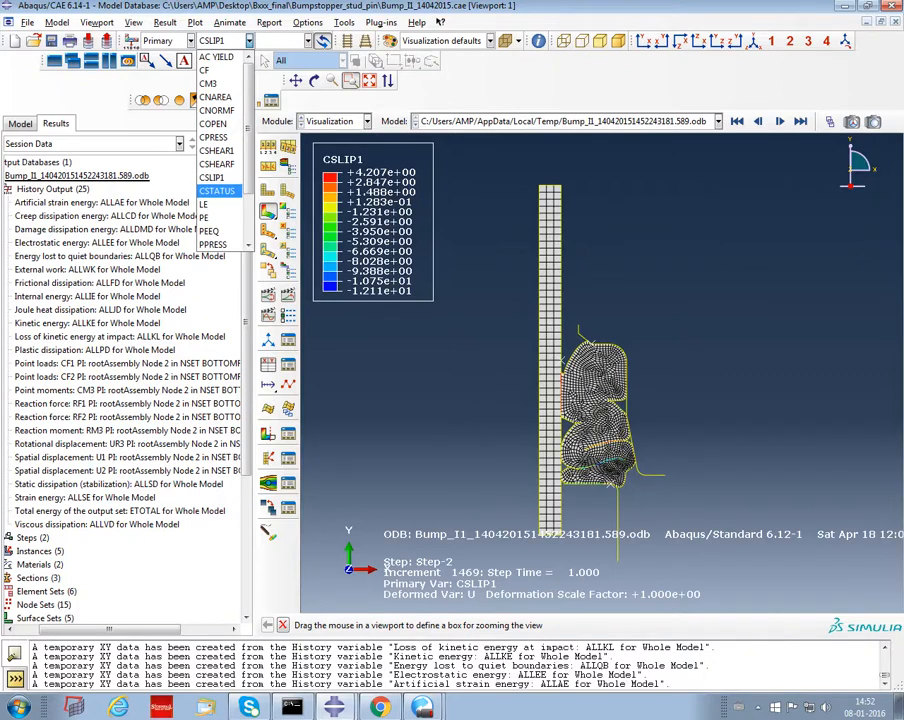
click(216, 190)
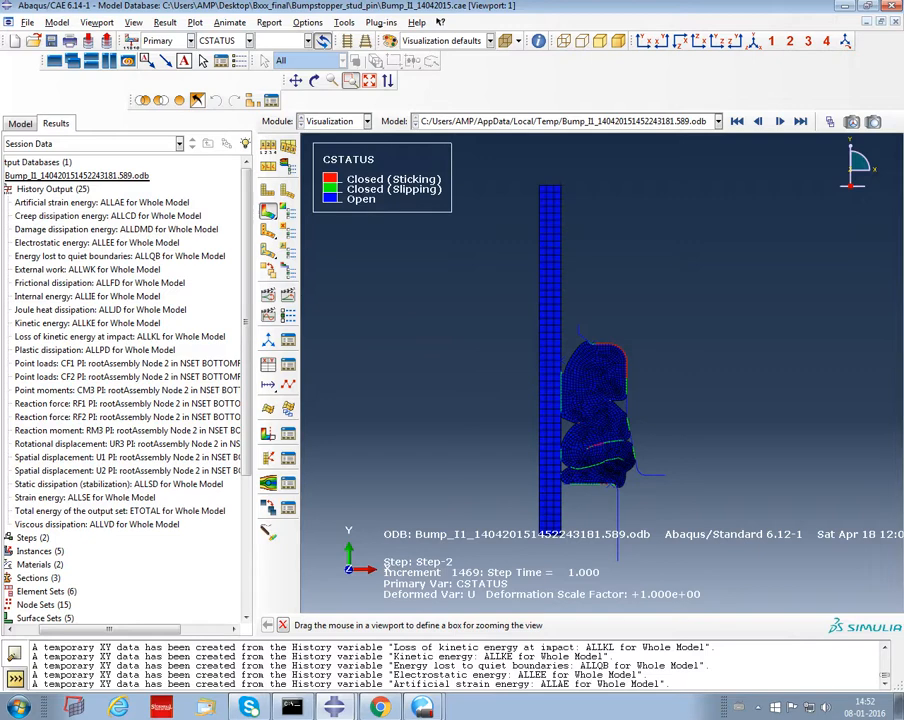
drag(594, 334, 648, 387)
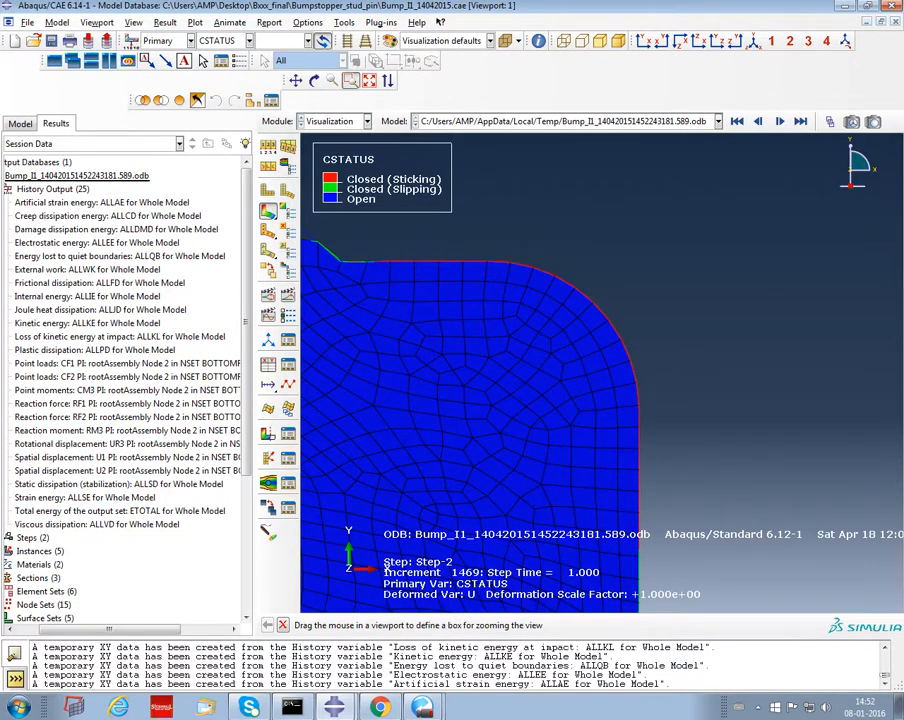
click(369, 81)
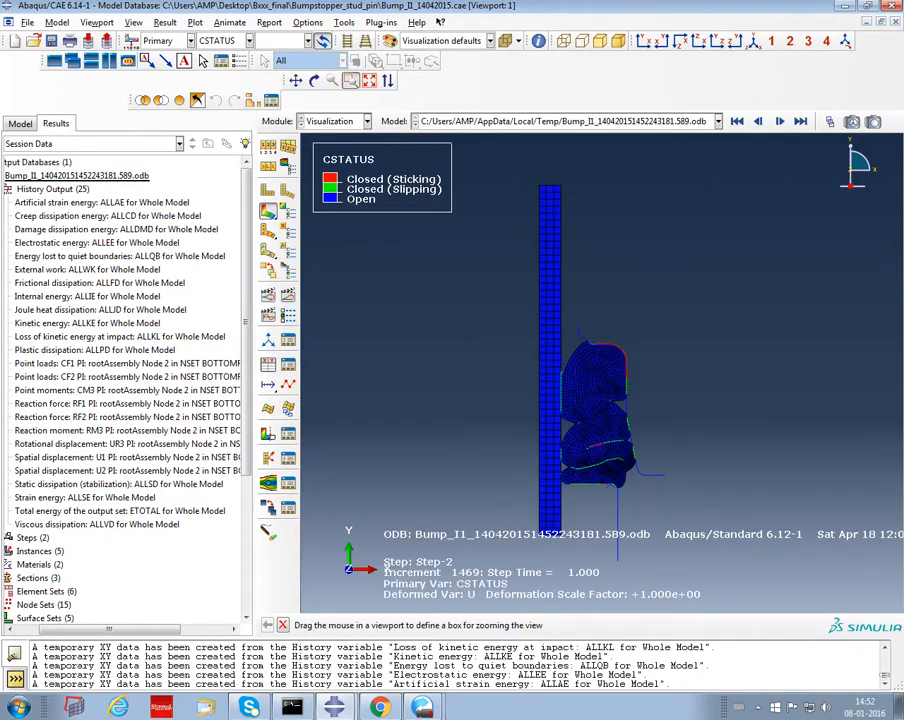
Plot the strain outputs PEEQ, PE and LE as contours on the deformed bump stopper, one after another
click(222, 40)
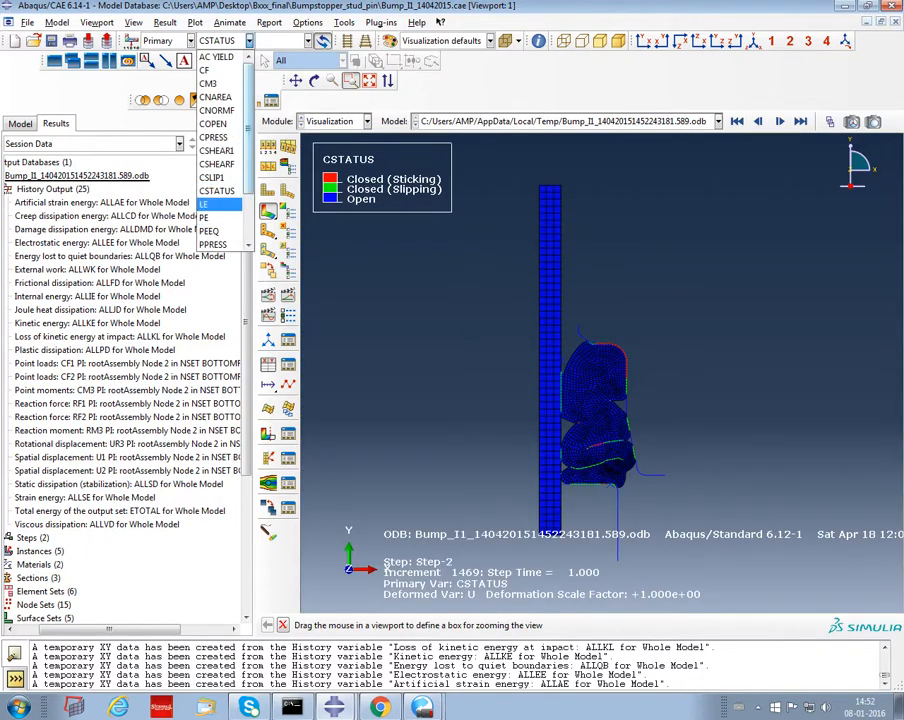
click(210, 231)
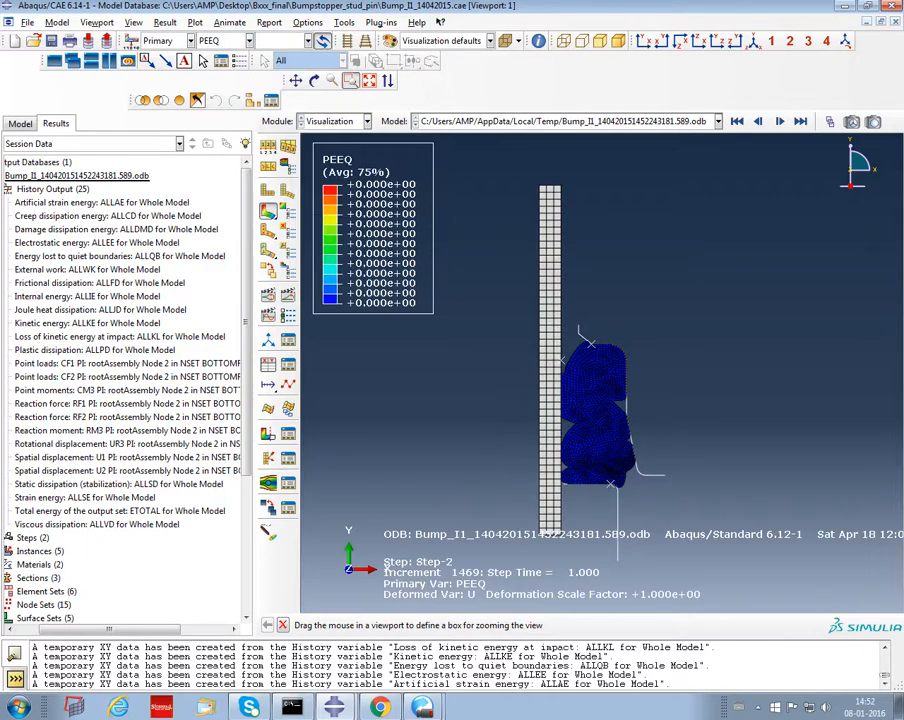
click(222, 40)
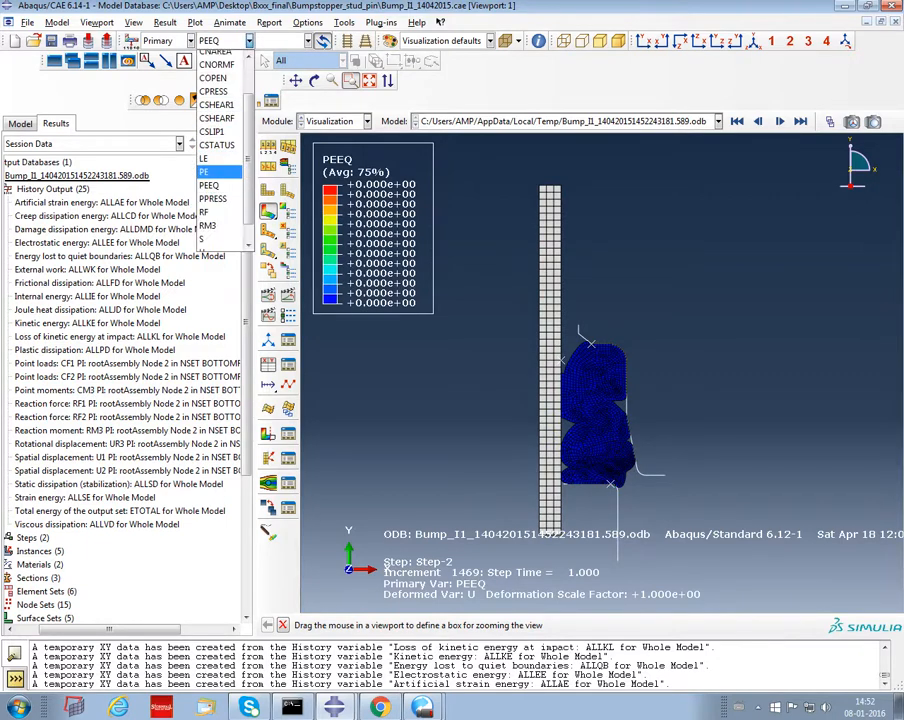
click(205, 172)
click(222, 40)
click(205, 158)
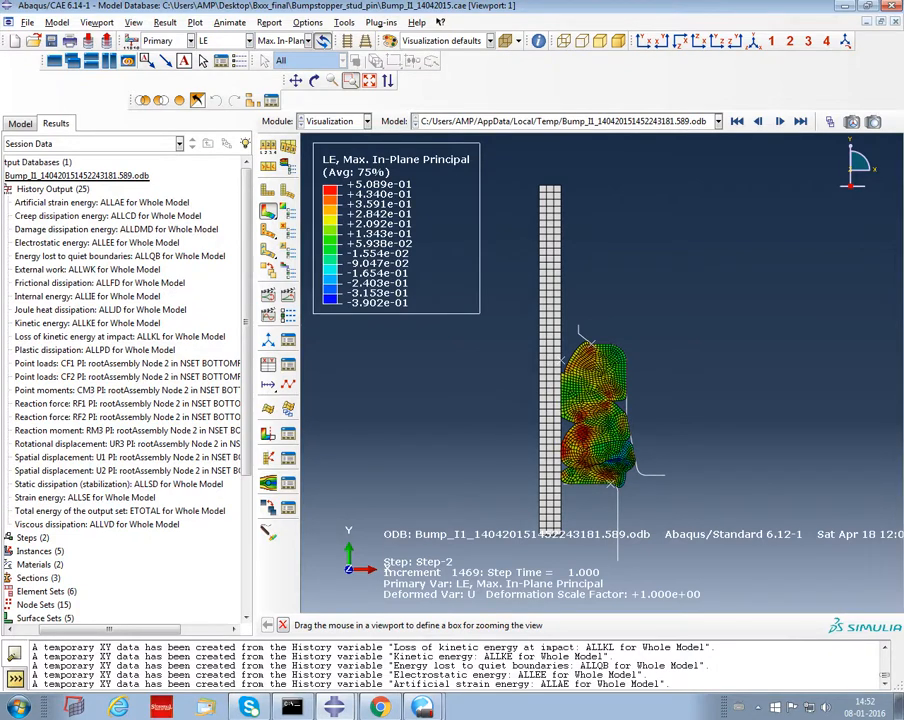
Examine the LE maximum in-plane principal strain contours on the compressed bump stopper up close and animate the deformation by scale factor
drag(461, 223, 373, 367)
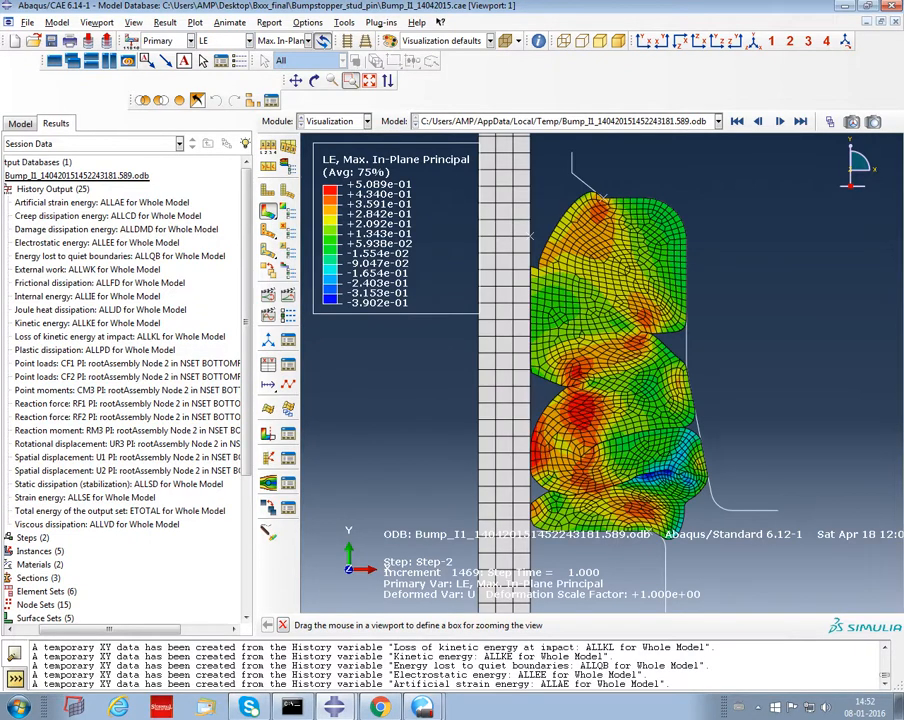
drag(744, 208, 533, 538)
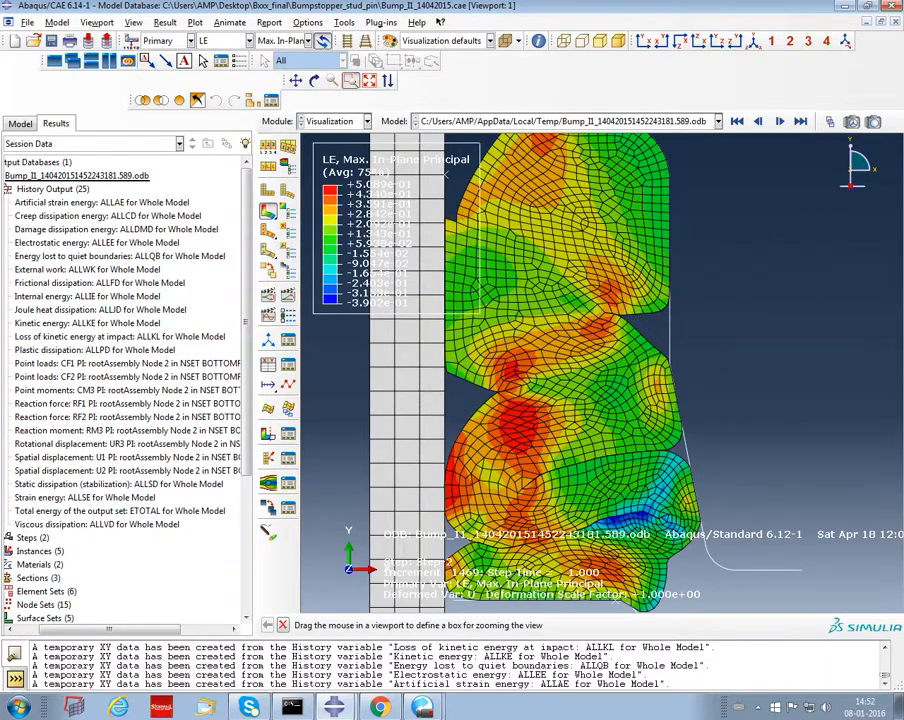
click(268, 295)
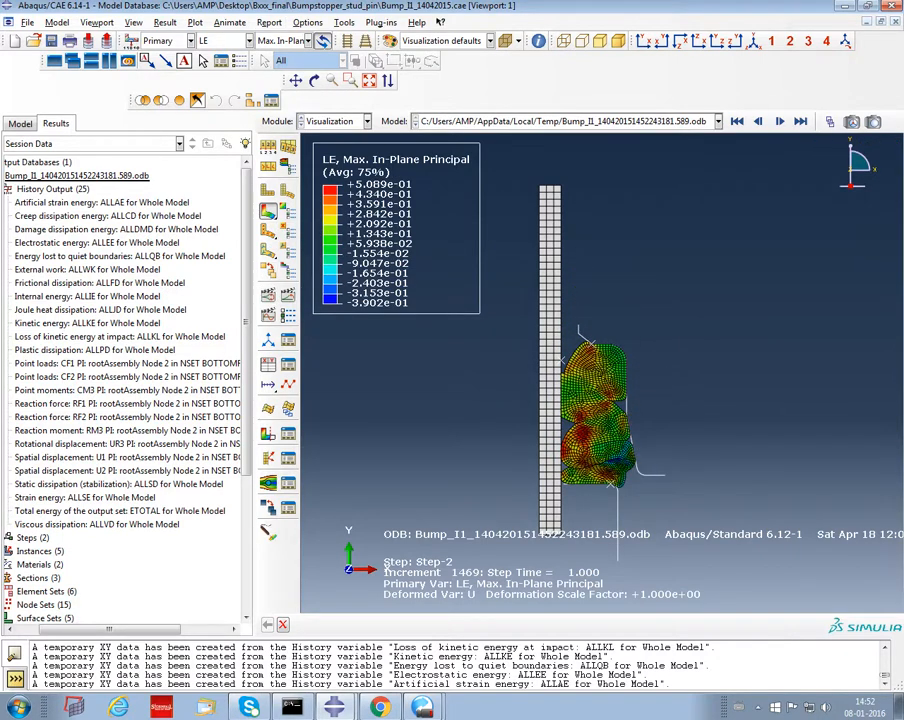
Plot the PPRESS field output as contours on the deformed model
click(249, 40)
scroll(222, 150, down, 2)
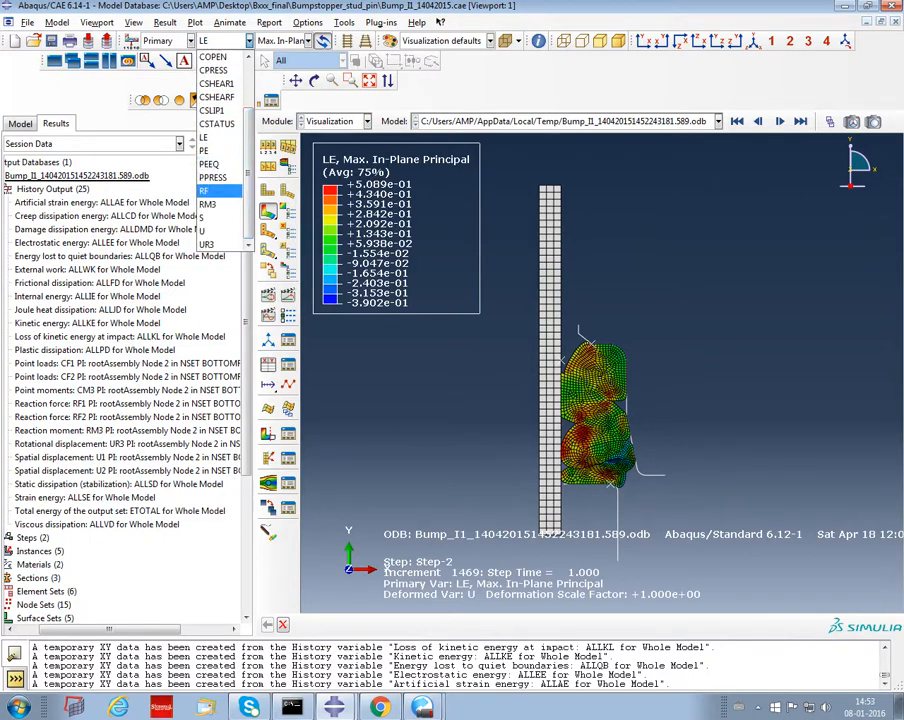
click(213, 177)
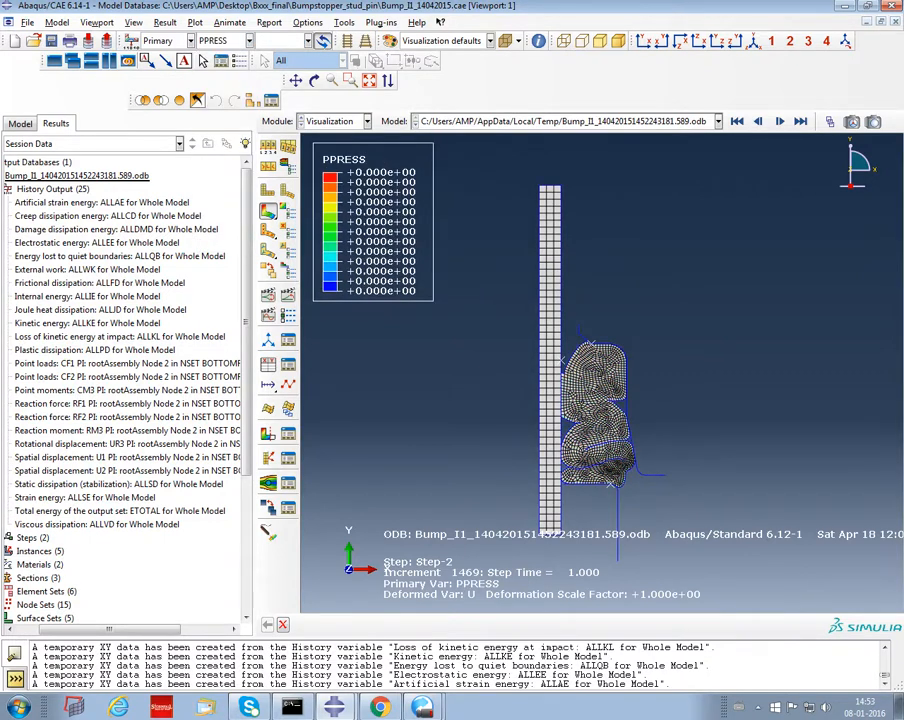
Plot the displacement magnitude U, review its scale factor animation, and return to the static contour plot
click(249, 40)
scroll(155, 140, down, 3)
click(155, 165)
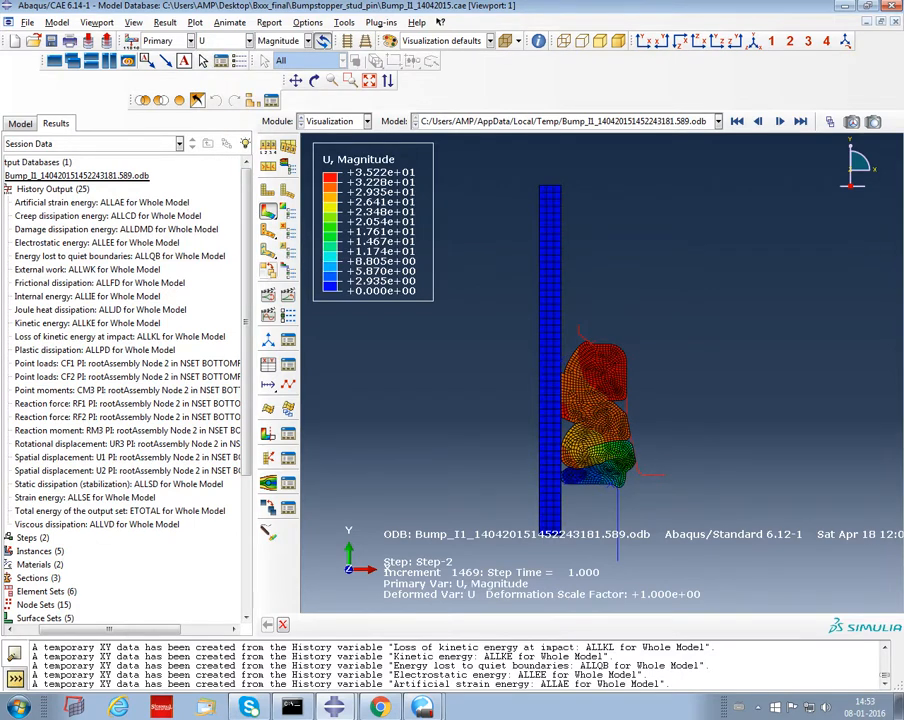
click(268, 210)
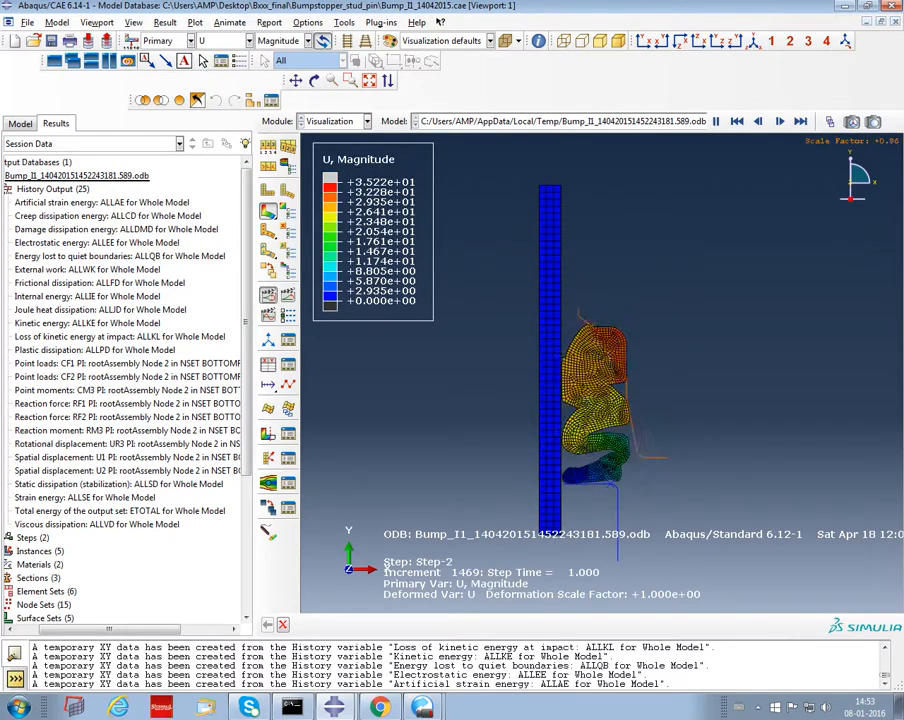
click(268, 210)
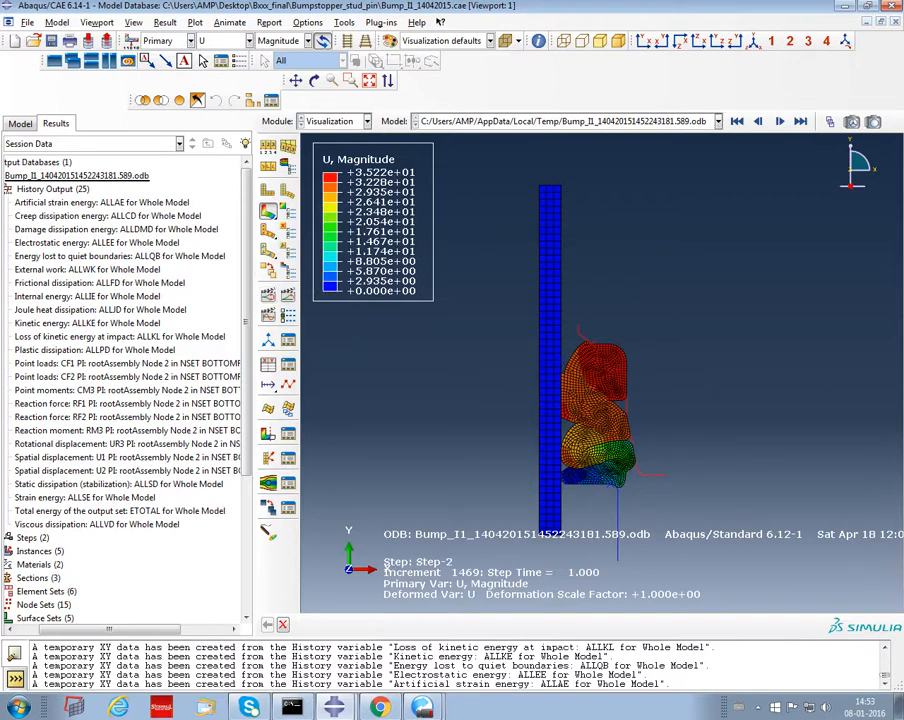
Sweep the axisymmetric elements from 0 to 180 degrees in the ODB display options, leaving the analytical rigid surfaces unswept
click(133, 22)
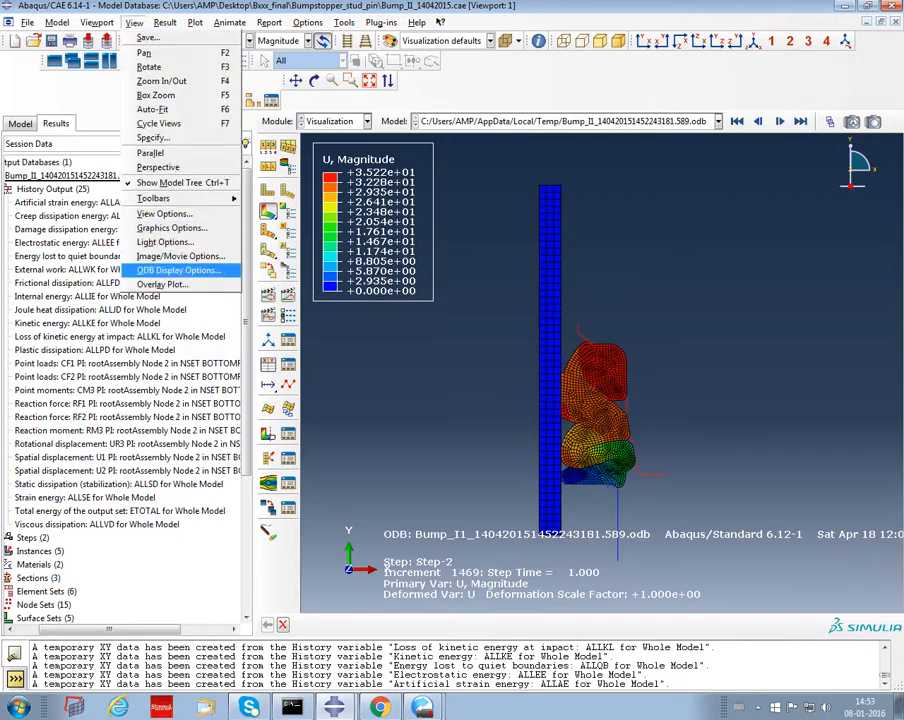
click(178, 270)
click(339, 150)
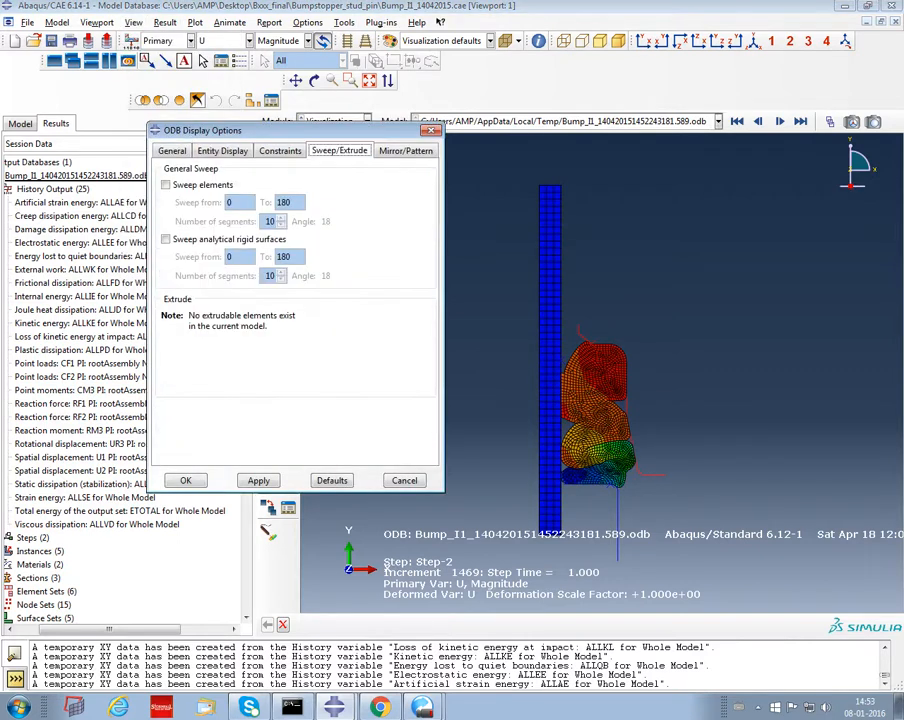
click(405, 150)
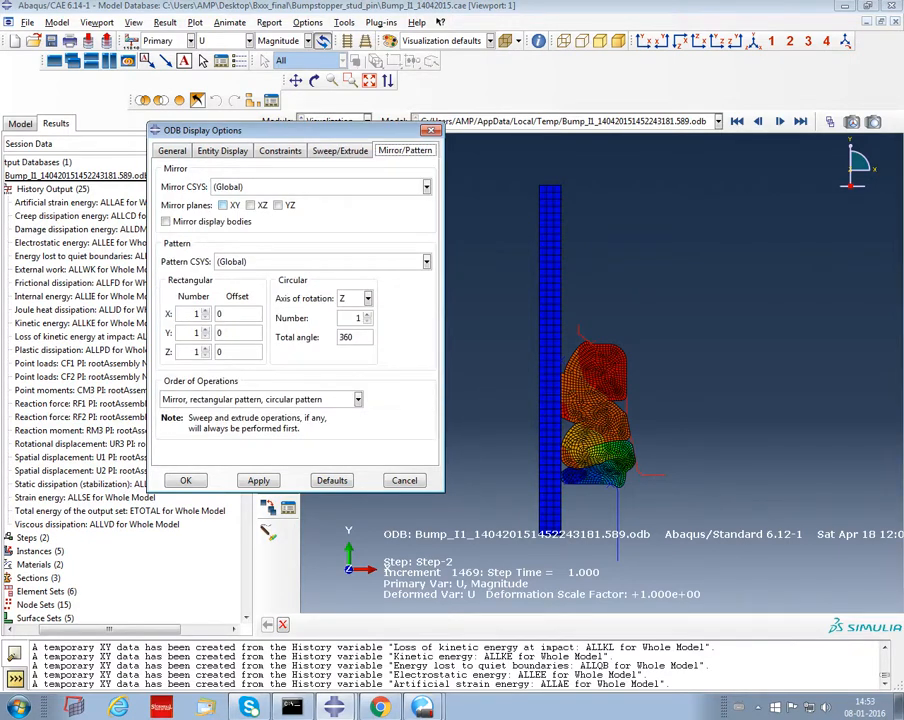
click(339, 150)
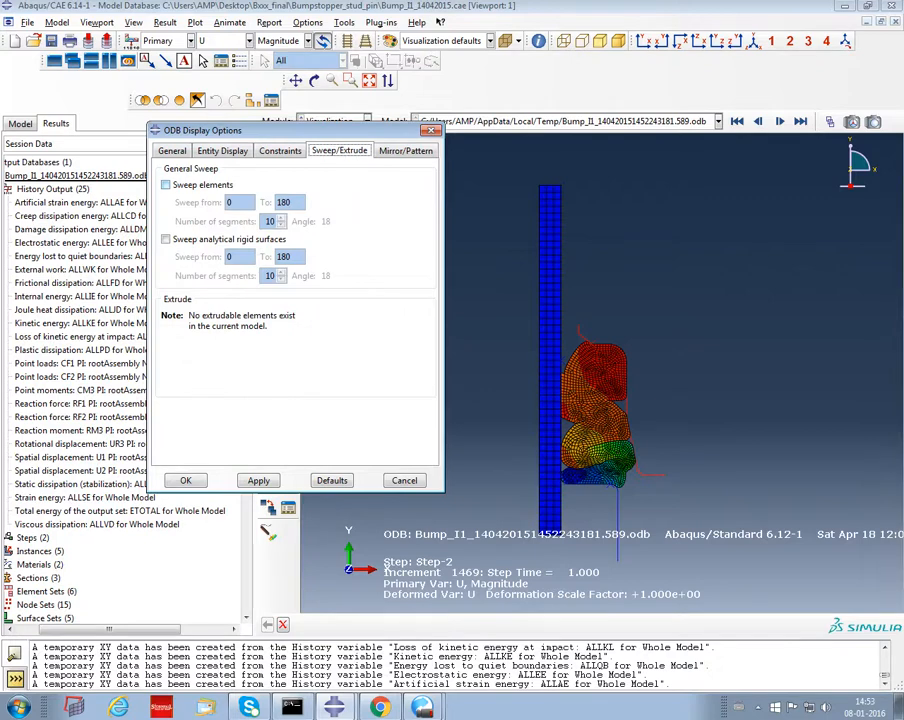
click(166, 185)
double_click(283, 202)
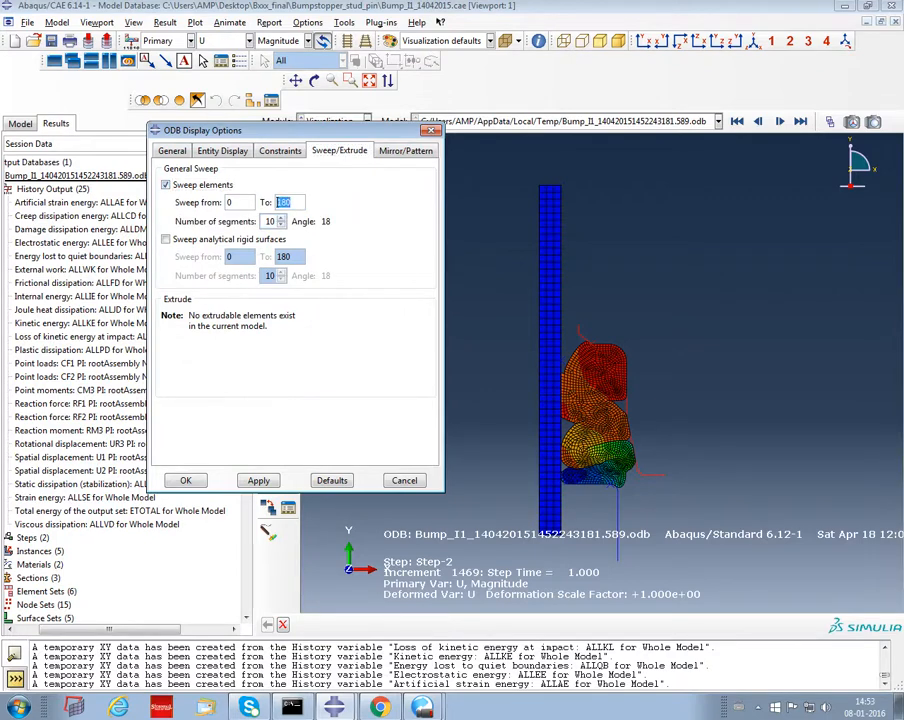
text(360)
key(BackSpace)
key(BackSpace)
key(BackSpace)
text(180)
click(258, 480)
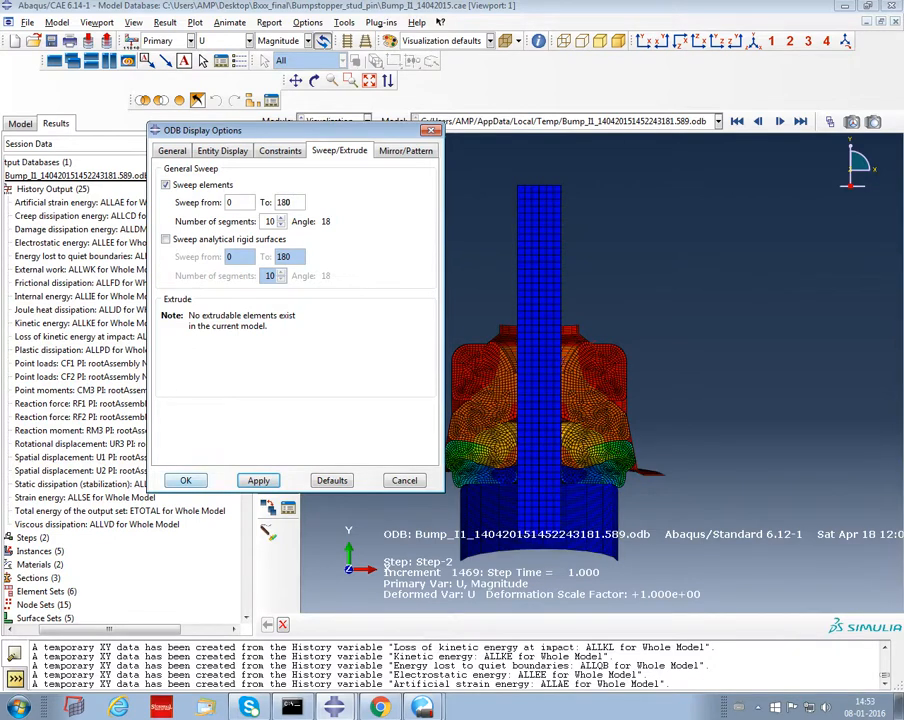
click(186, 480)
Animate the swept displacement result by scale factor, and plot the reaction force RF magnitude as contours
click(268, 295)
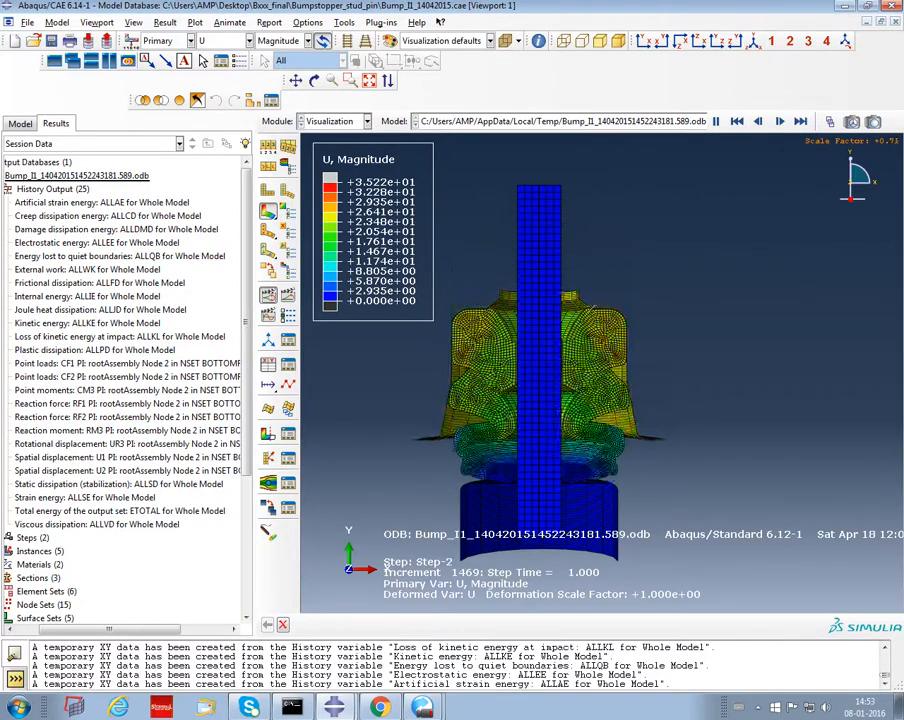
click(249, 40)
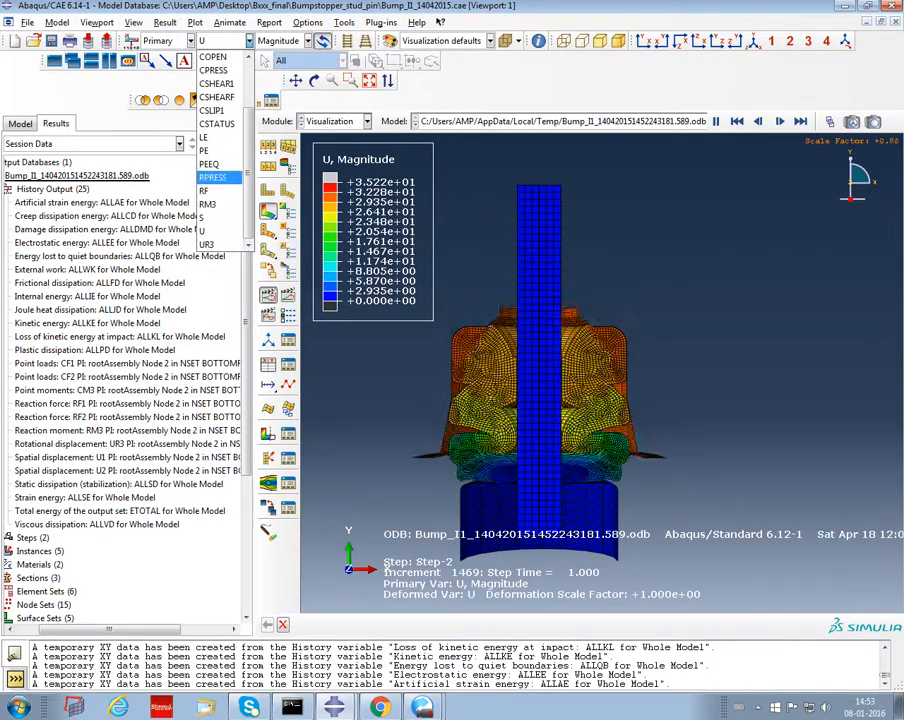
click(205, 190)
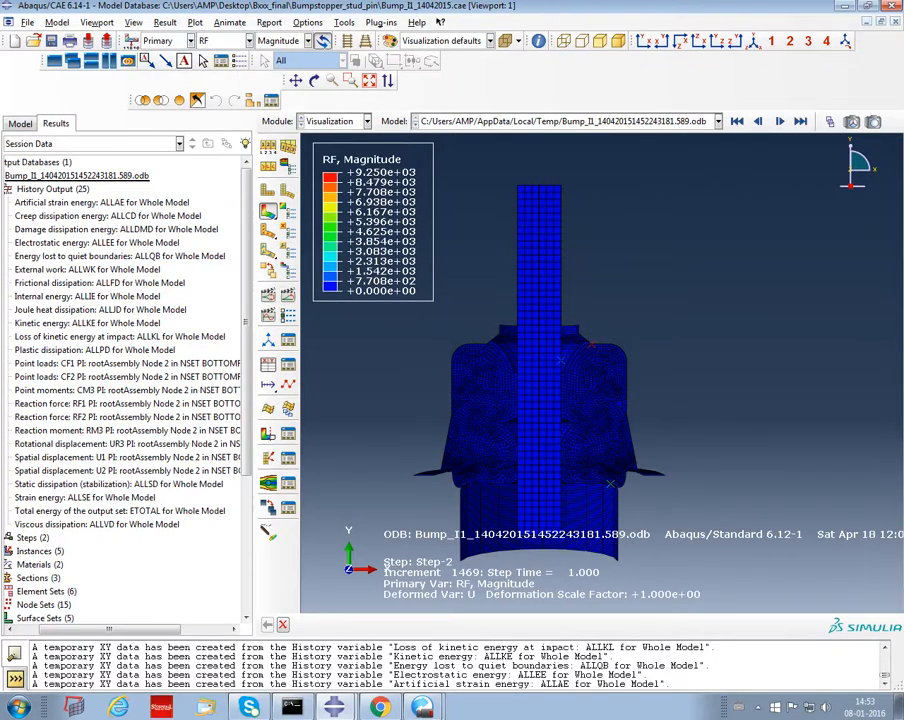
Display increment 1 of Step-1 from the step and frame list, shrinking and moving the dialog clear of the model
click(165, 22)
click(190, 37)
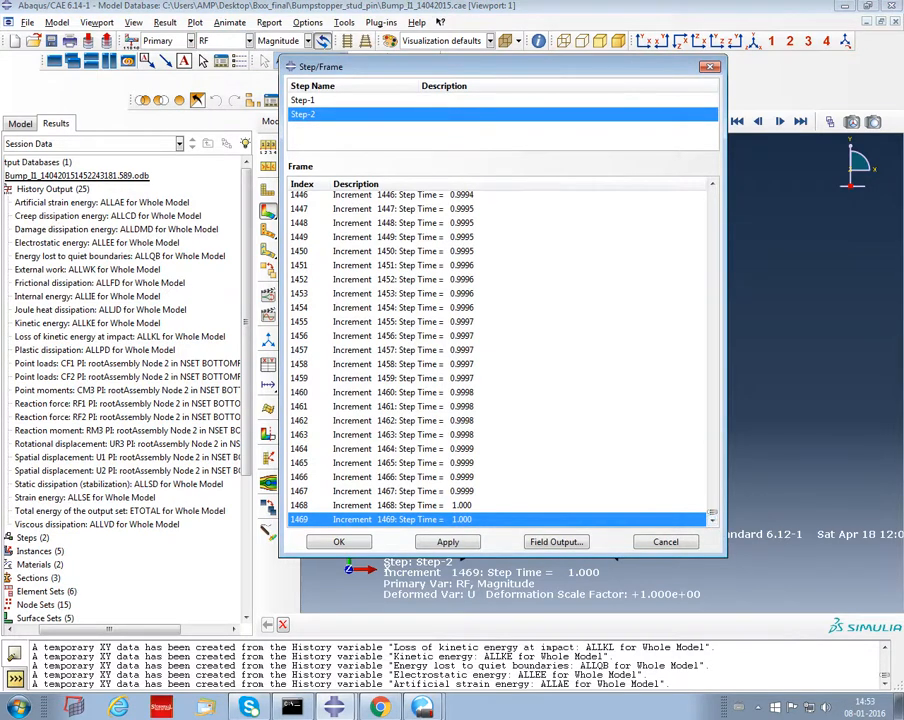
click(302, 100)
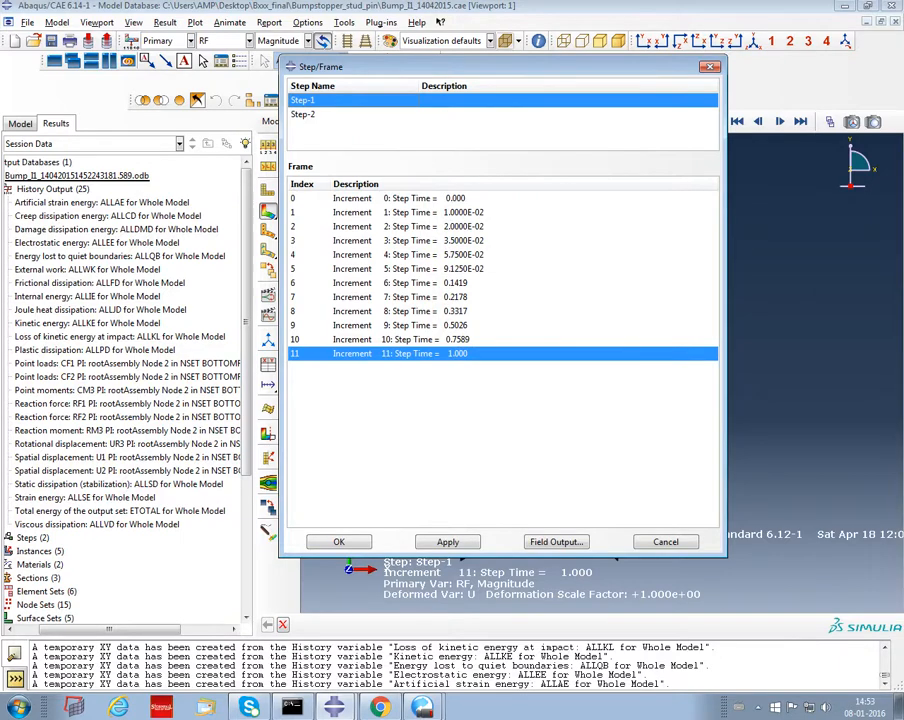
drag(500, 66, 177, 33)
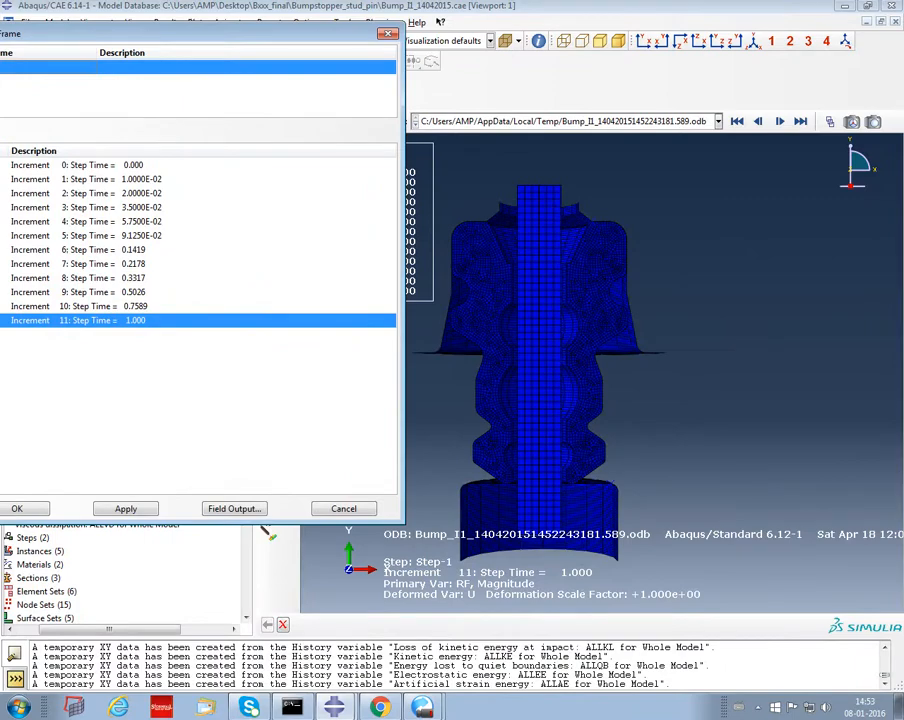
drag(404, 523, 289, 359)
drag(180, 33, 346, 198)
double_click(287, 344)
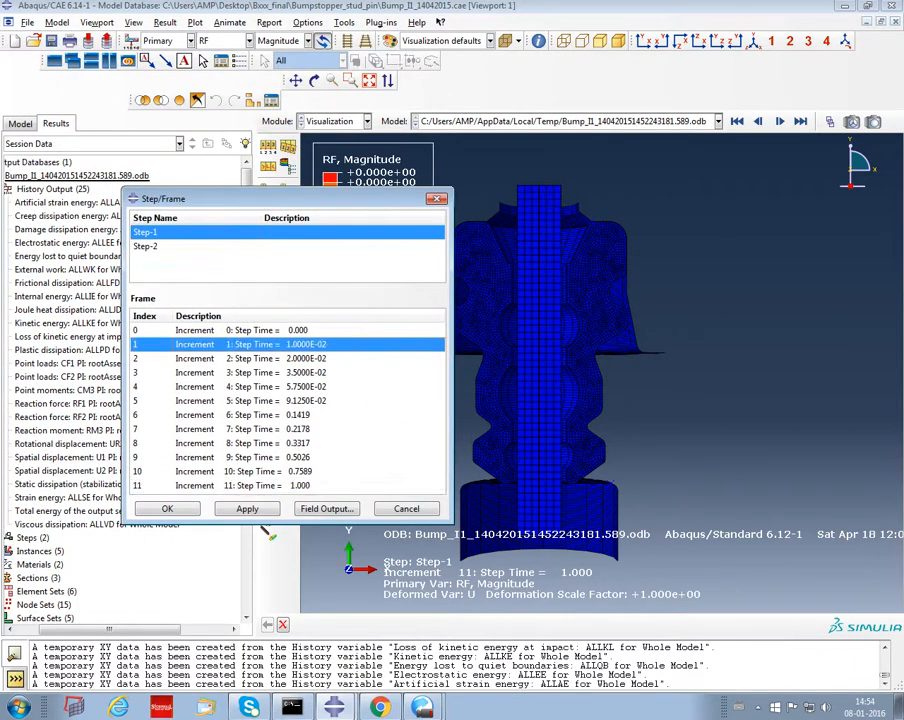
drag(346, 198, 273, 251)
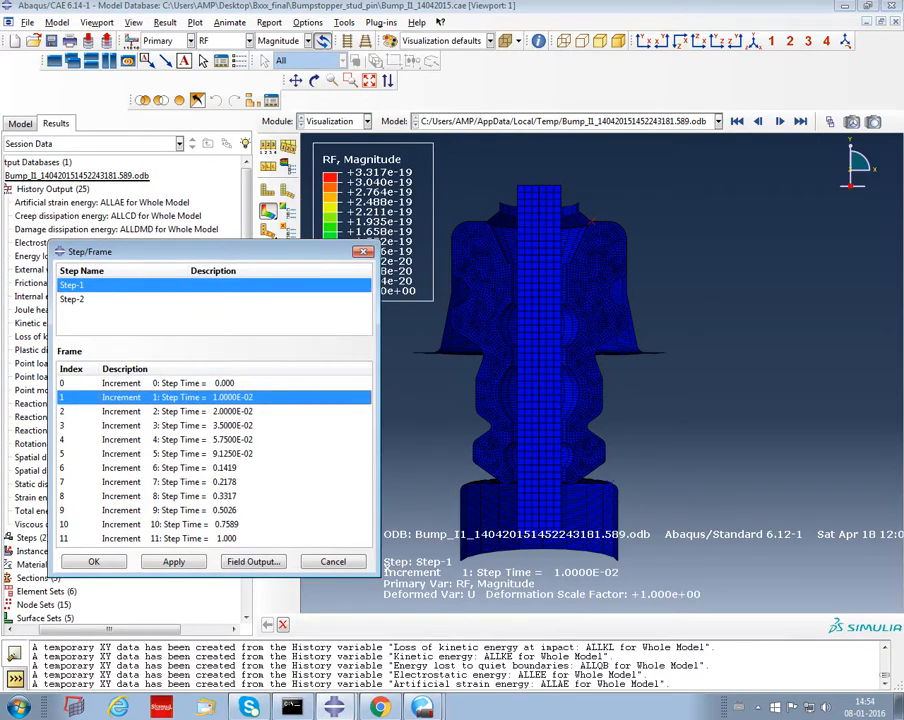
Step through the remaining Step-1 frames up to increment 11 to follow the reaction force contours
key(Down)
key(Down)
key(Down)
key(Down)
key(Down)
key(Down)
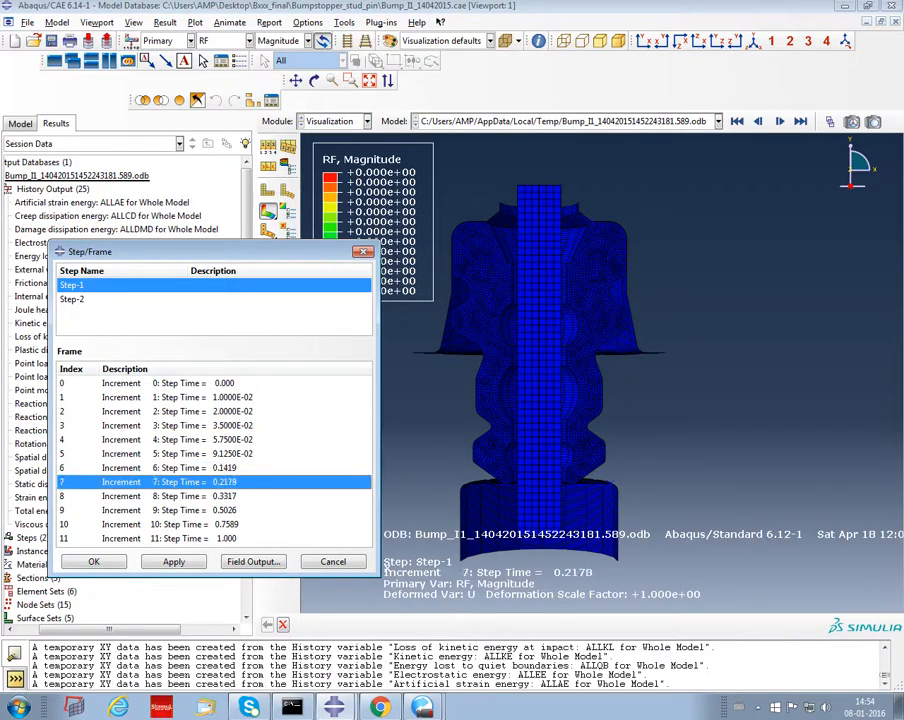
key(Down)
key(Down)
key(Down)
key(Down)
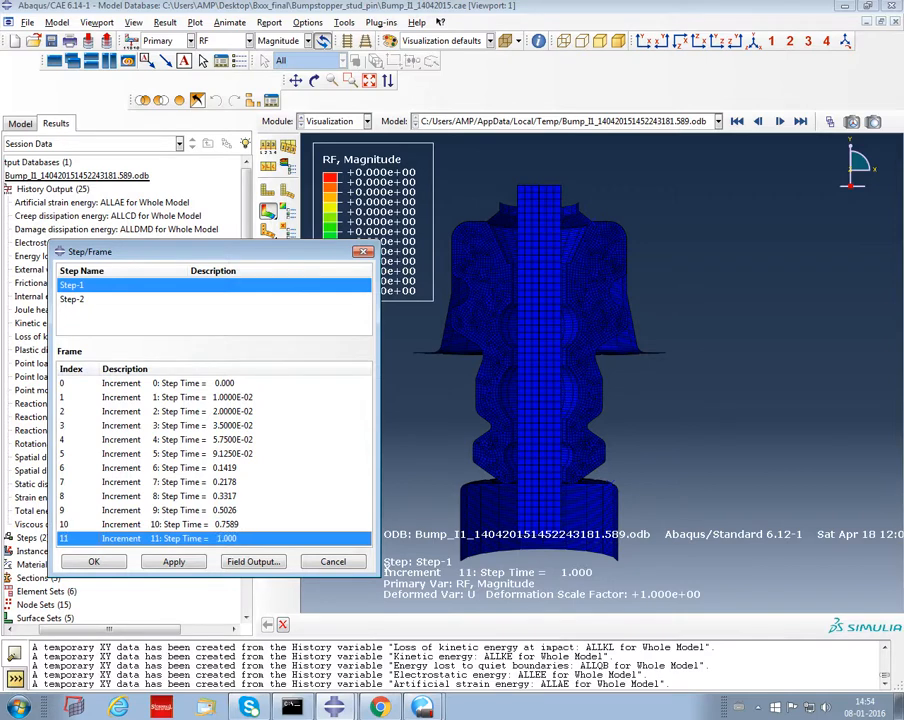
Switch to Step-2, browse back through its frame list to the beginning, and display increment 1
click(80, 299)
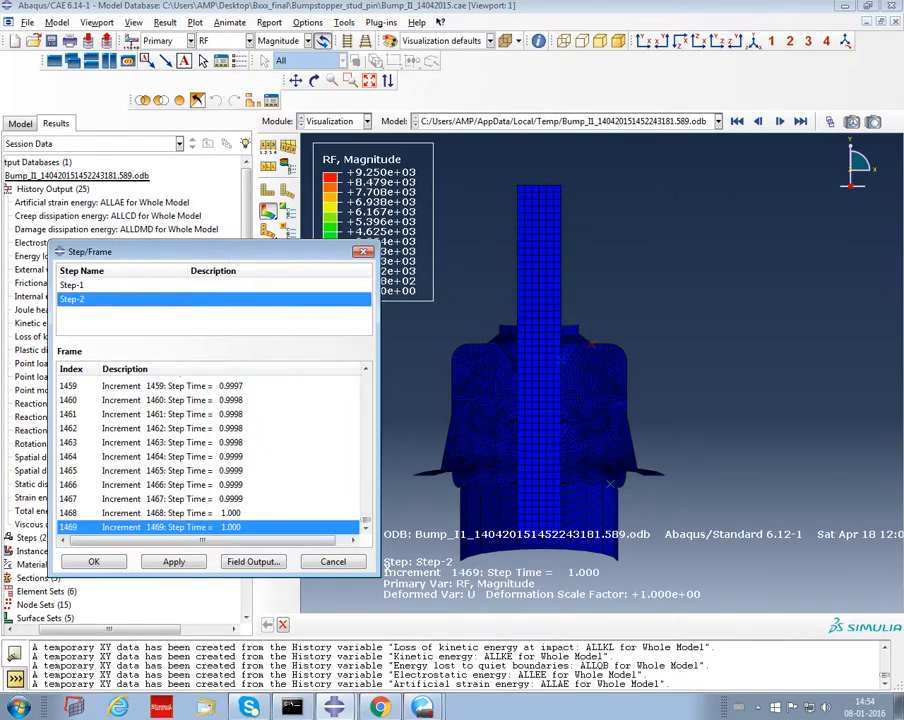
key(Page_Up)
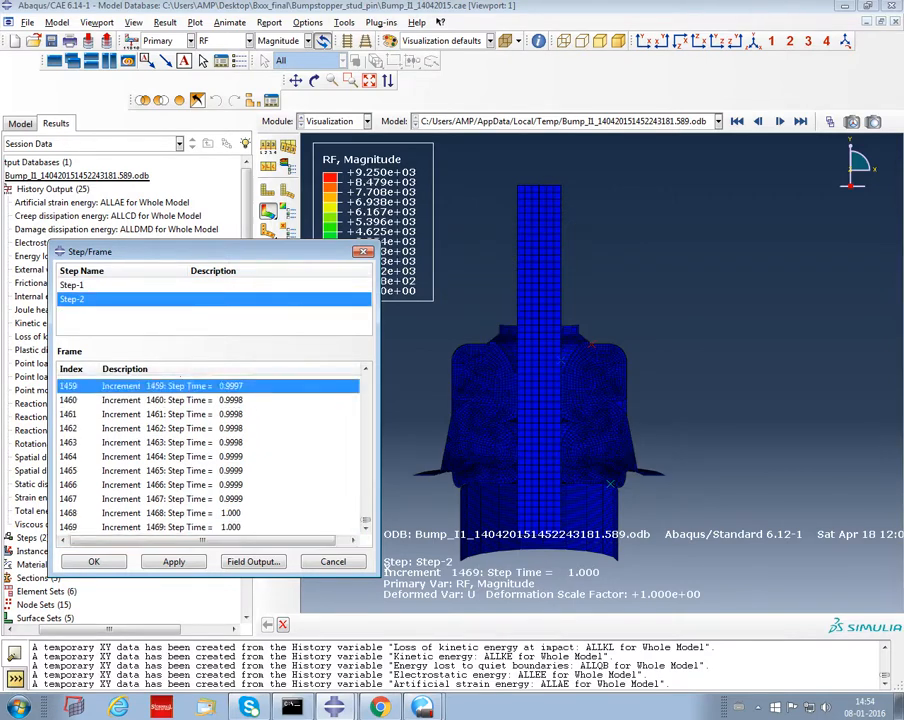
key(Page_Down)
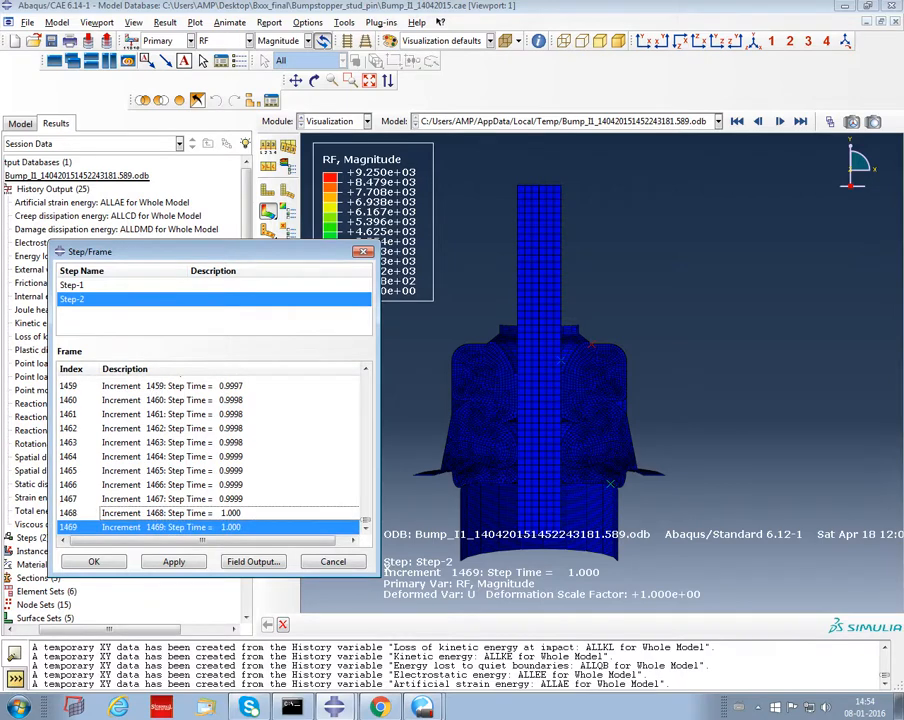
key(Page_Up)
key(Page_Up)
key(Page_Up)
key(Page_Up)
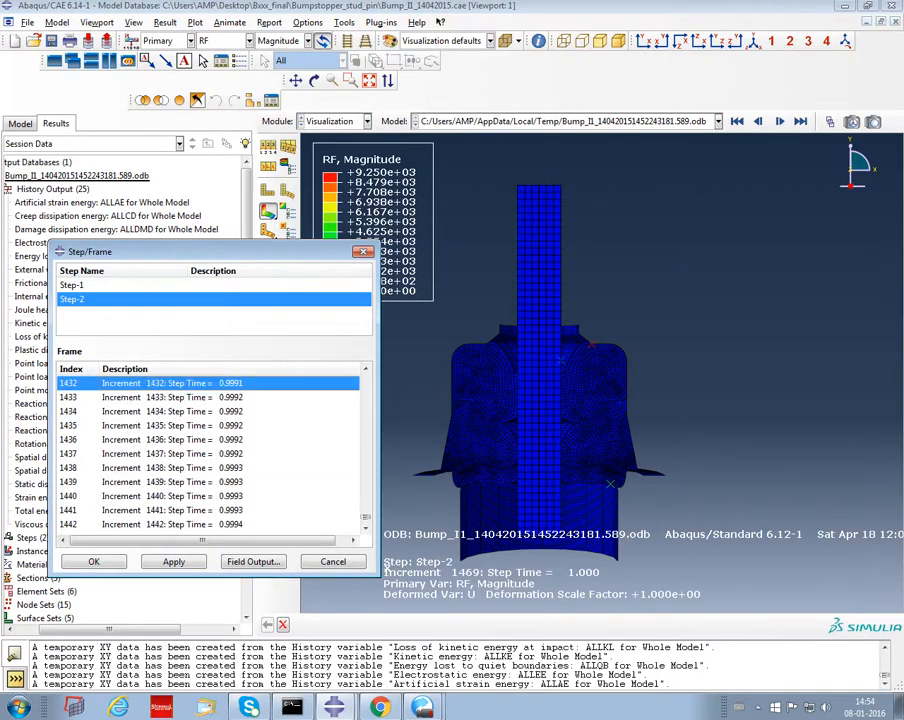
key(Page_Up)
key(Page_Up)
key(Page_Up)
key(Page_Up)
key(Page_Up)
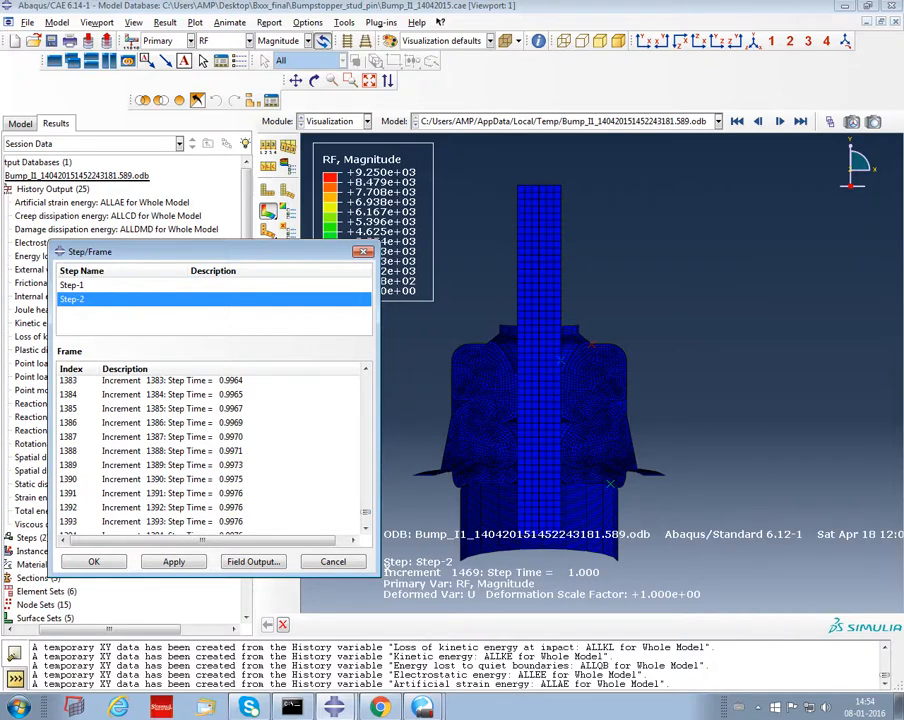
drag(366, 512, 366, 377)
double_click(195, 398)
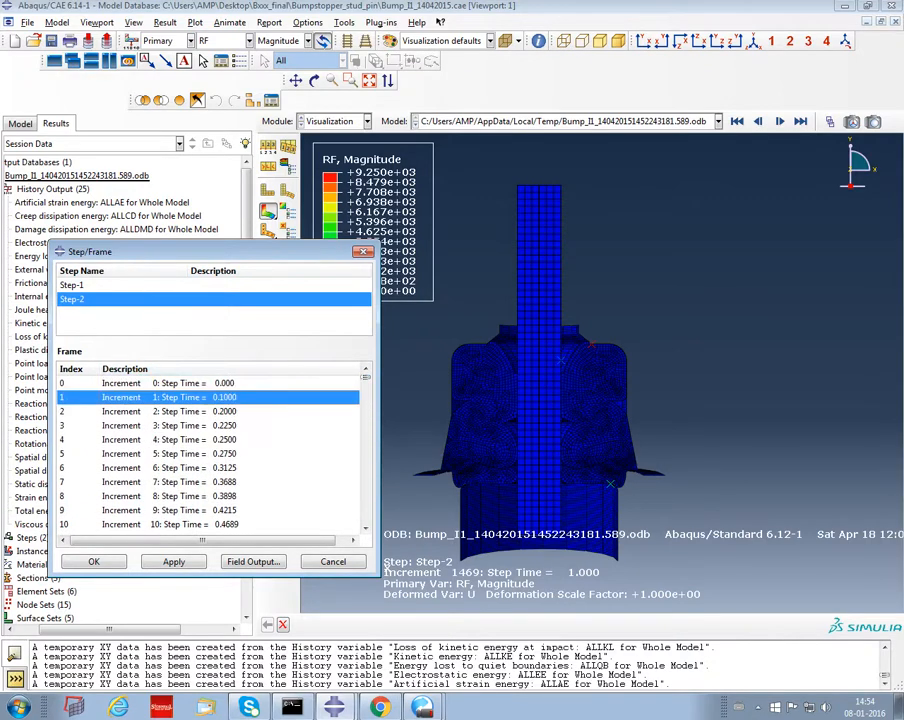
Step through the Step-2 frames from increment 3 to increment 15 to follow the compression and reaction force
click(195, 426)
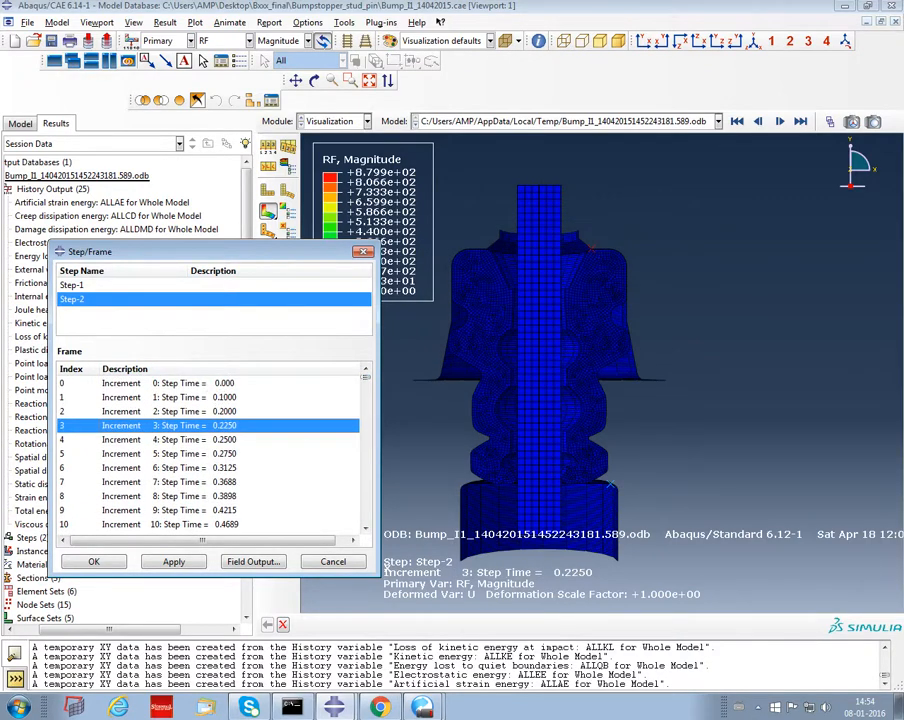
key(Down)
key(Down)
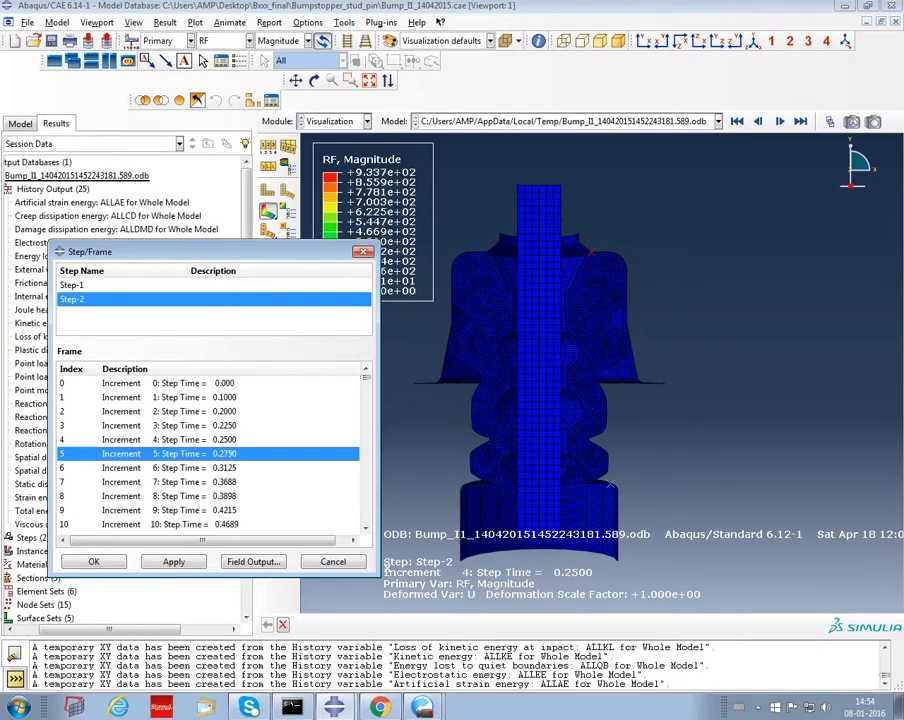
key(Up)
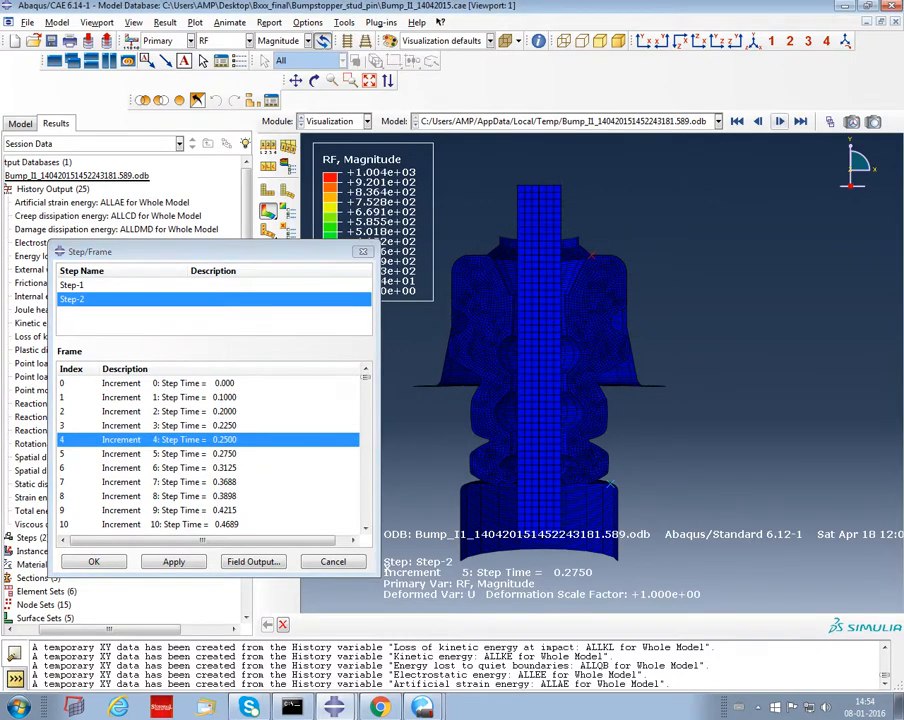
key(Down)
key(Down)
key(Down)
key(Down)
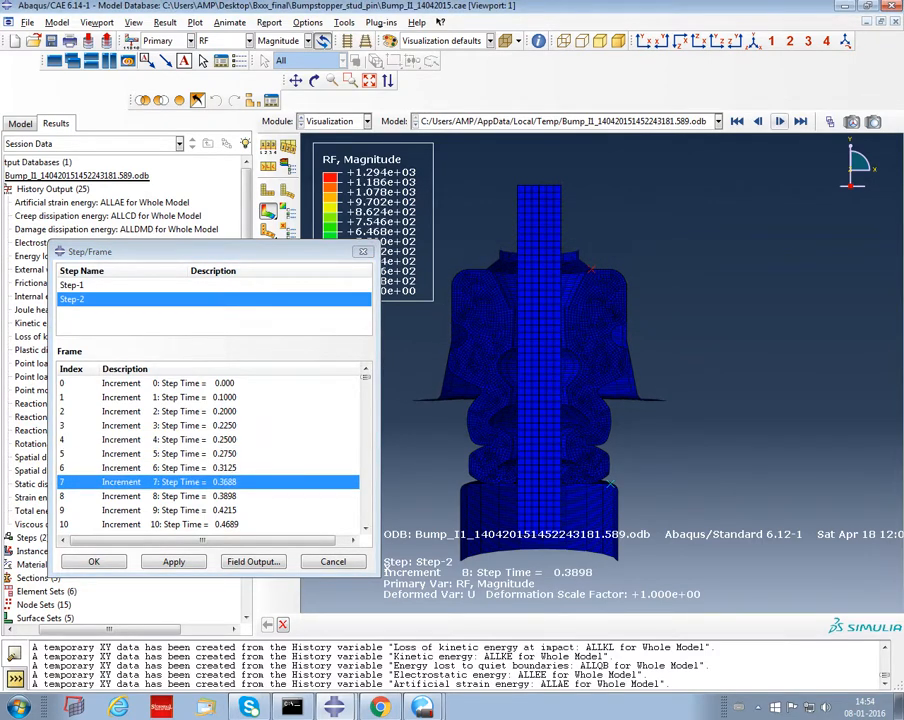
key(Down)
key(Down)
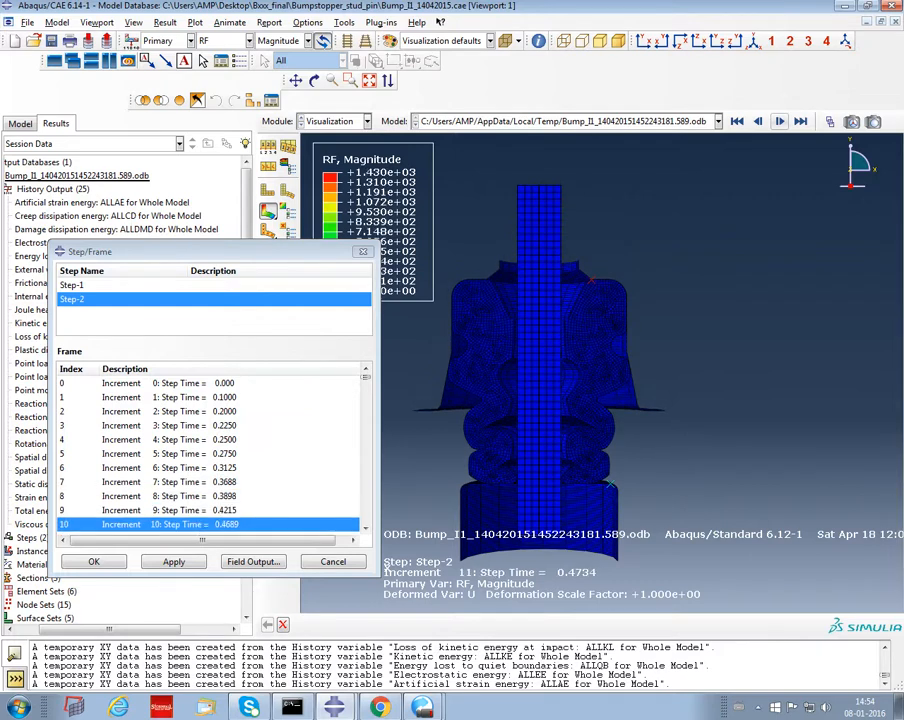
key(Down)
key(Down)
key(Down)
key(Down)
key(Down)
Display the last Step-2 frame, increment 1469, and plot the displacement magnitude U as contours on the swept model
drag(365, 377, 365, 522)
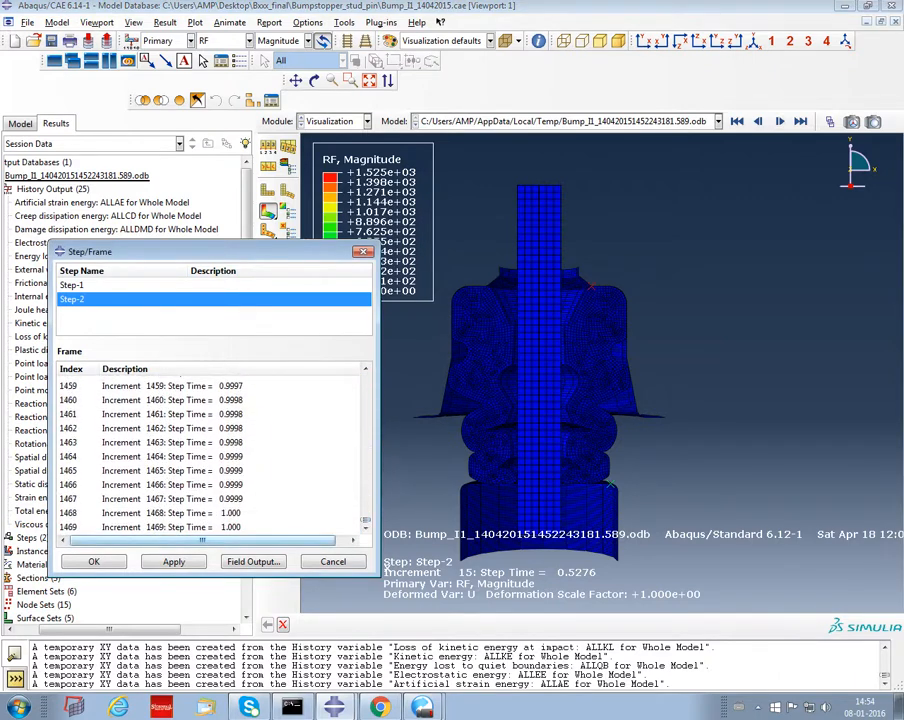
click(208, 527)
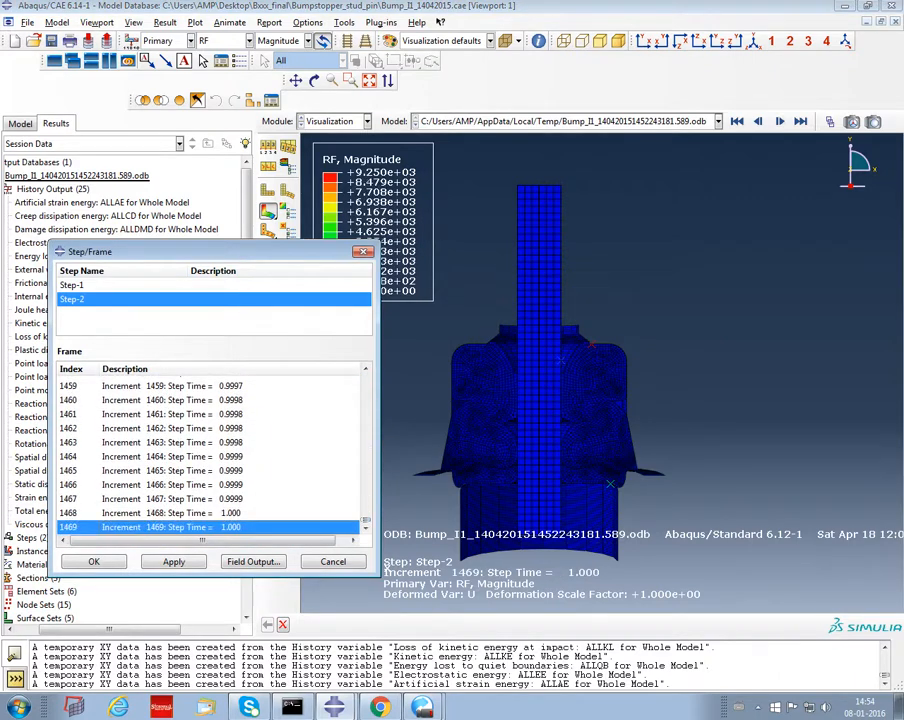
click(94, 562)
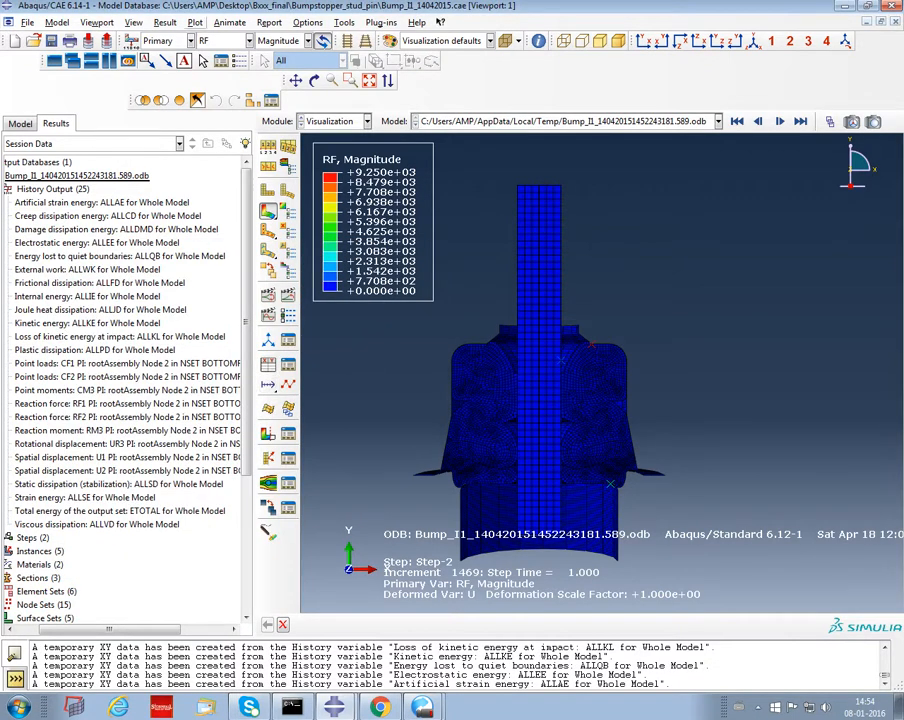
click(249, 41)
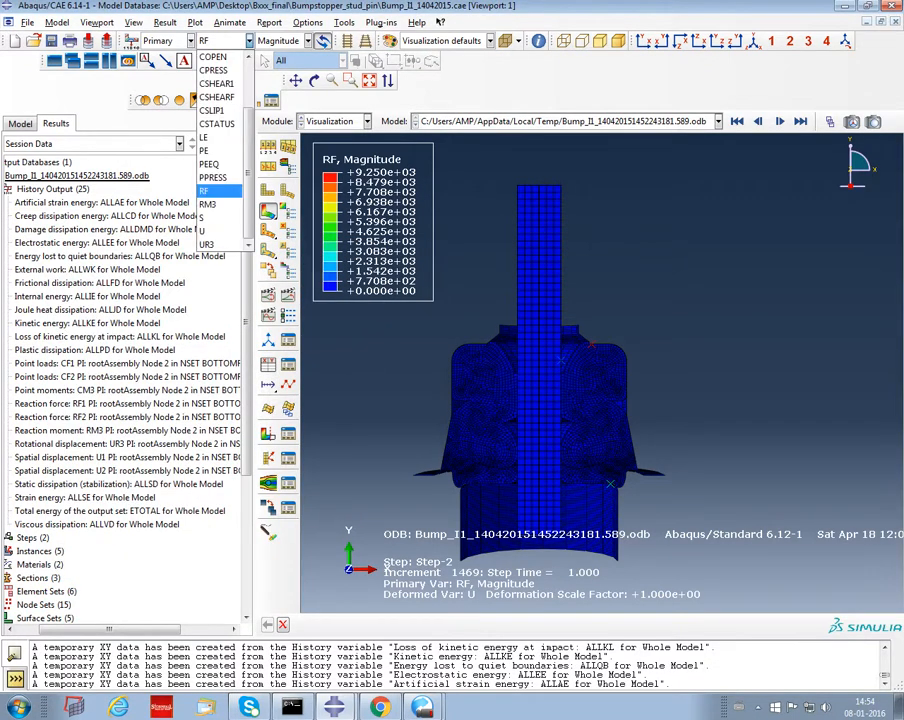
click(212, 230)
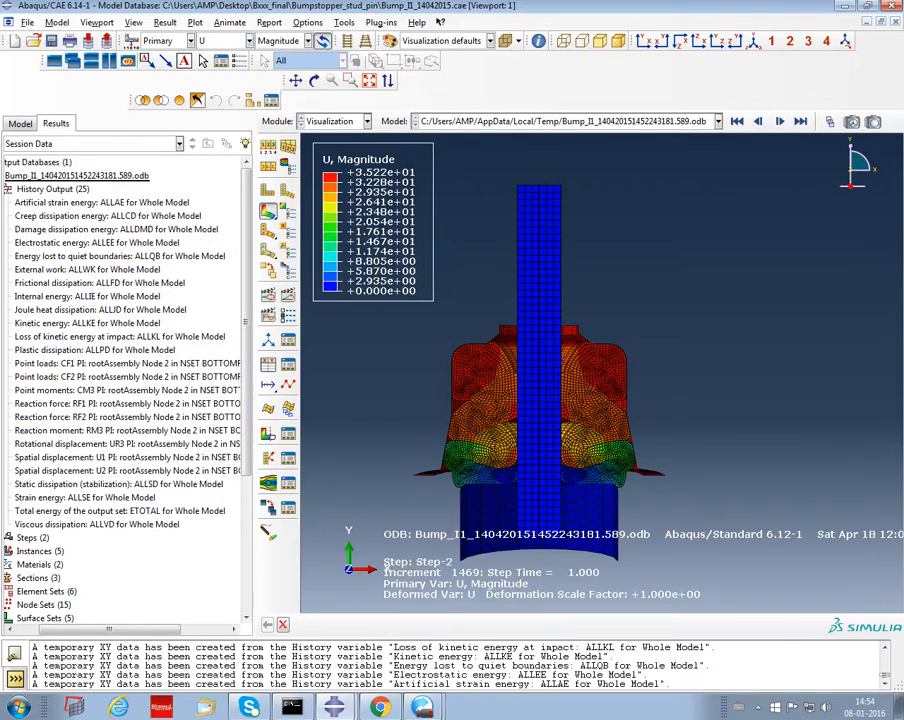
Bring the start of the results tree into view and collapse the History Output branch of the output database
mouse_move(109, 629)
mouse_down()
mouse_move(86, 629)
mouse_move(103, 629)
mouse_up()
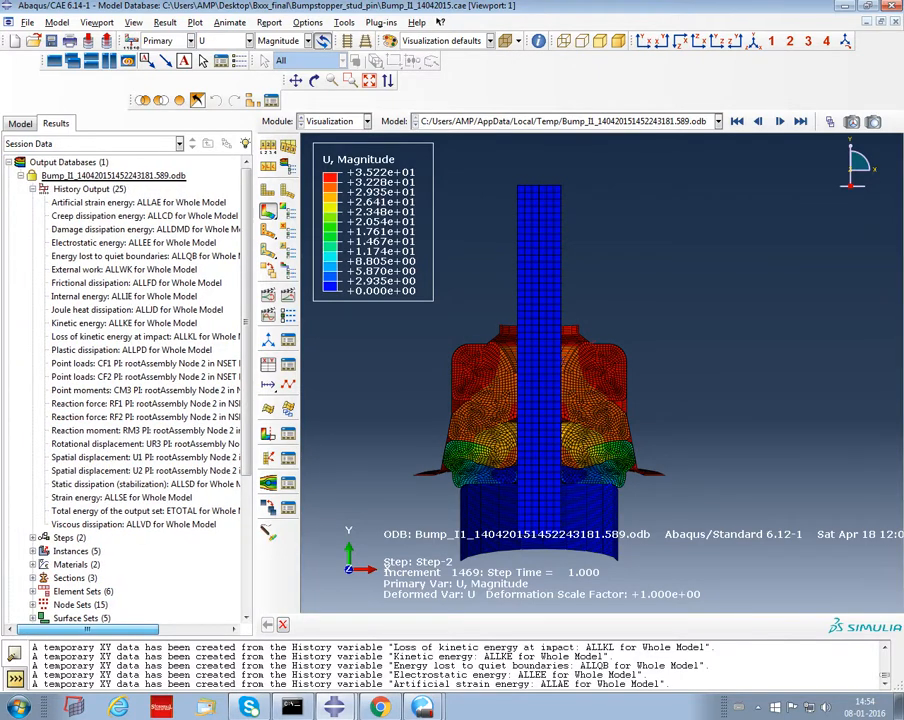
mouse_move(87, 630)
mouse_down()
mouse_move(138, 630)
mouse_move(87, 630)
mouse_up()
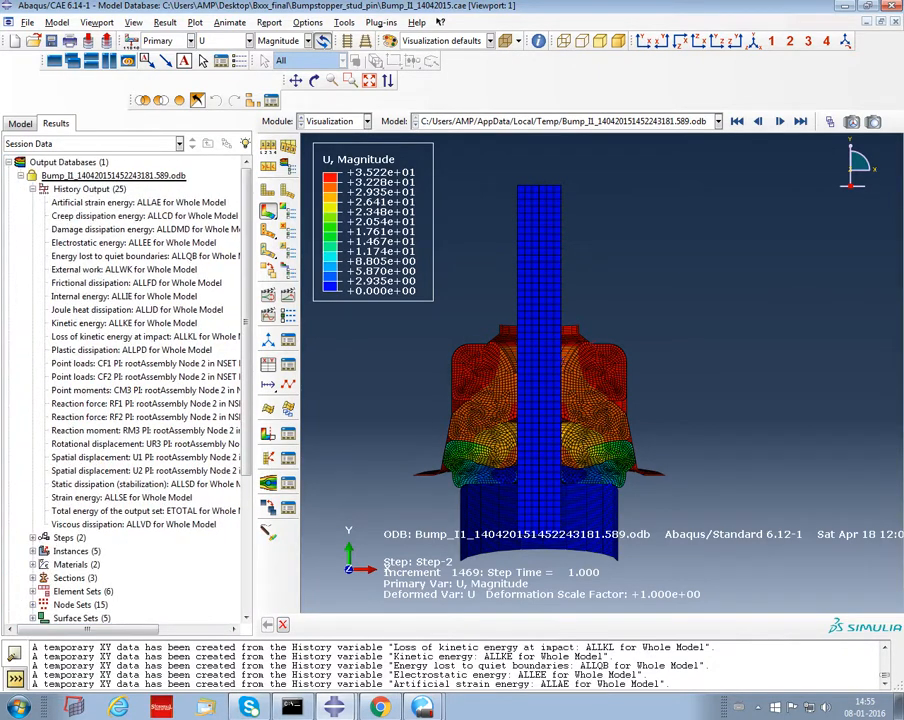
click(33, 189)
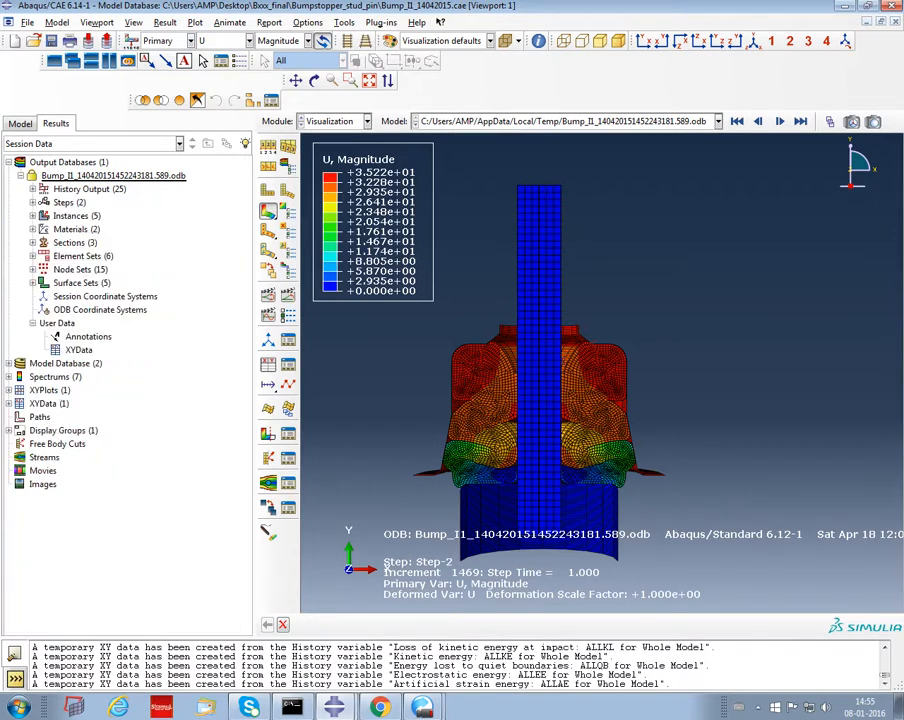
Start creating XY data from the ODB field output and set the variable position to Unique Nodal
double_click(45, 403)
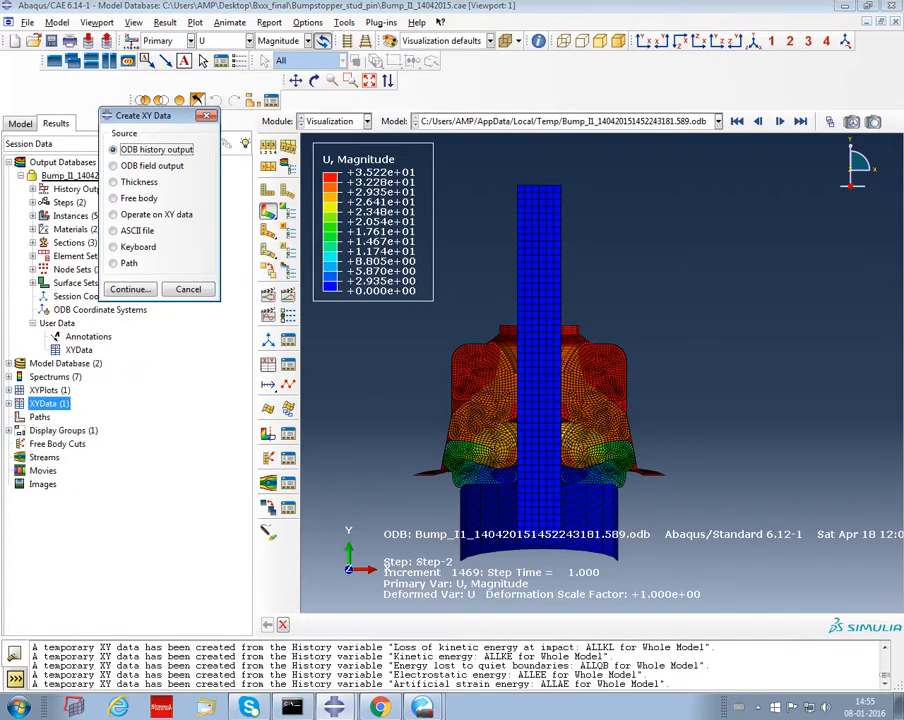
click(113, 165)
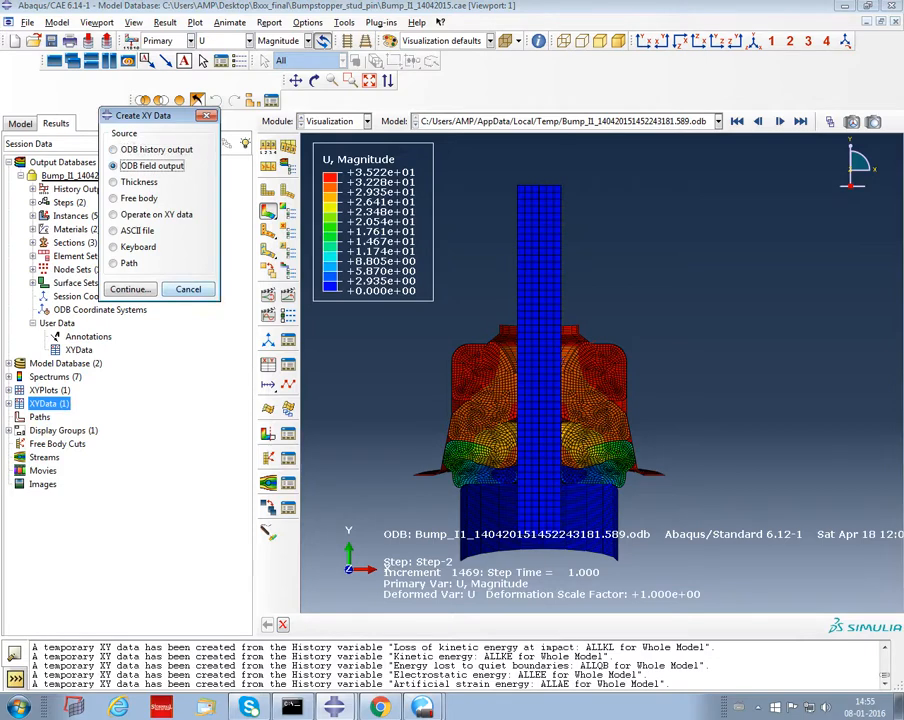
click(130, 289)
click(344, 22)
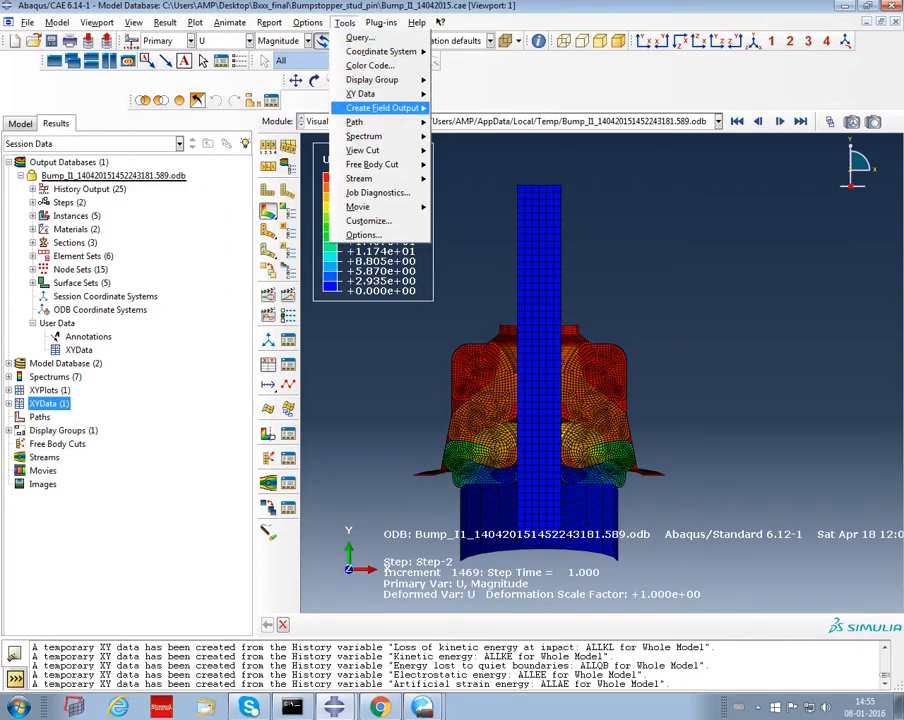
mouse_move(362, 93)
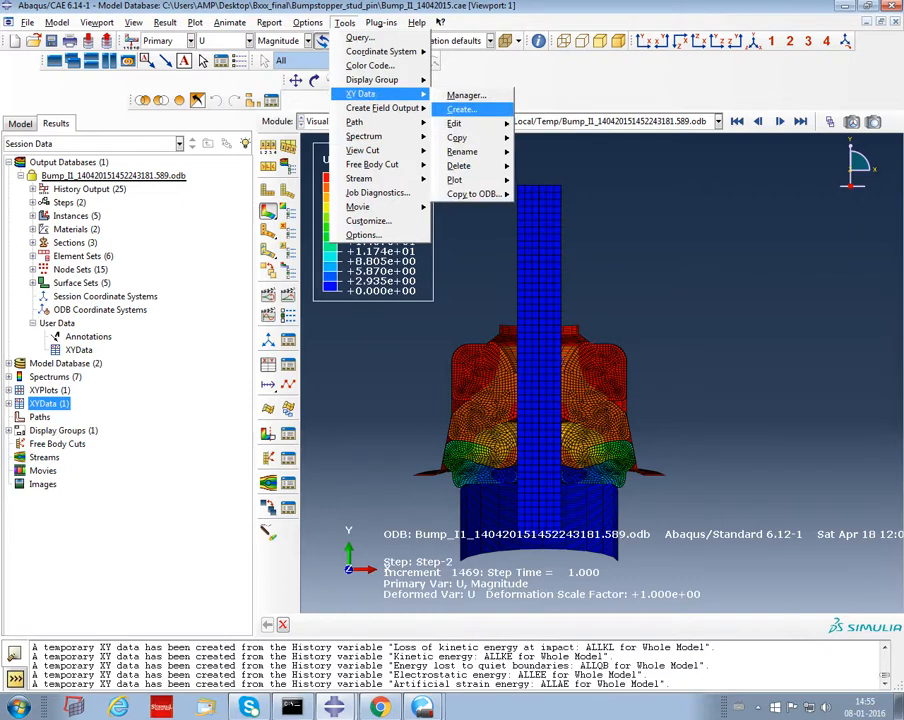
click(462, 108)
key(Return)
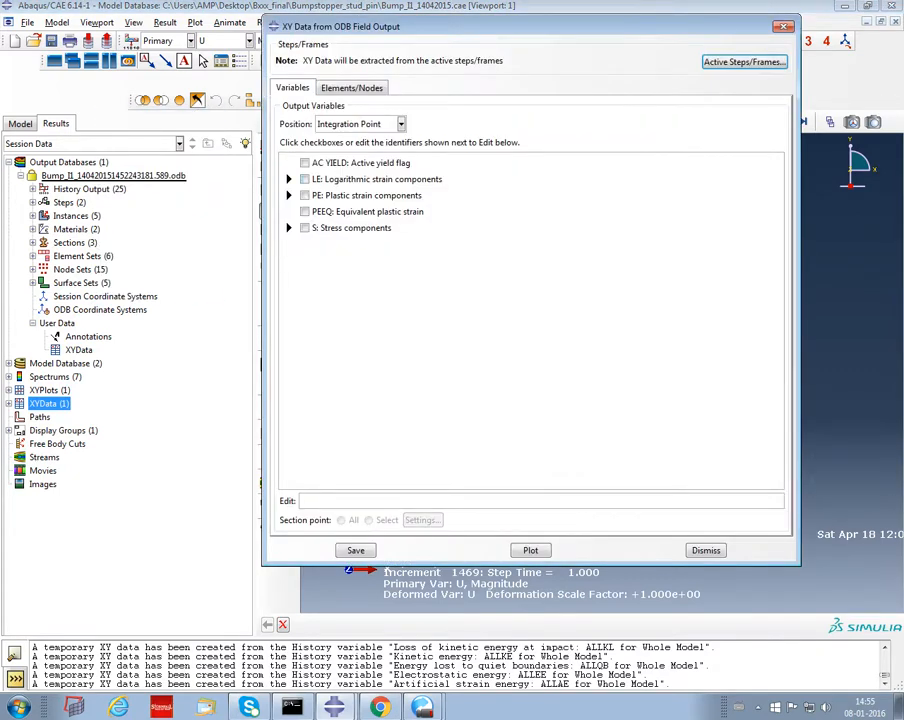
click(400, 124)
click(343, 180)
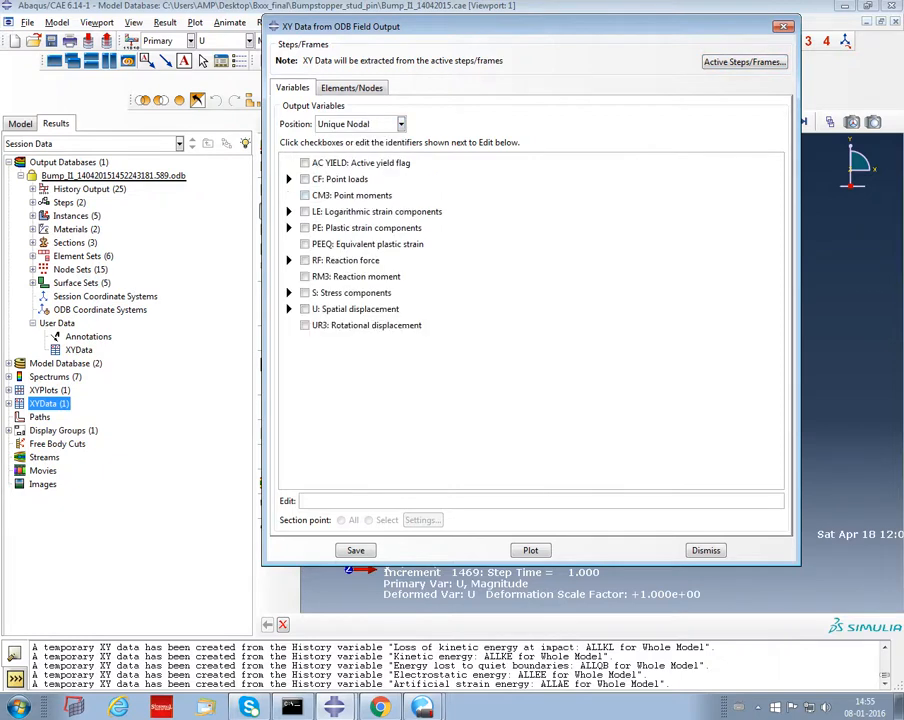
Choose the node set TOPREF as the source nodes for the XY data extraction
click(351, 88)
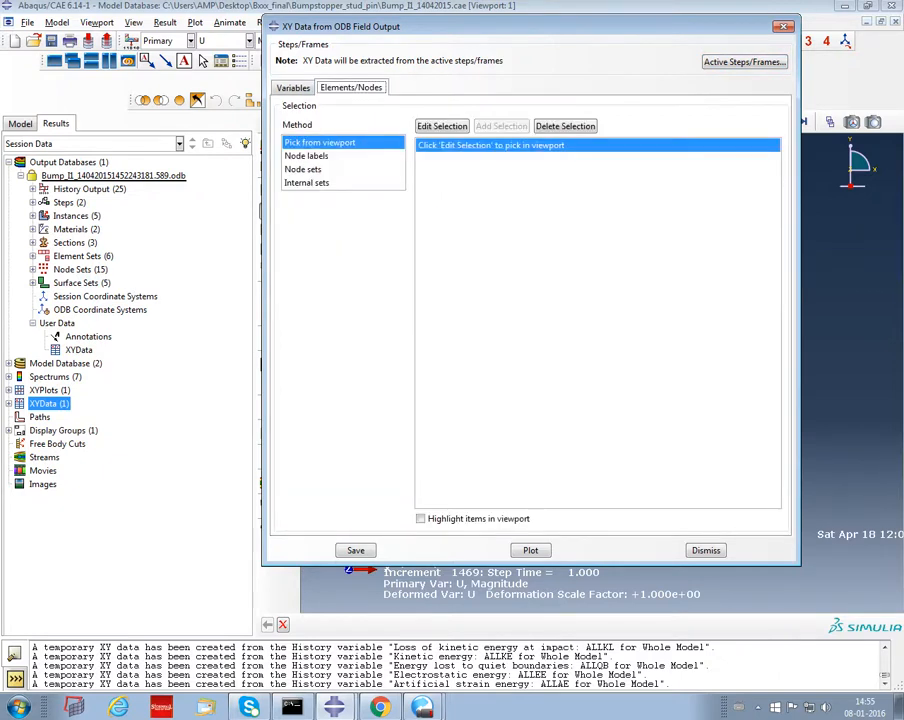
click(303, 169)
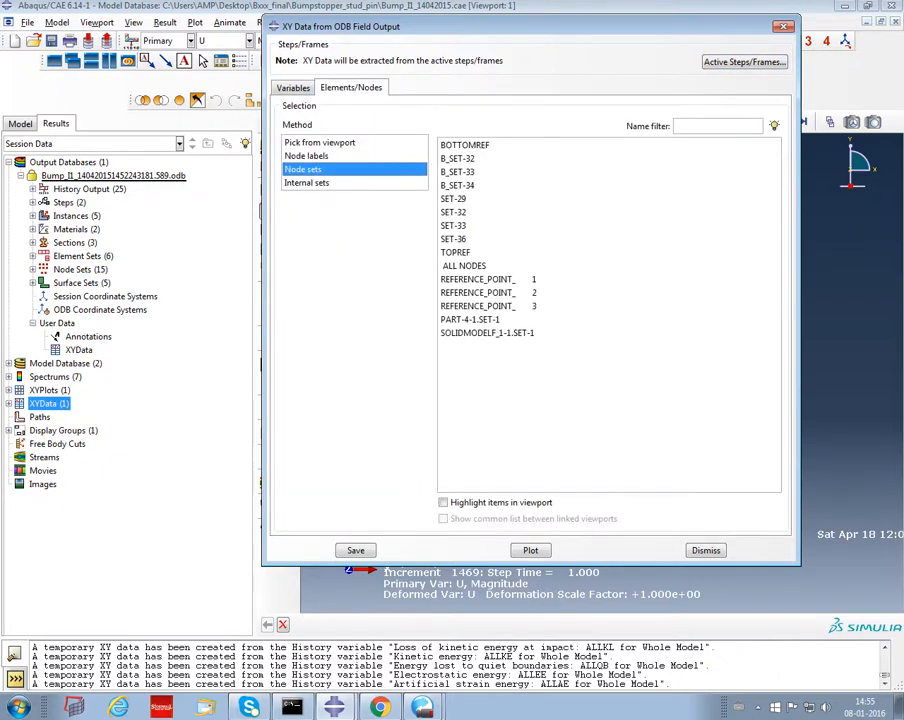
click(456, 252)
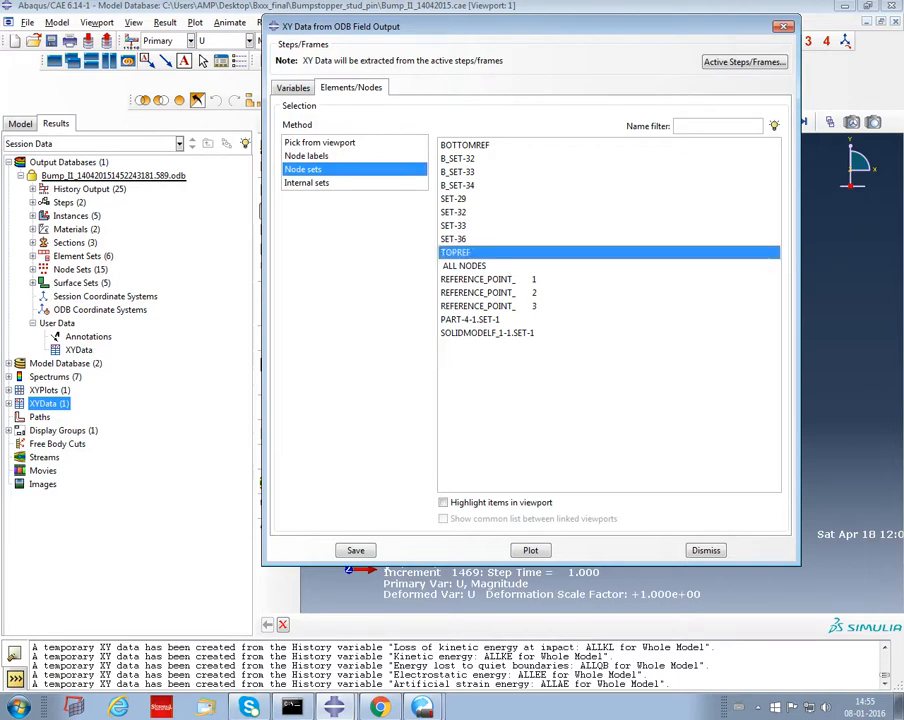
Select the reaction force component RF2 and the spatial displacement component U2 as output variables
click(293, 88)
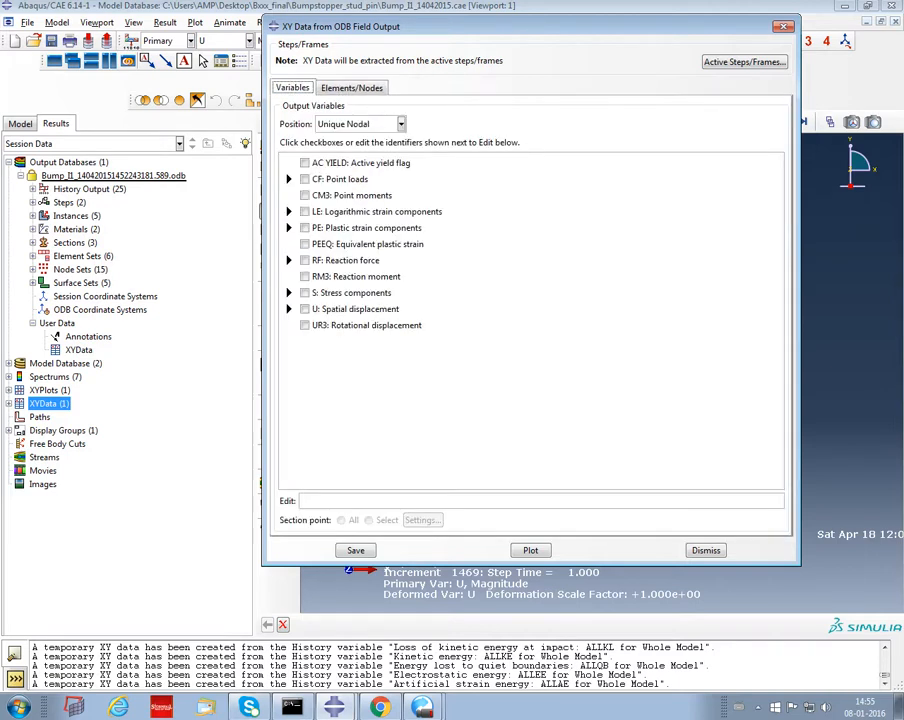
click(289, 260)
click(320, 300)
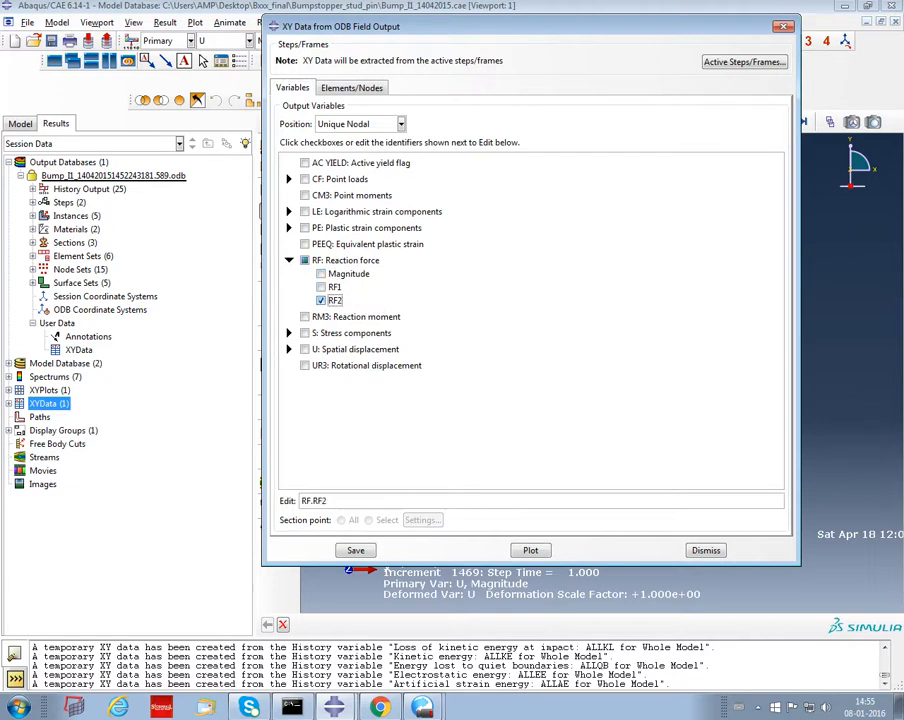
click(289, 260)
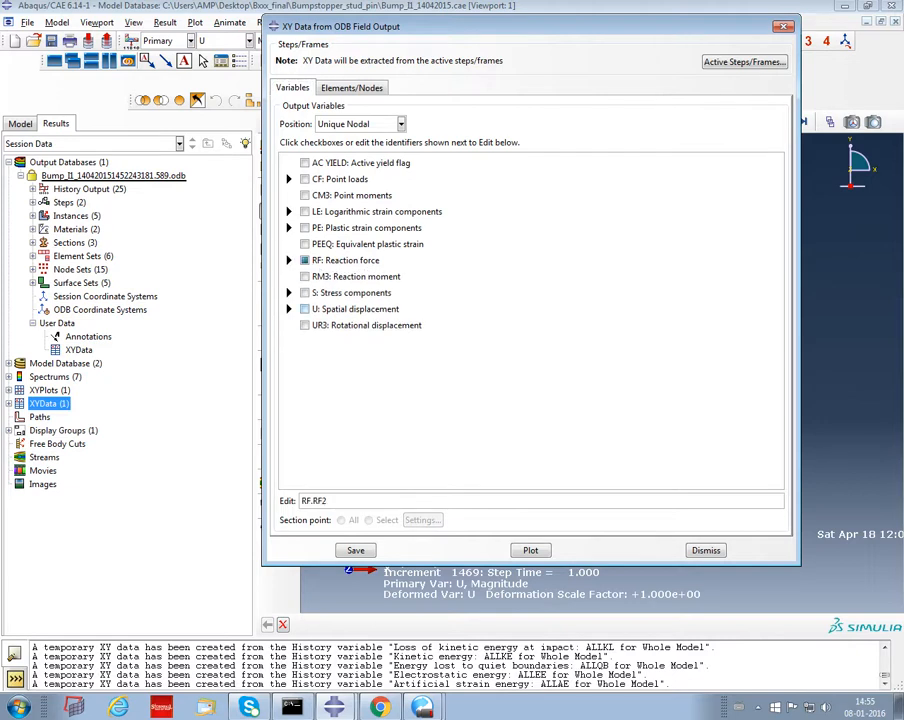
click(289, 309)
click(321, 349)
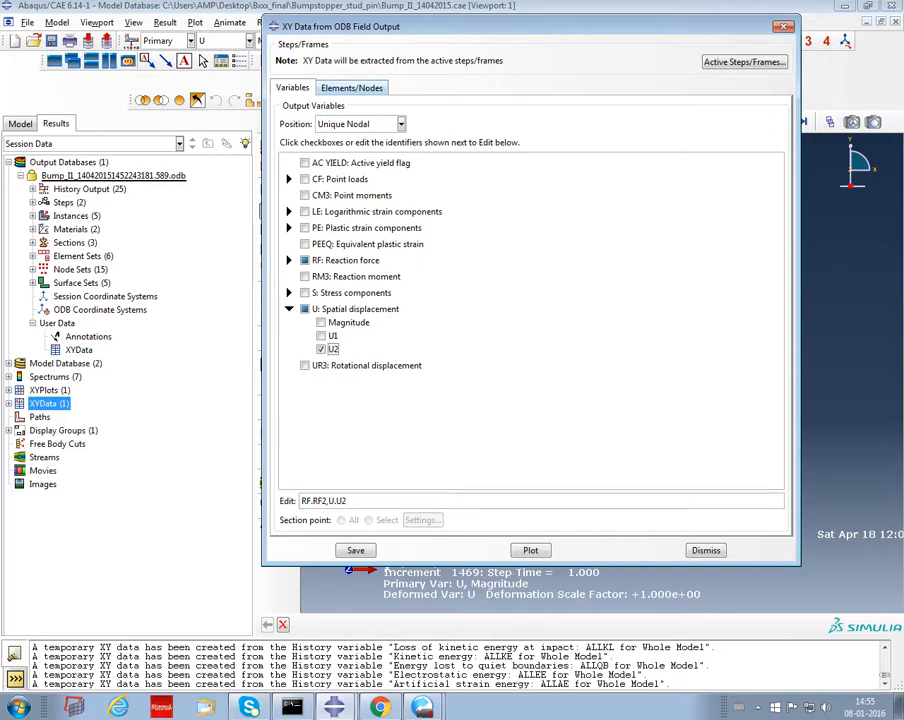
Recheck the node set selection, save the RF2 and U2 curves under default names, and close the extraction dialog
click(351, 88)
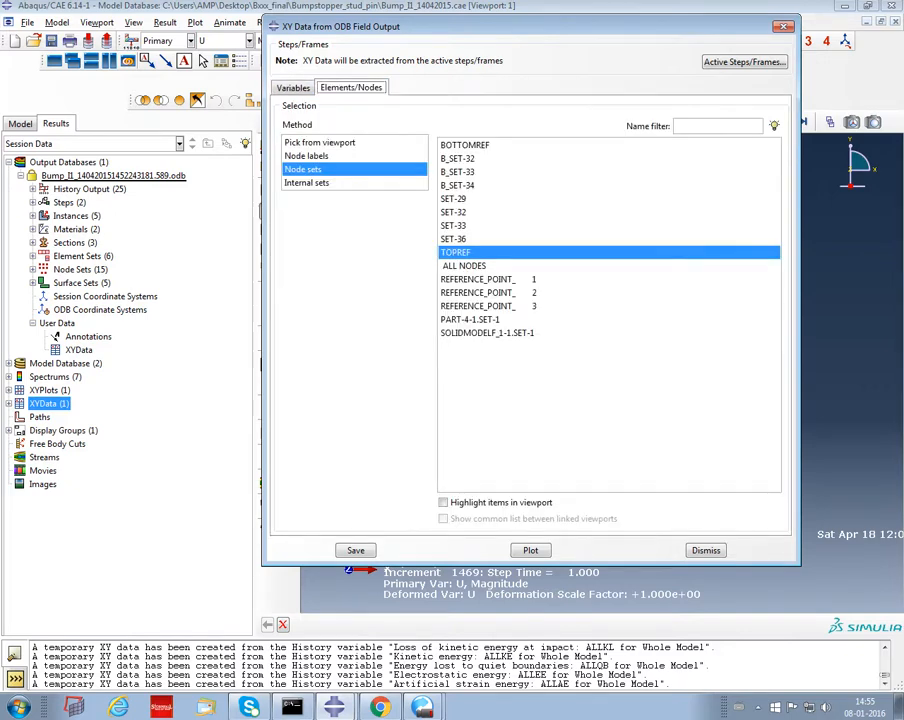
click(293, 88)
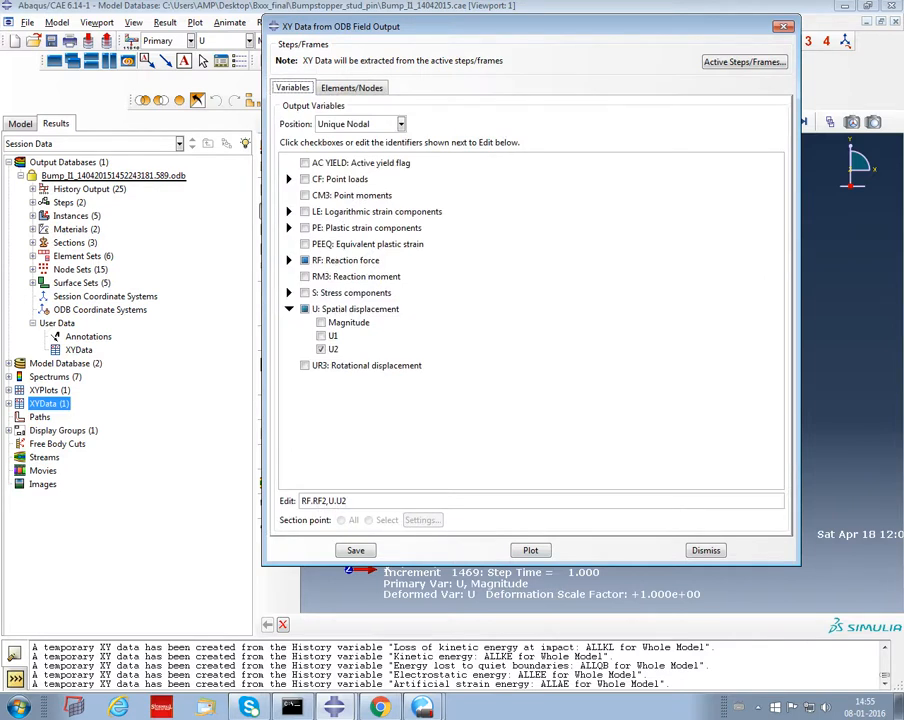
click(356, 550)
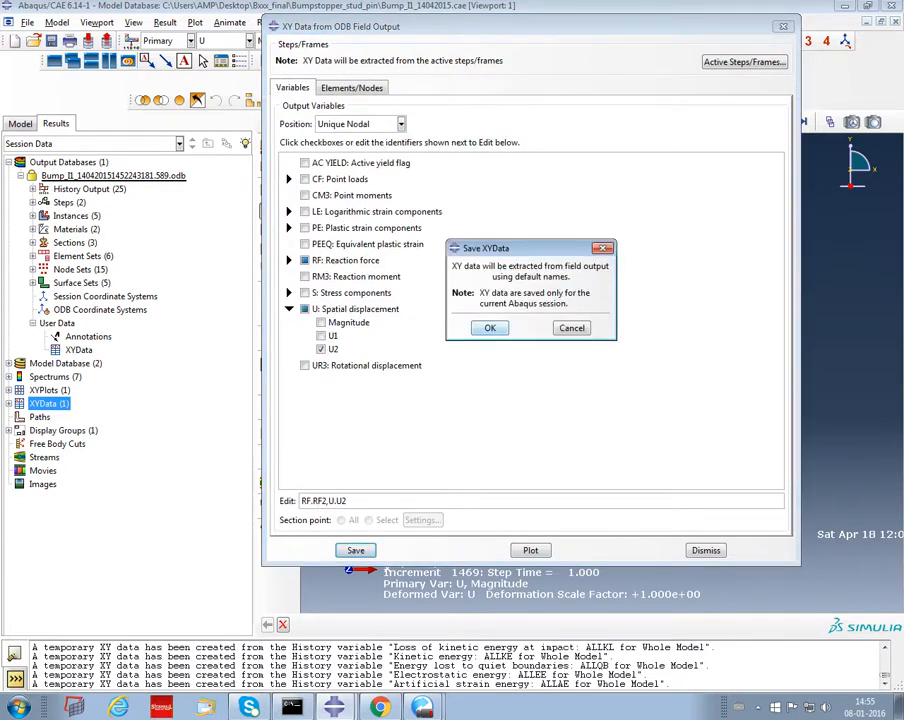
click(490, 327)
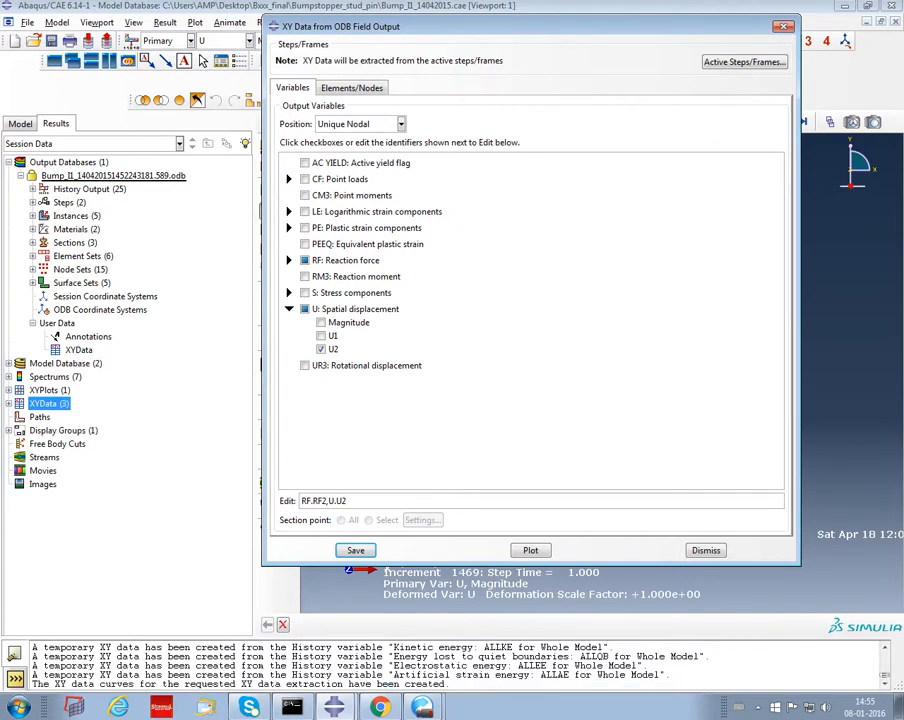
key(Escape)
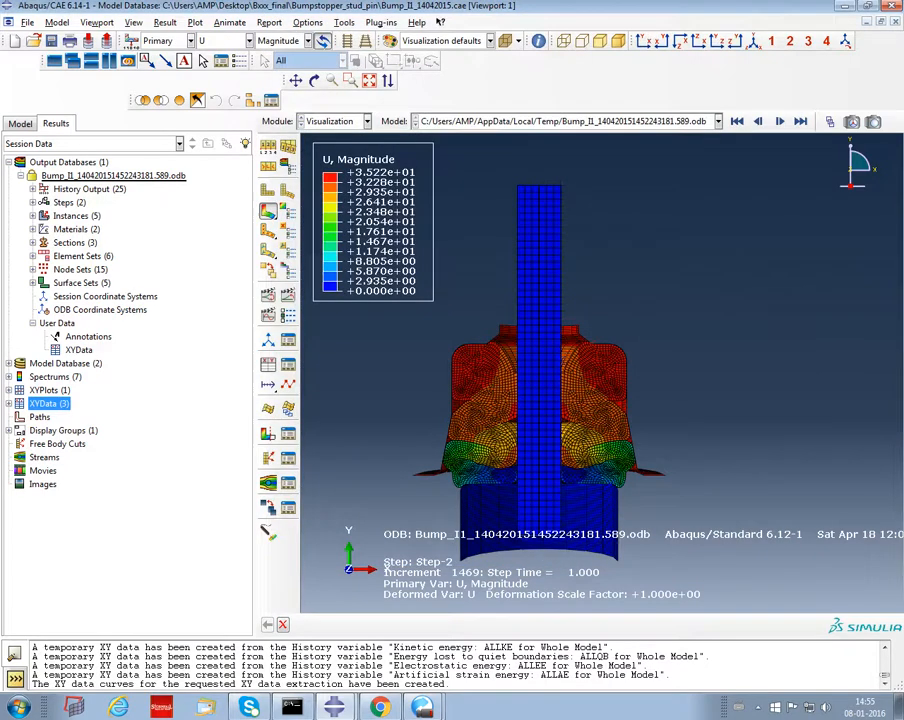
Plot the saved RF2 and U2 curves of assembly node 1 together against time
key(Right)
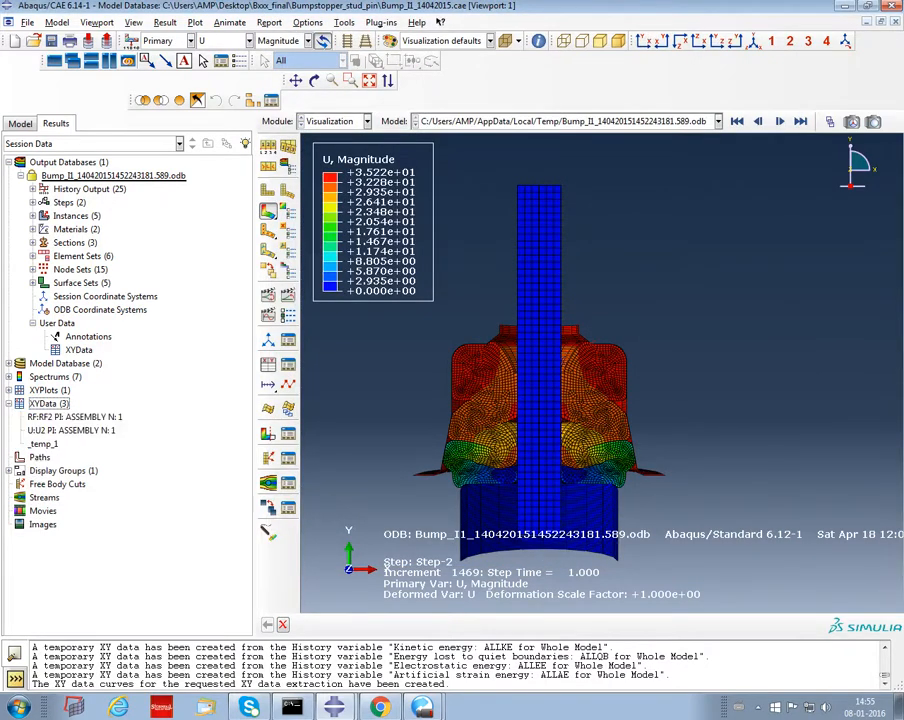
click(72, 430)
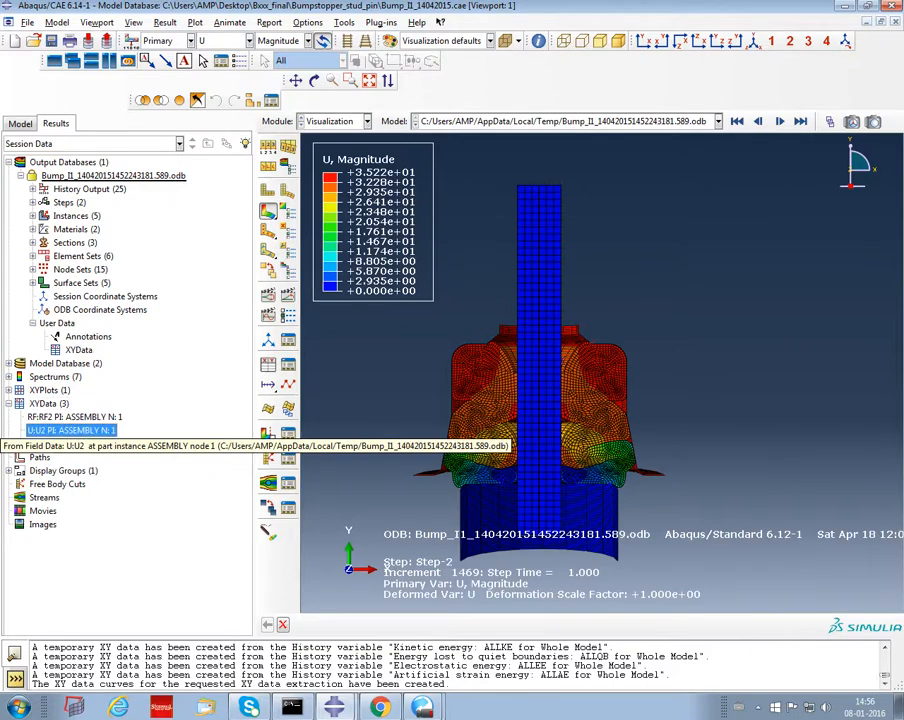
ctrl+click(75, 417)
right_click(56, 417)
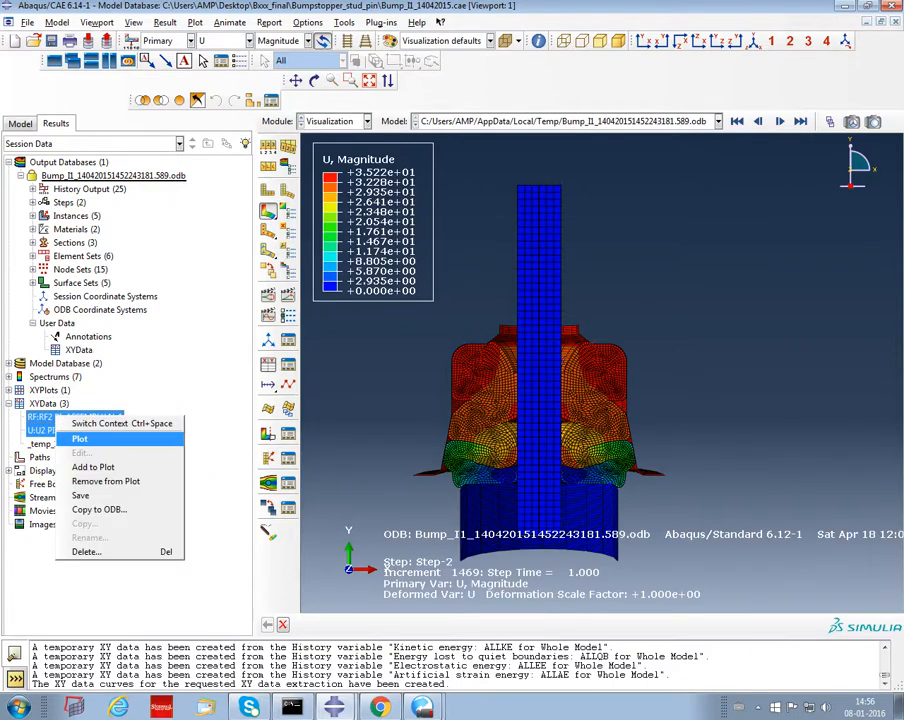
click(80, 438)
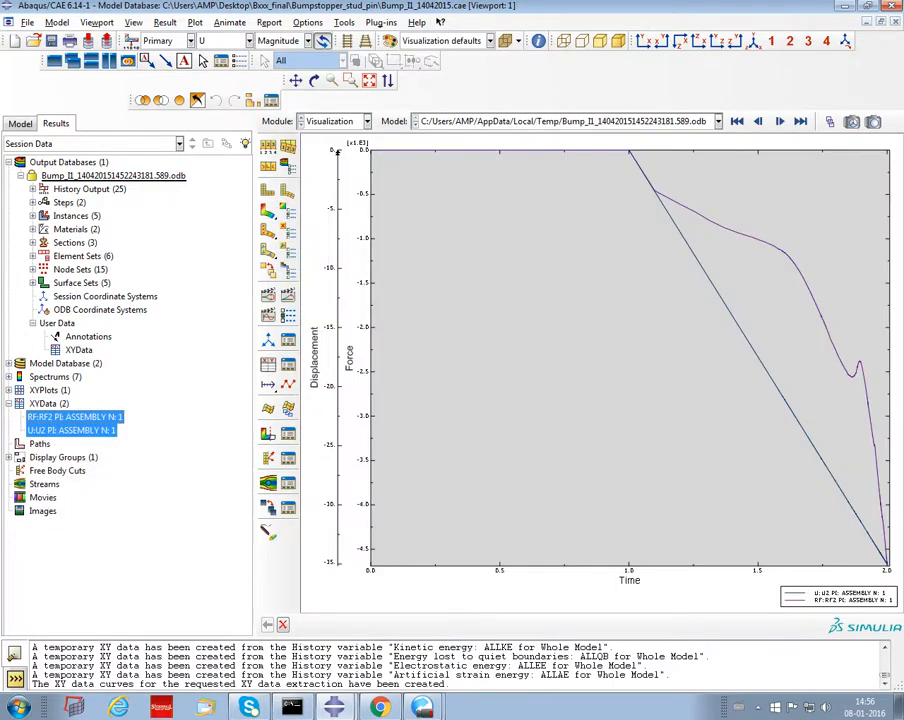
Set up an Operate on XY Data expression that combines the U2 curve with the RF2 curve, in that order
click(76, 431)
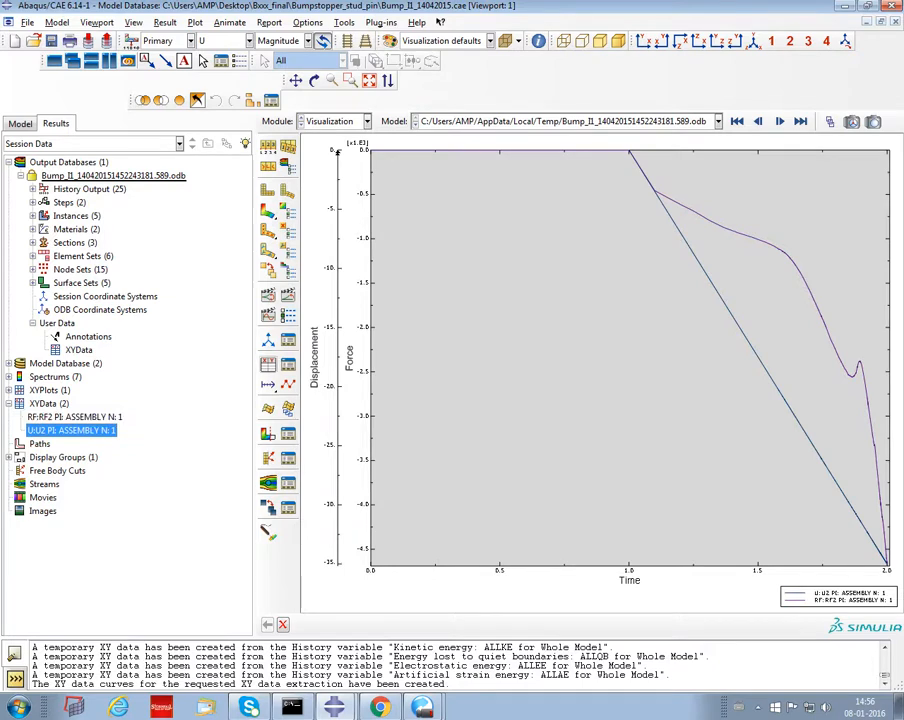
click(268, 365)
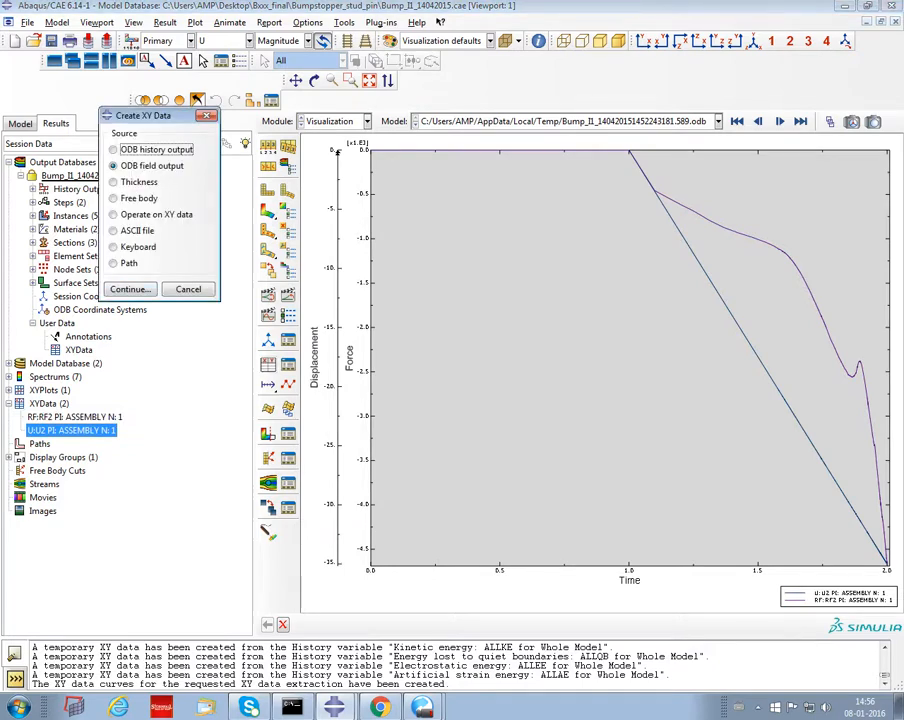
click(113, 214)
click(130, 289)
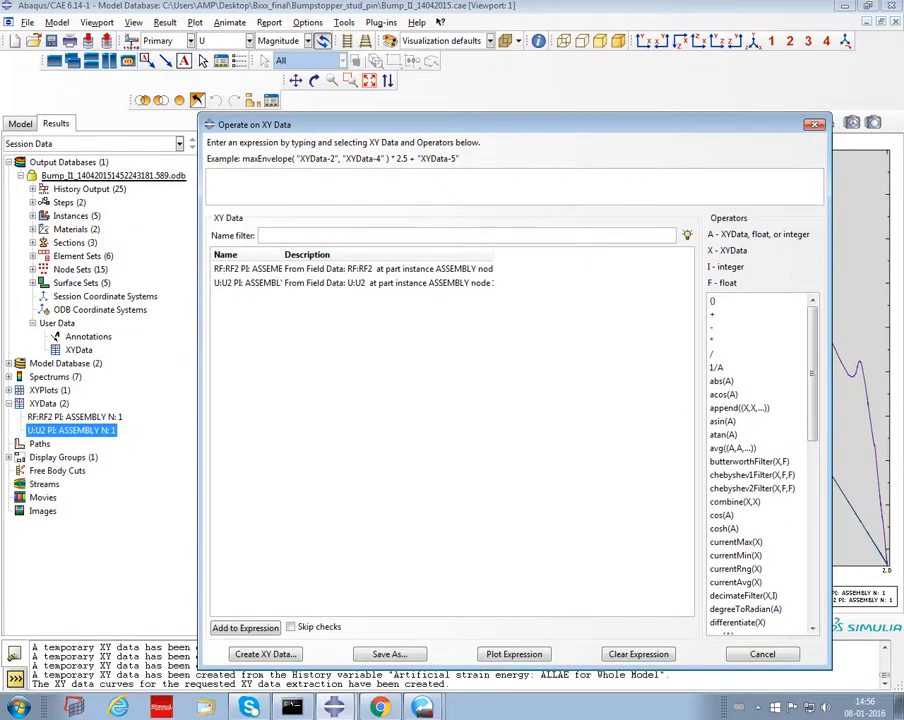
click(735, 501)
click(350, 283)
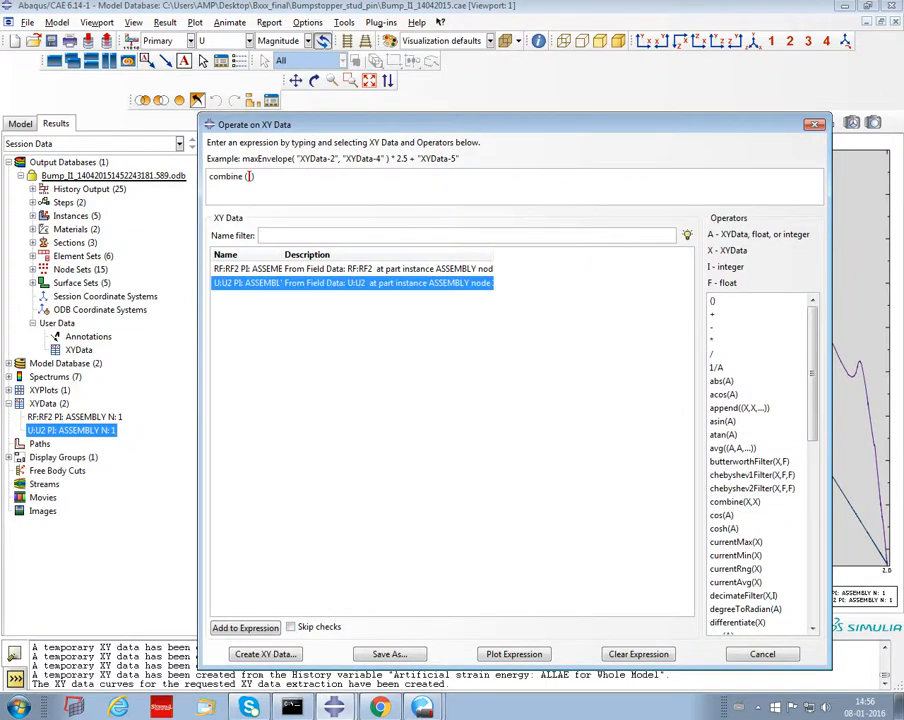
double_click(350, 283)
double_click(350, 269)
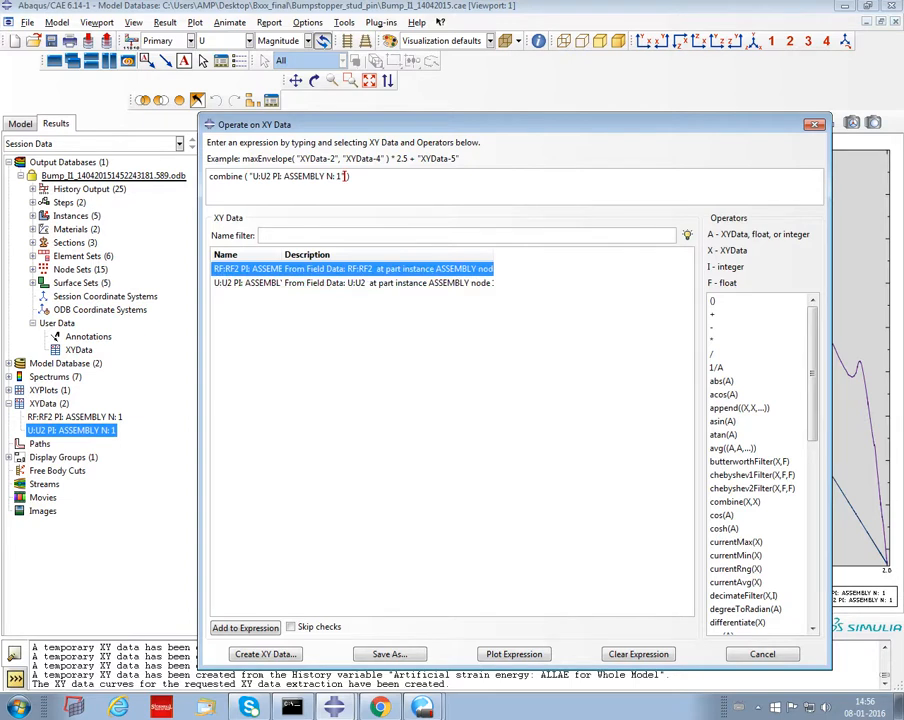
Plot the combined expression as a force versus displacement curve and close the XY data operation dialog
click(514, 654)
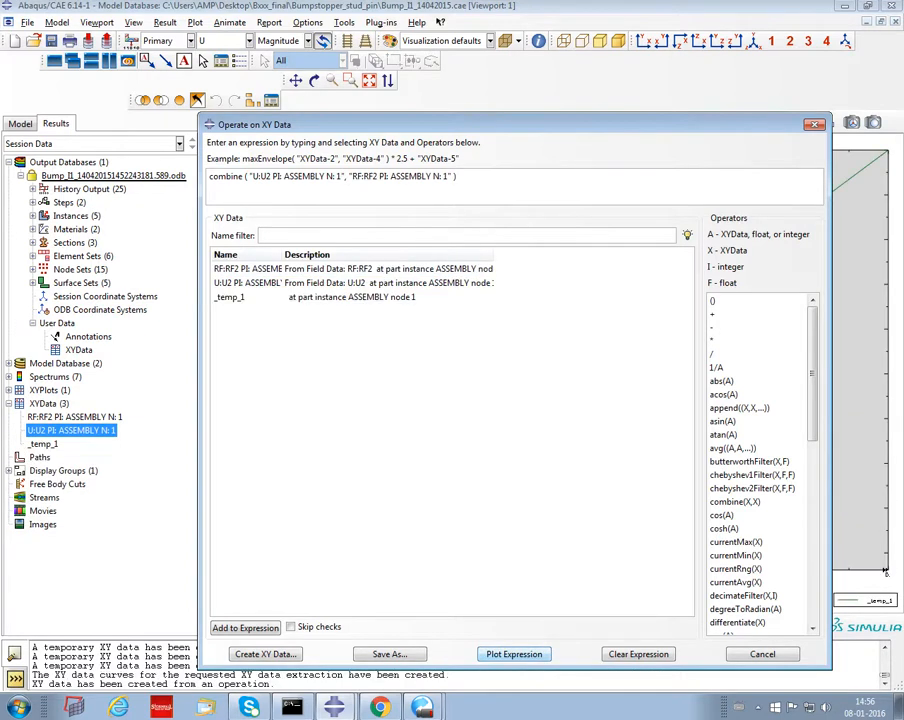
click(265, 654)
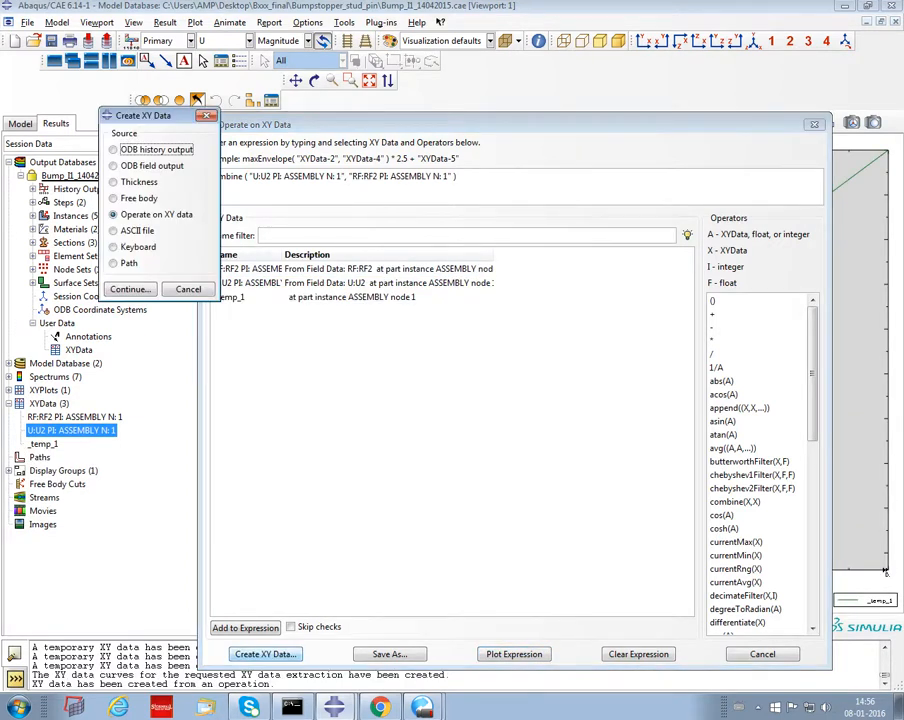
key(Escape)
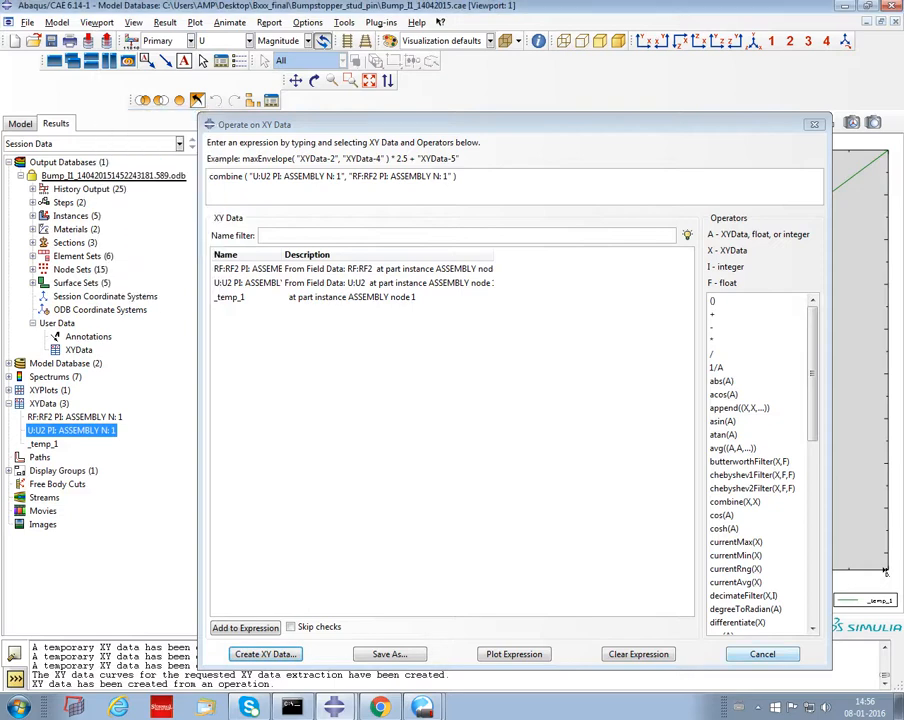
key(Escape)
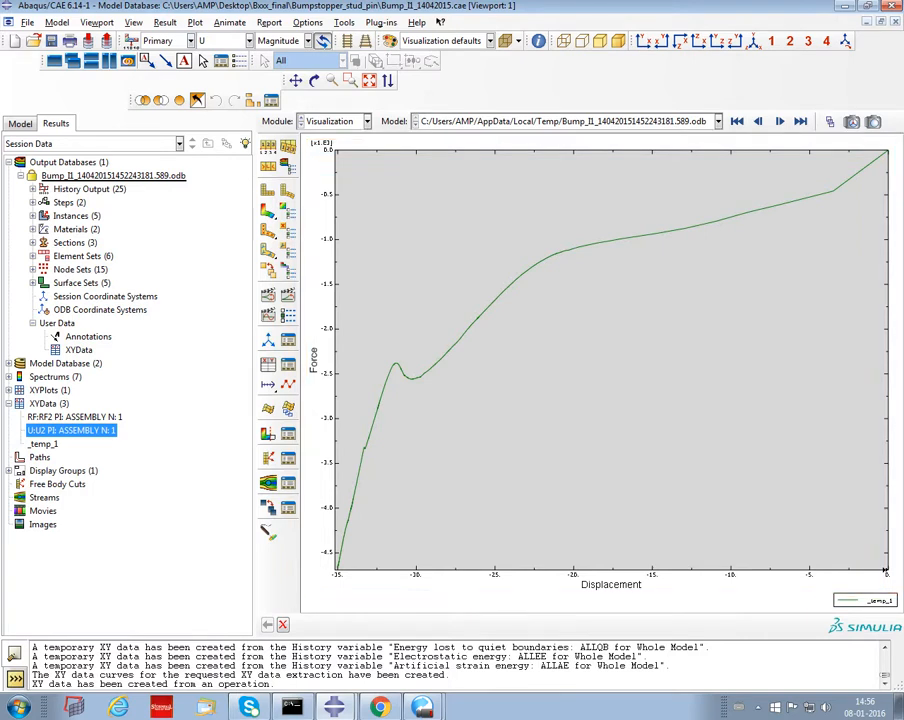
right_click(627, 362)
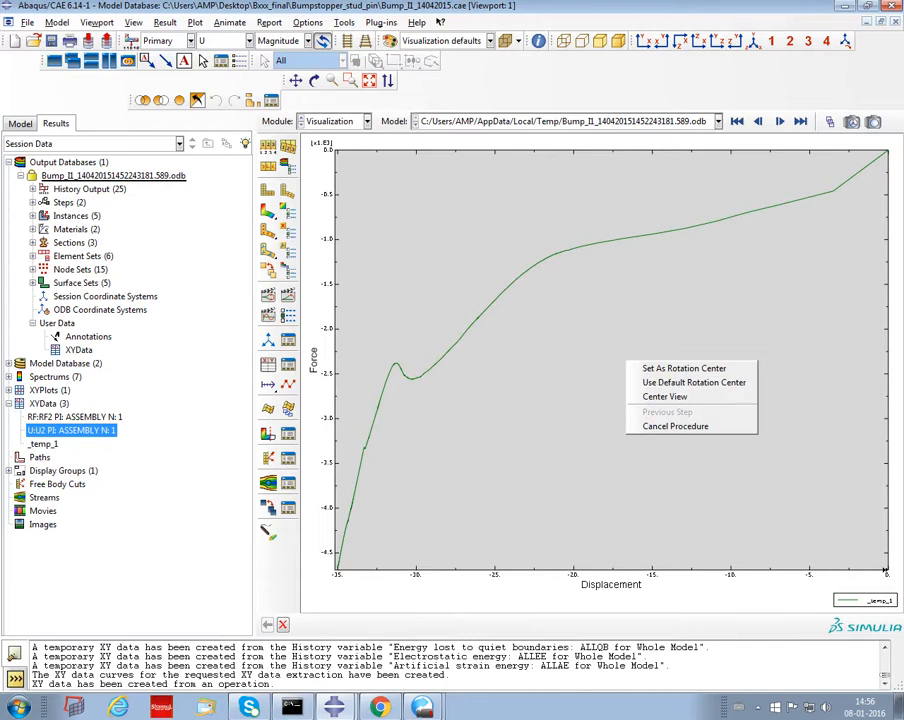
click(590, 335)
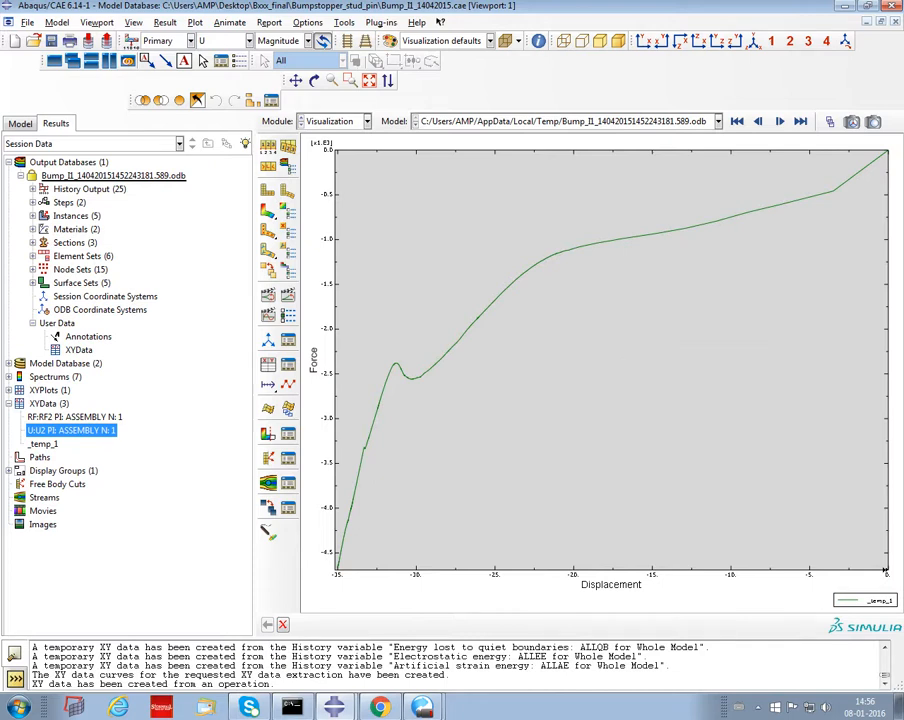
click(184, 61)
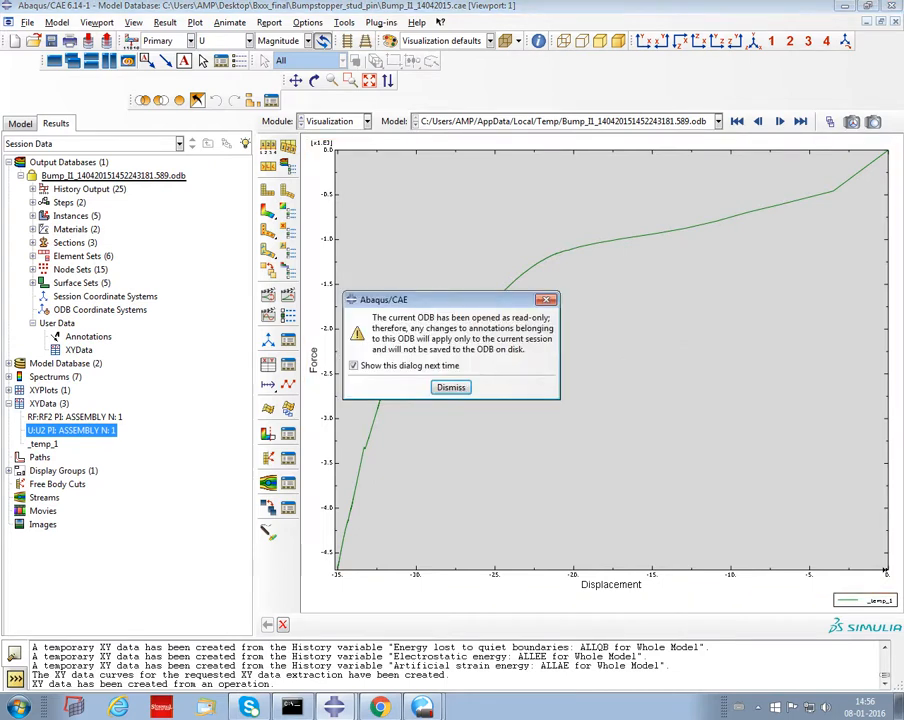
click(450, 387)
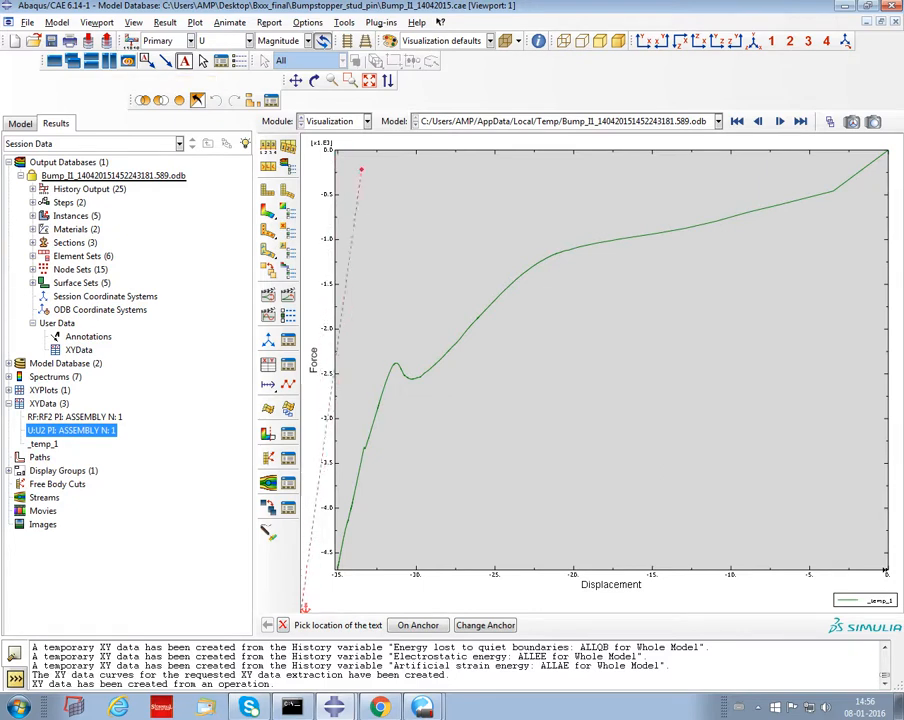
click(672, 390)
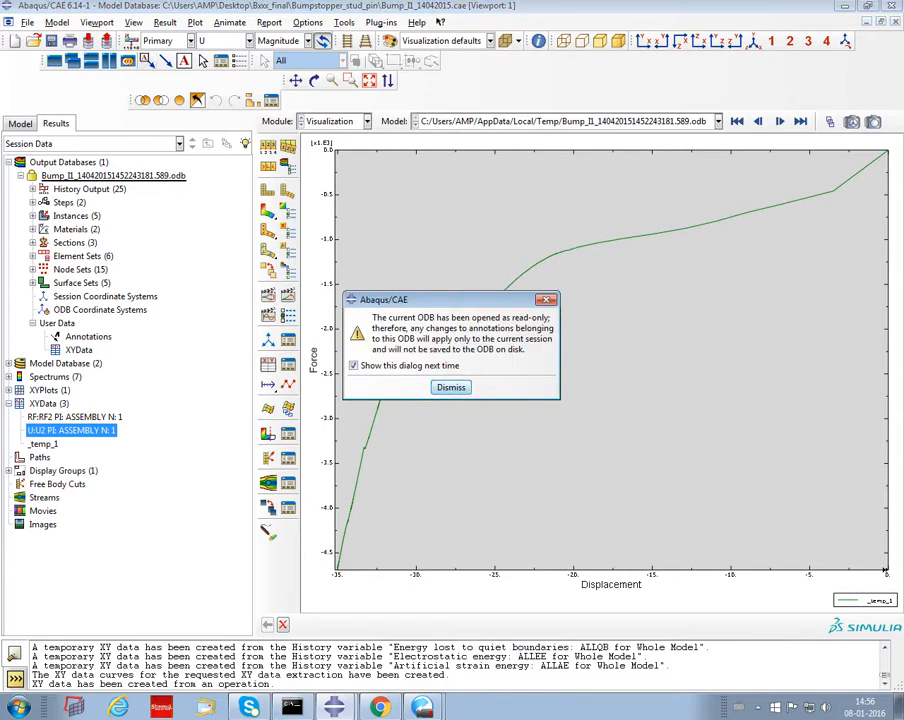
Place an arrow-and-text annotation in the empty area below the curve, with the text "Force-Displacement Curve as required"
click(451, 387)
click(618, 370)
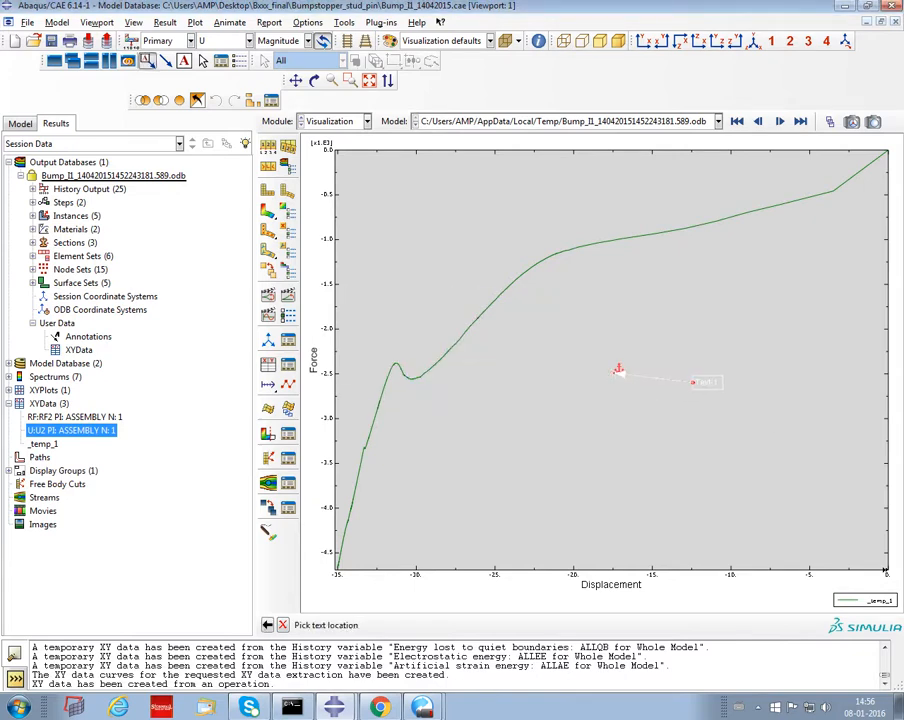
click(672, 369)
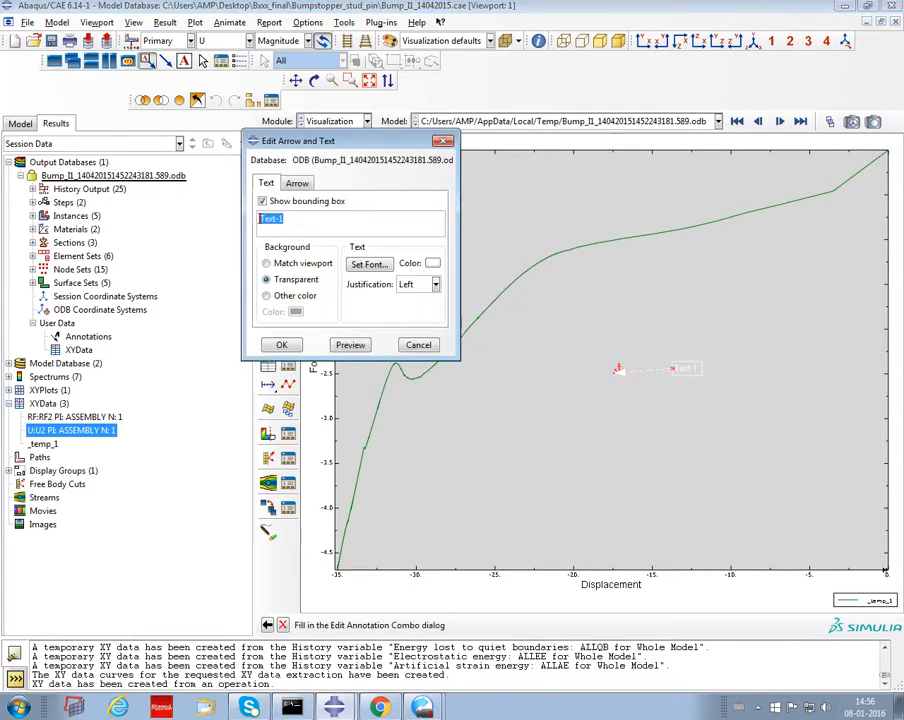
key(BackSpace)
key(BackSpace)
key(BackSpace)
key(BackSpace)
key(BackSpace)
key(BackSpace)
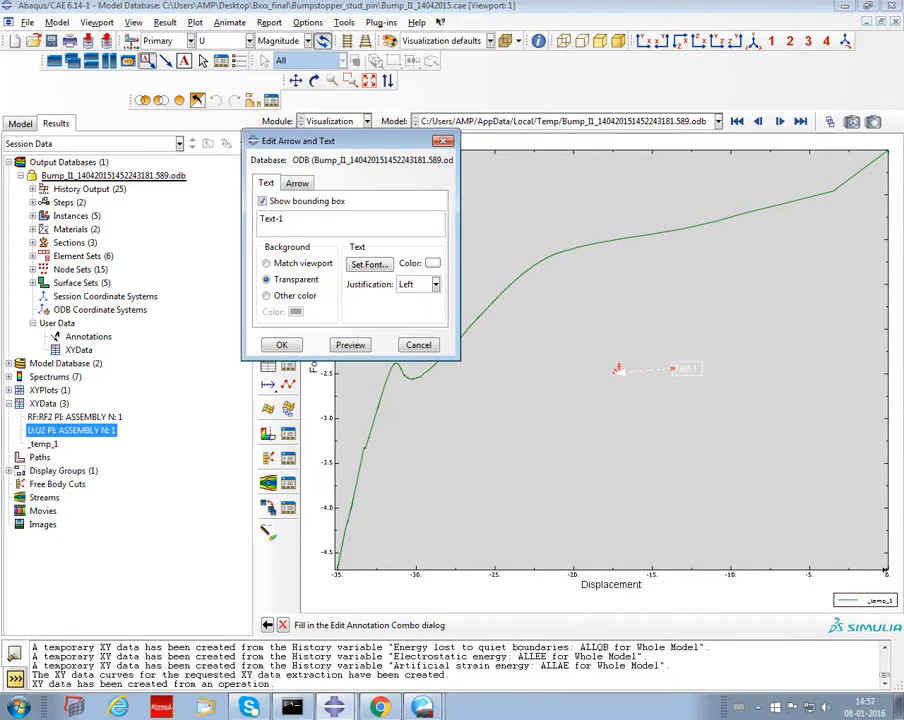
text(Force-Displacemen)
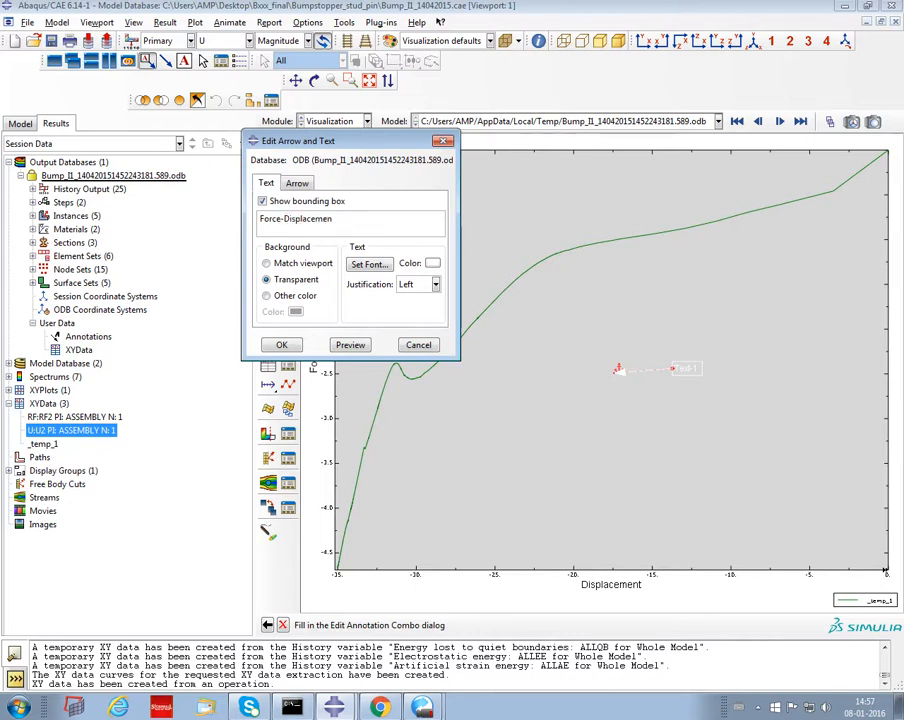
text(t Curve as required)
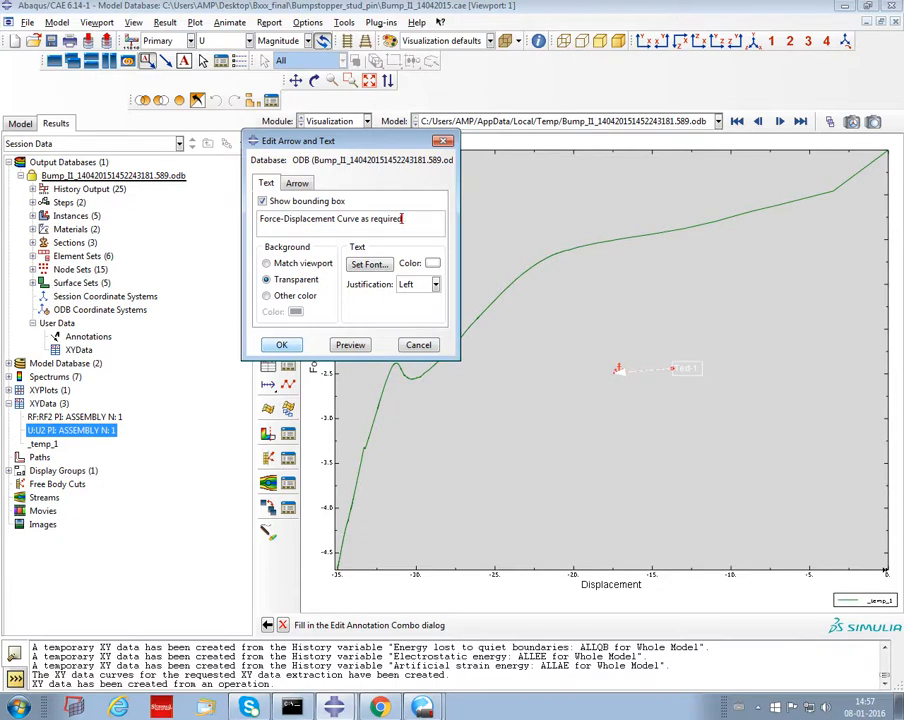
Reword the annotation text to "Force-Displacement Curve as deduced" and finish the annotation
key(BackSpace)
key(BackSpace)
key(BackSpace)
key(BackSpace)
key(BackSpace)
key(BackSpace)
key(BackSpace)
key(BackSpace)
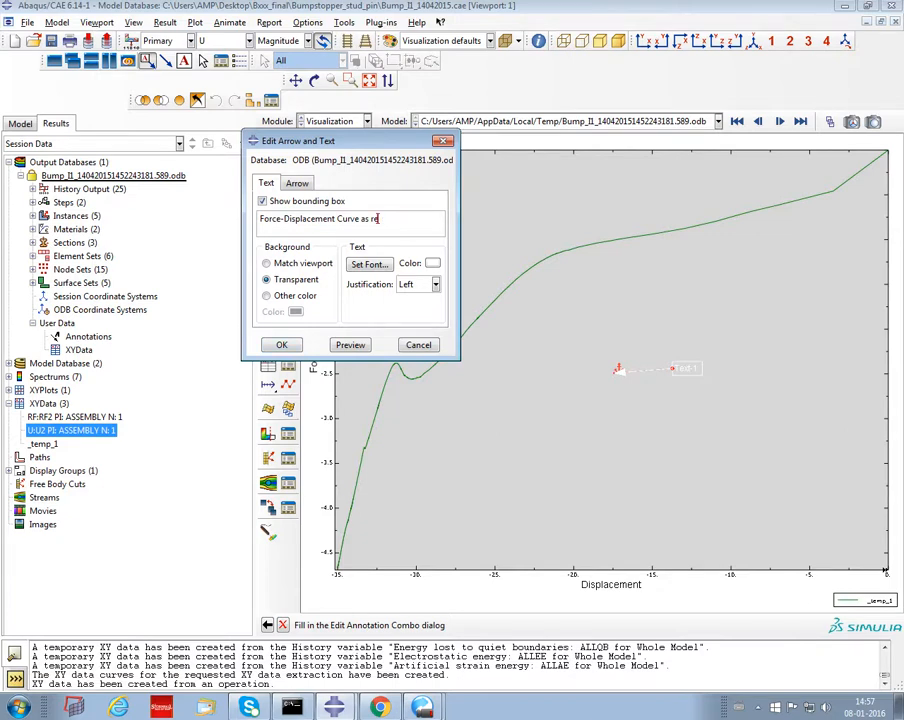
text(deduced)
key(Return)
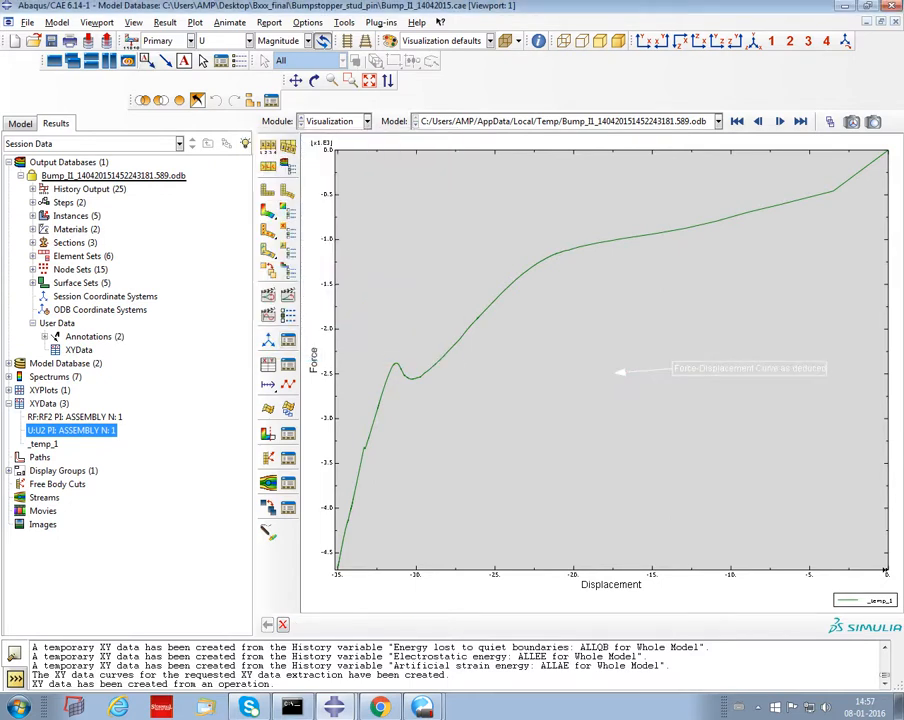
Try a positive minimum of 4666.71 for the plot's Force axis
double_click(325, 357)
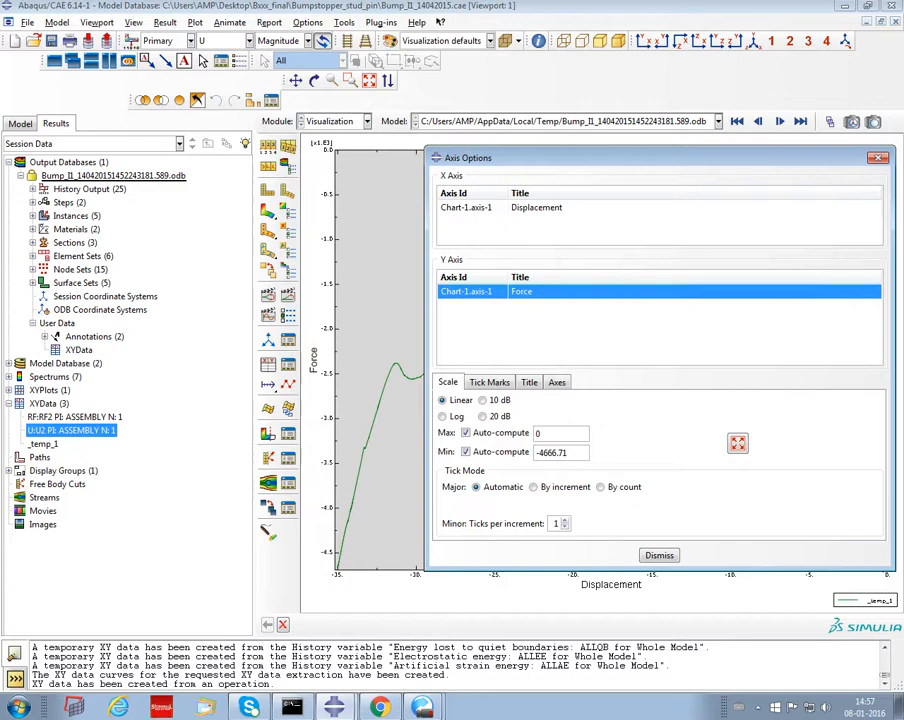
click(540, 453)
key(BackSpace)
key(Return)
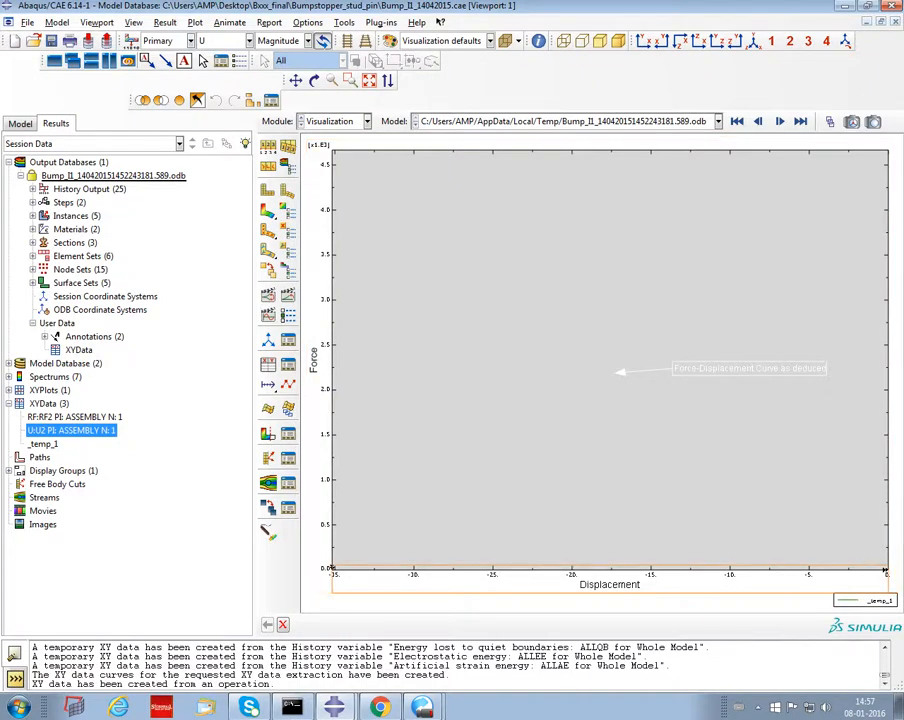
Turn off the auto-computed minimum of the Displacement axis and set it to 35
double_click(332, 570)
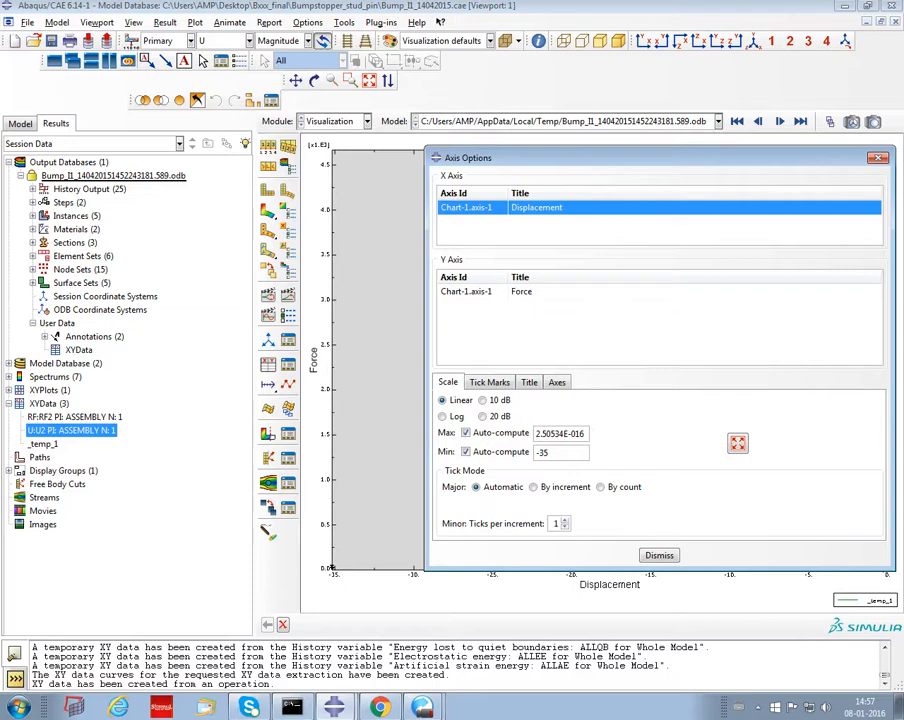
click(465, 452)
click(537, 452)
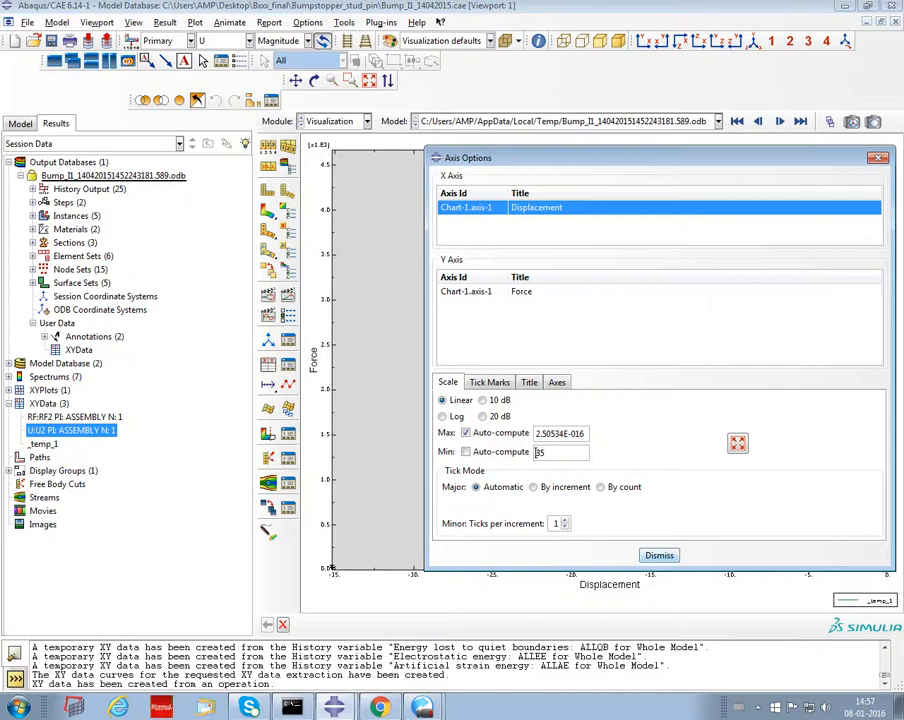
key(Return)
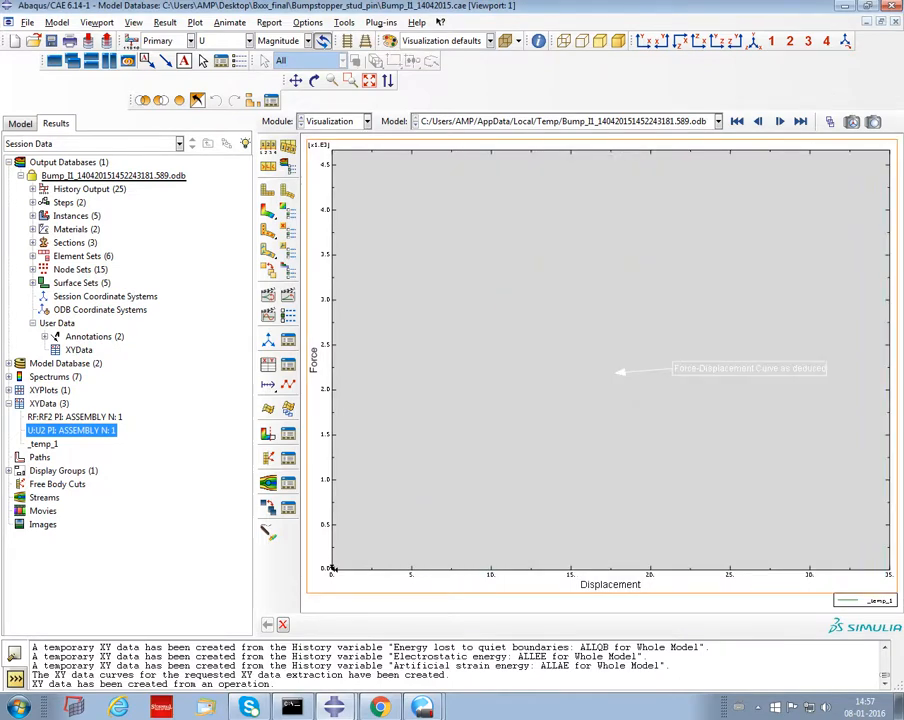
Restore the auto-computed minimum on both the Force and Displacement axes
double_click(331, 565)
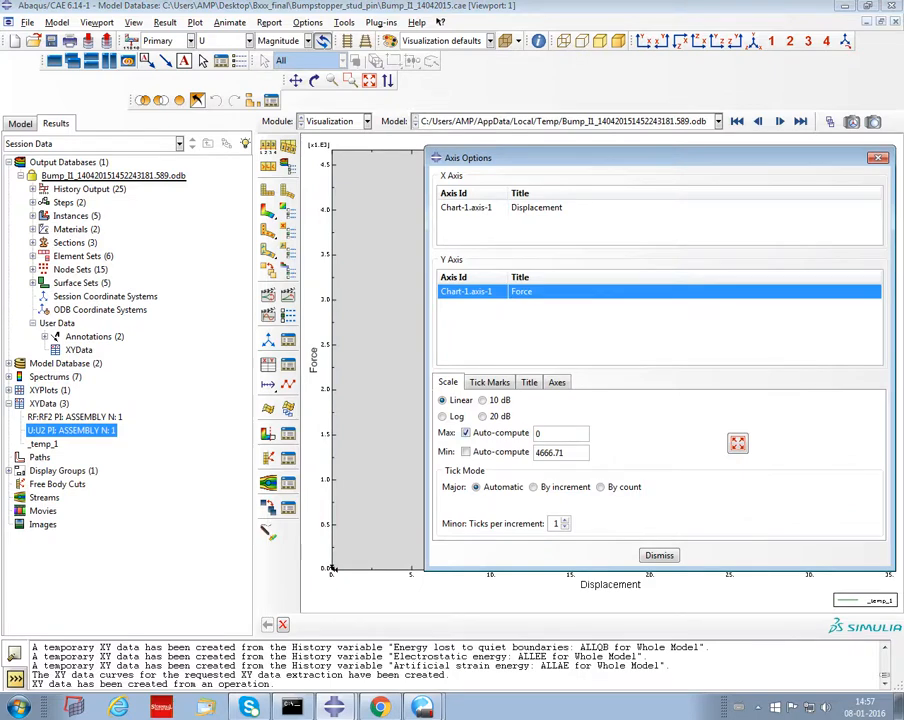
click(465, 452)
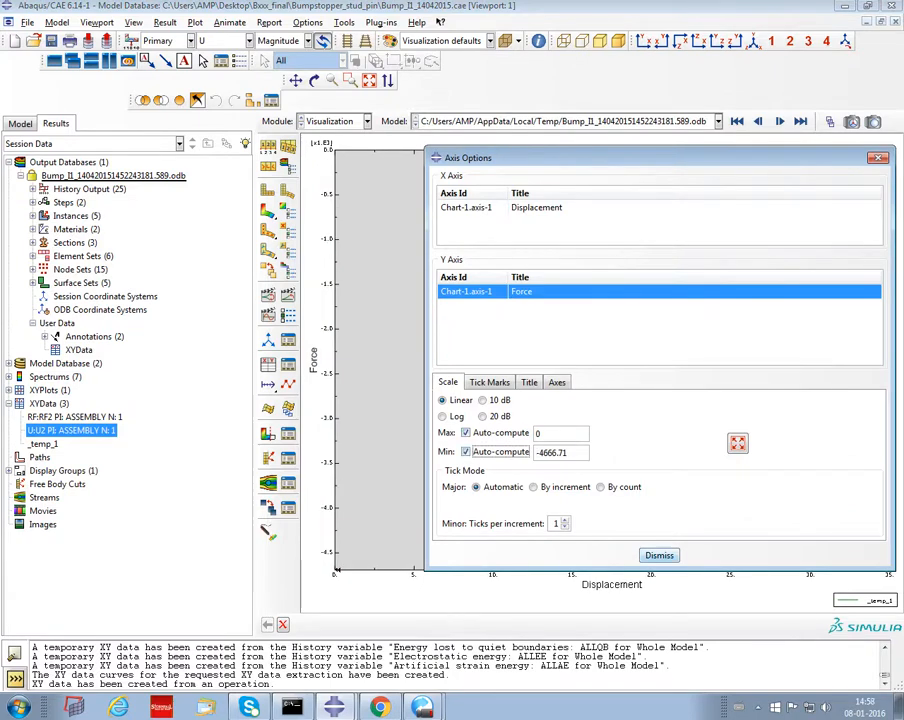
click(659, 555)
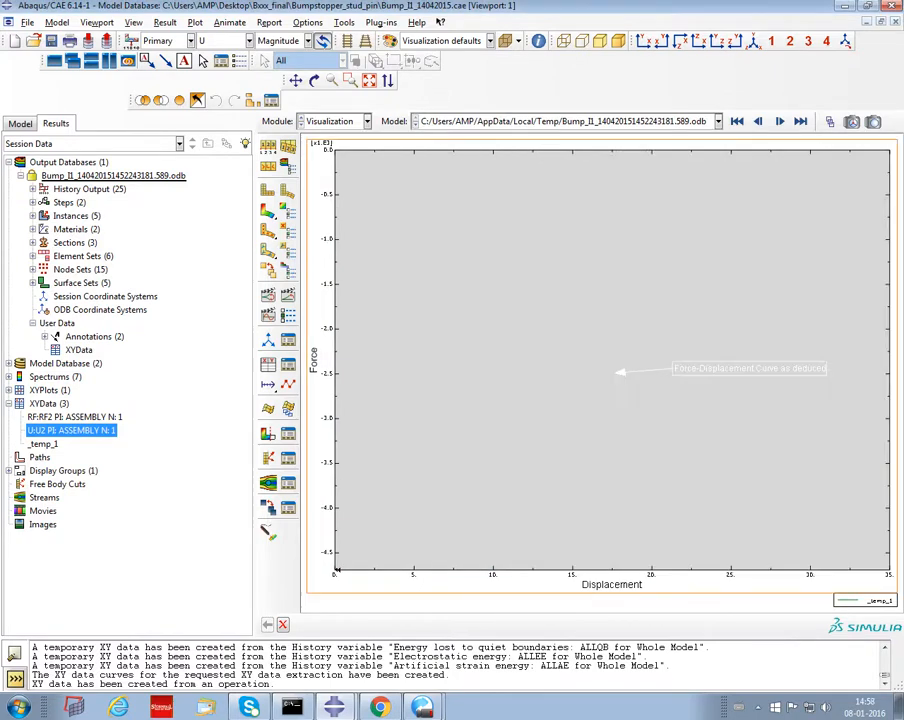
double_click(620, 570)
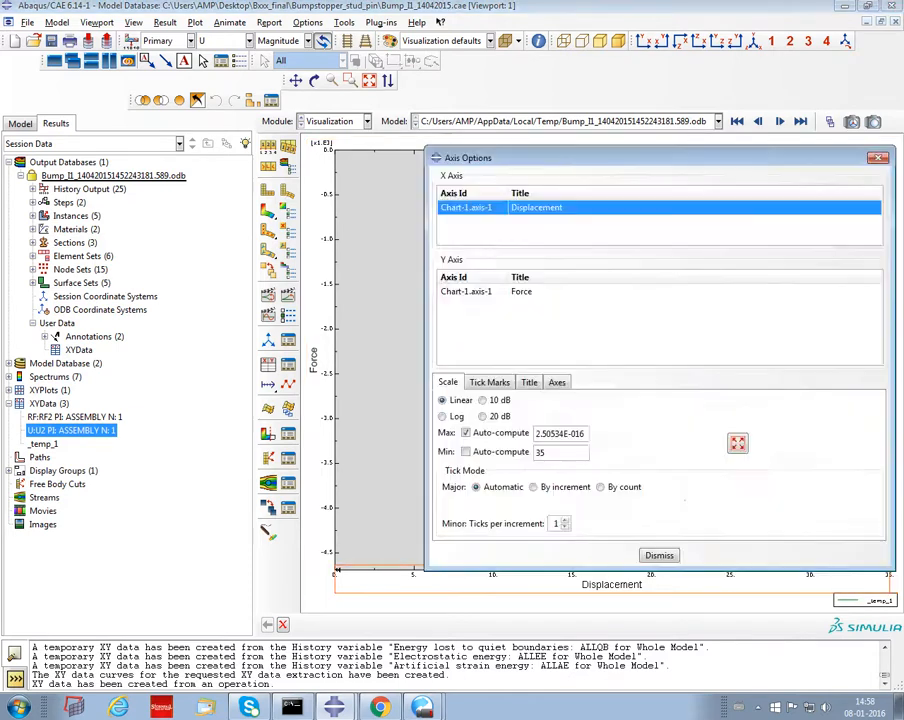
click(465, 452)
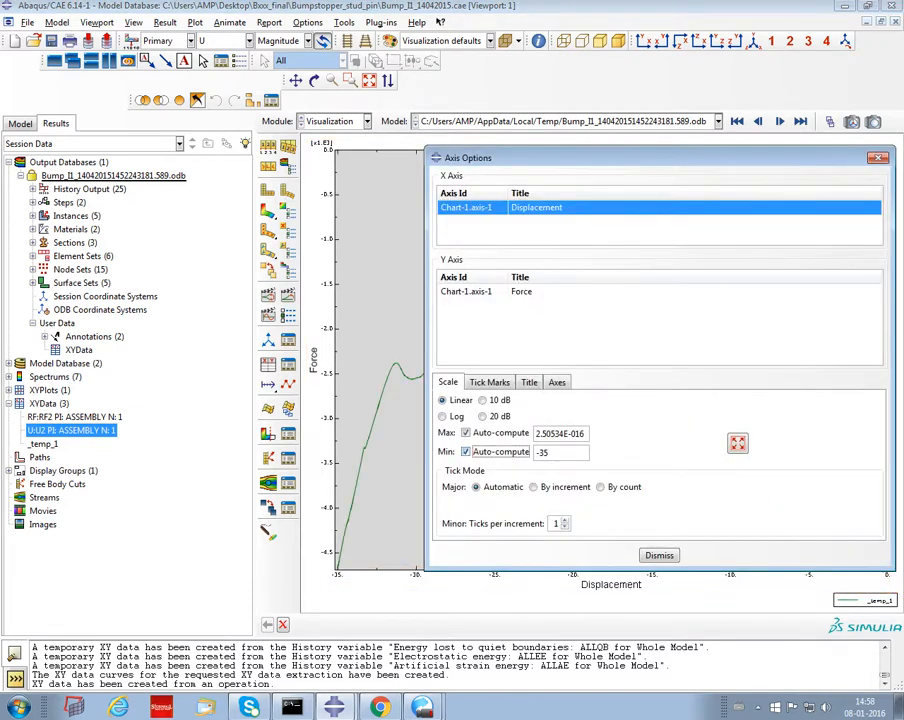
click(659, 555)
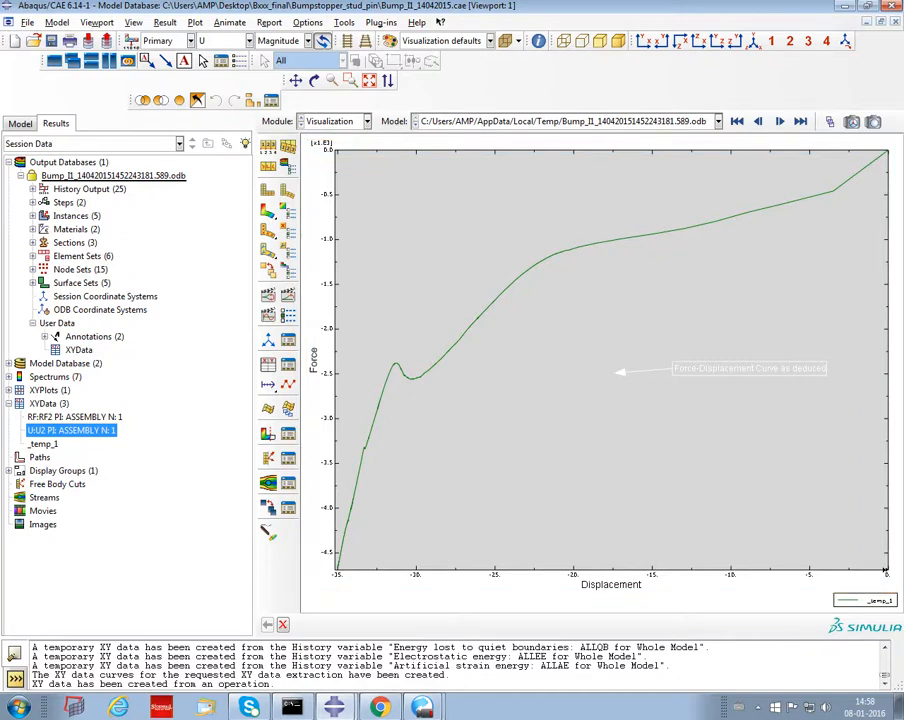
Begin a new XY data extraction from ODB field output and select the TOPREF node set
double_click(49, 404)
click(151, 166)
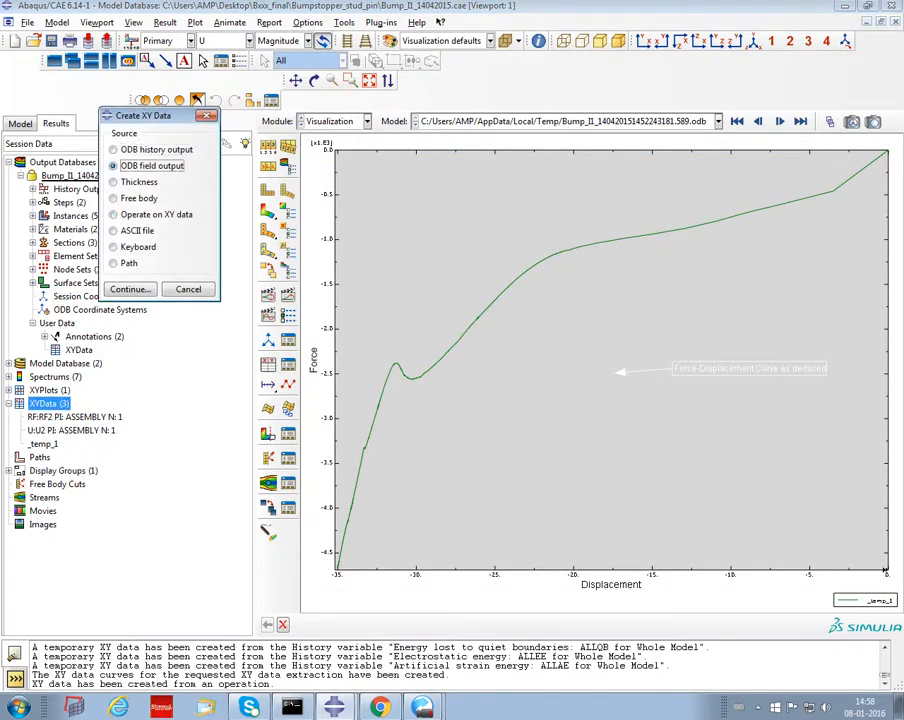
click(130, 289)
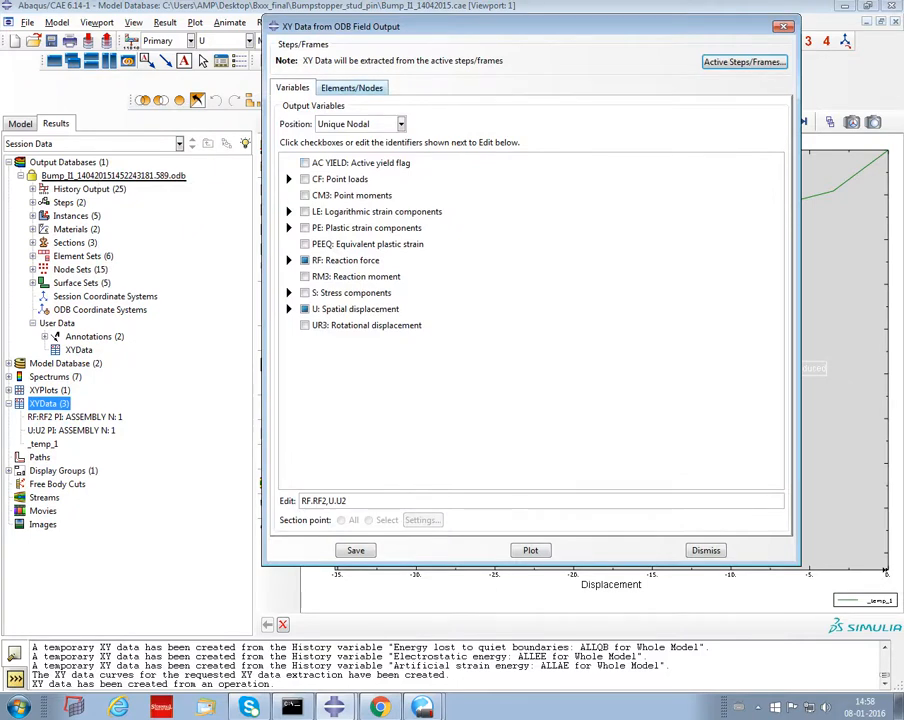
click(352, 88)
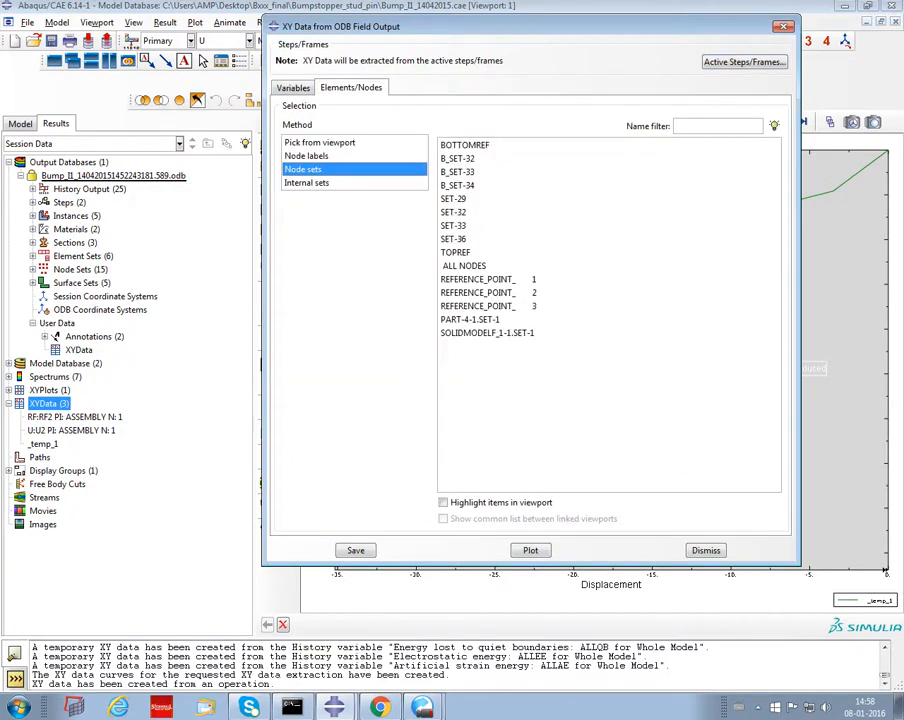
click(456, 253)
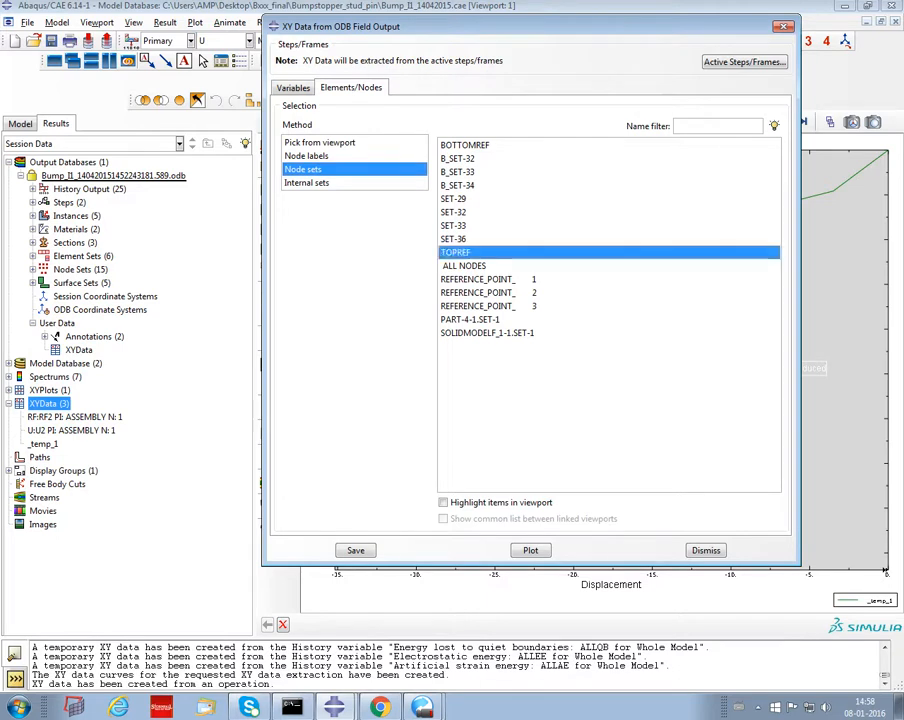
Add the reaction force and spatial displacement magnitudes to the RF2 and U2 output variables and plot all the curves
click(293, 88)
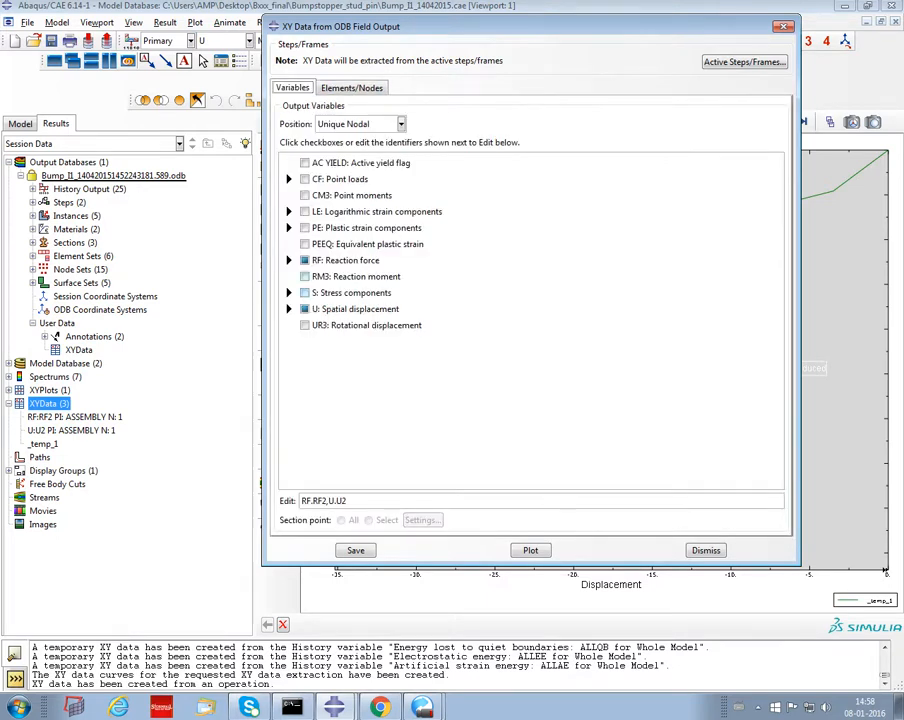
click(289, 260)
click(321, 273)
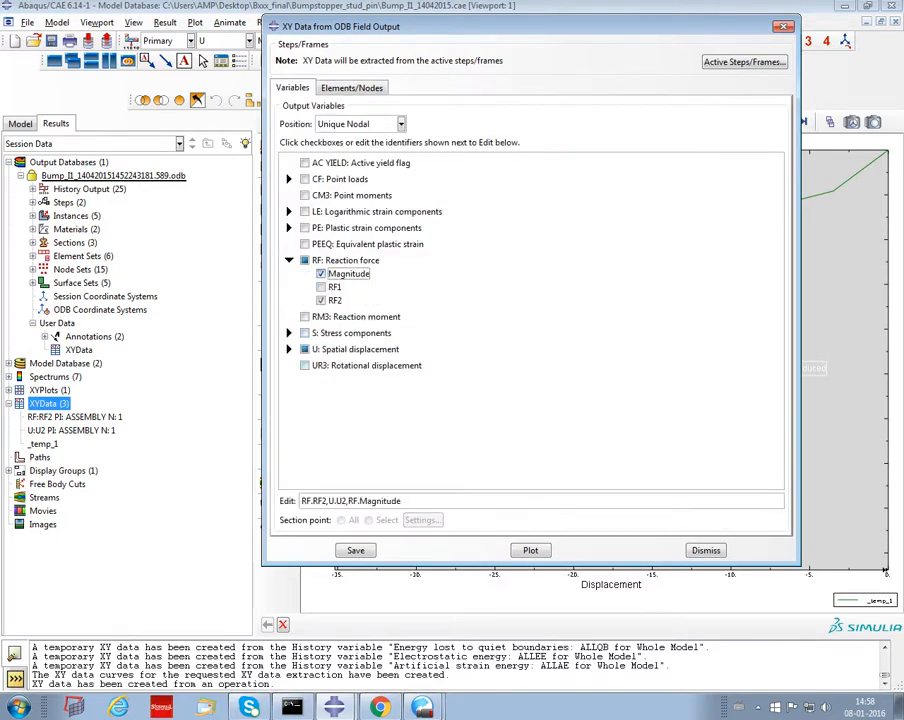
click(289, 349)
click(321, 362)
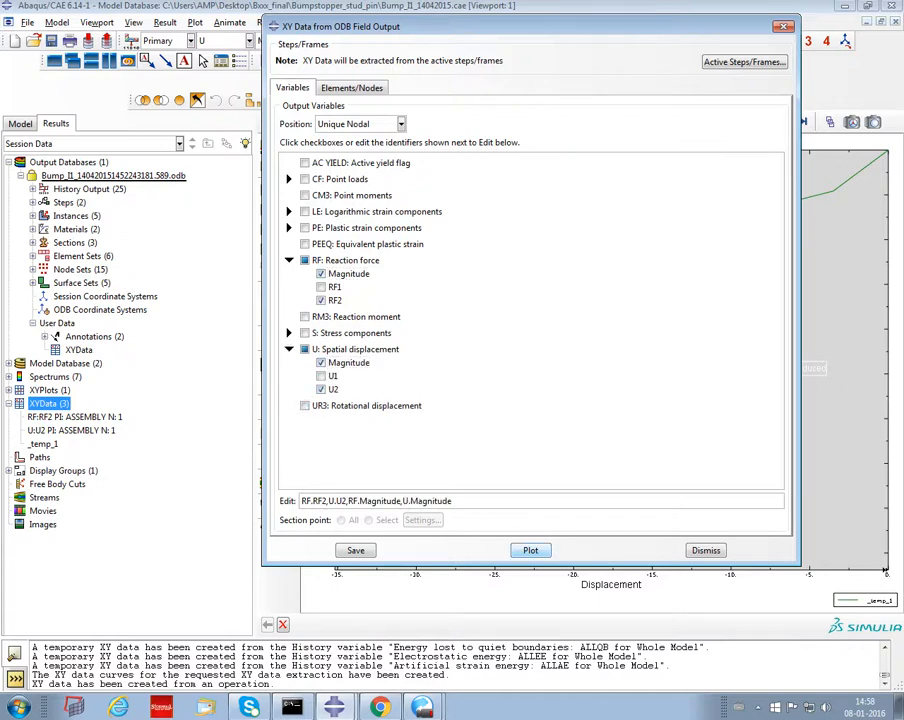
click(530, 550)
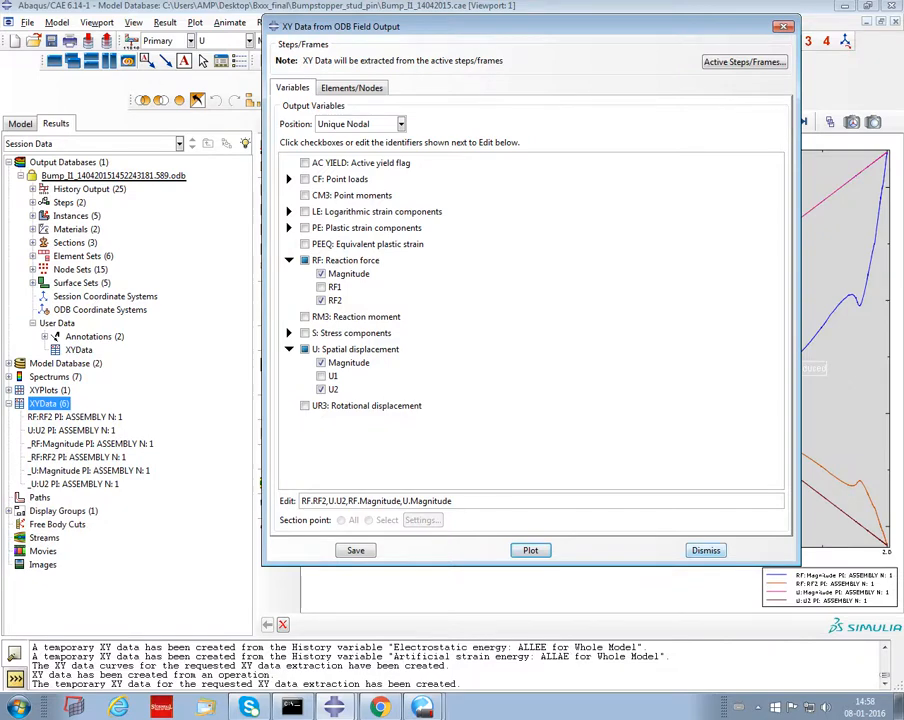
Save the extracted magnitude, RF2 and U2 curves under default names and close the extraction dialog
click(356, 550)
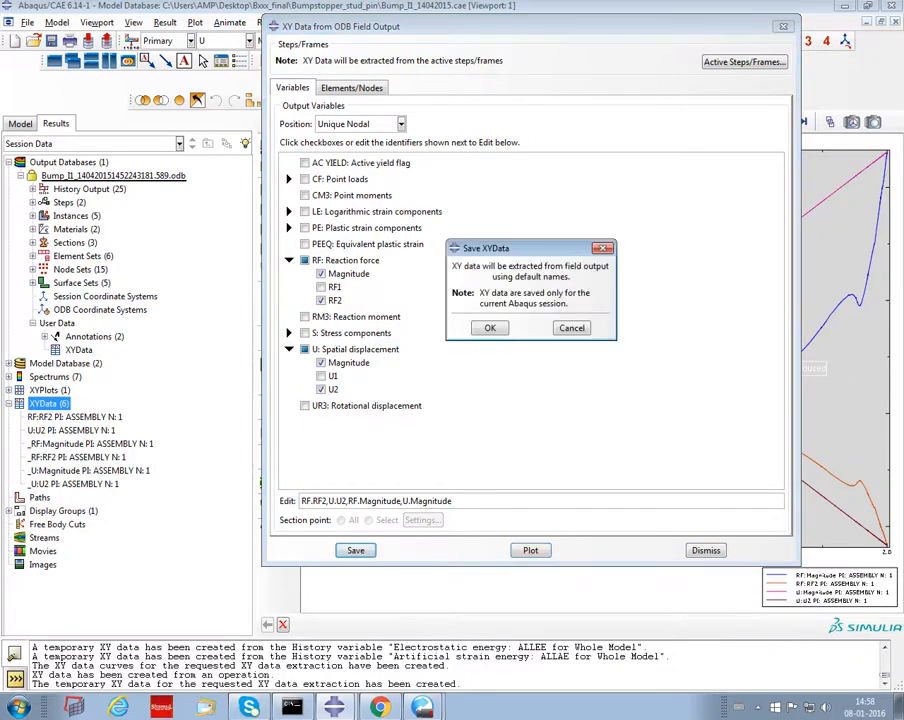
key(Return)
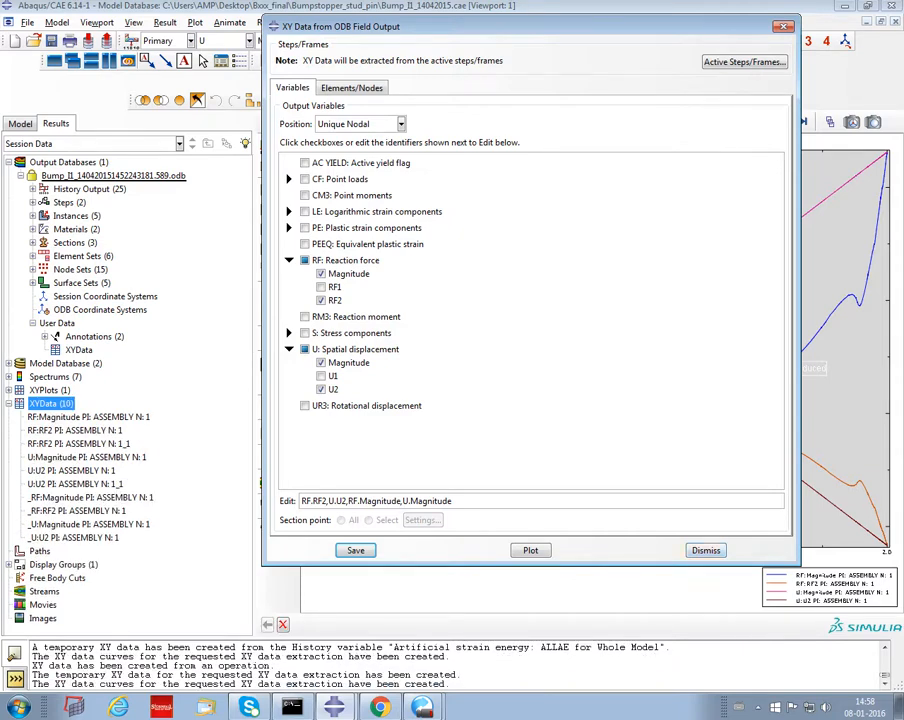
click(705, 550)
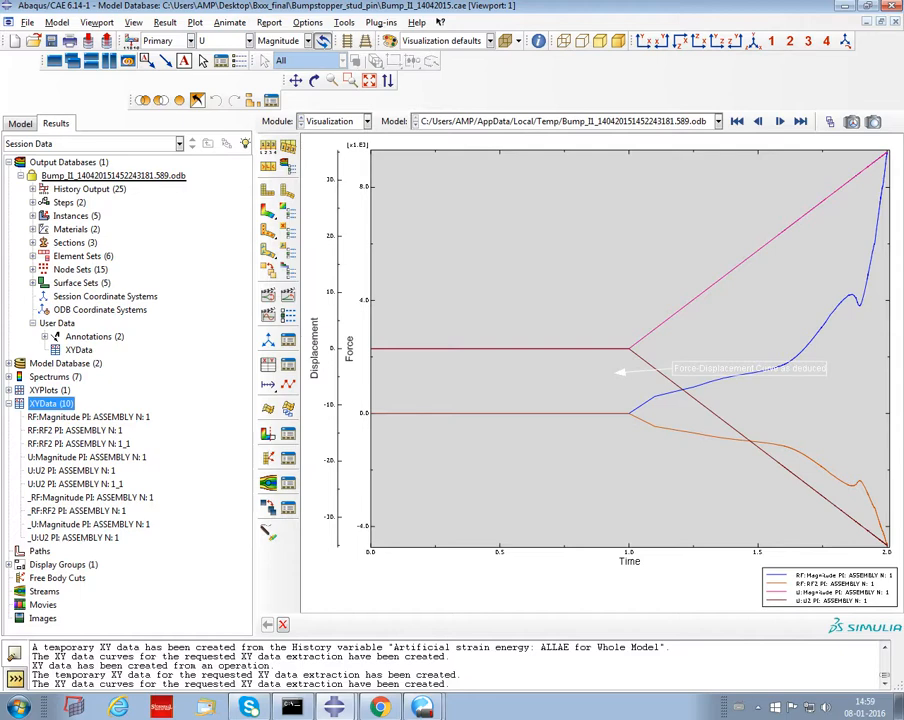
Combine the temporary _U:Magnitude and _RF:Magnitude data into one XY expression, plot it, and close the operation dialog
double_click(50, 403)
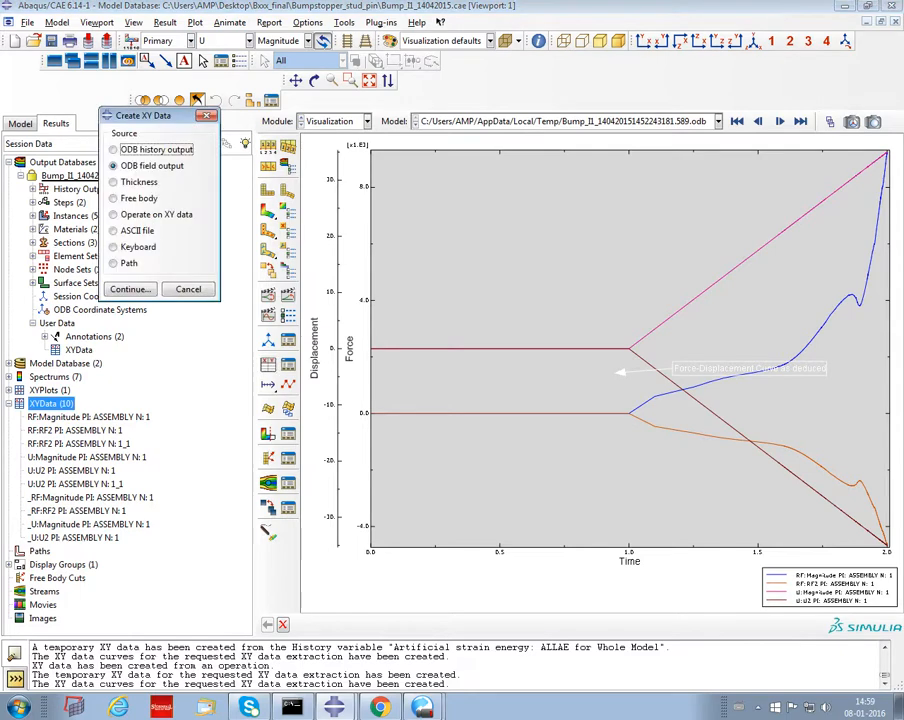
click(113, 214)
click(130, 289)
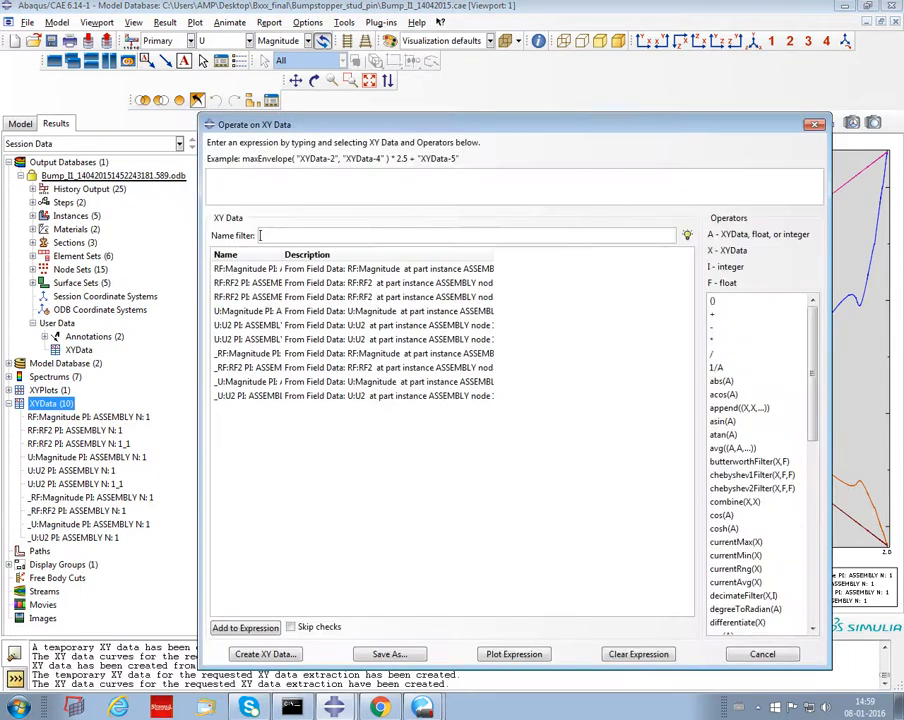
click(735, 502)
click(300, 381)
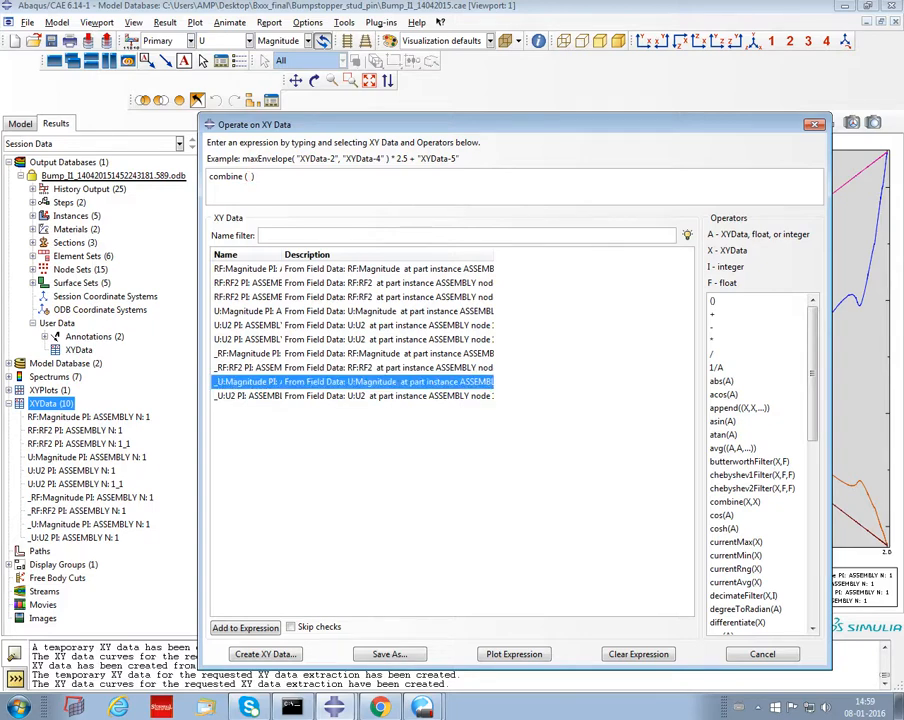
click(244, 627)
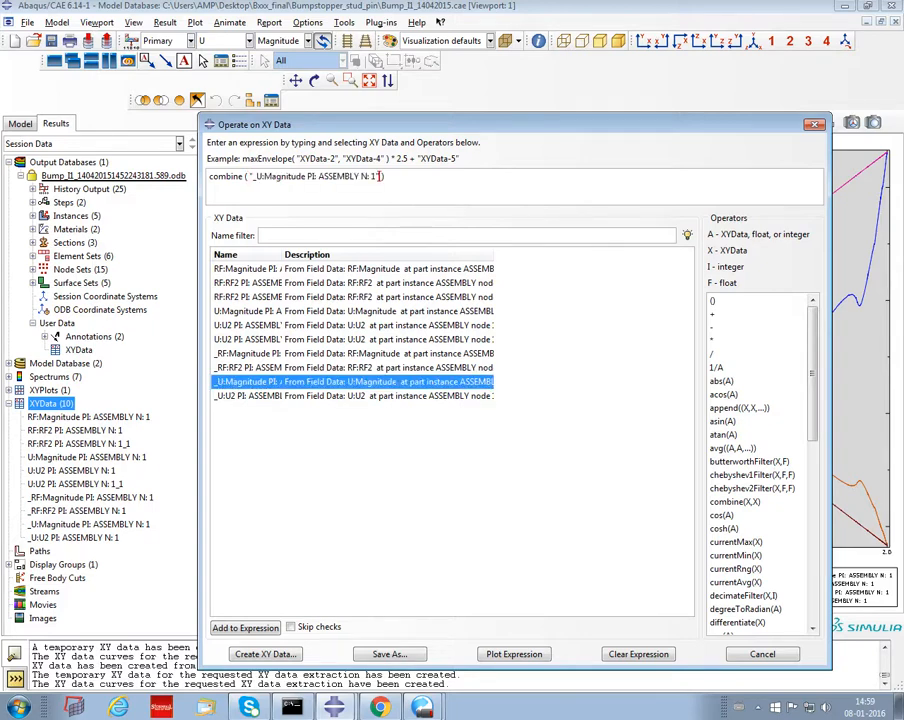
click(300, 353)
click(244, 627)
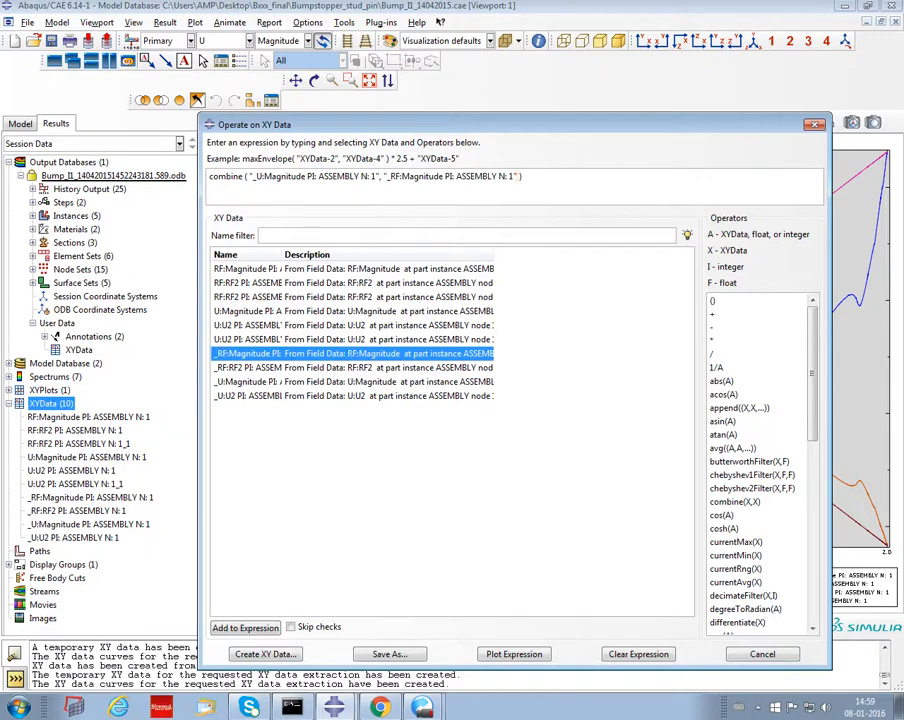
click(514, 654)
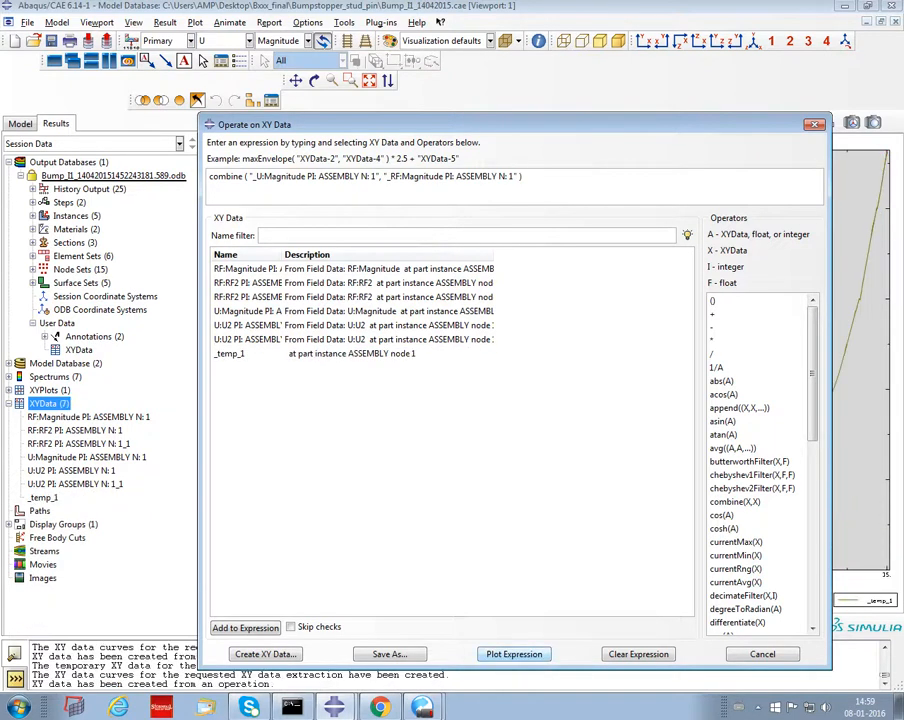
click(762, 654)
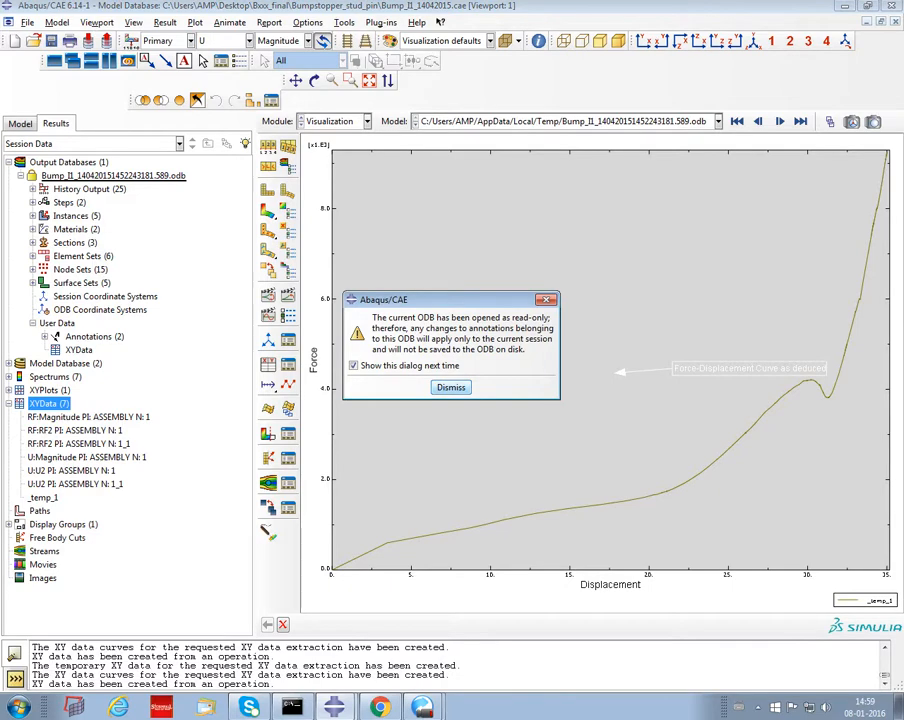
Add the text annotation "Force Displacement Curve obtained" on the plot, starting near the middle of the curve
key(Return)
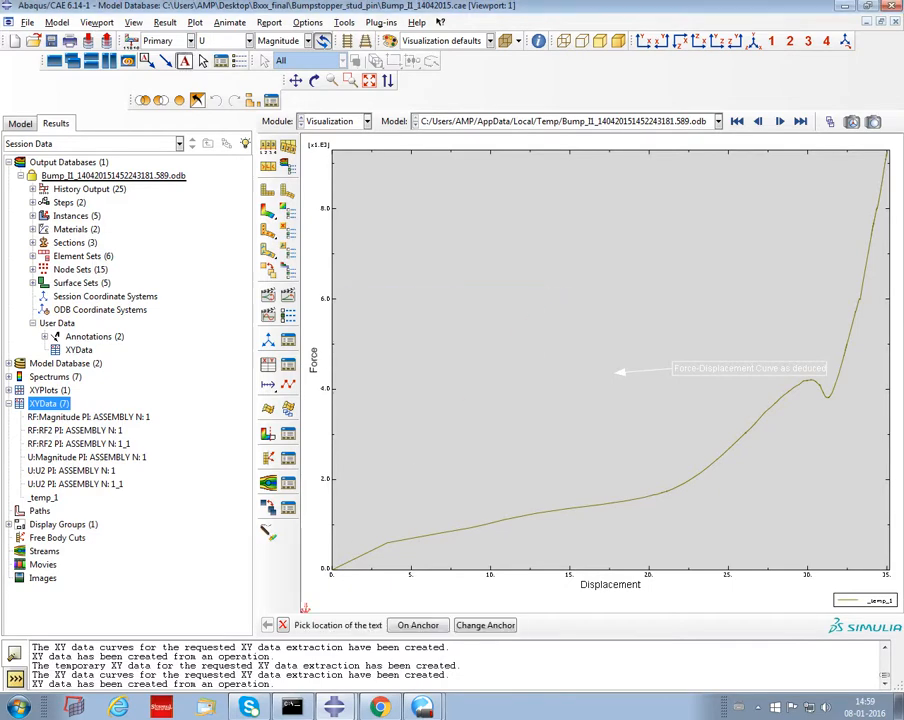
click(588, 503)
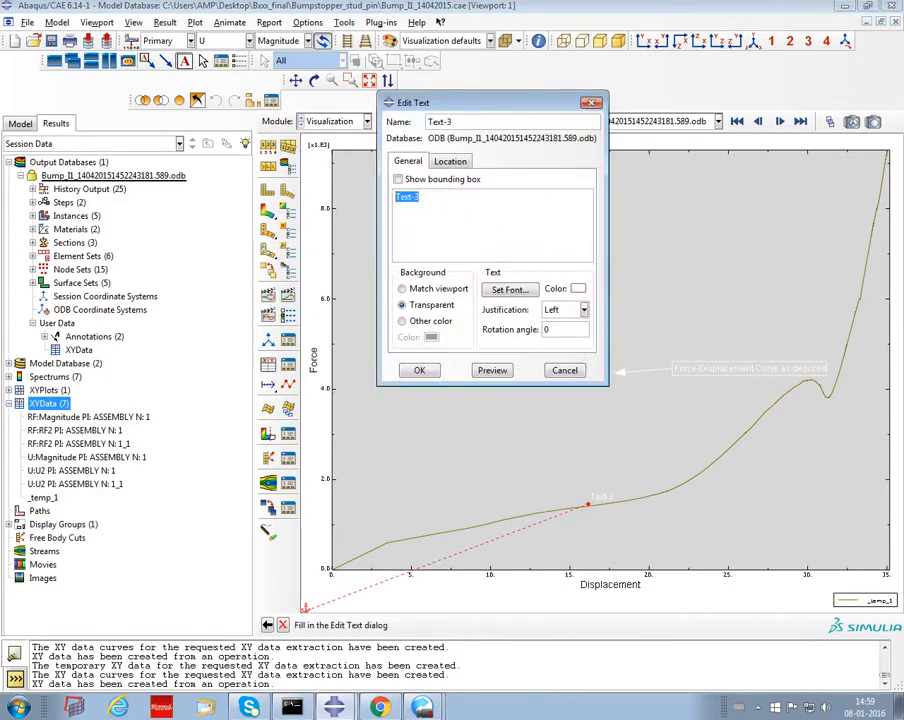
click(419, 197)
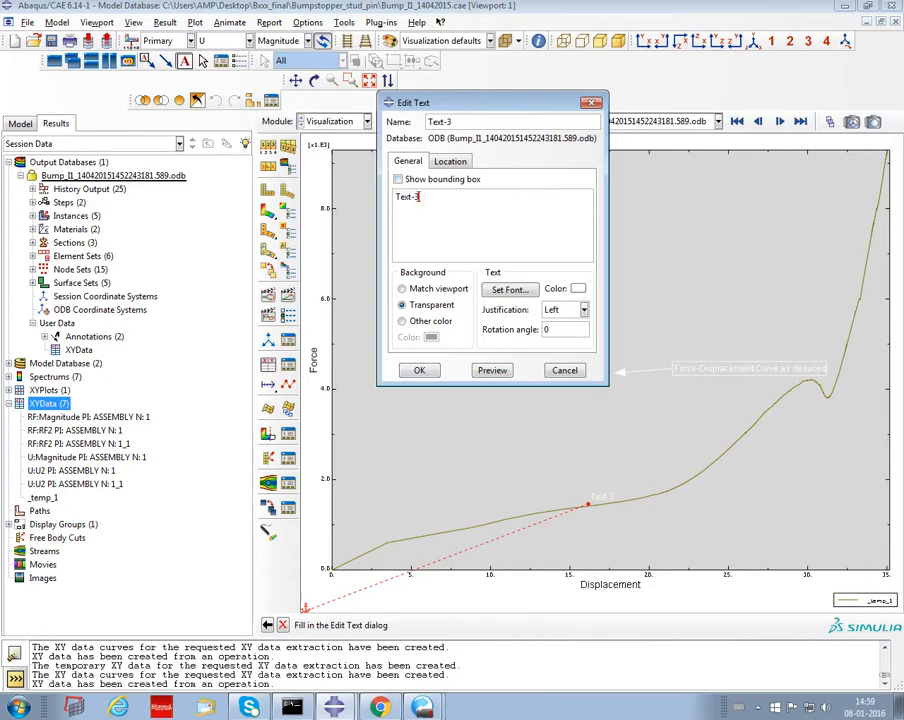
key(ctrl+a)
text(FOrce)
key(BackSpace)
key(BackSpace)
key(BackSpace)
key(BackSpace)
text(orce Displacement C)
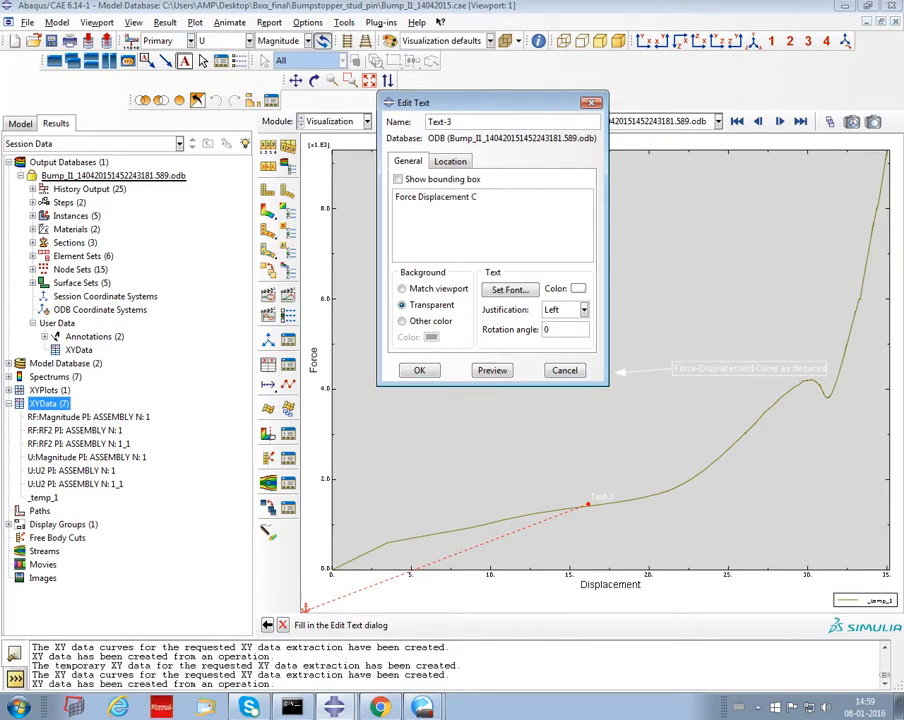
text(urve obtained)
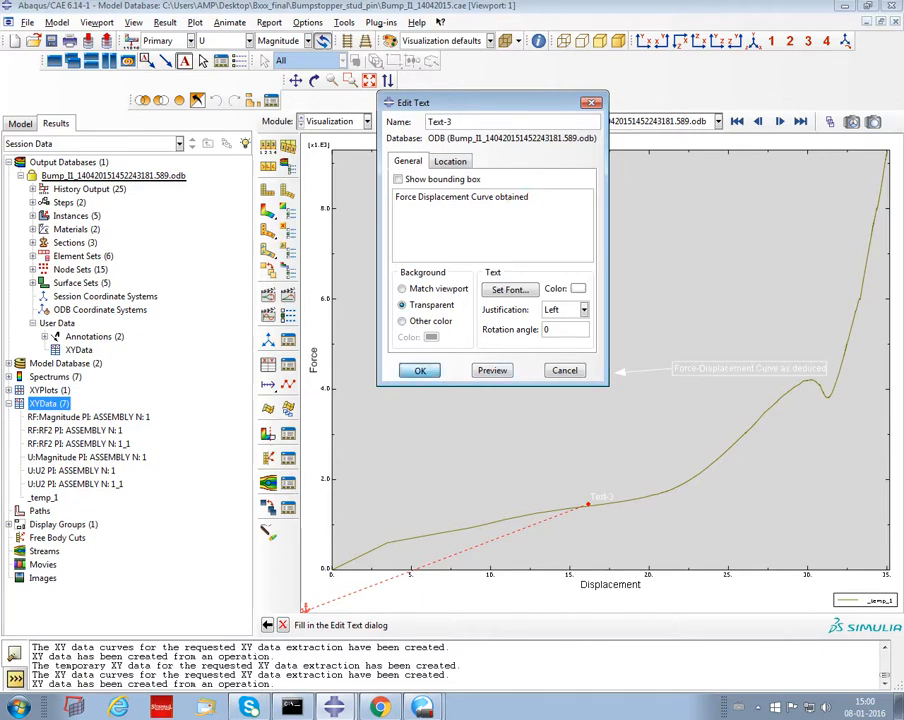
click(420, 370)
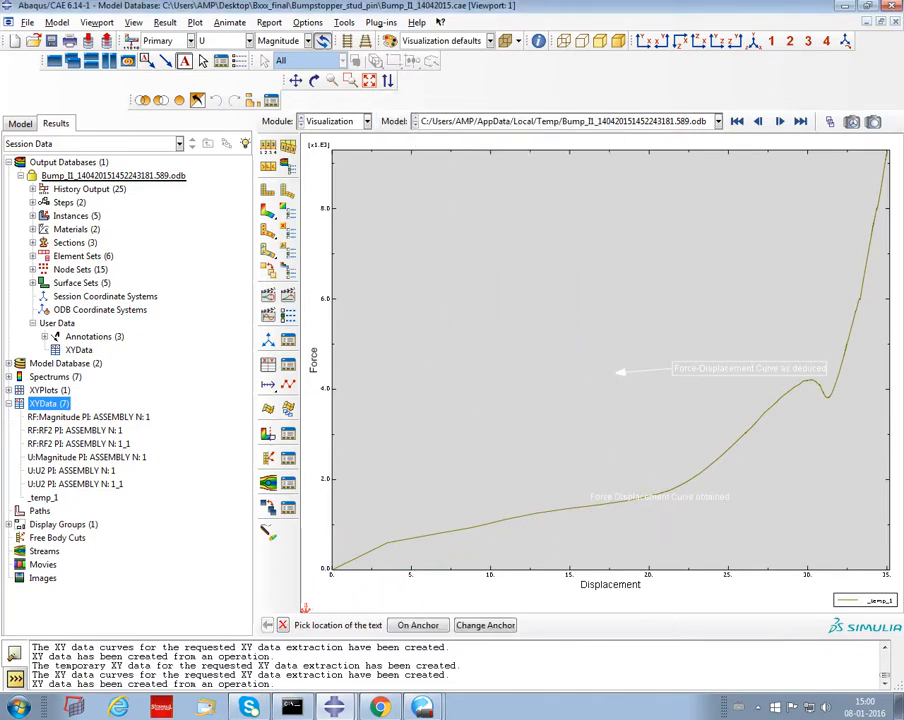
click(283, 625)
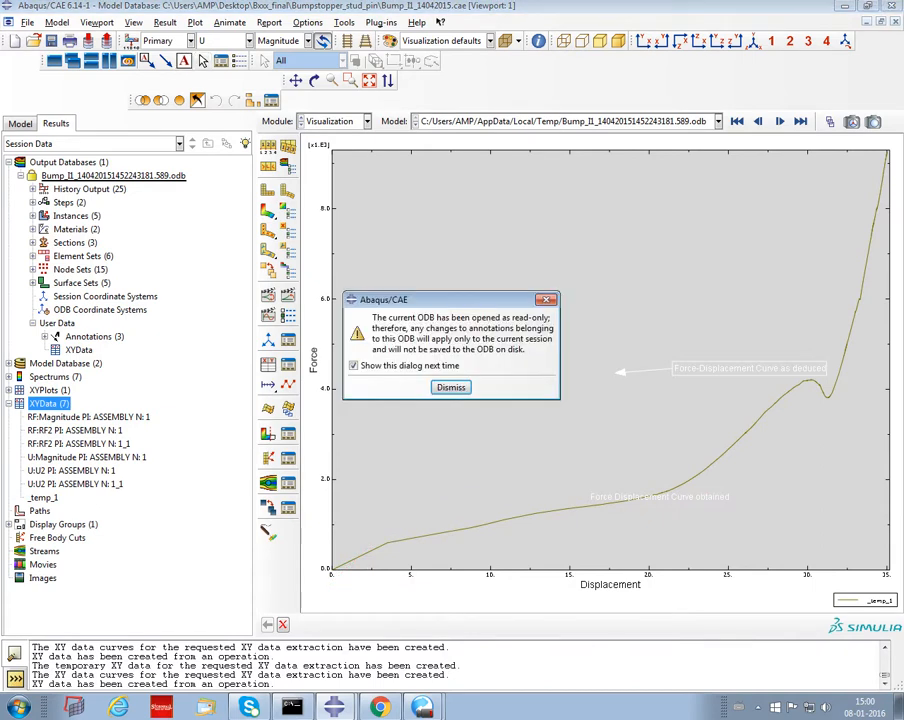
Add a short arrow annotation pointing up from the new text to the curve near a displacement of 23
click(450, 387)
click(204, 61)
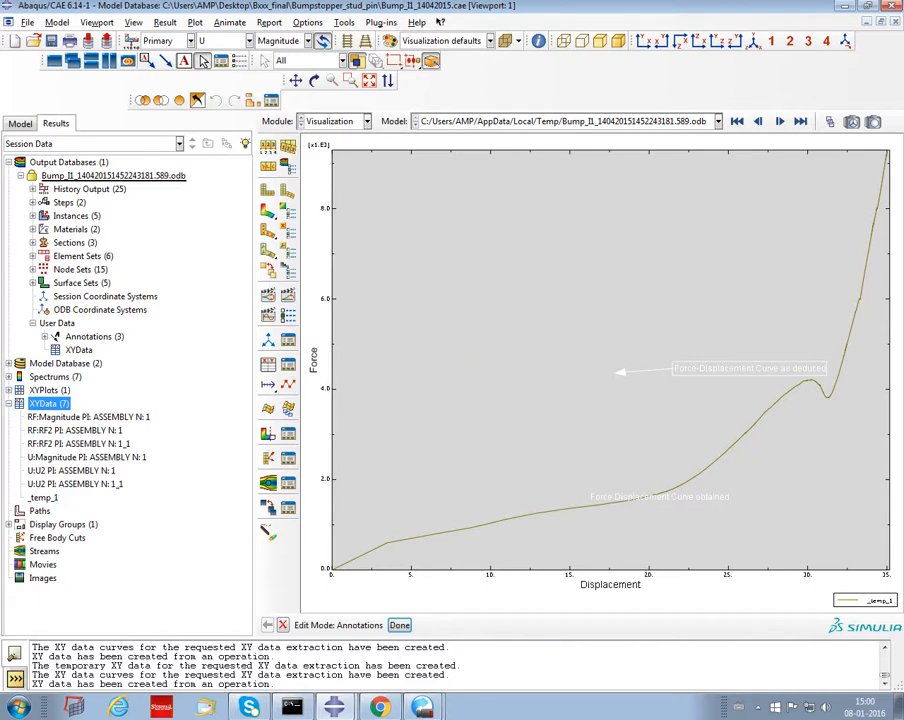
click(197, 100)
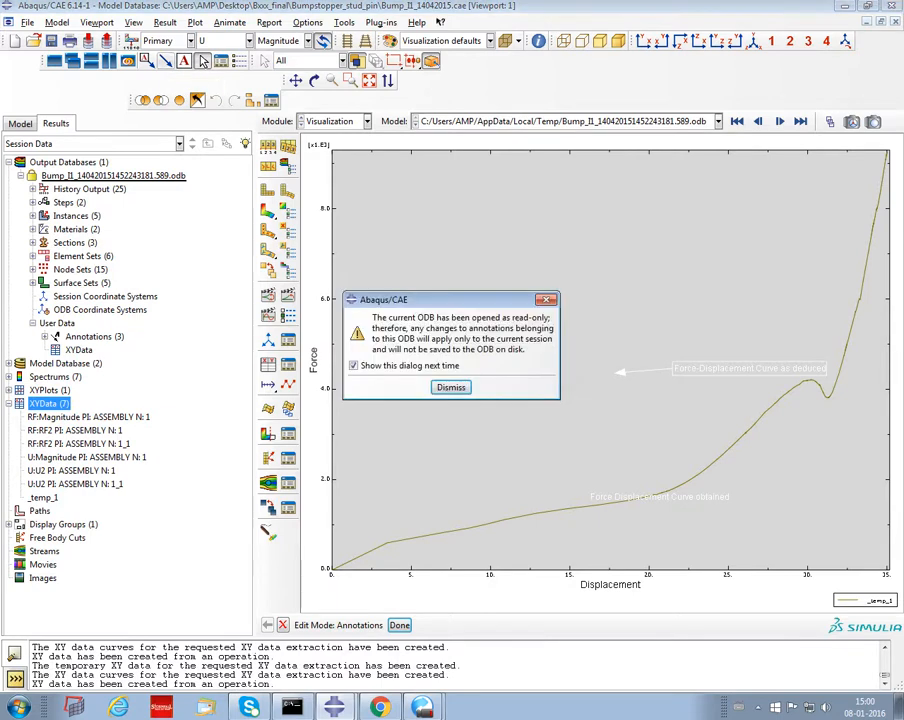
click(451, 388)
click(305, 607)
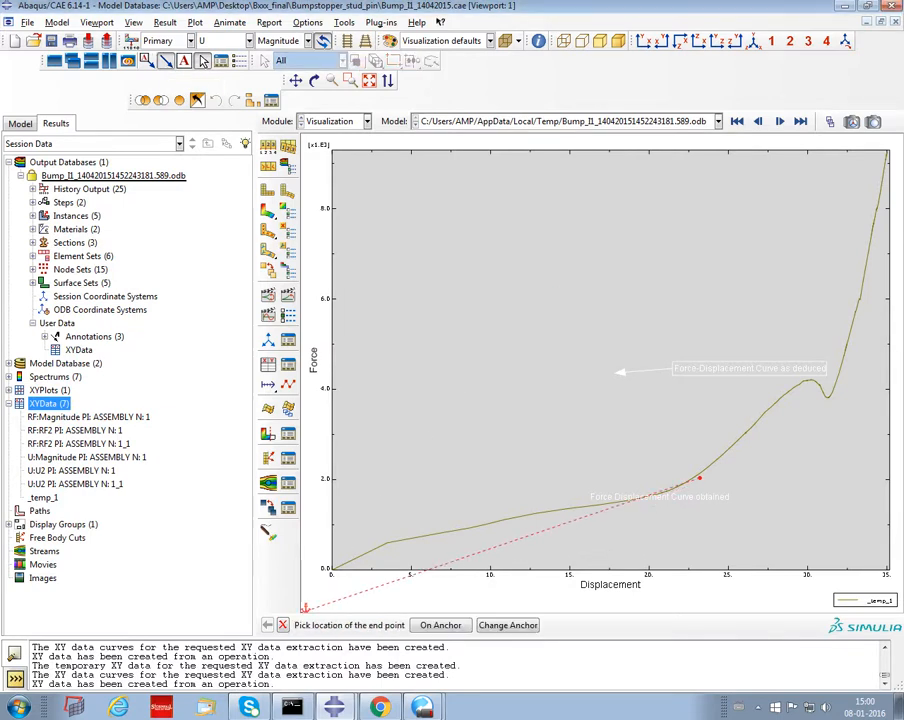
click(695, 496)
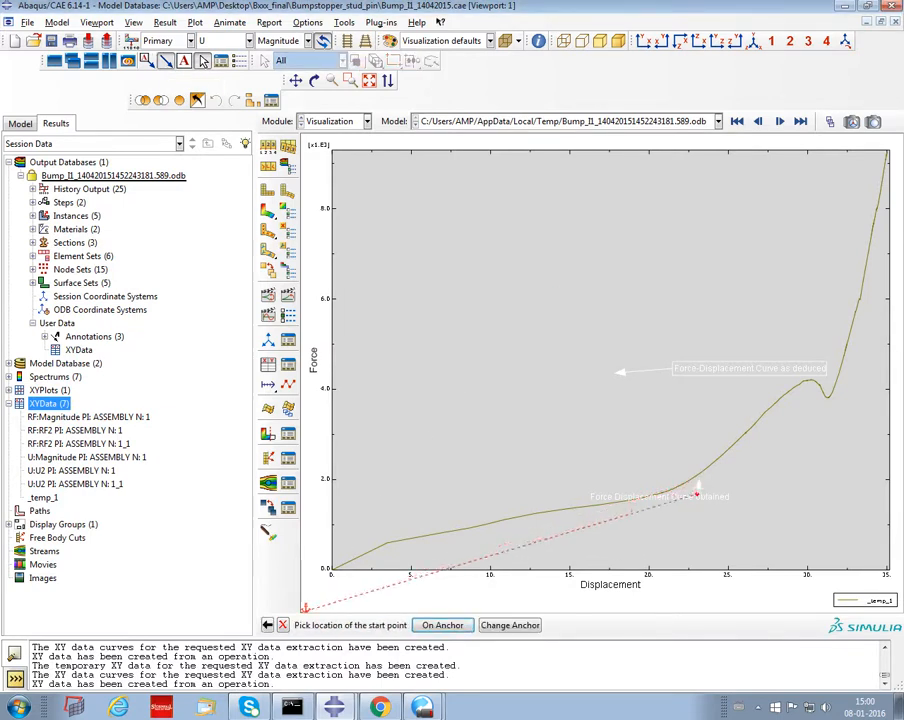
click(697, 483)
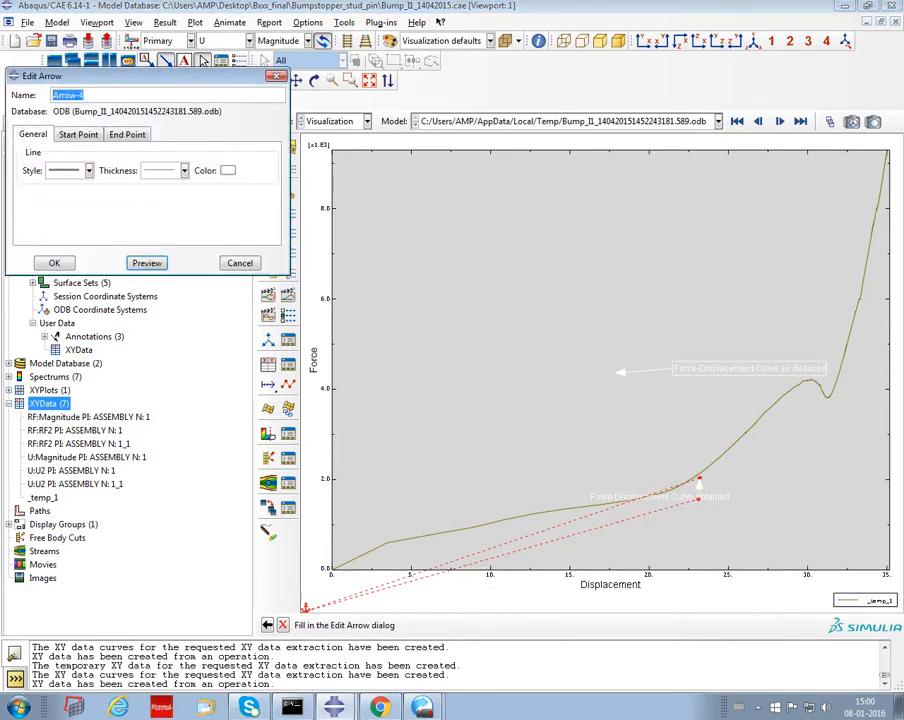
click(54, 263)
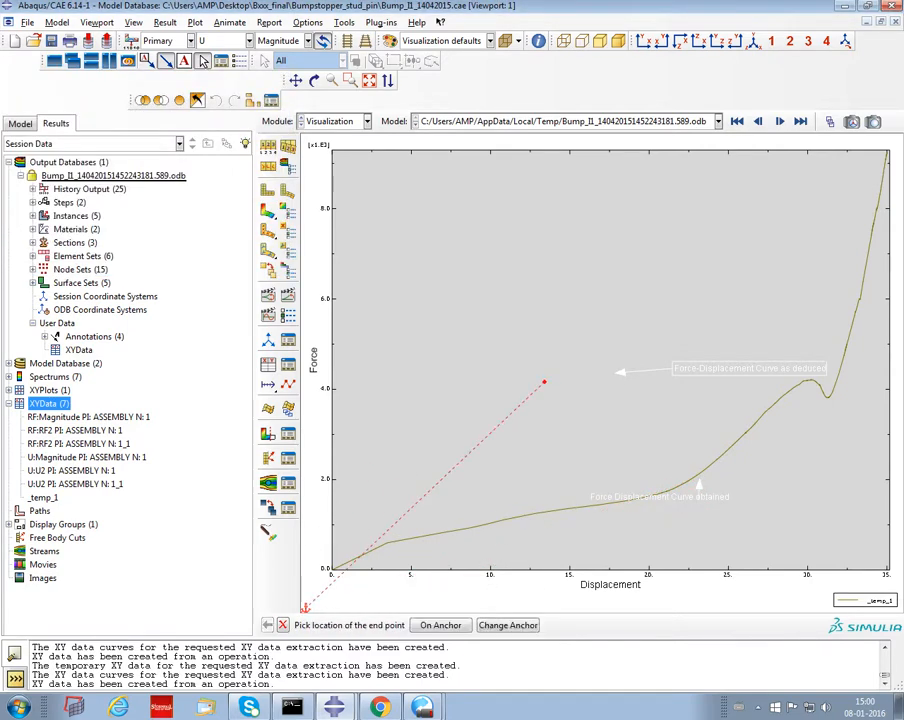
key(Escape)
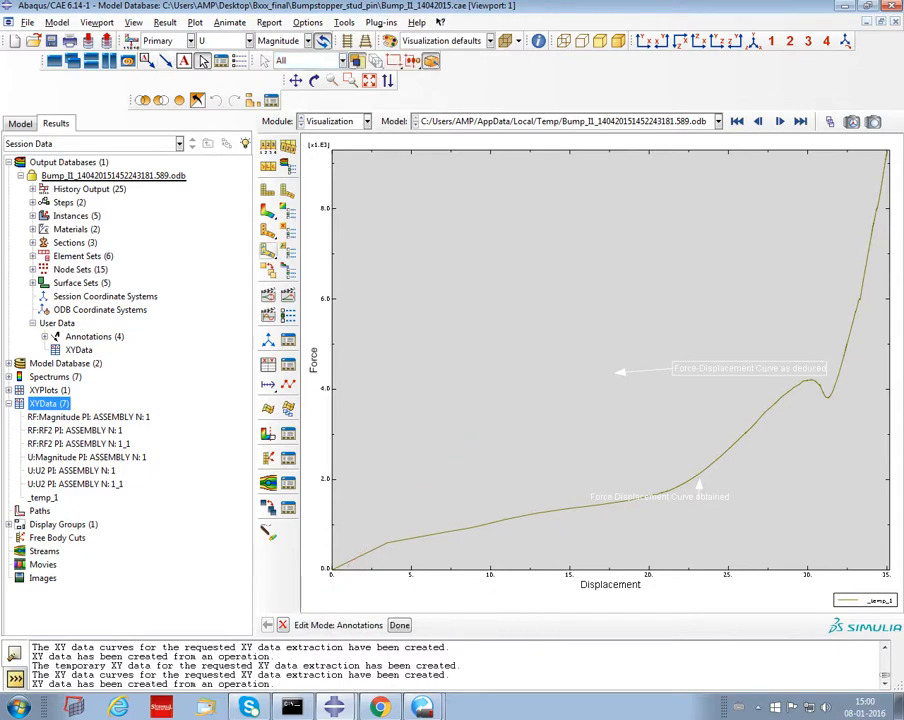
Delete the older Arrow-1 and the "Force-Displacement Curve as deduced" text from the ODB annotations
click(221, 61)
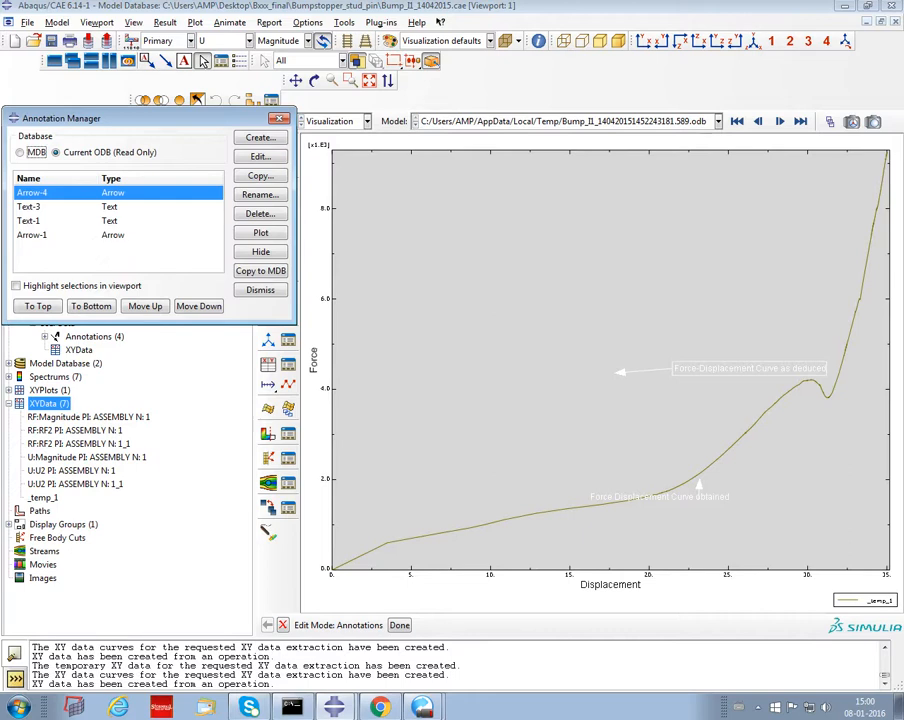
click(36, 207)
click(34, 193)
click(34, 221)
click(34, 235)
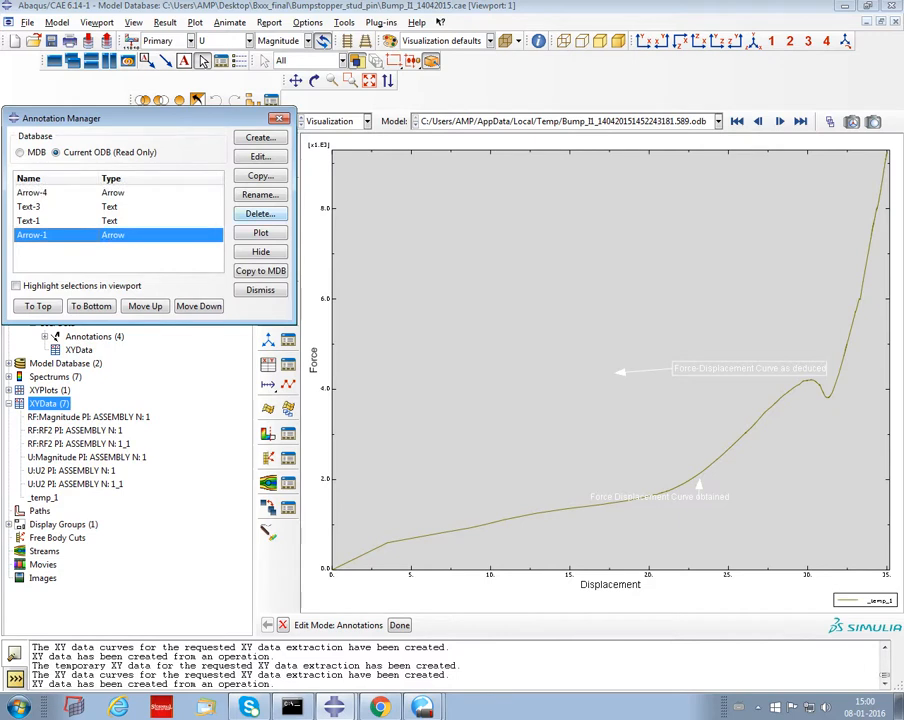
click(260, 214)
click(450, 386)
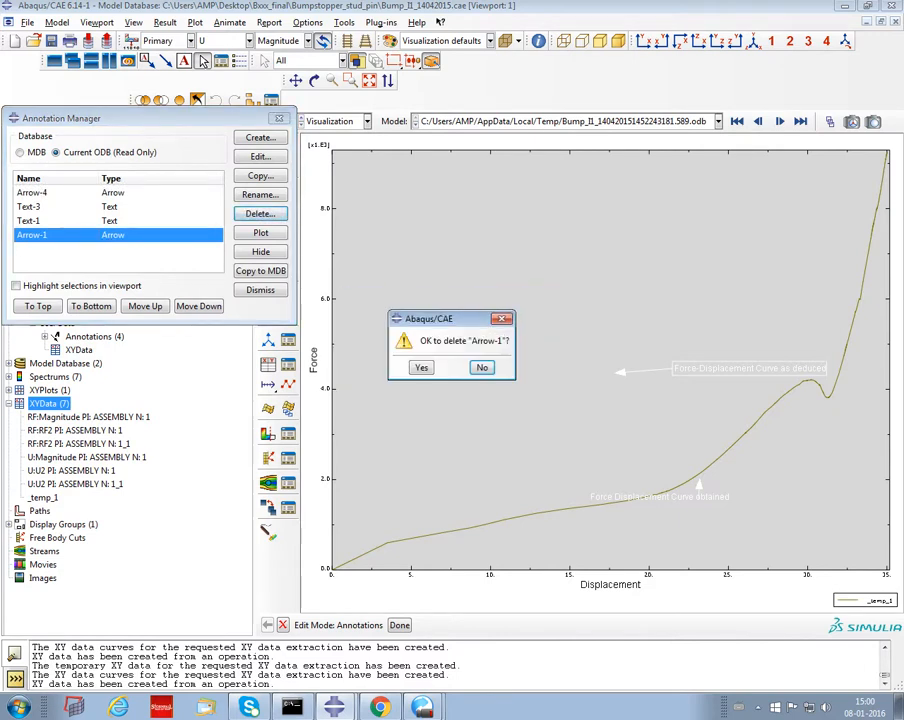
key(Return)
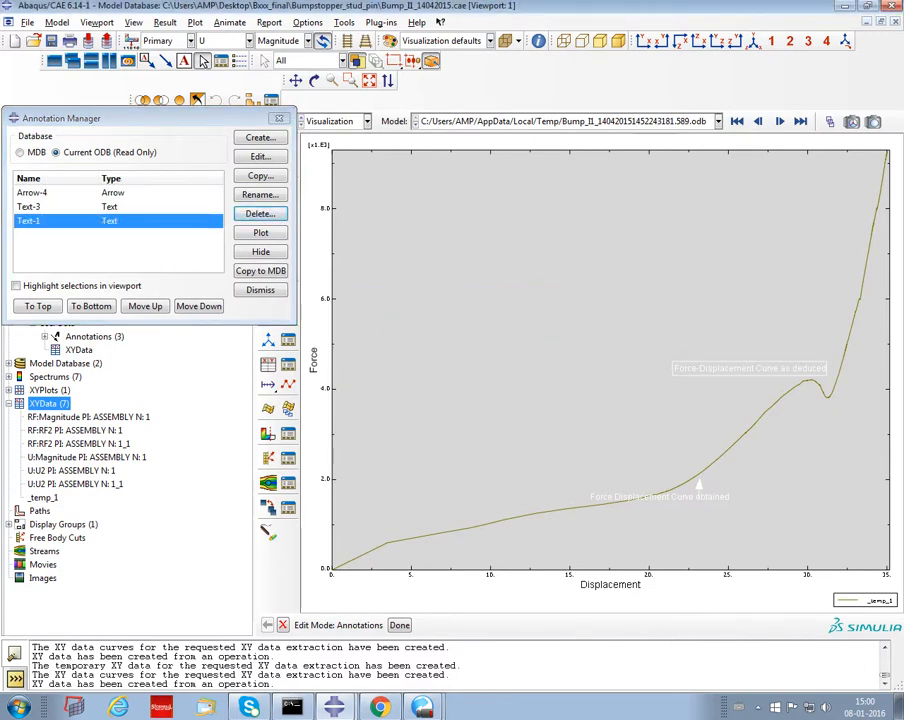
click(260, 214)
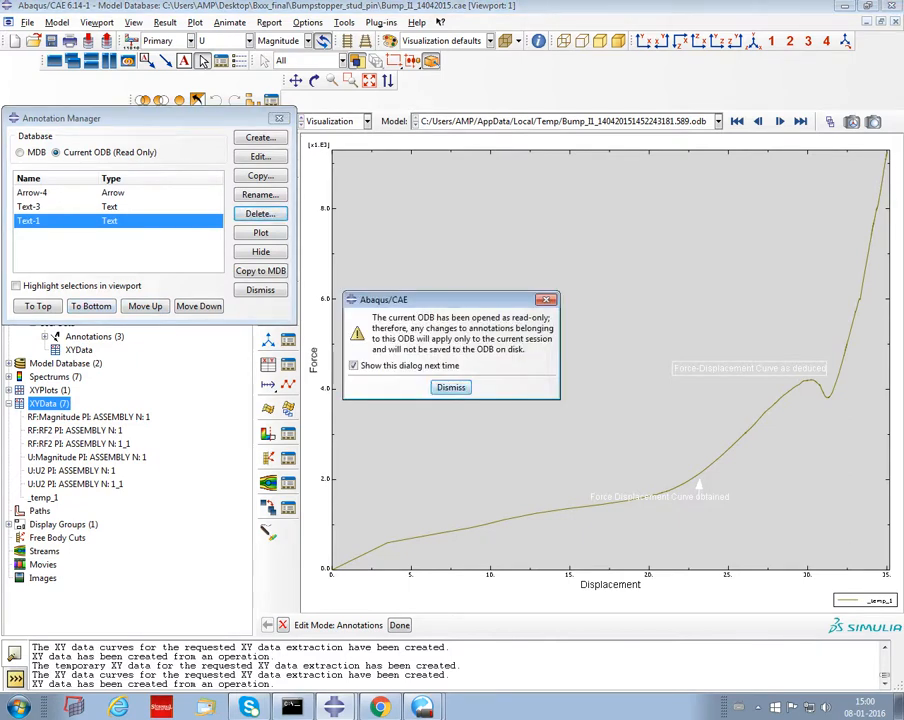
key(Return)
key(Return)
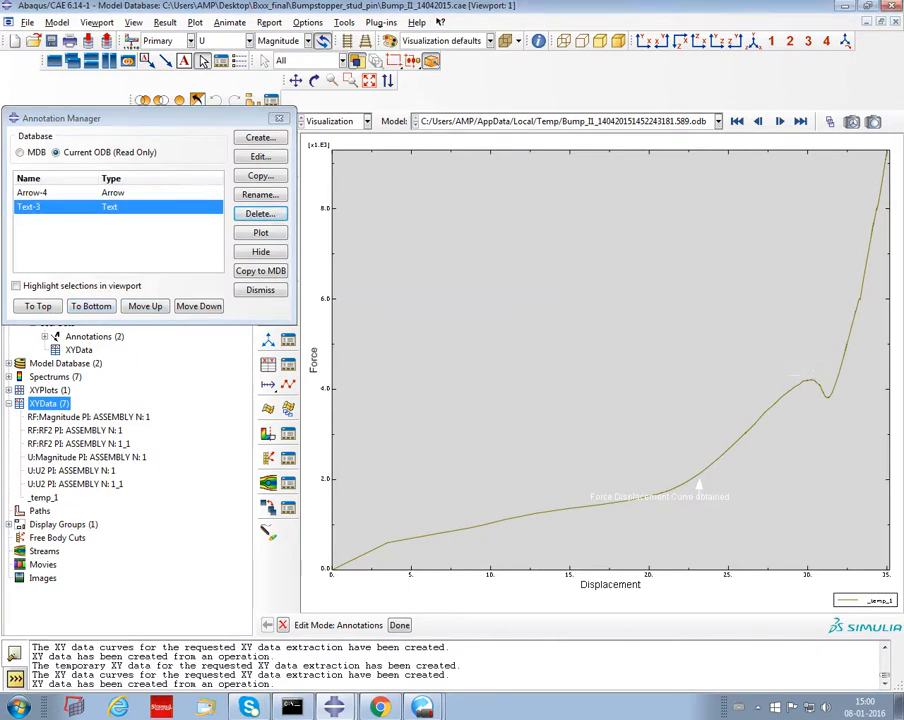
key(Return)
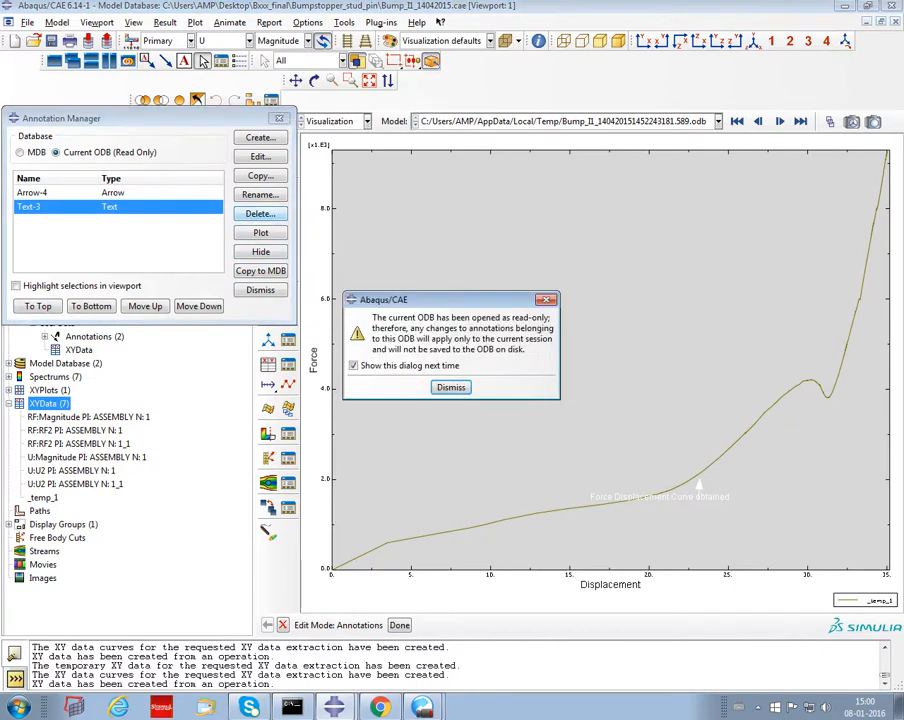
key(Return)
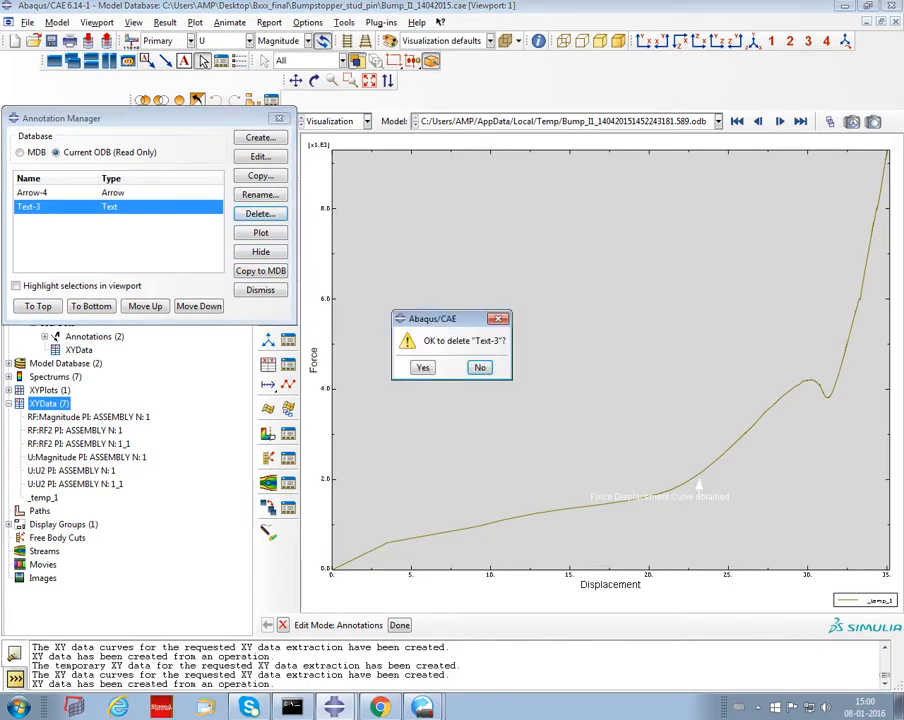
key(Return)
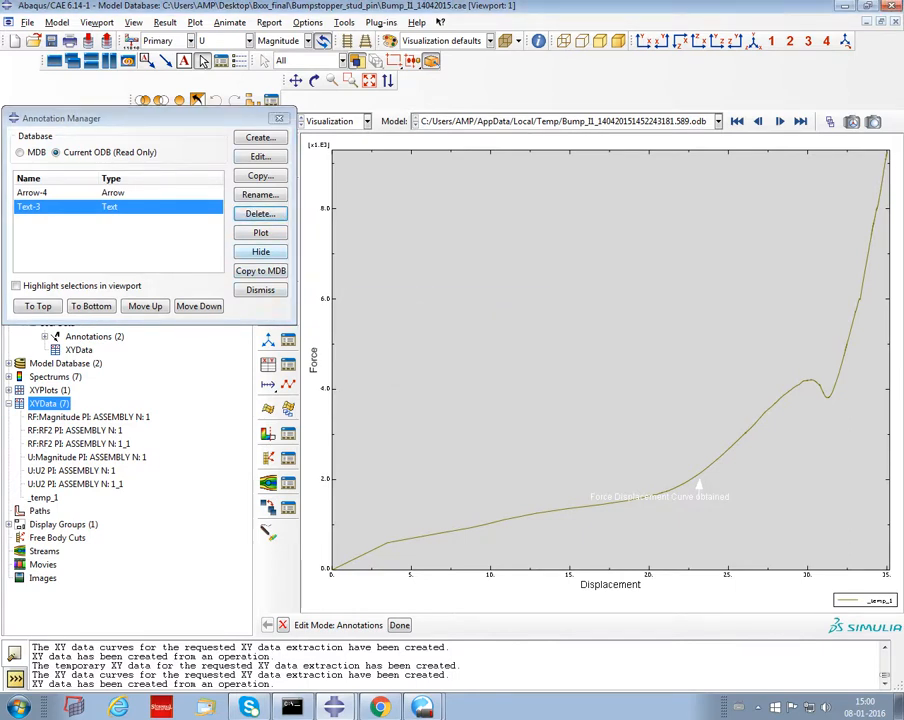
click(279, 118)
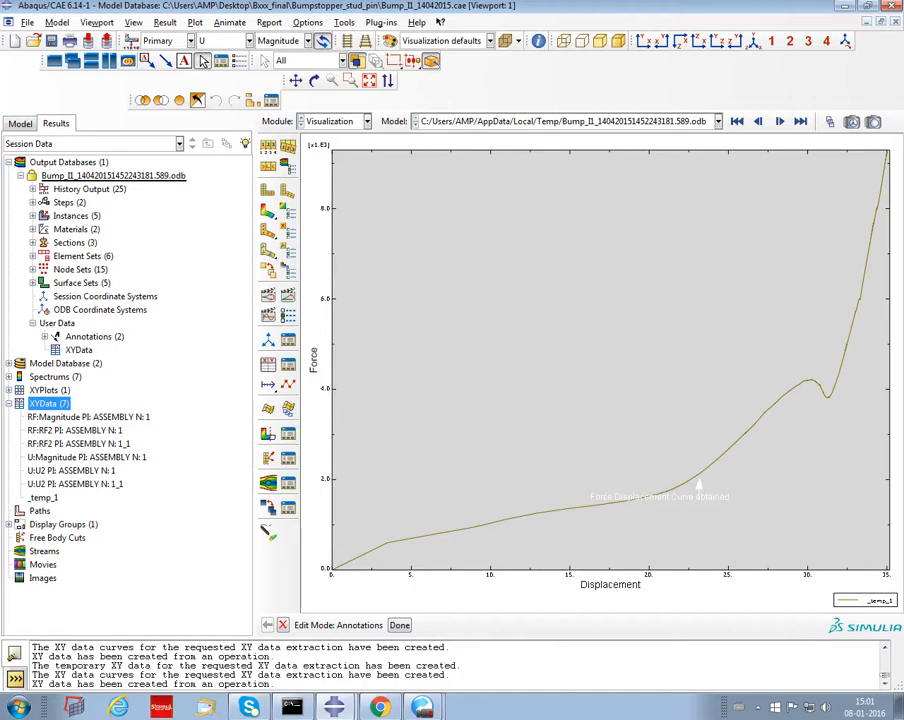
Show the contours on the deformed bump stopper with RF as the primary variable and RF2 as its component
click(268, 211)
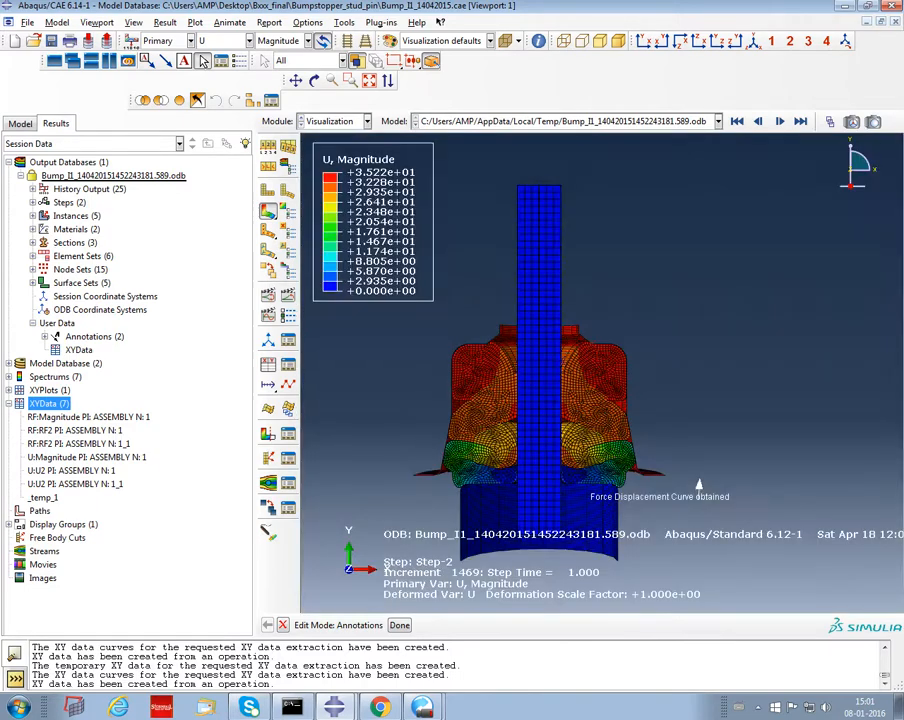
click(249, 40)
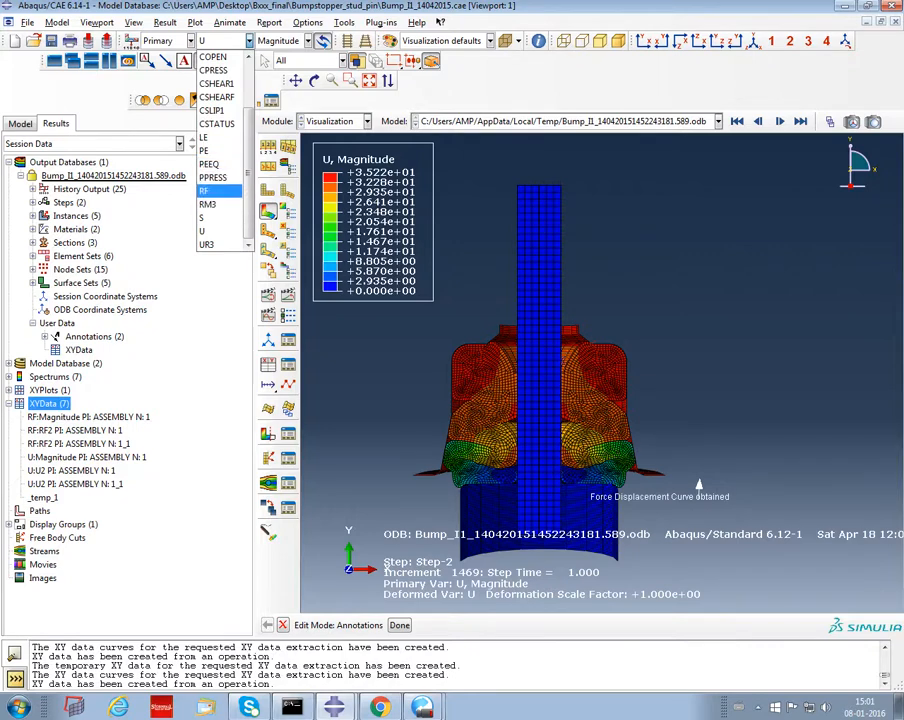
click(205, 190)
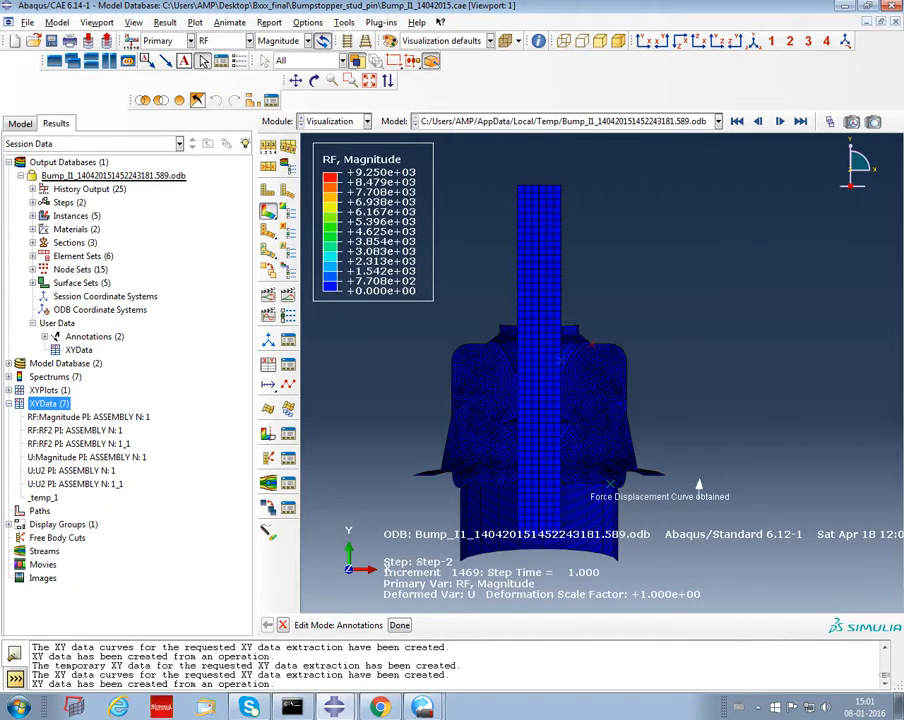
click(249, 40)
click(207, 190)
click(303, 40)
click(280, 80)
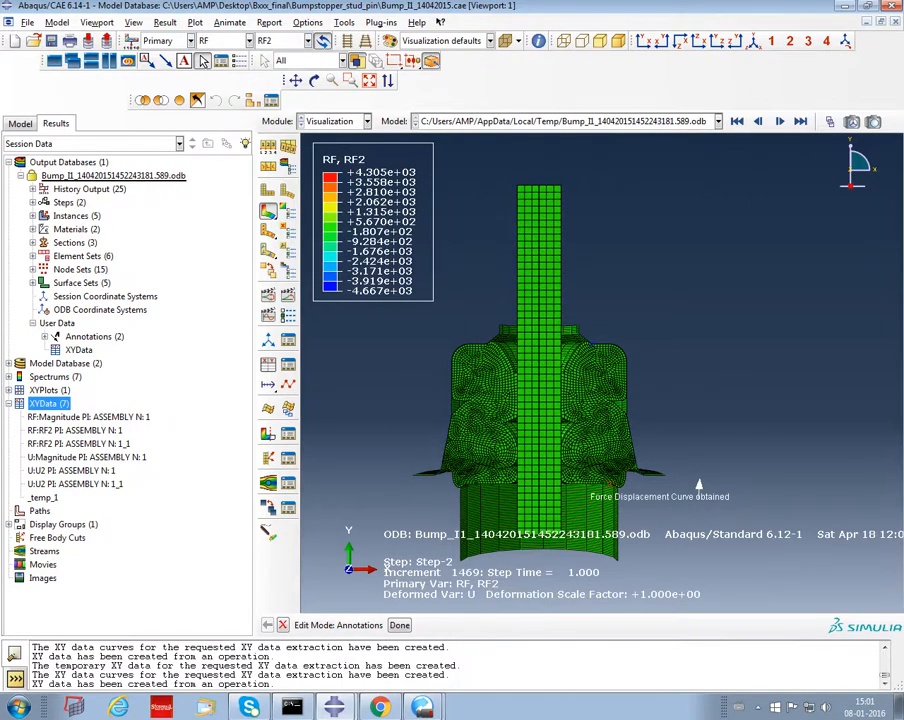
Switch the contour plot's primary variable to displacement U with the Magnitude component
click(303, 40)
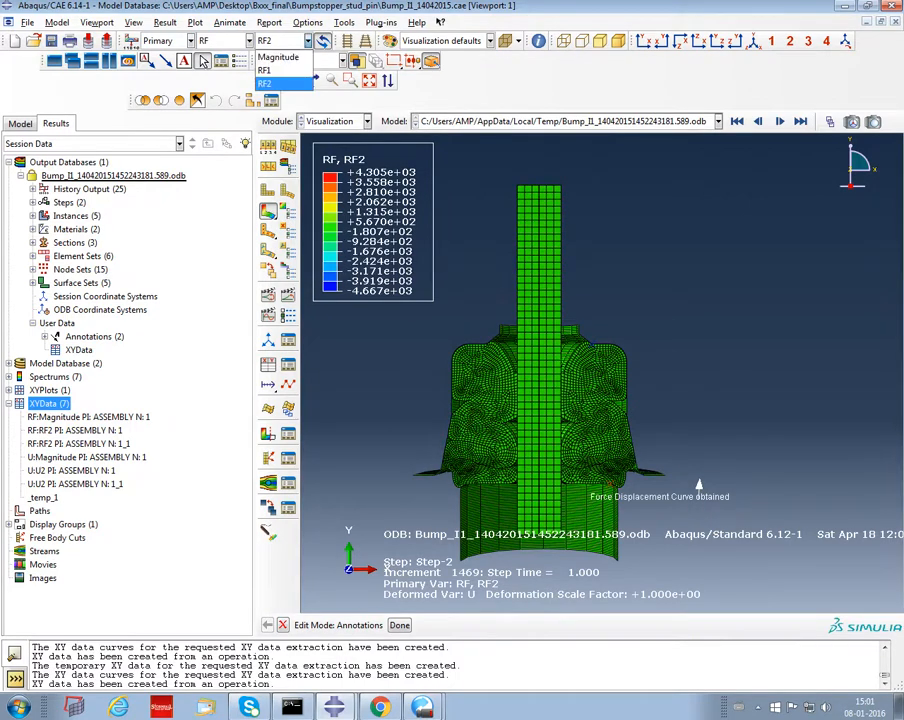
click(265, 83)
click(249, 40)
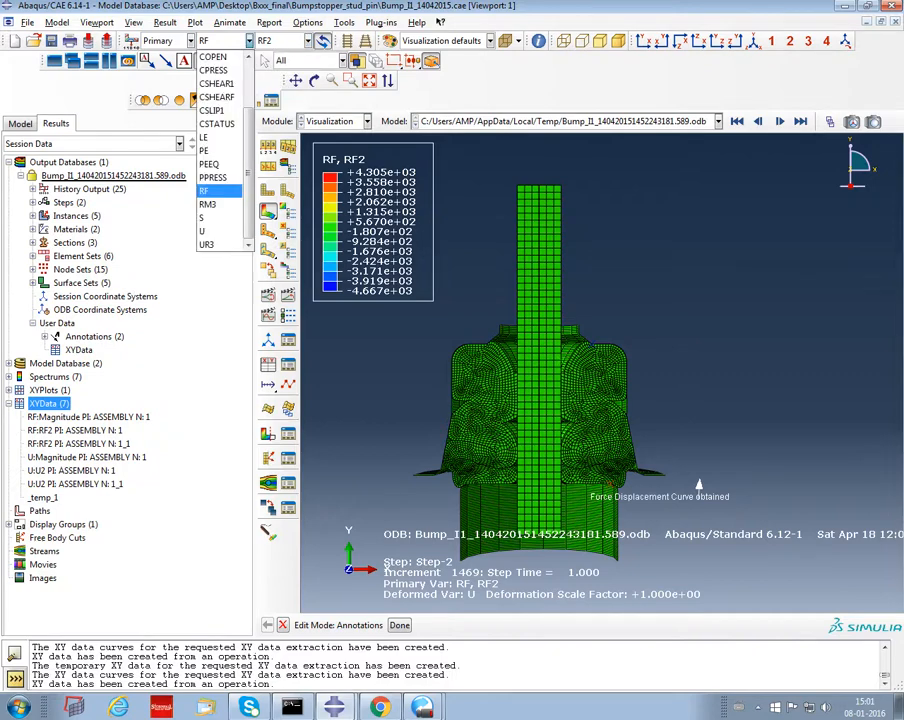
click(152, 163)
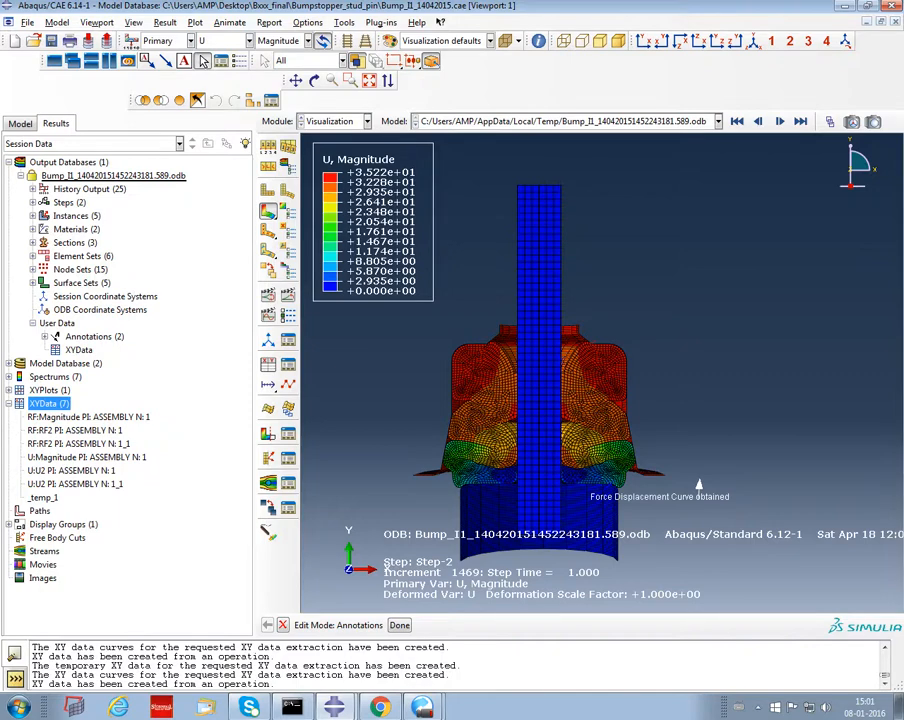
Show the contours of RF with the Magnitude component and start a scale-factor animation of the bump stopper
click(249, 40)
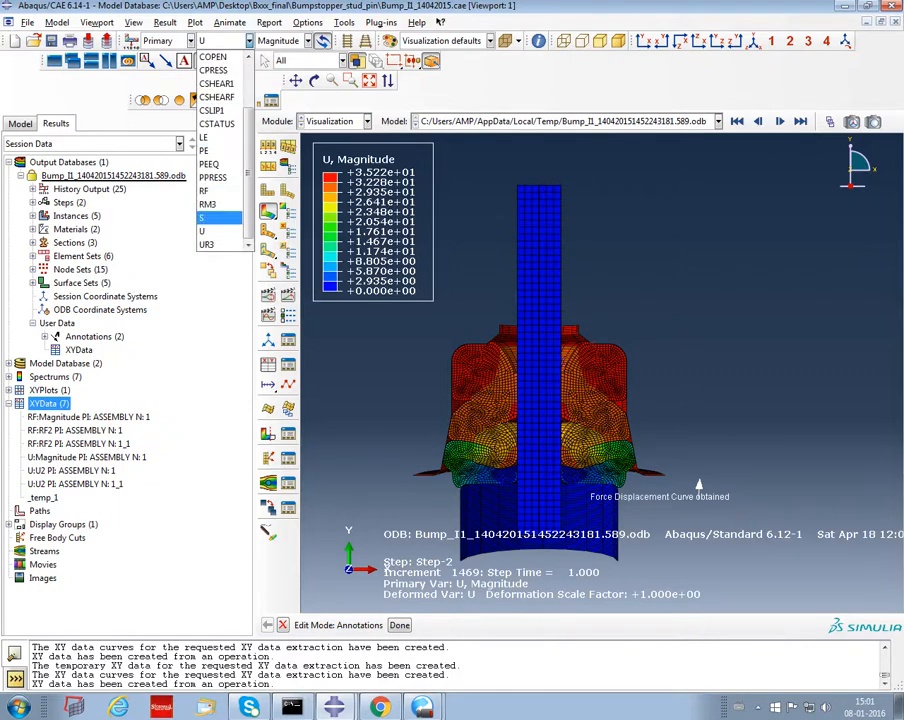
click(205, 190)
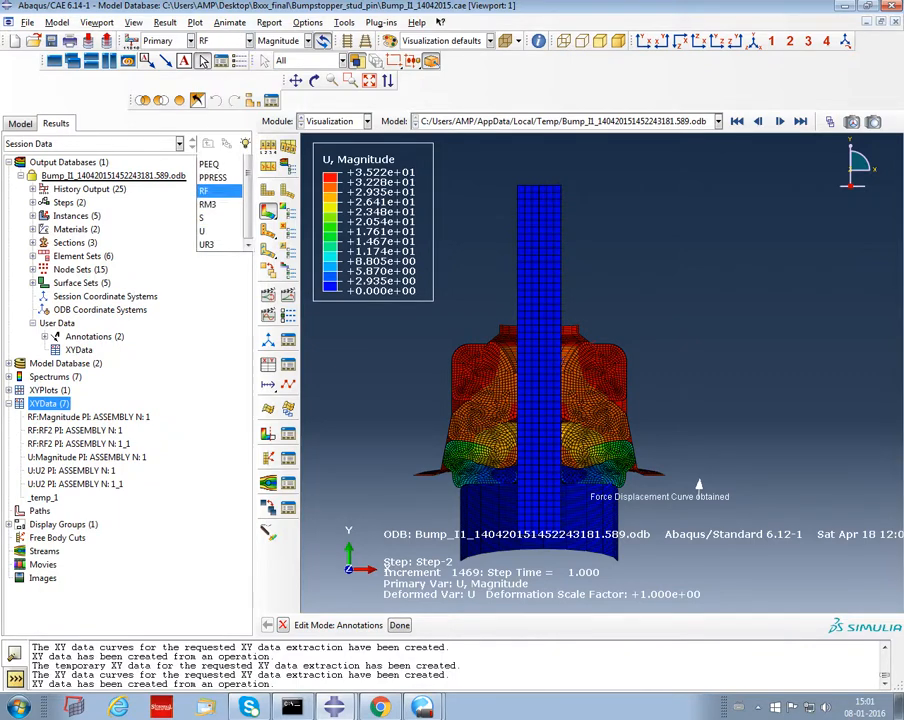
click(307, 40)
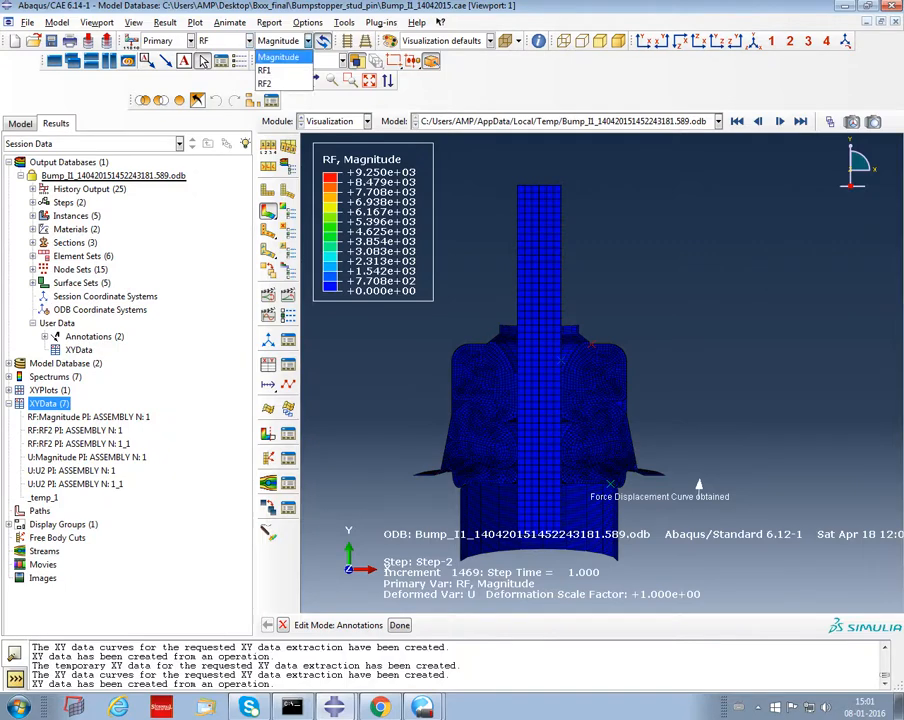
click(284, 57)
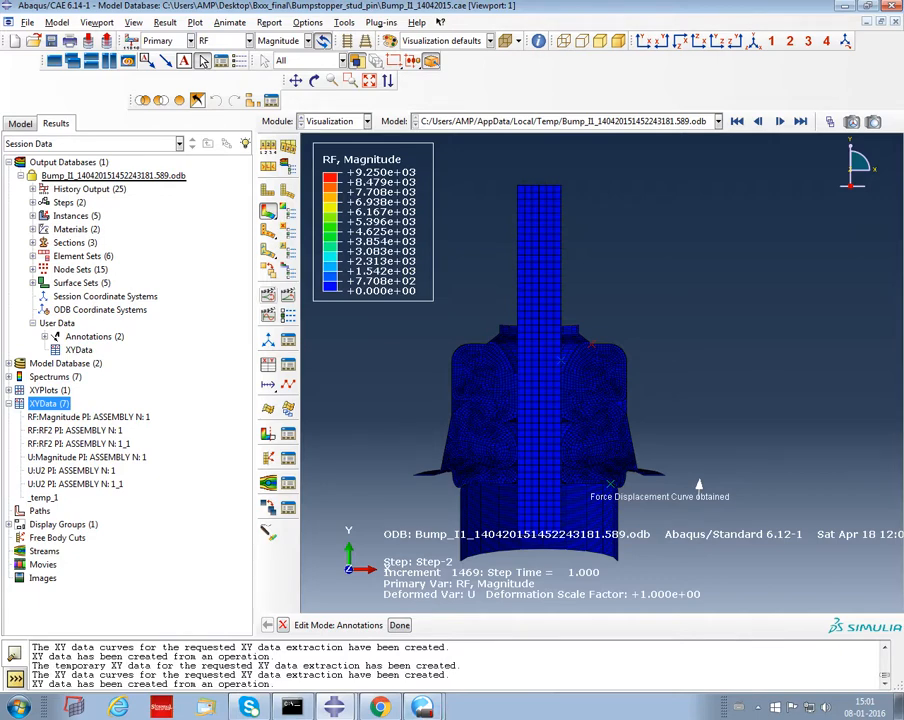
click(268, 296)
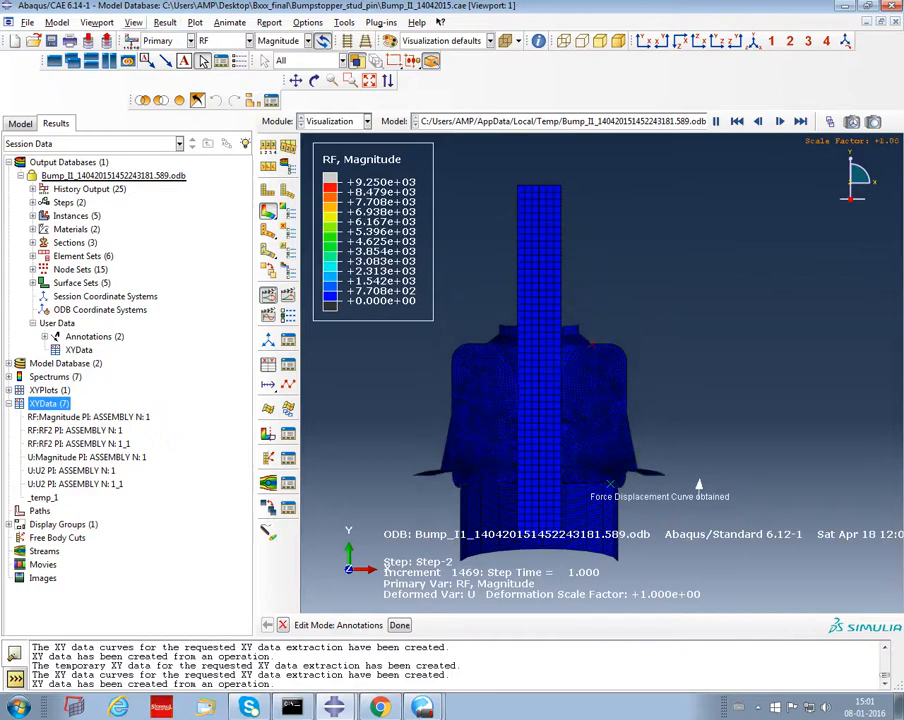
Set the ODB display options to sweep the elements from 0 to 360 degrees and apply them
click(133, 22)
click(165, 270)
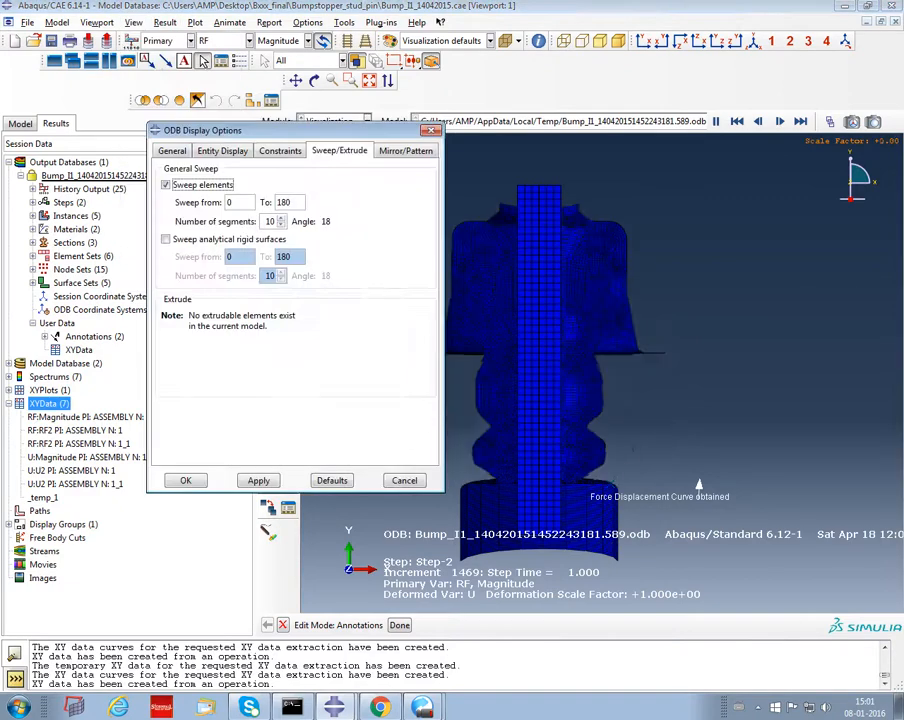
drag(293, 203, 278, 202)
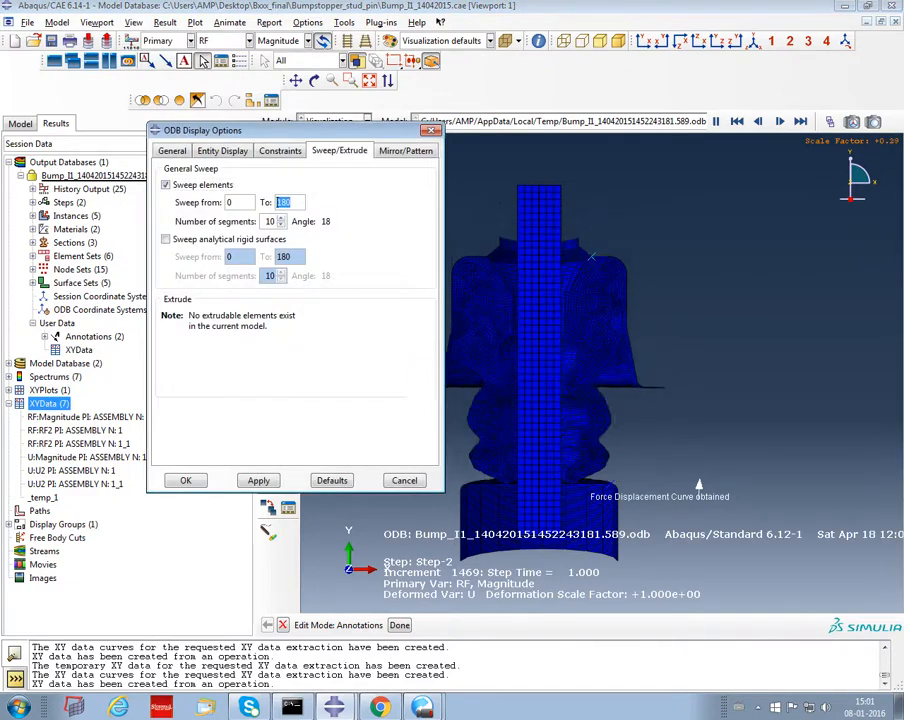
text(360)
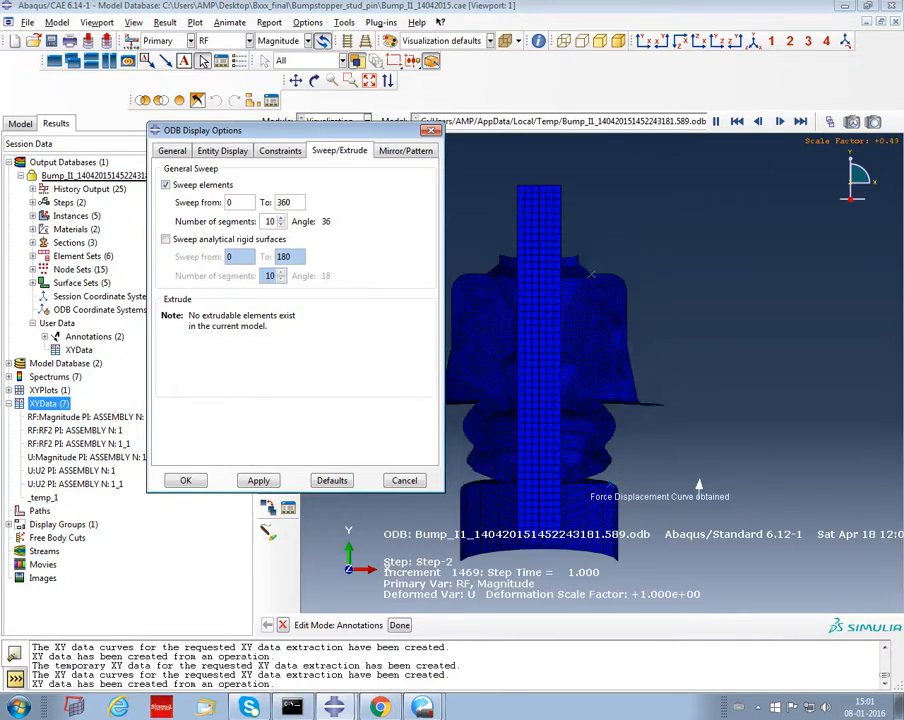
click(258, 481)
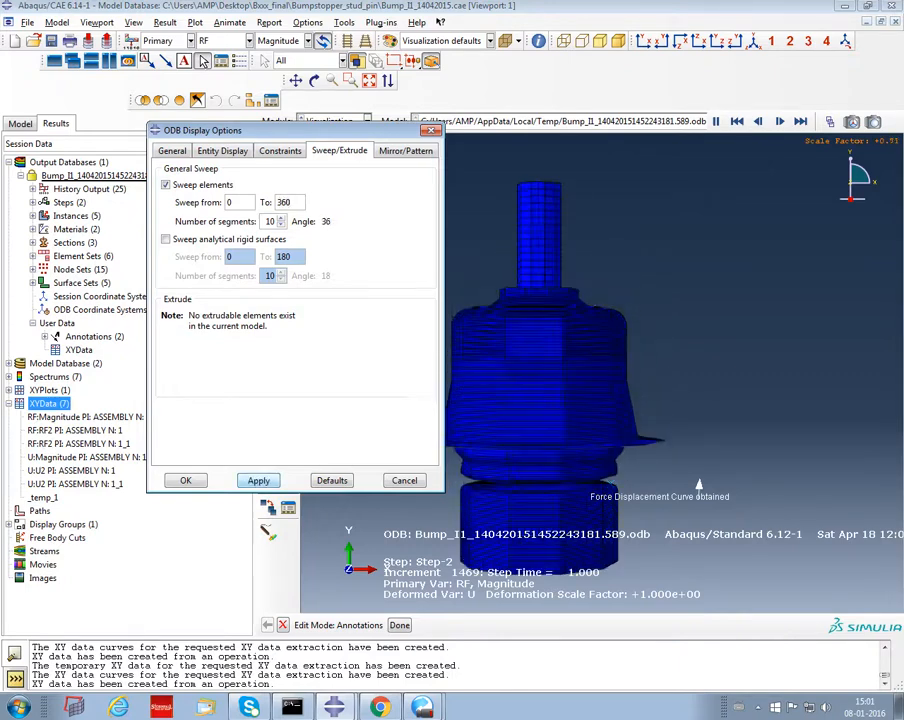
click(185, 481)
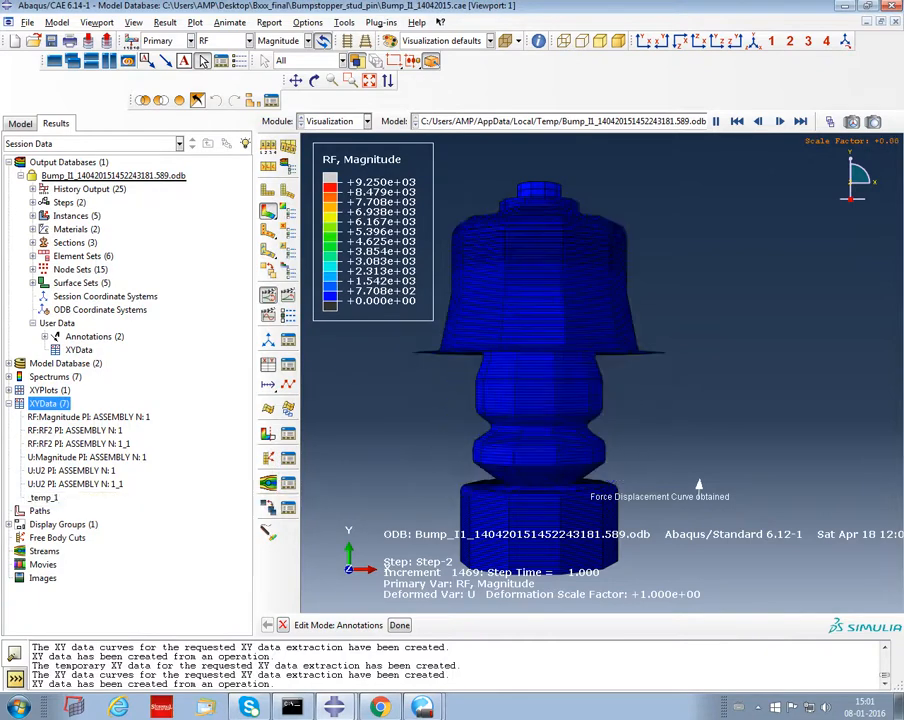
Place a combined arrow and text annotation with the arrow targeting the bump stopper body and the text in the empty space beside it
click(314, 81)
drag(618, 316, 604, 500)
drag(641, 324, 632, 461)
click(167, 61)
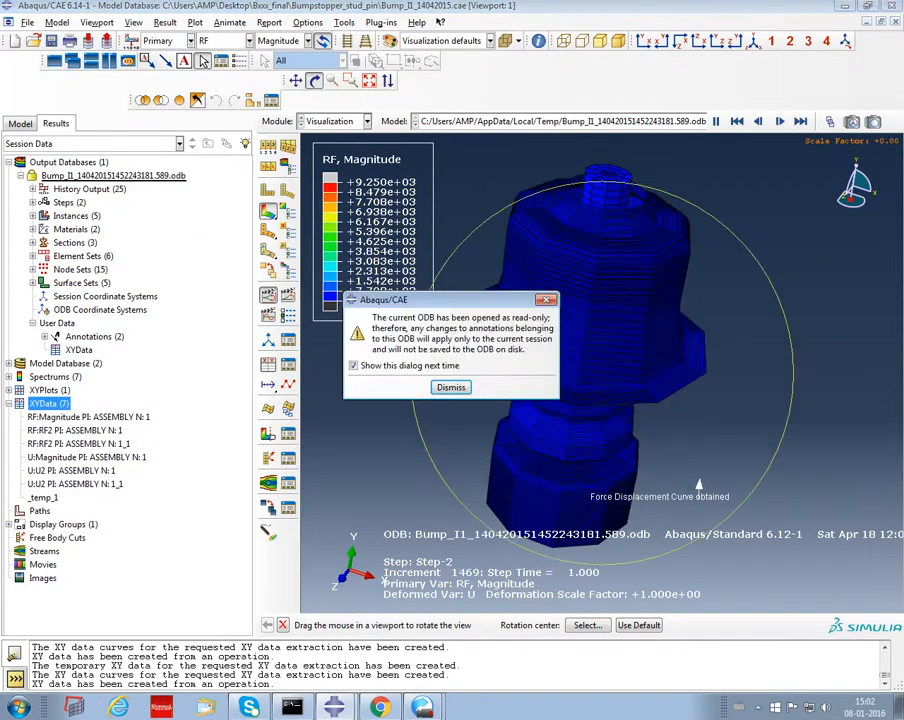
click(450, 387)
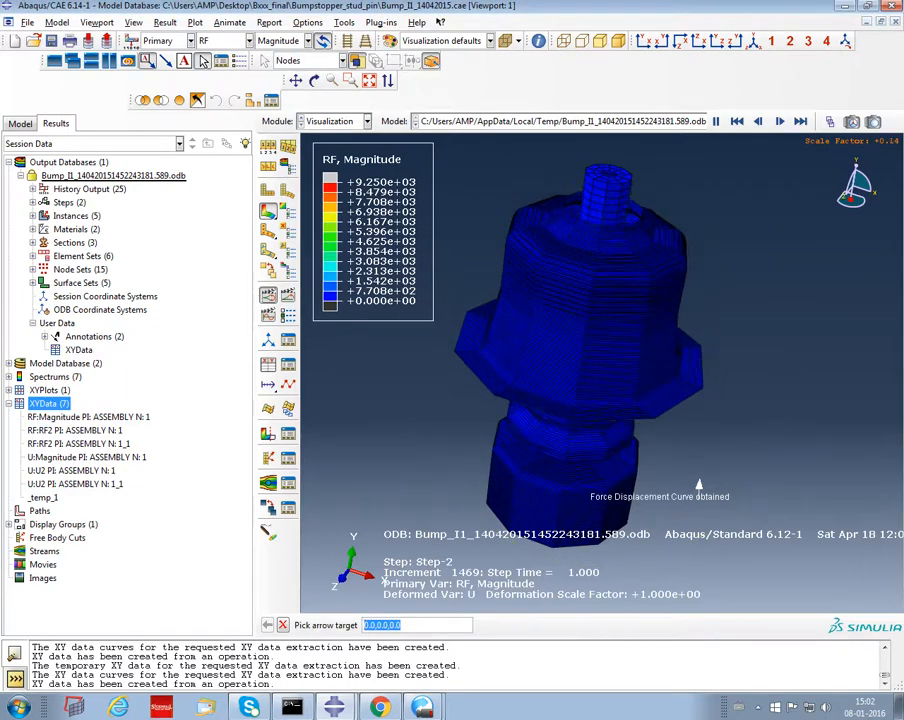
click(604, 416)
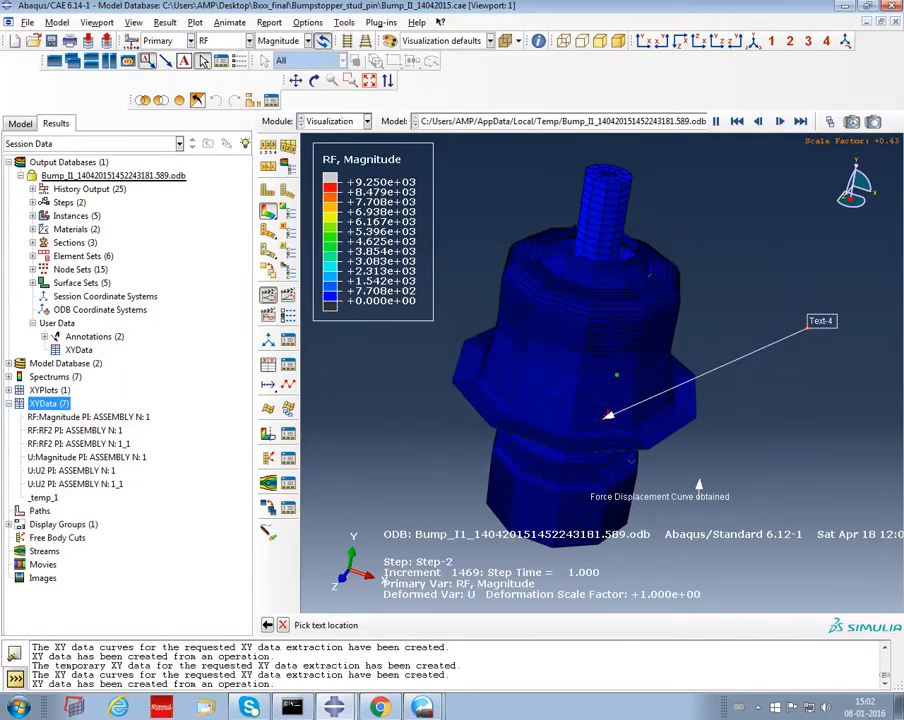
click(807, 328)
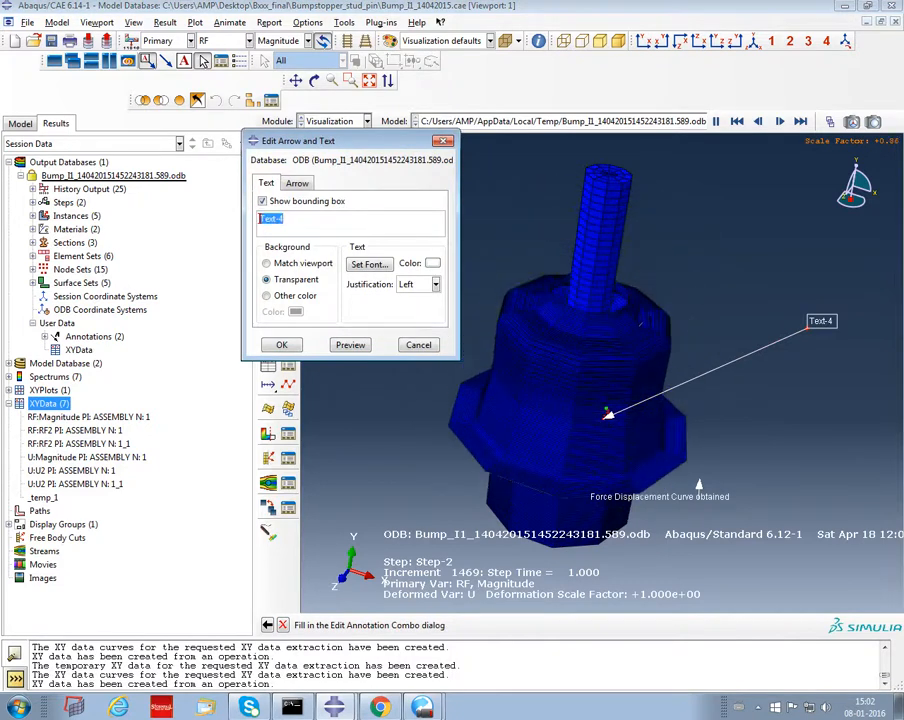
Set the new annotation's text to "Complete Suspension Assembly Mechanism"
text(Compl)
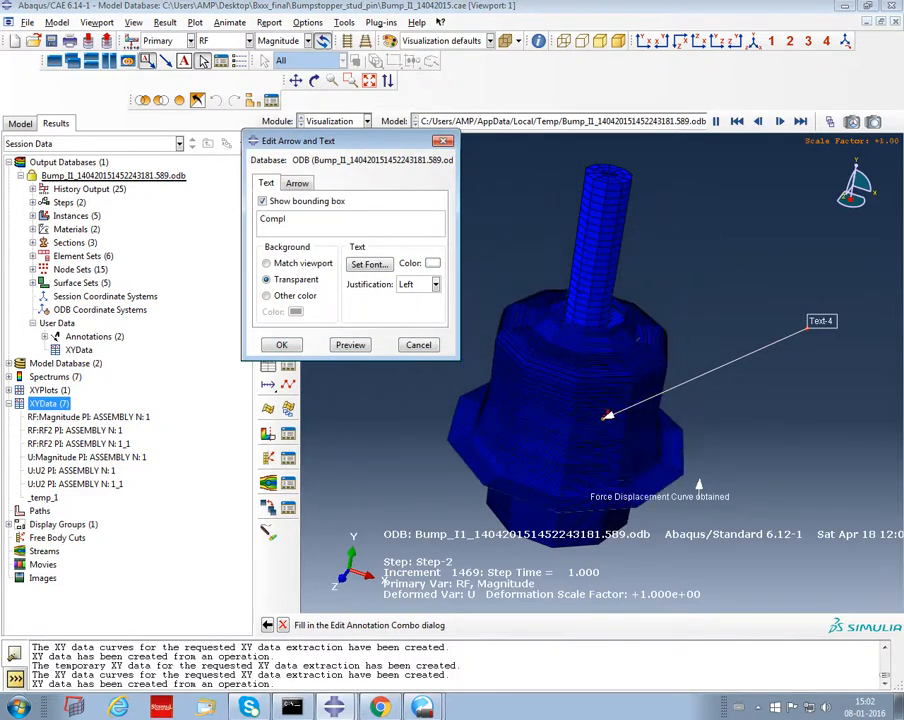
text(ete Susp)
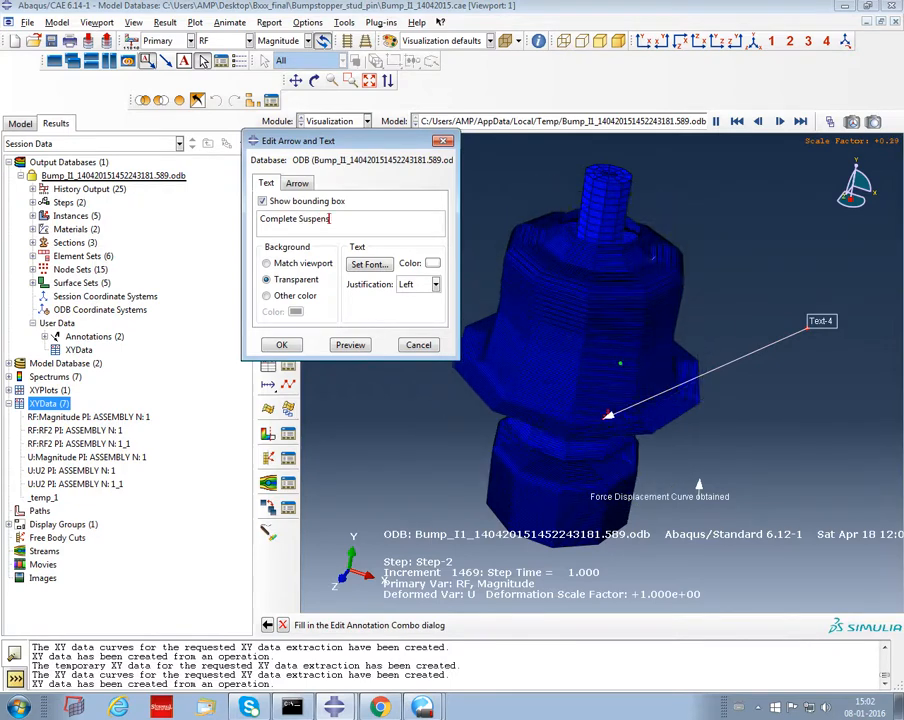
text(ension Mechan)
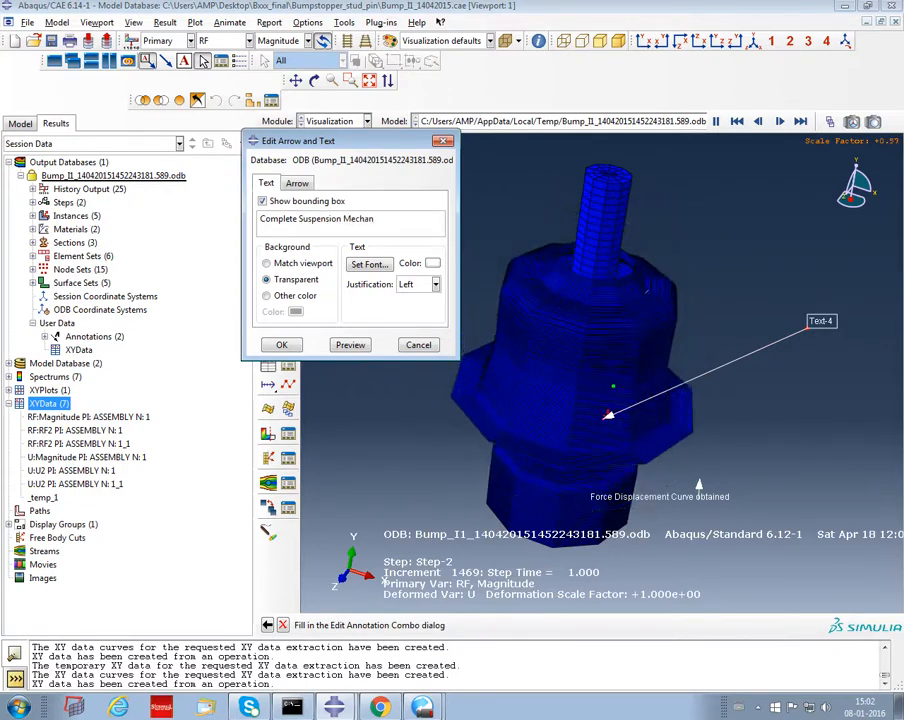
text(ism)
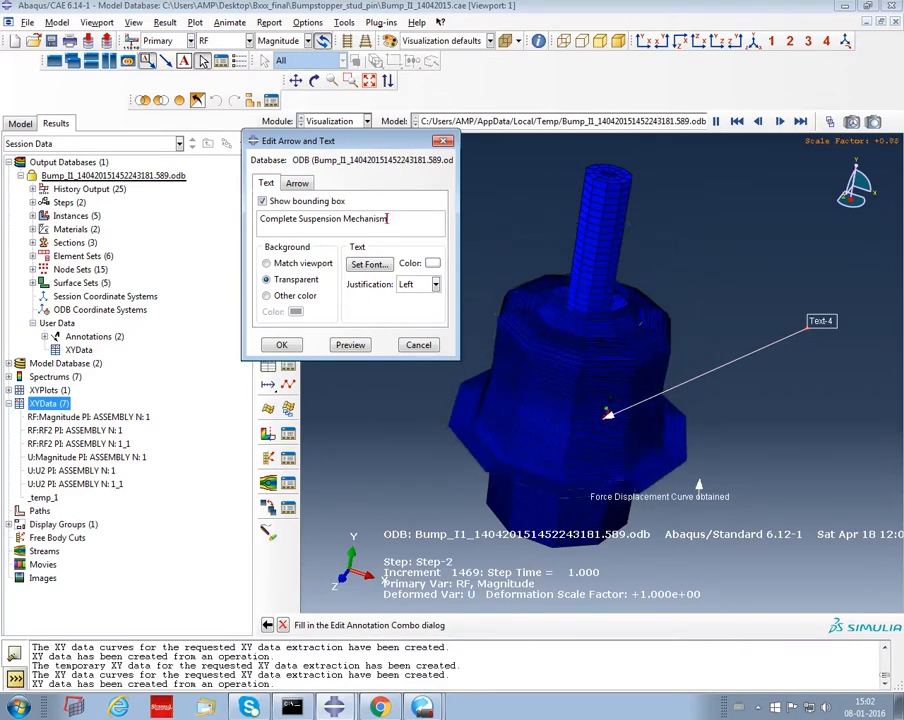
key(shift+Left)
key(shift+Left)
key(shift+Left)
key(shift+Left)
key(shift+Left)
key(shift+Left)
key(shift+Left)
key(shift+Left)
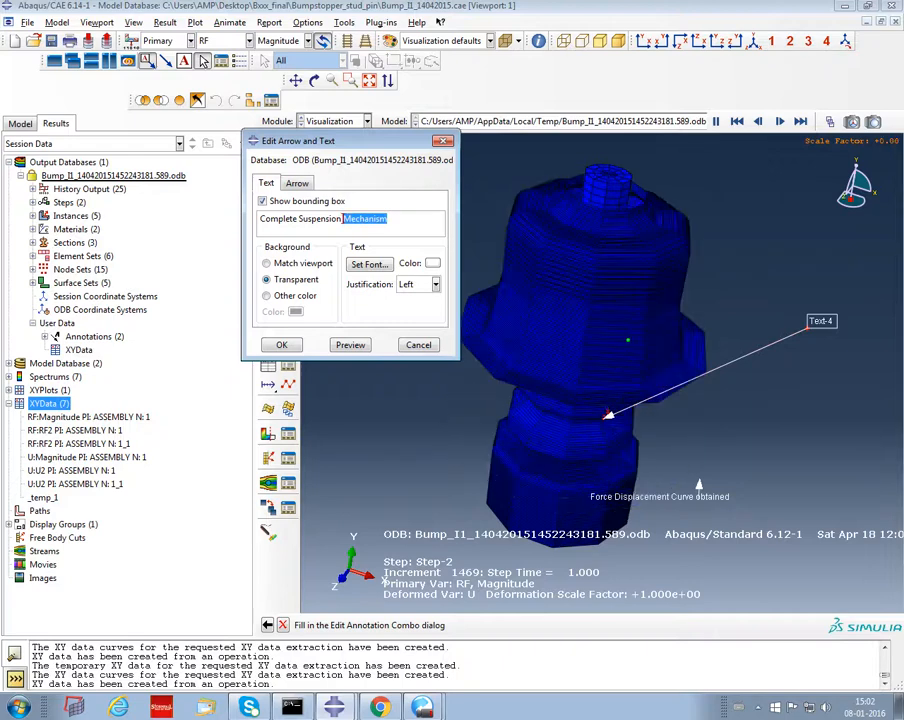
text(Ass)
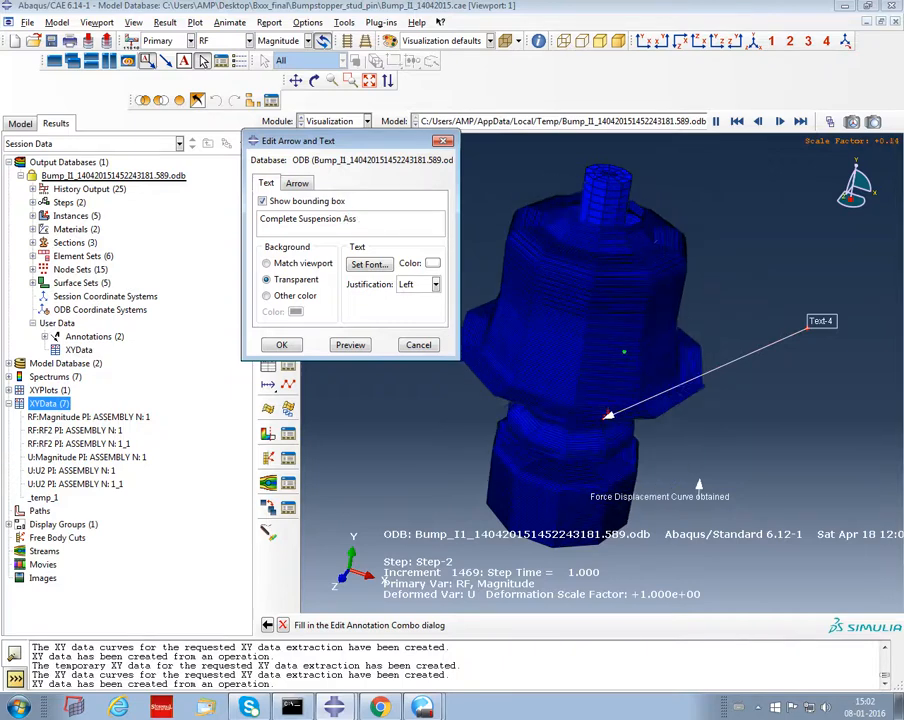
text(embly Mechanis)
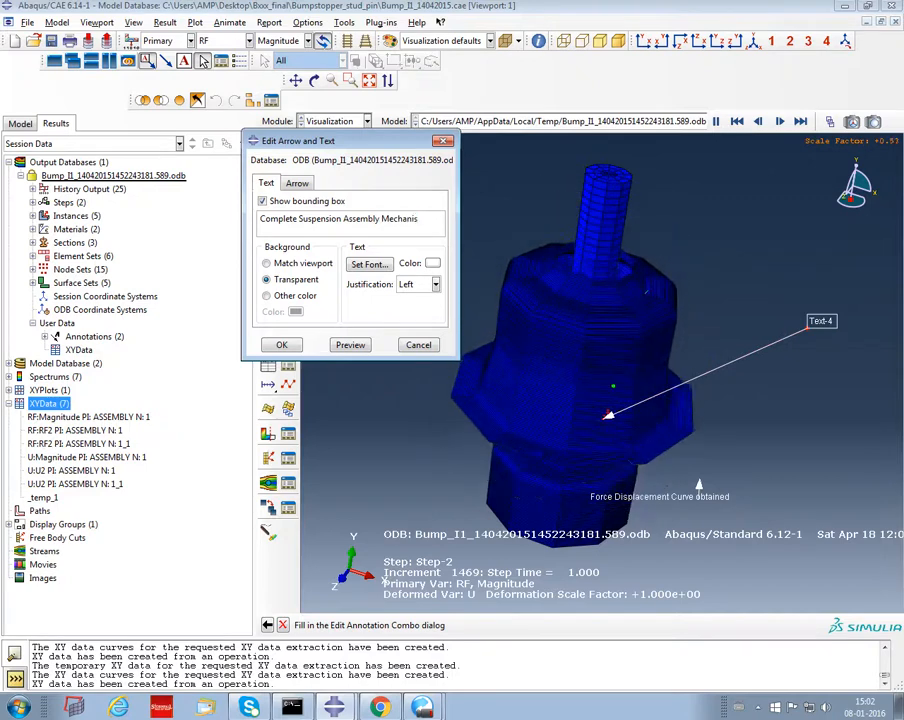
text(m)
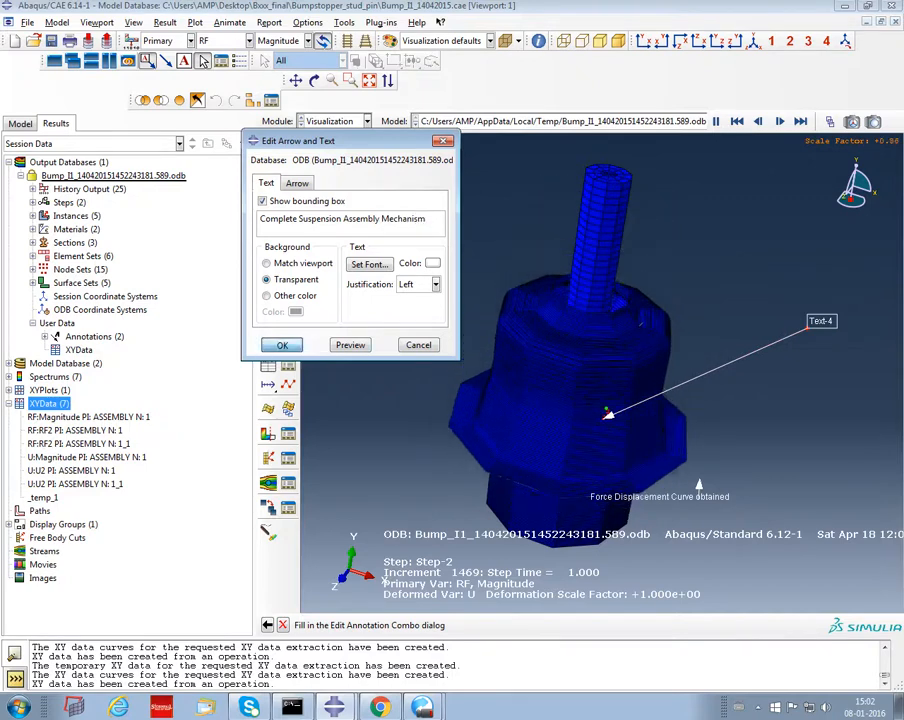
key(Return)
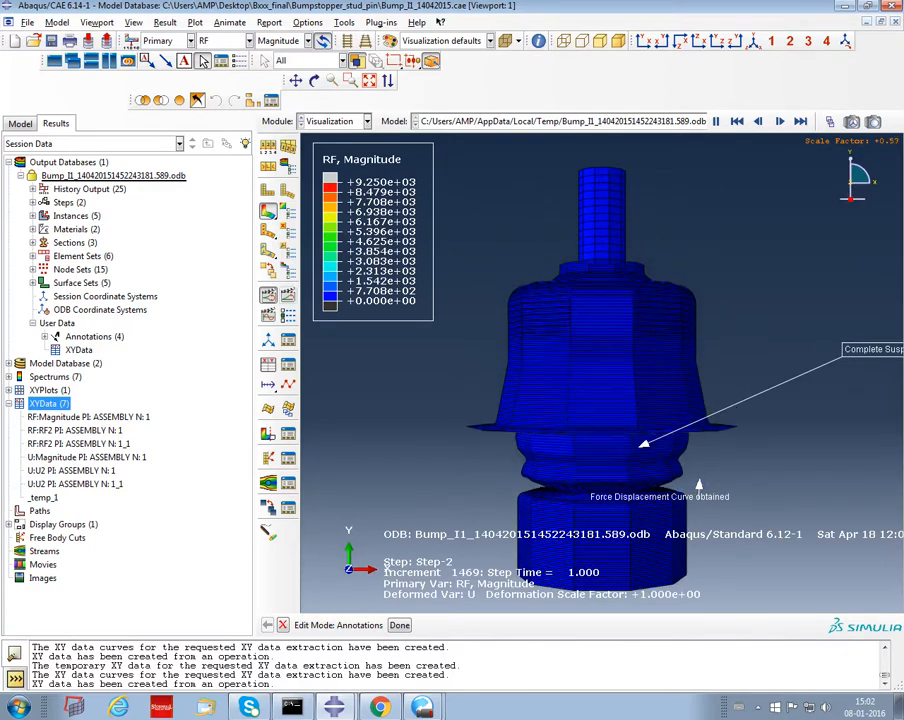
Show the displacement U Magnitude contours on the animated, fully swept assembly and inspect them
click(296, 80)
drag(600, 400, 503, 390)
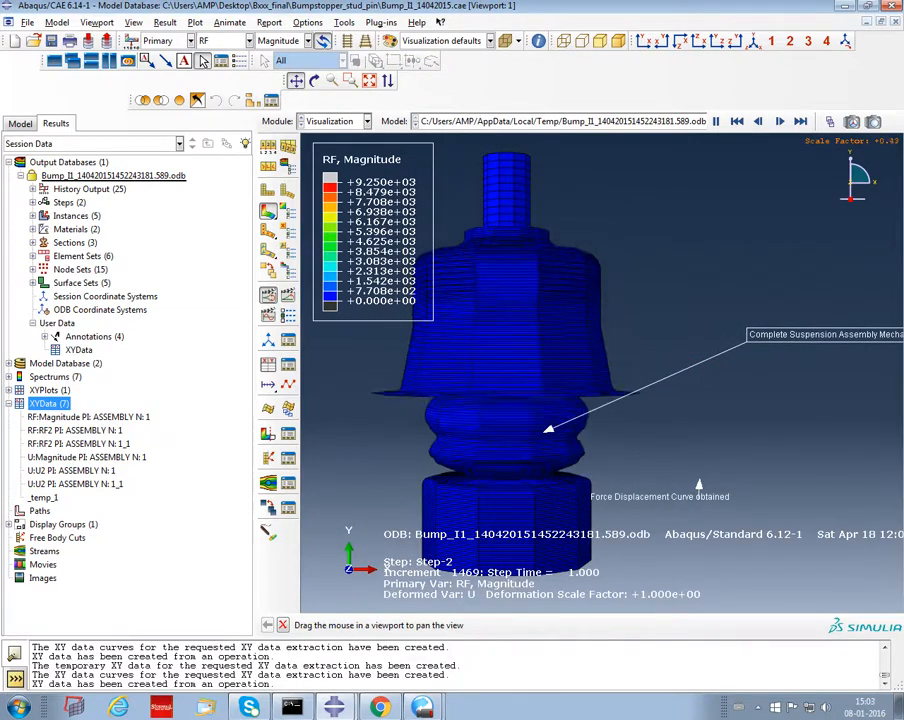
click(224, 40)
click(210, 231)
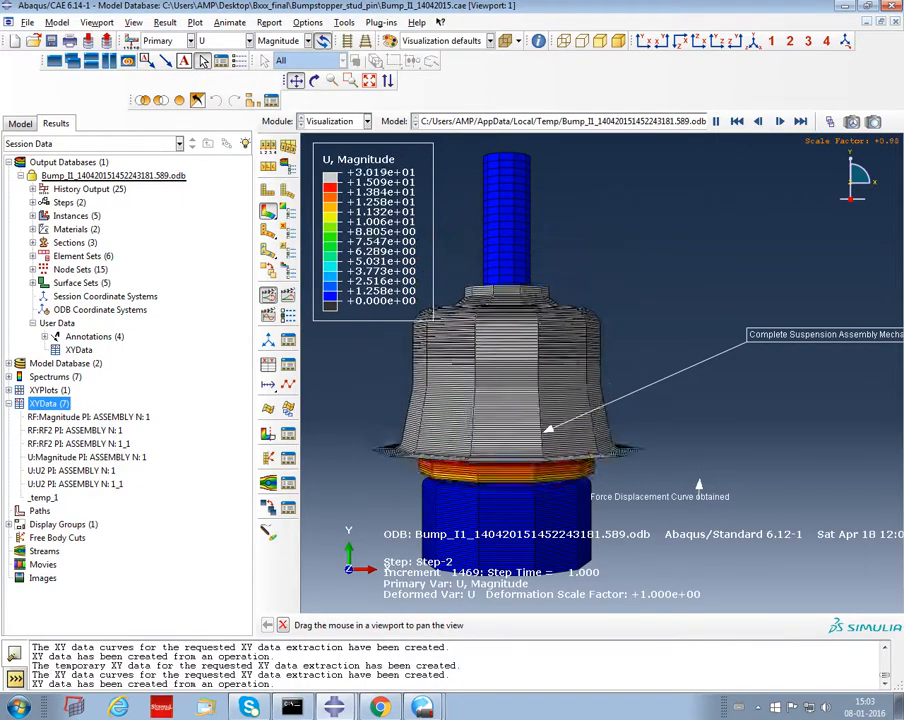
click(314, 81)
drag(513, 440, 497, 345)
mouse_move(699, 484)
mouse_down()
mouse_move(692, 515)
mouse_move(682, 472)
mouse_move(700, 455)
mouse_move(699, 483)
mouse_up()
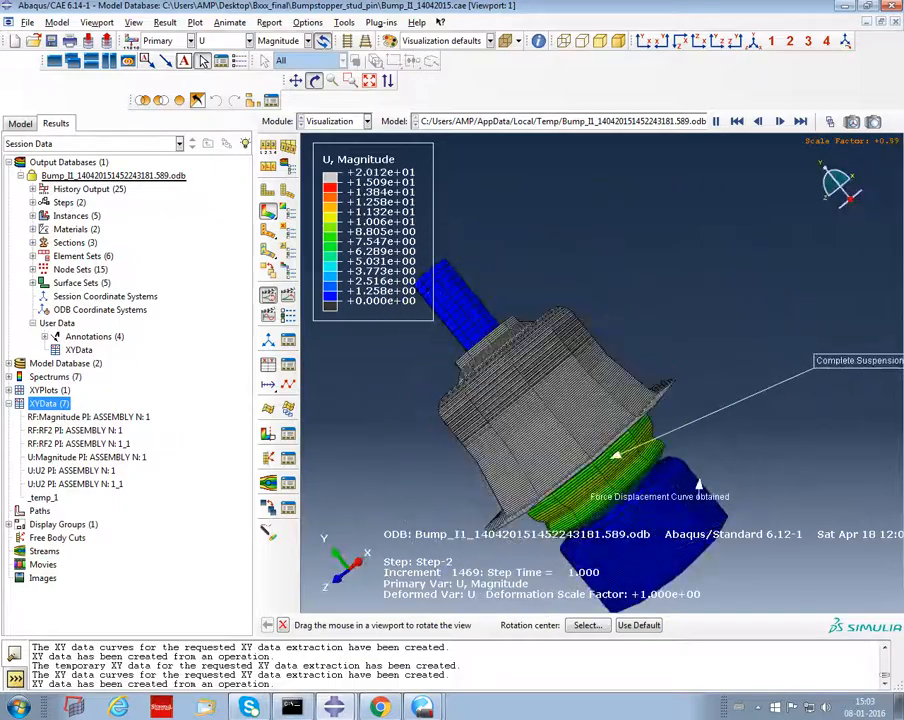
Show the Mises stress contours of S on the animated assembly and inspect them from several angles
click(249, 40)
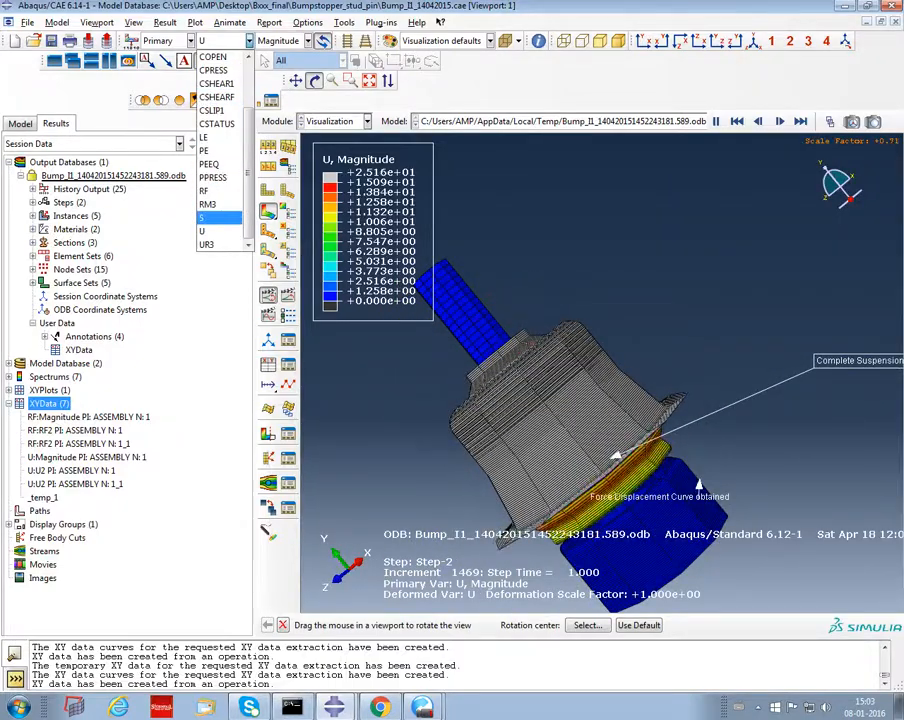
click(205, 217)
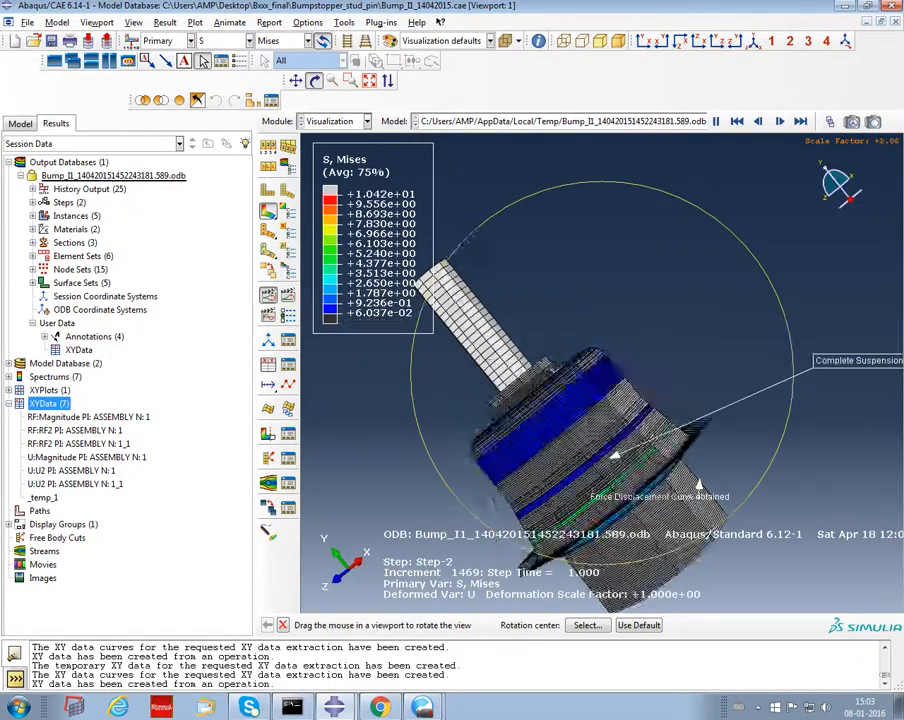
drag(485, 350, 443, 265)
drag(520, 320, 528, 425)
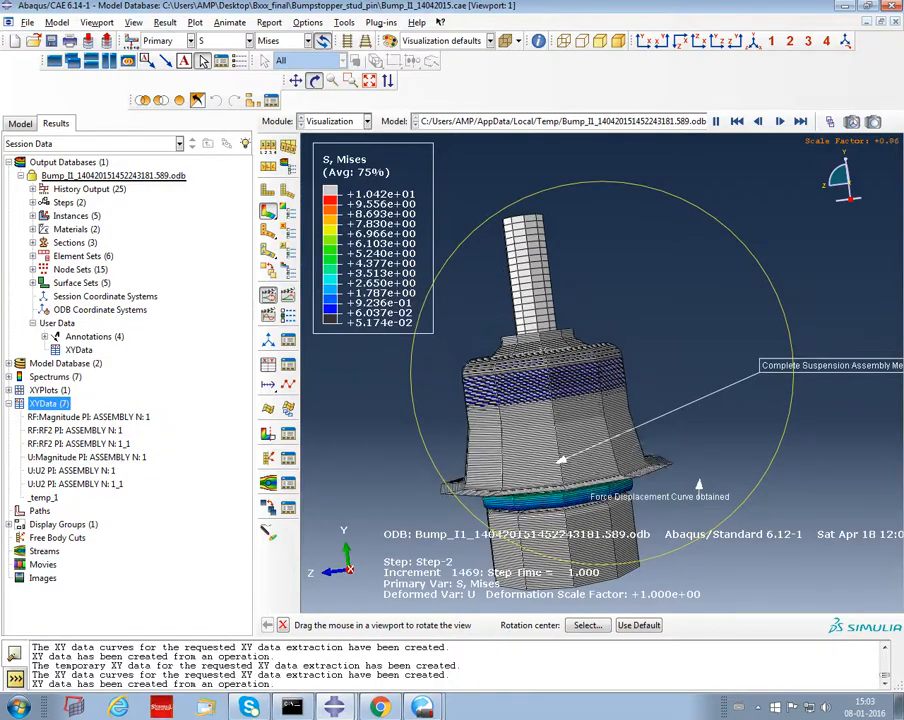
drag(535, 450, 503, 328)
drag(512, 430, 688, 318)
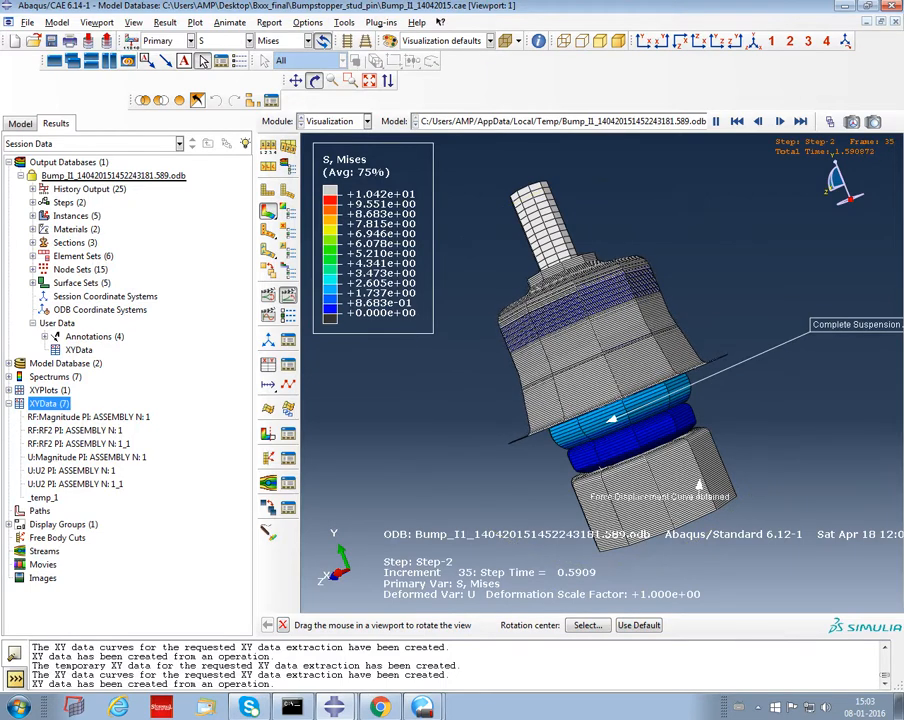
Show the displacement U Magnitude contours on the animated assembly in a front view, with the model clear of the annotation text
click(645, 42)
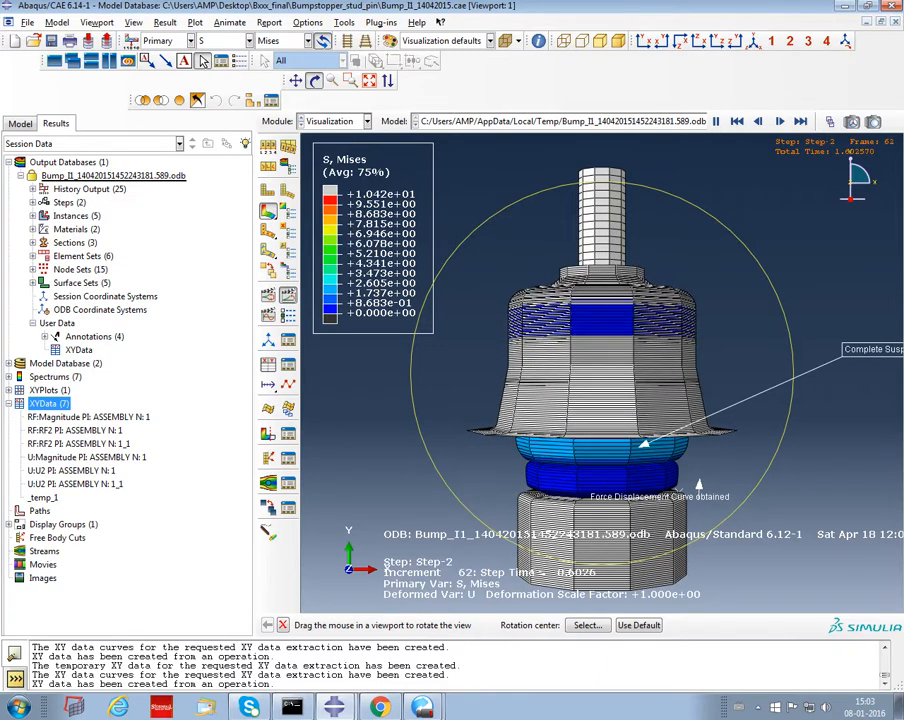
click(249, 41)
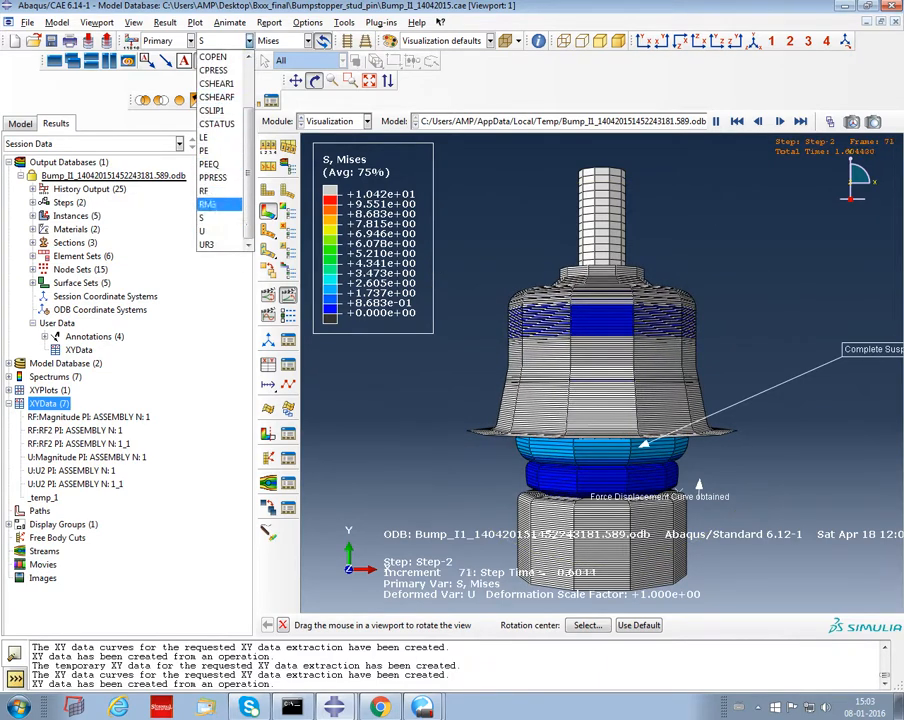
click(214, 230)
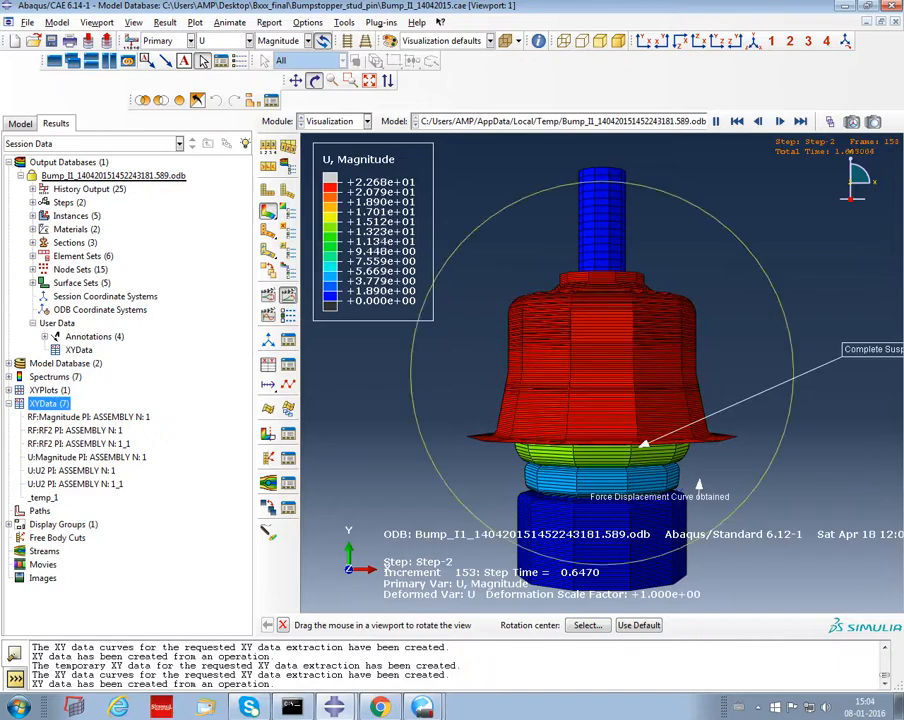
mouse_move(640, 400)
ctrl+alt+middle_down()
mouse_move(498, 422)
mouse_move(538, 407)
ctrl+alt+middle_up()
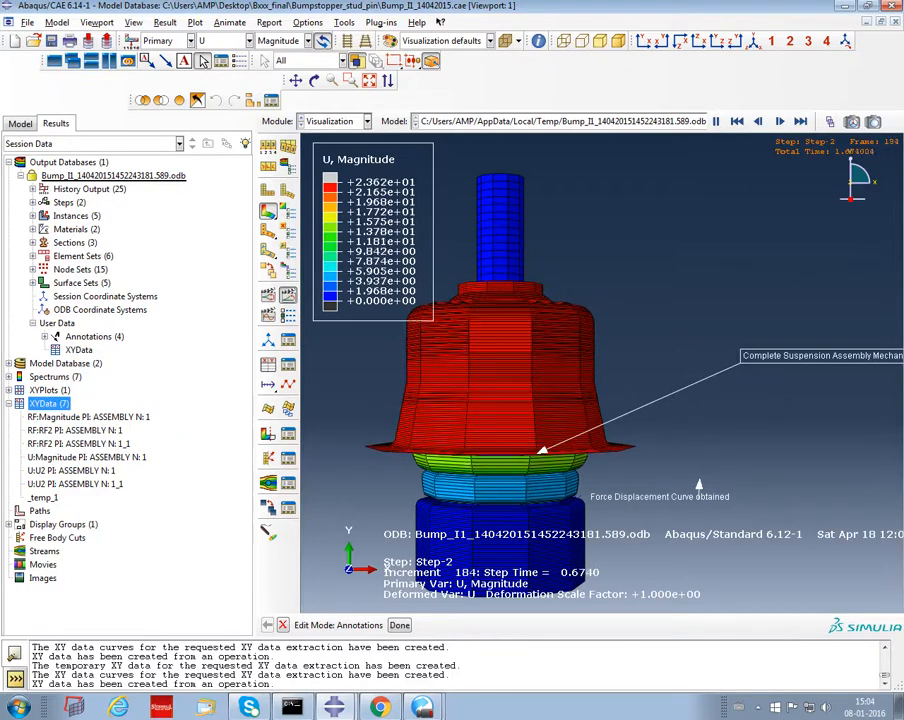
Review the Step-2 frame list through its last increments
click(165, 22)
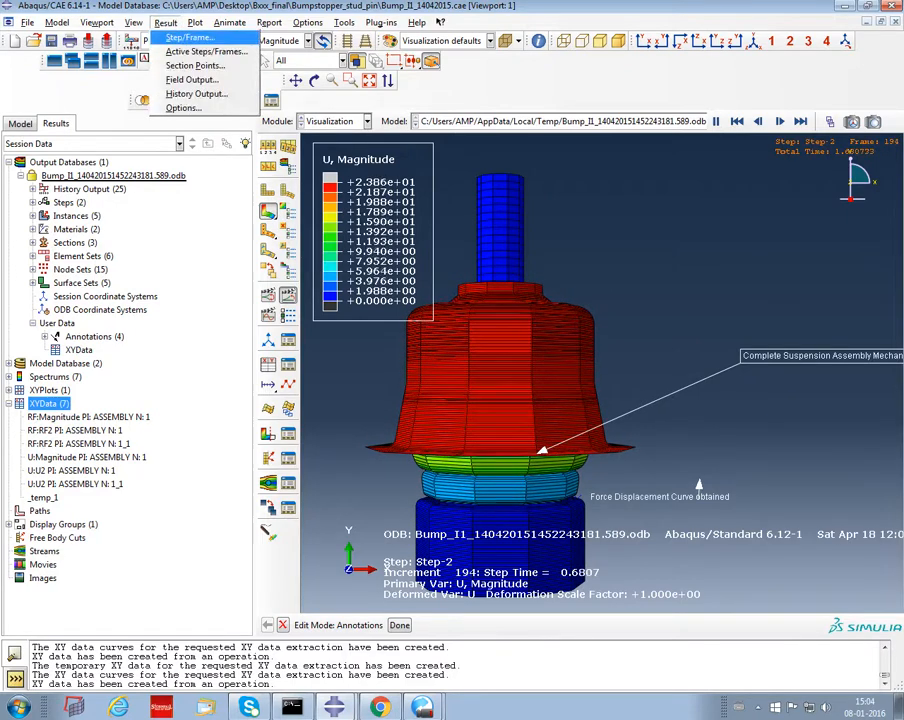
click(188, 37)
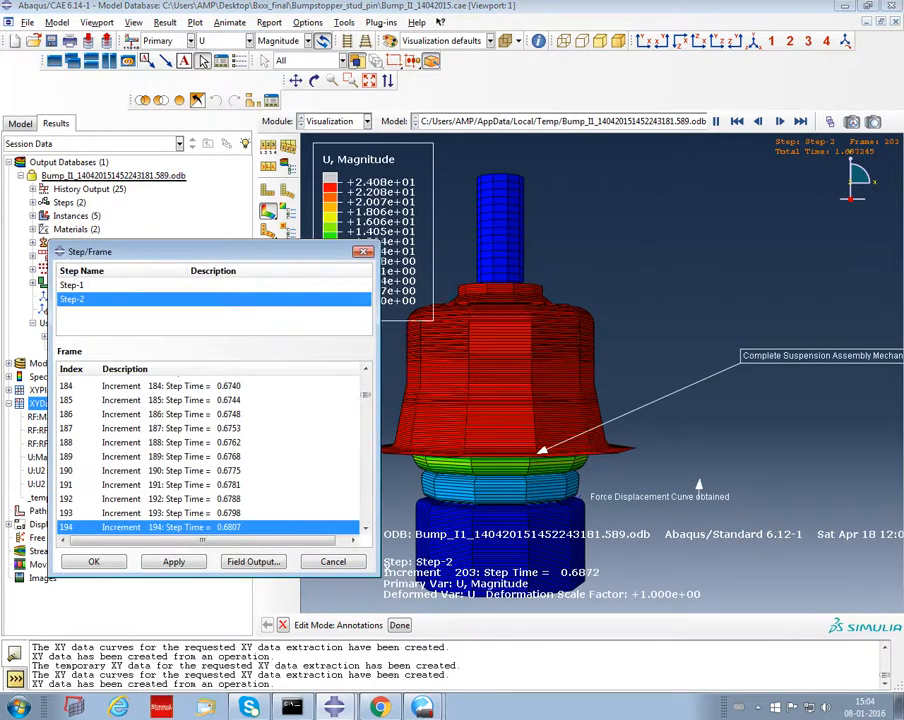
drag(366, 395, 366, 521)
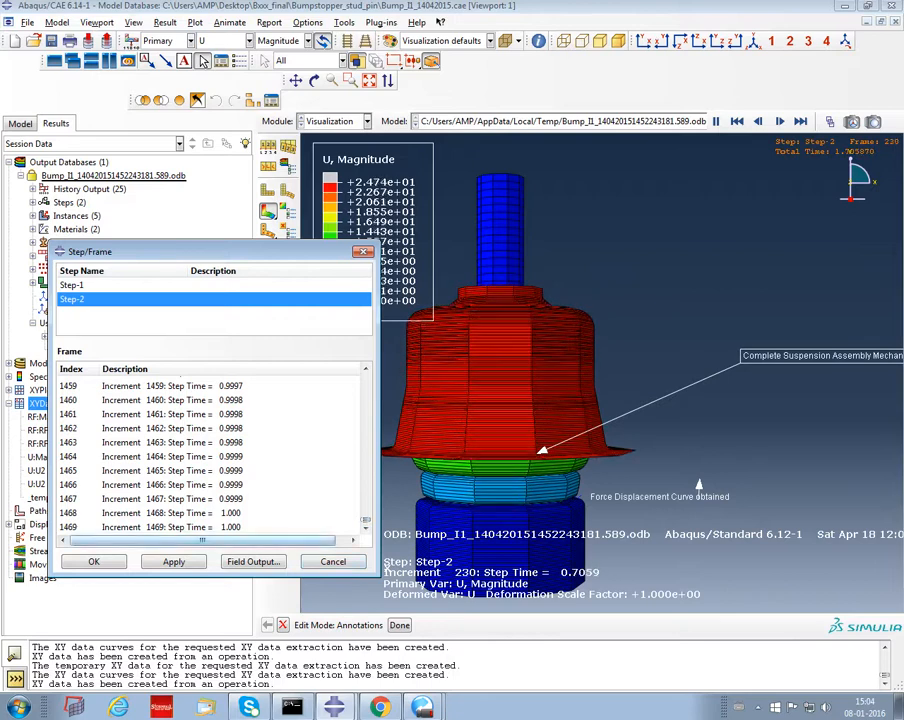
click(208, 400)
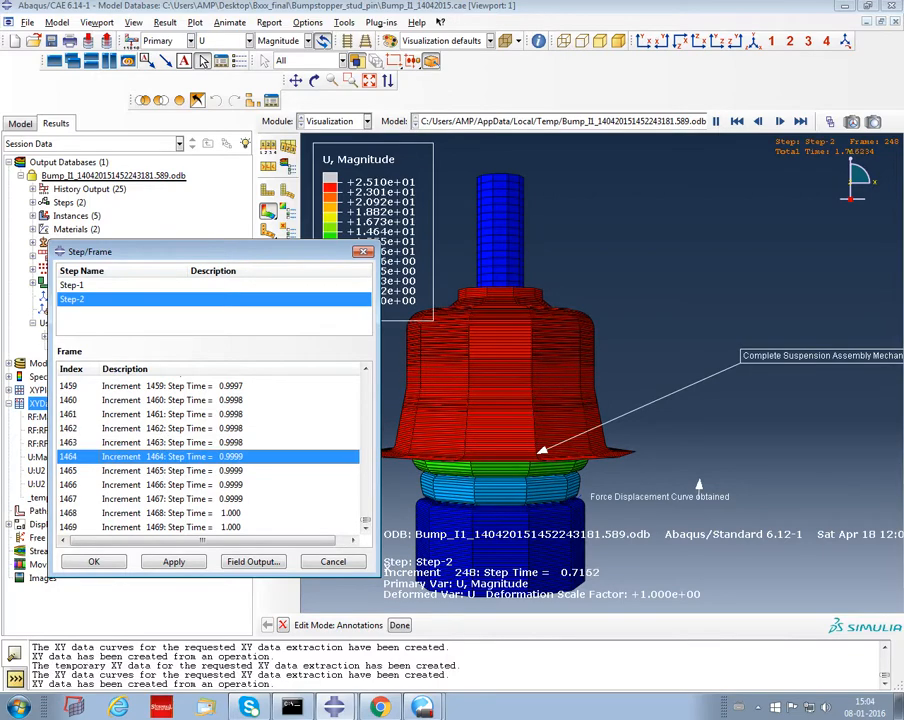
drag(200, 251, 199, 370)
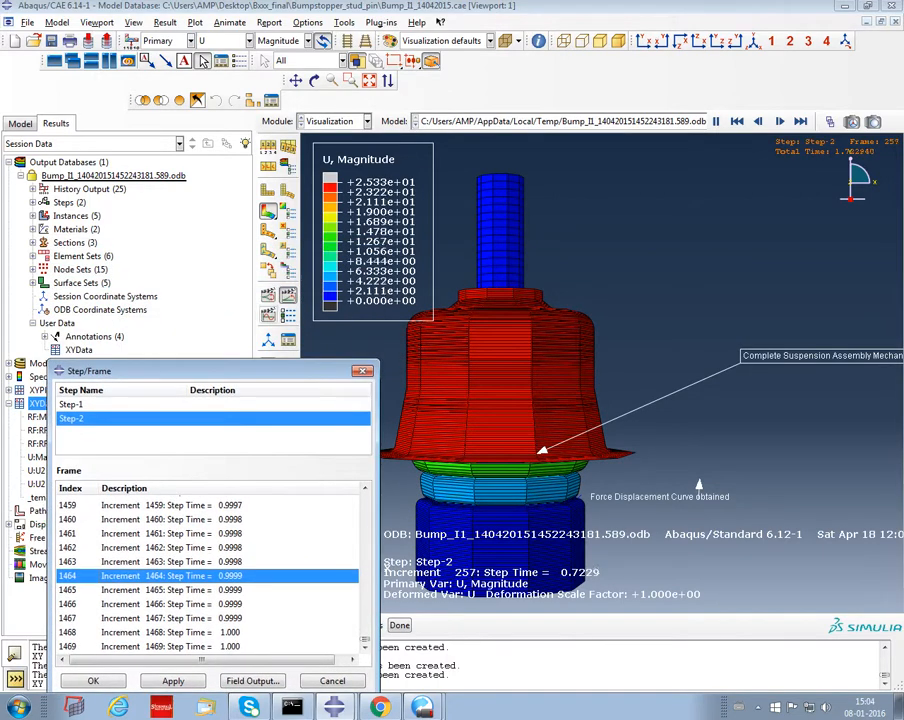
Restart the time-history animation of the assembly, with the player in Loop mode and the frame counter shown
click(268, 295)
click(288, 295)
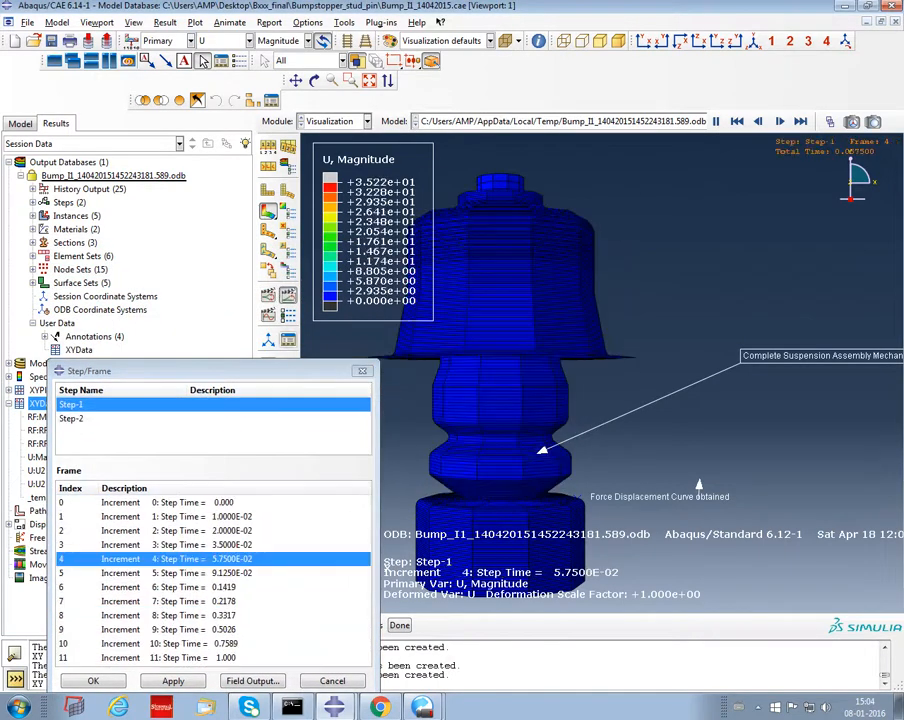
drag(200, 370, 223, 178)
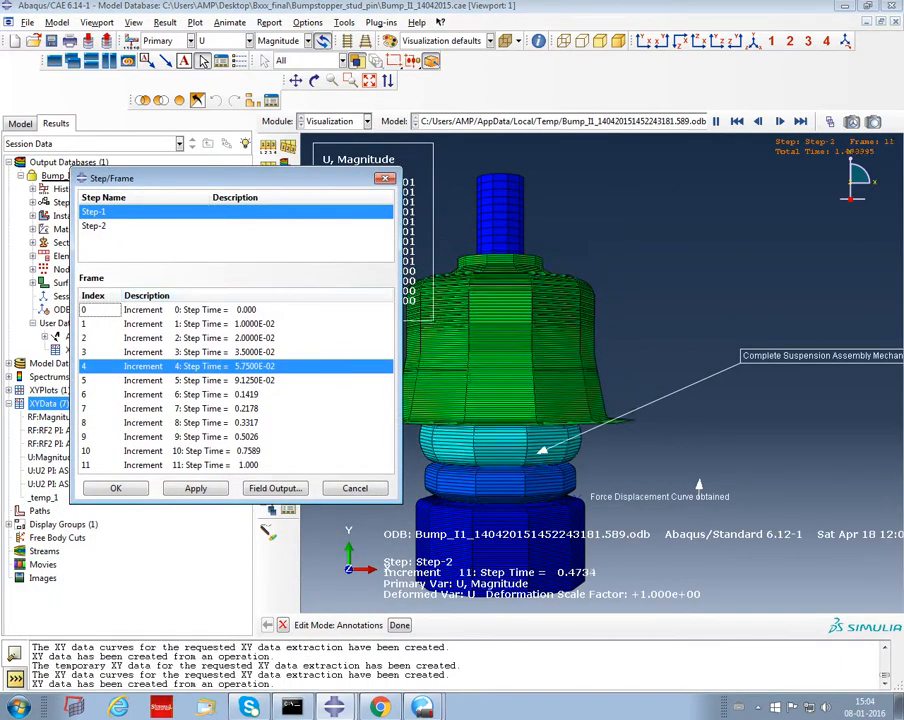
click(355, 488)
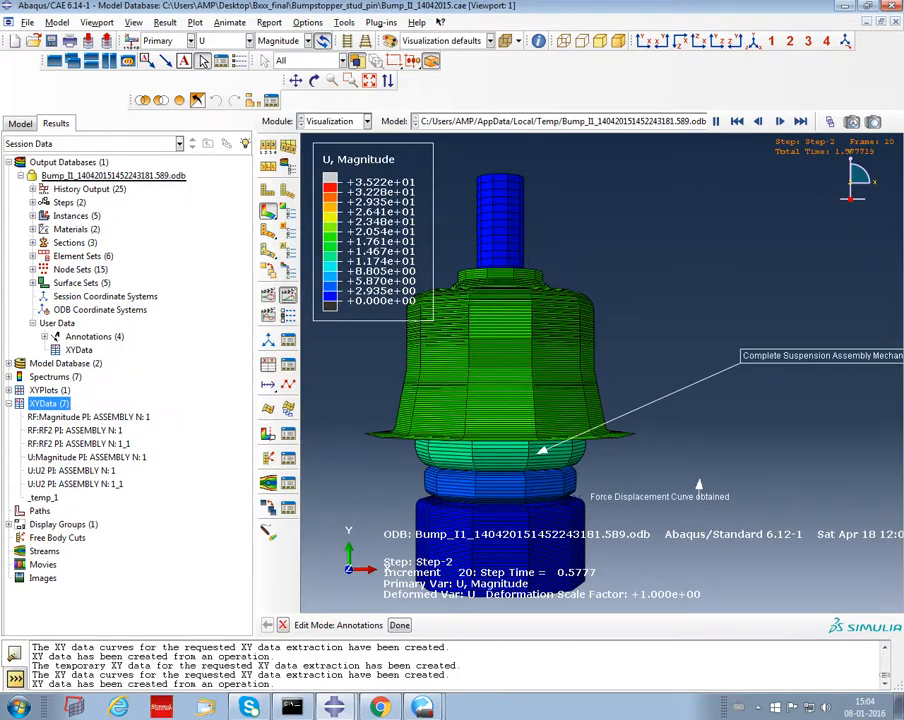
click(197, 100)
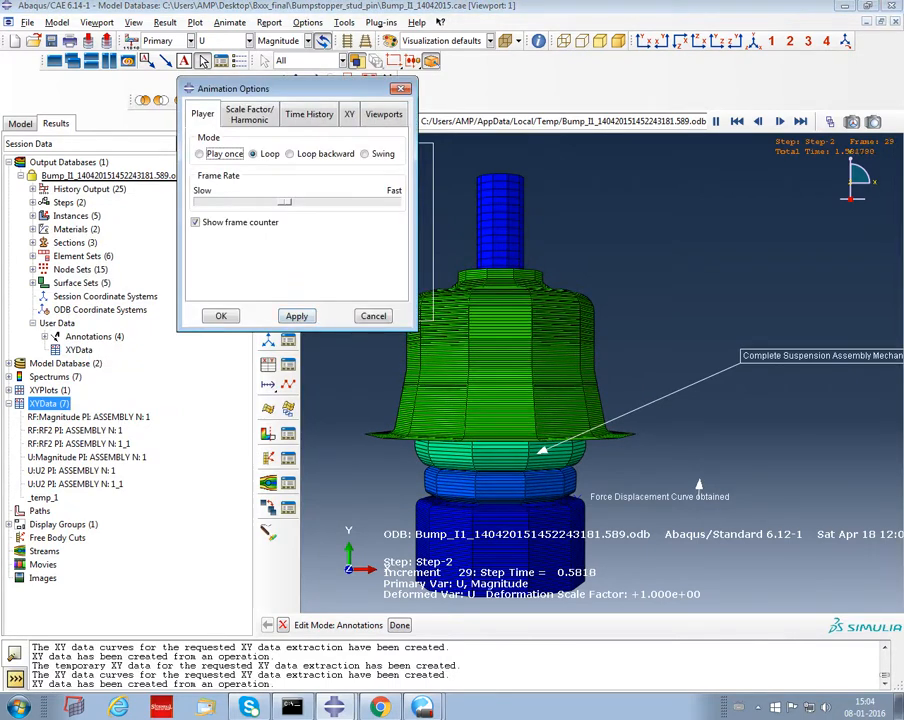
click(297, 316)
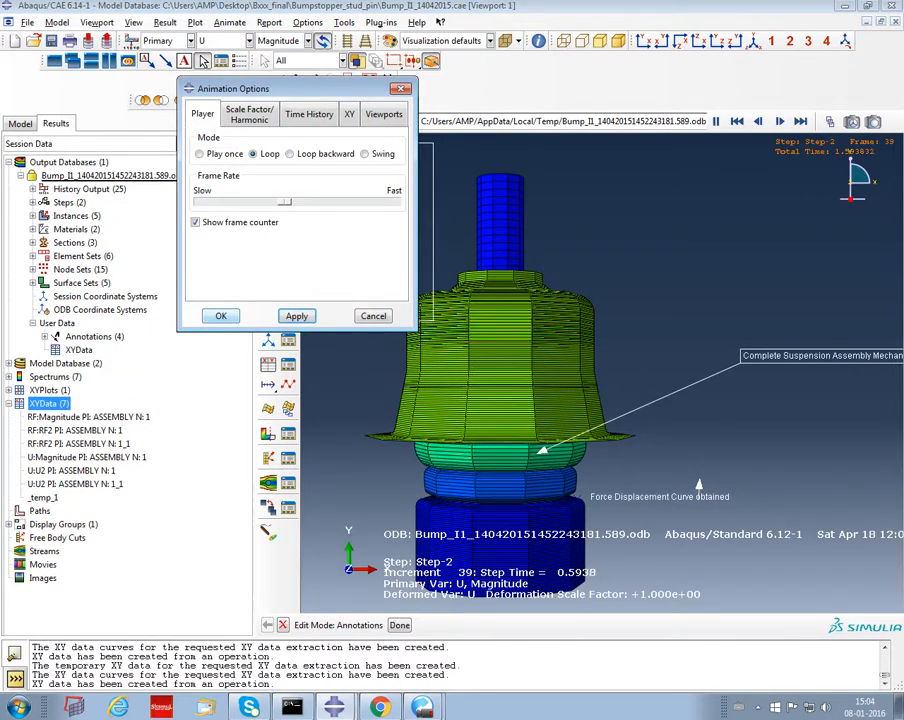
click(221, 316)
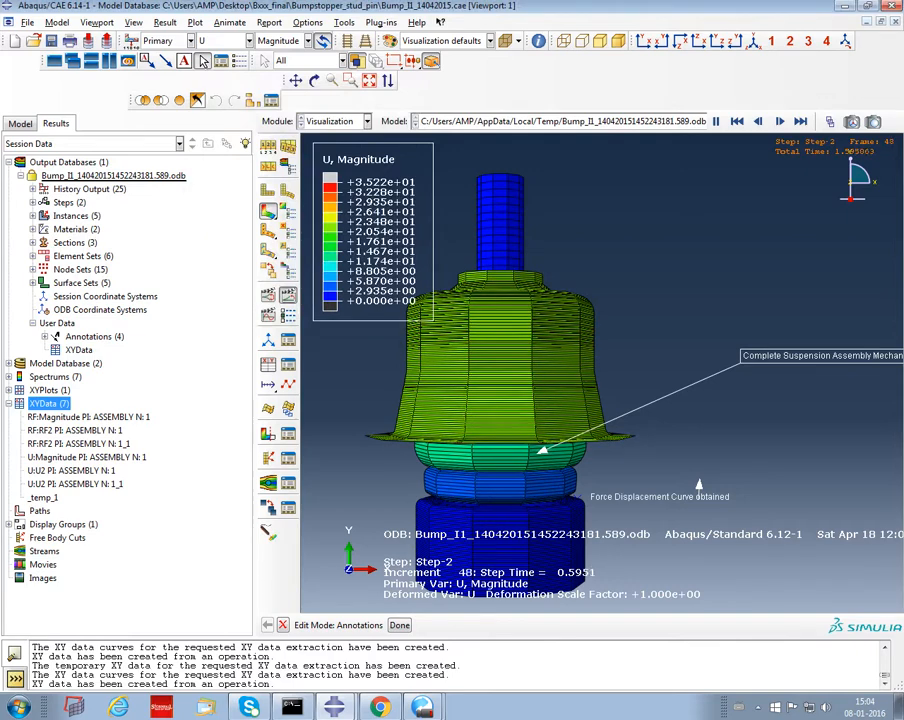
Show the CSTATUS contours and place an arrow-and-text annotation targeting the narrow contact band on the outer cup, with its text in the empty space beside it
click(222, 40)
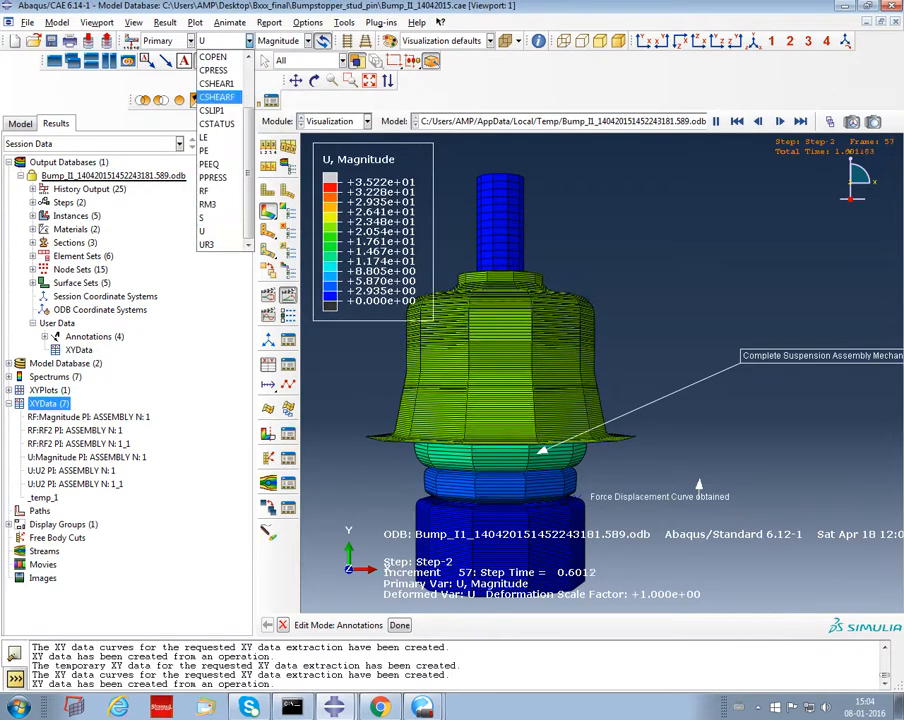
click(217, 124)
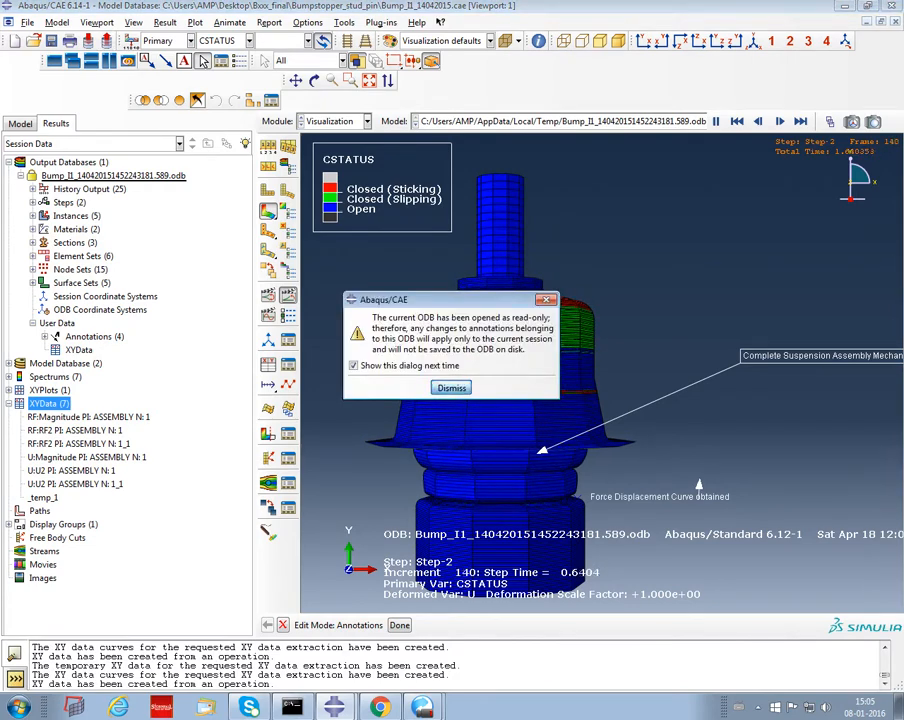
key(Return)
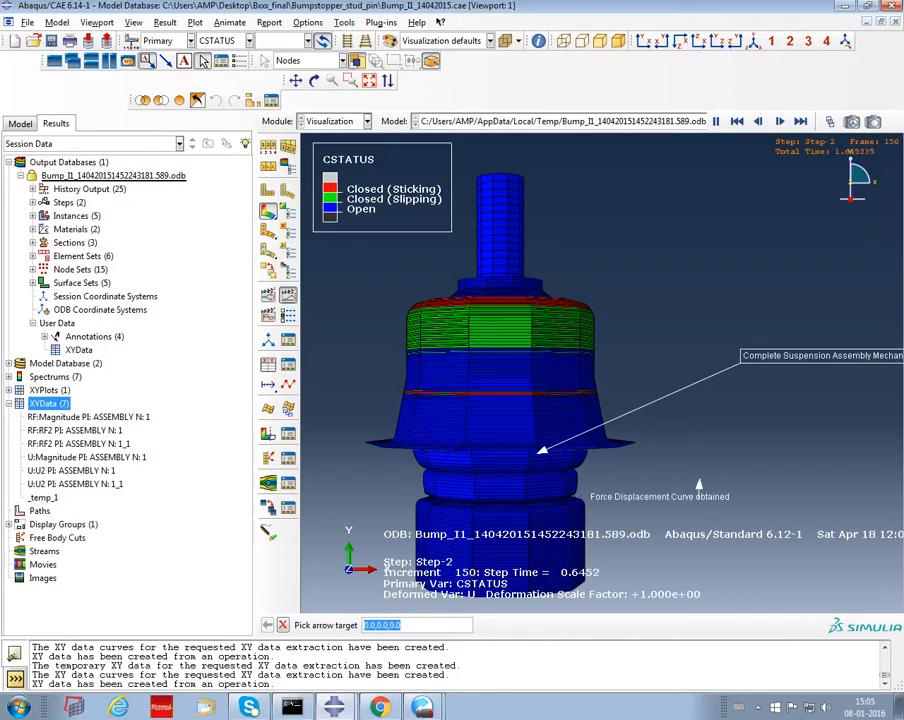
click(549, 391)
click(690, 314)
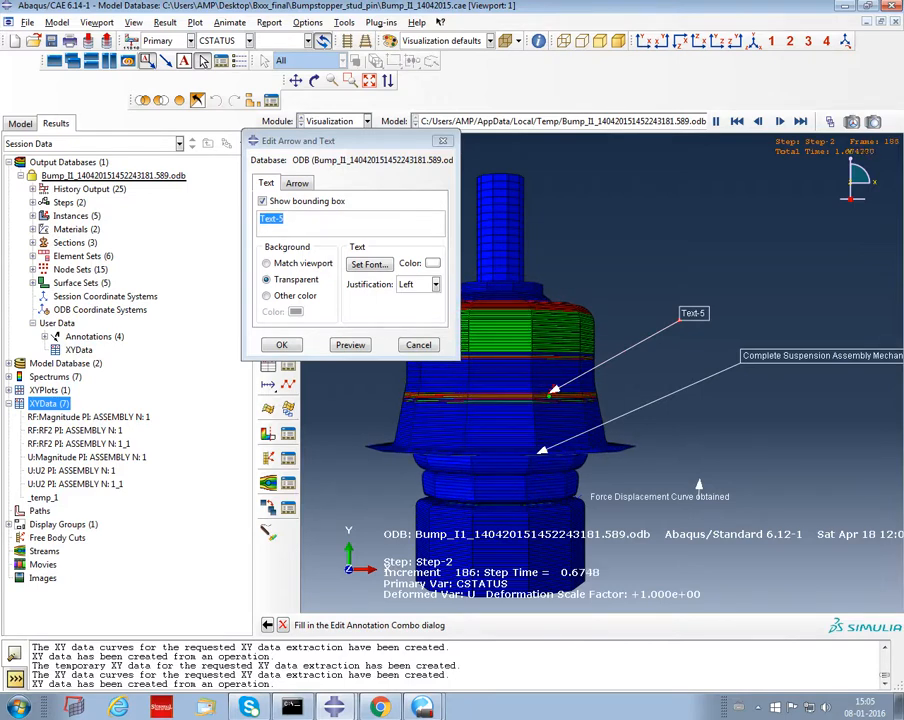
Set the new annotation's text to "Self Contact Occuring" and finish editing annotations
click(287, 219)
key(BackSpace)
key(BackSpace)
key(BackSpace)
key(BackSpace)
key(BackSpace)
key(BackSpace)
text(Se)
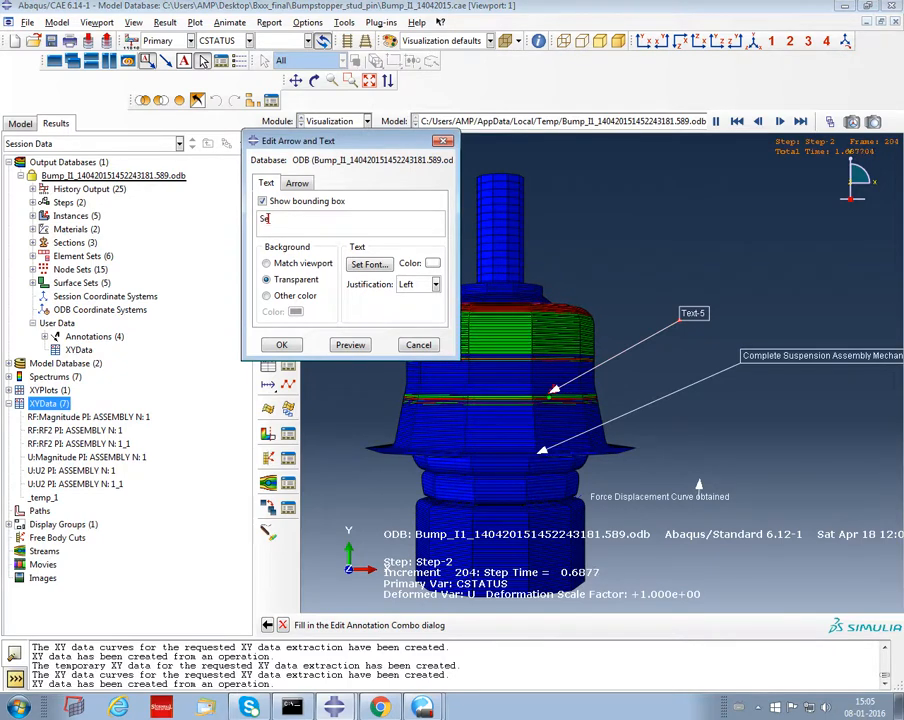
text(lf Conta)
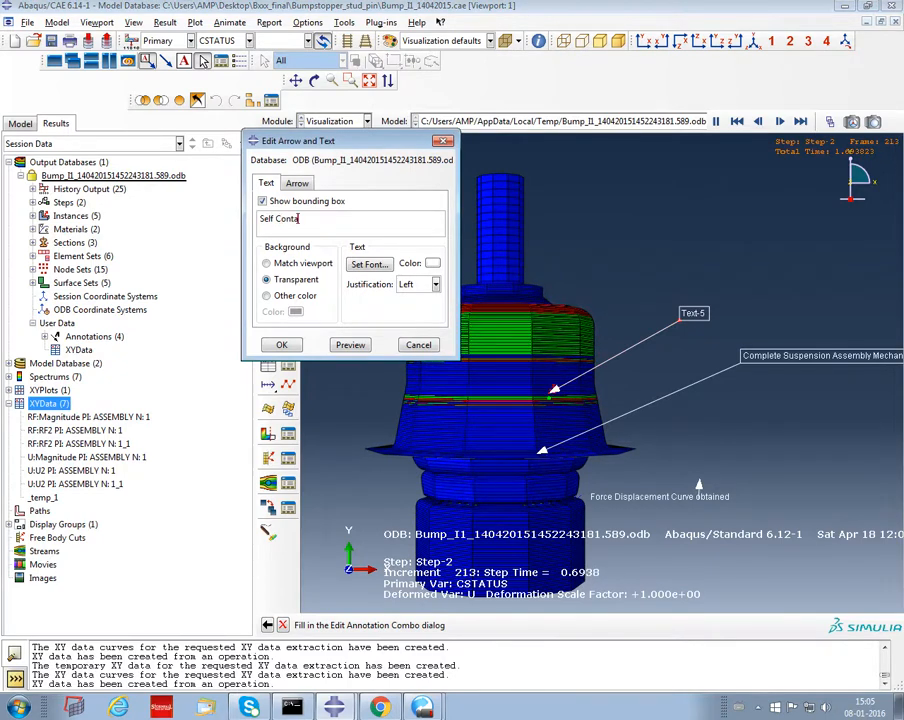
text(ct Occuring)
key(Return)
click(281, 345)
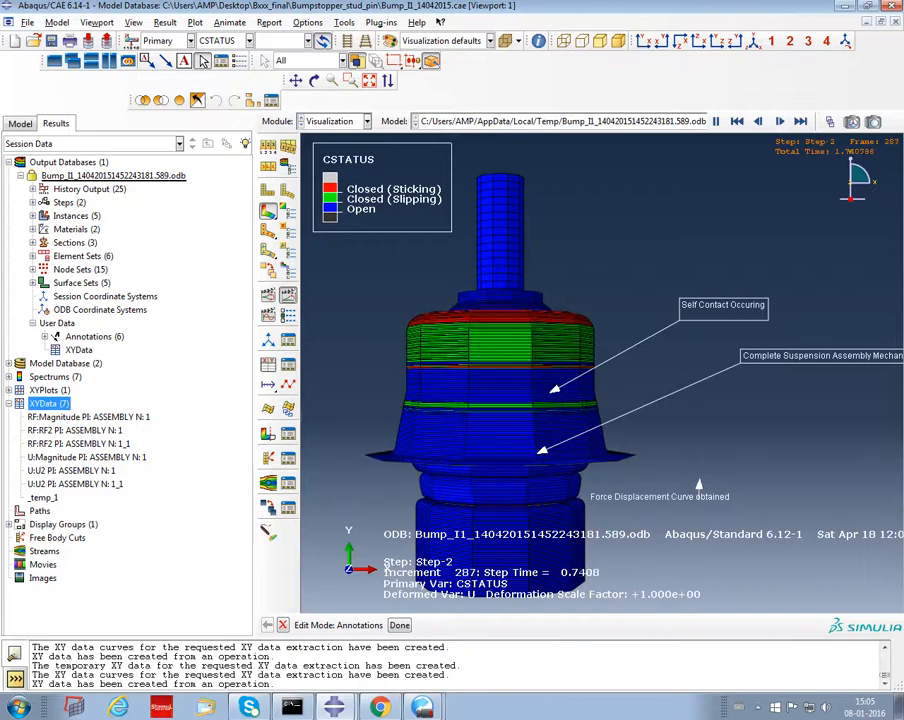
key(Escape)
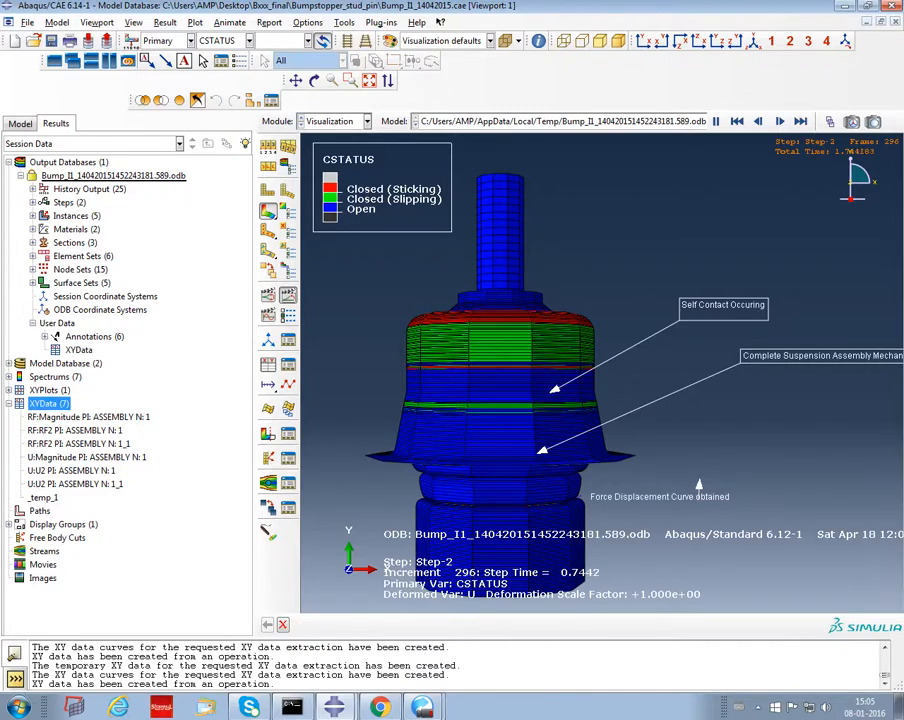